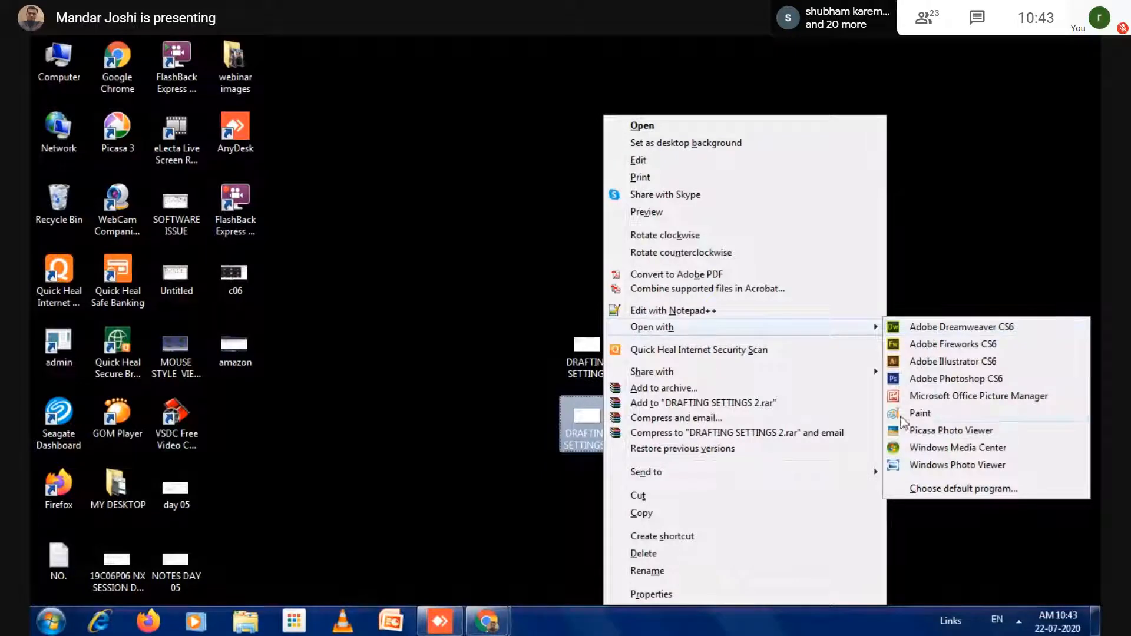
# - Open the DRAFTING SETTINGS 2 image in Paint
pyautogui.click(910, 412)
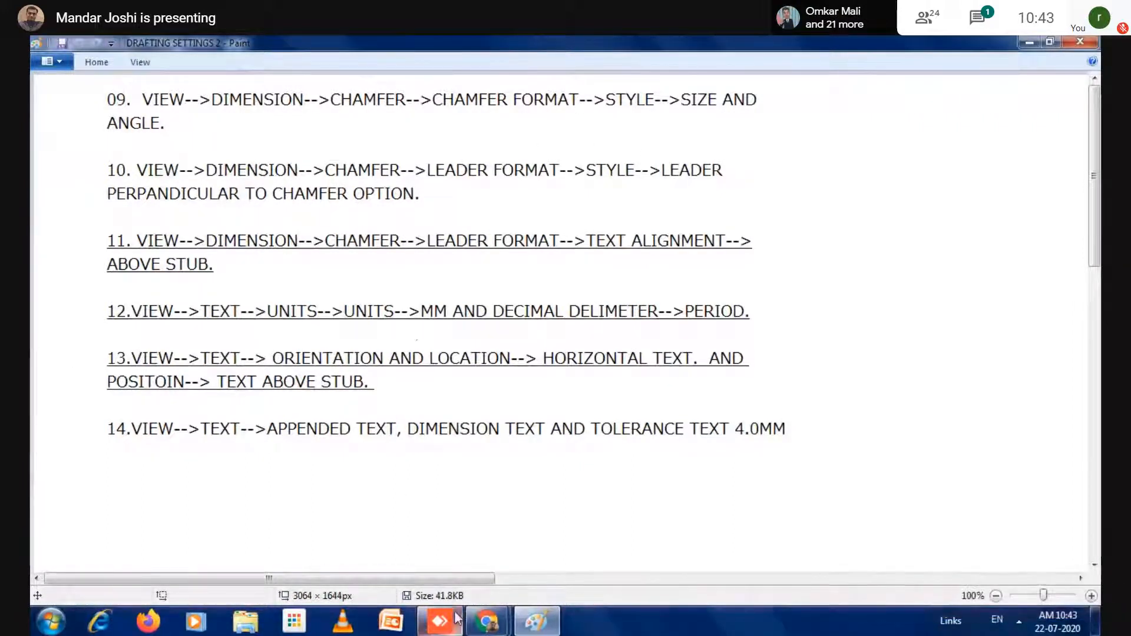
# - Check the Online NX CAD DAY 9 slides and the meeting page in Chrome, and return to the drafting notes
pyautogui.moveTo(489, 626)
pyautogui.click(458, 590)
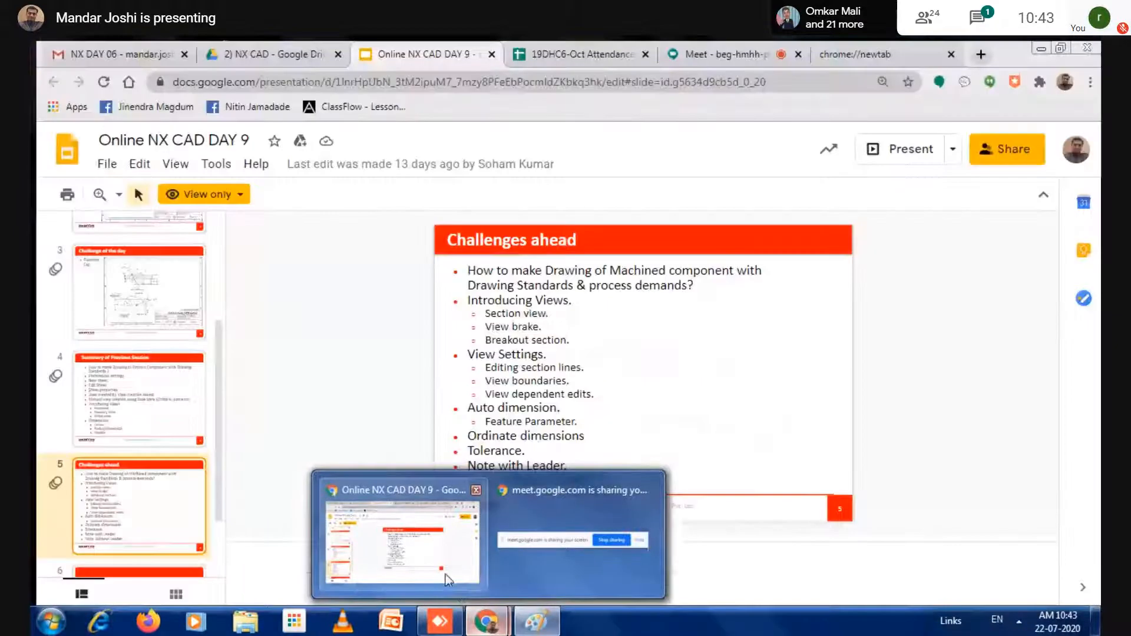
pyautogui.click(699, 39)
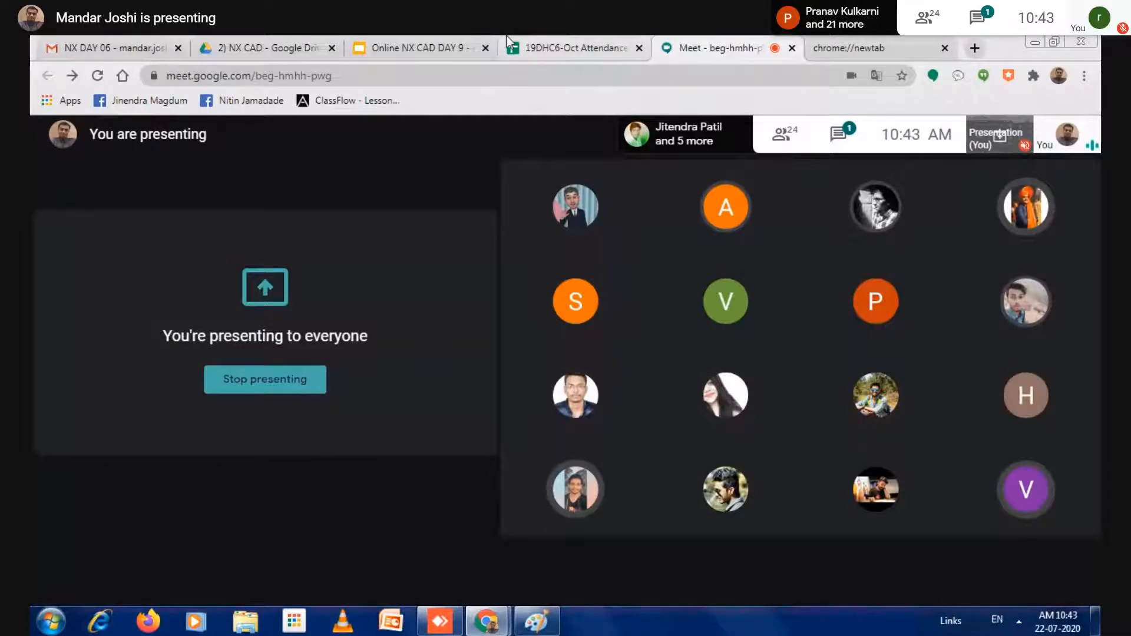
pyautogui.click(455, 41)
pyautogui.click(1036, 42)
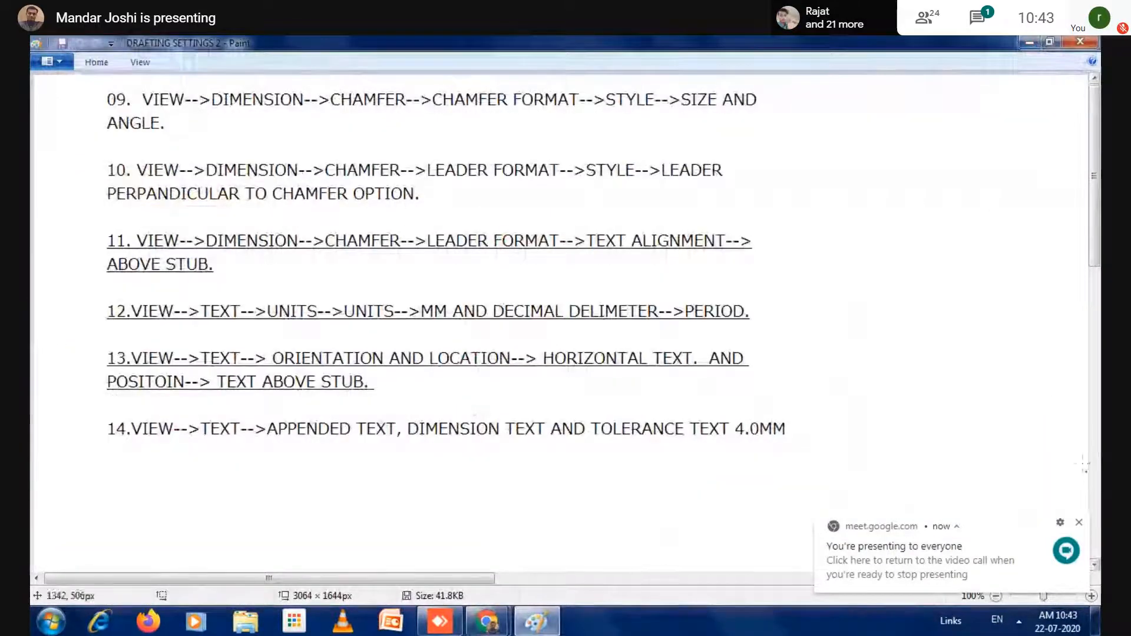
pyautogui.click(1079, 523)
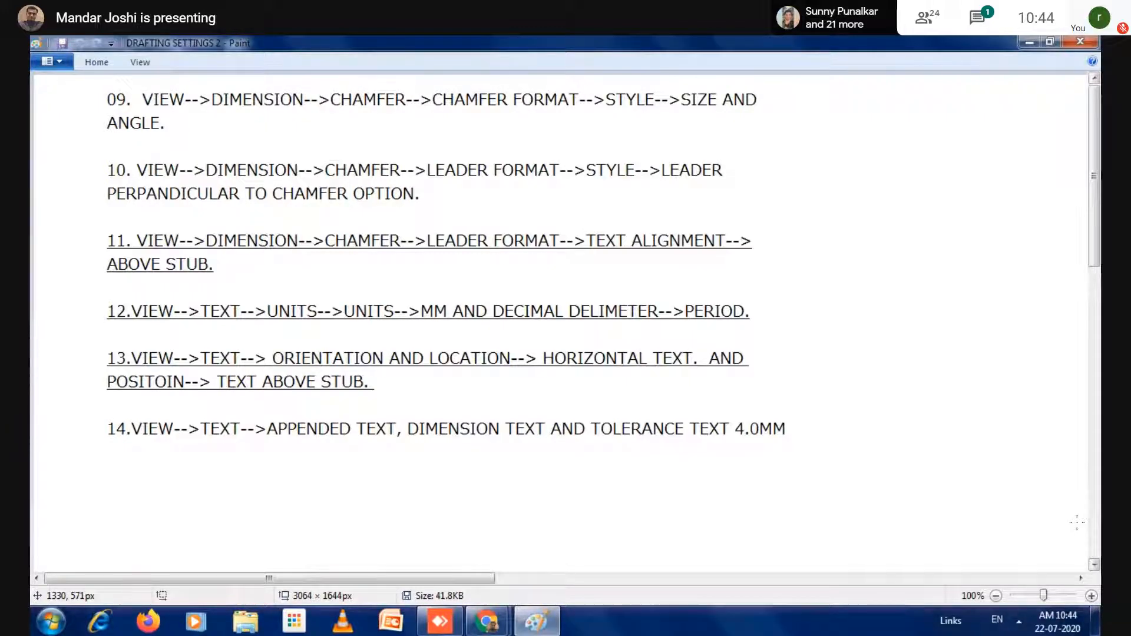
# - Minimize the open notes and open the DRAFTING SETTINGS image from the desktop in Paint
pyautogui.click(534, 629)
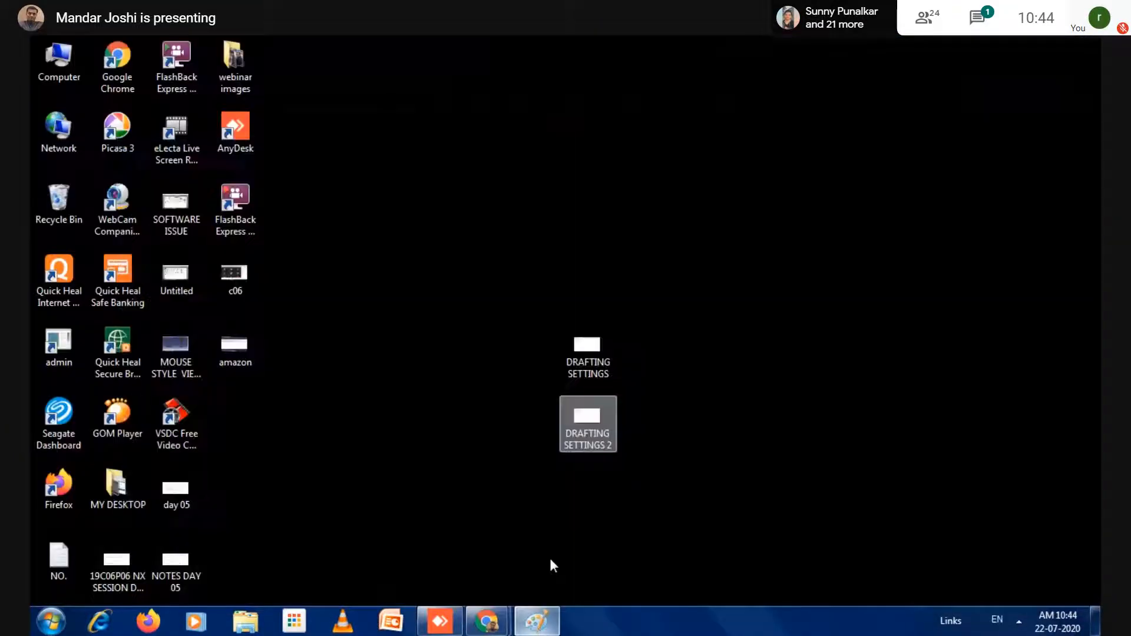
pyautogui.click(587, 365)
pyautogui.rightClick(587, 365)
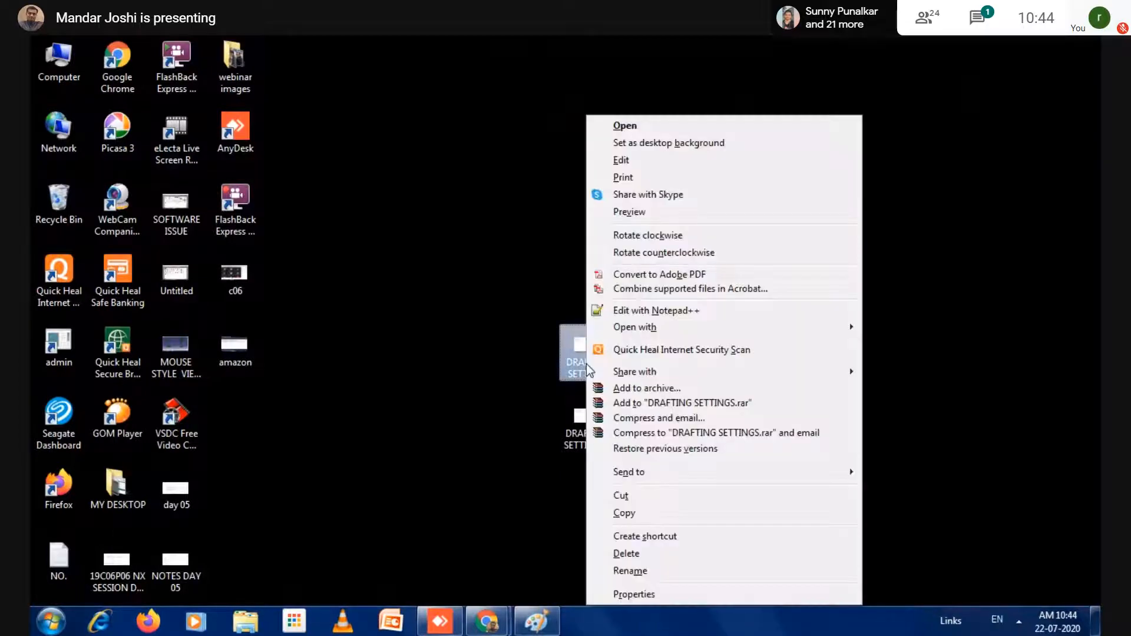
pyautogui.moveTo(644, 335)
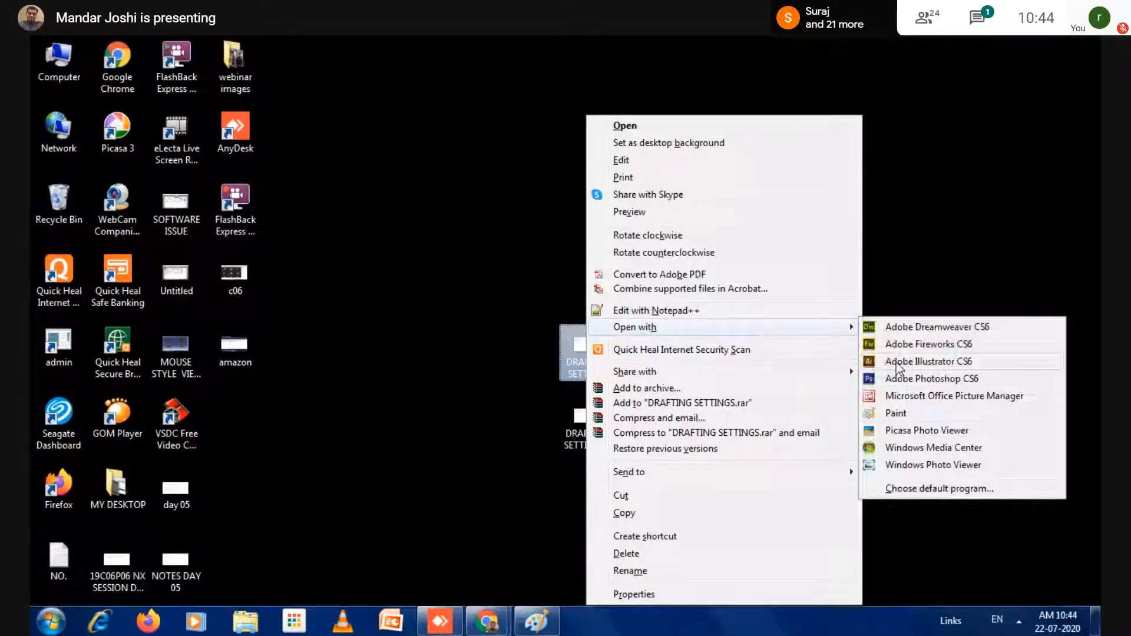
pyautogui.click(896, 413)
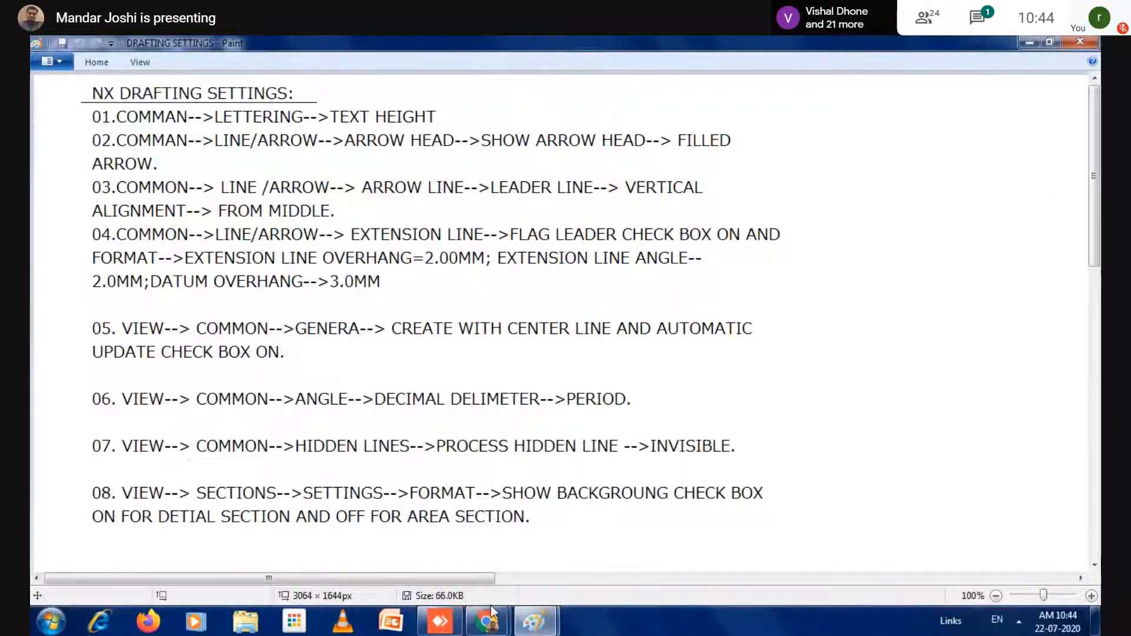
# - Switch to the AnyDesk remote session and bring up NX 9 there
pyautogui.moveTo(484, 617)
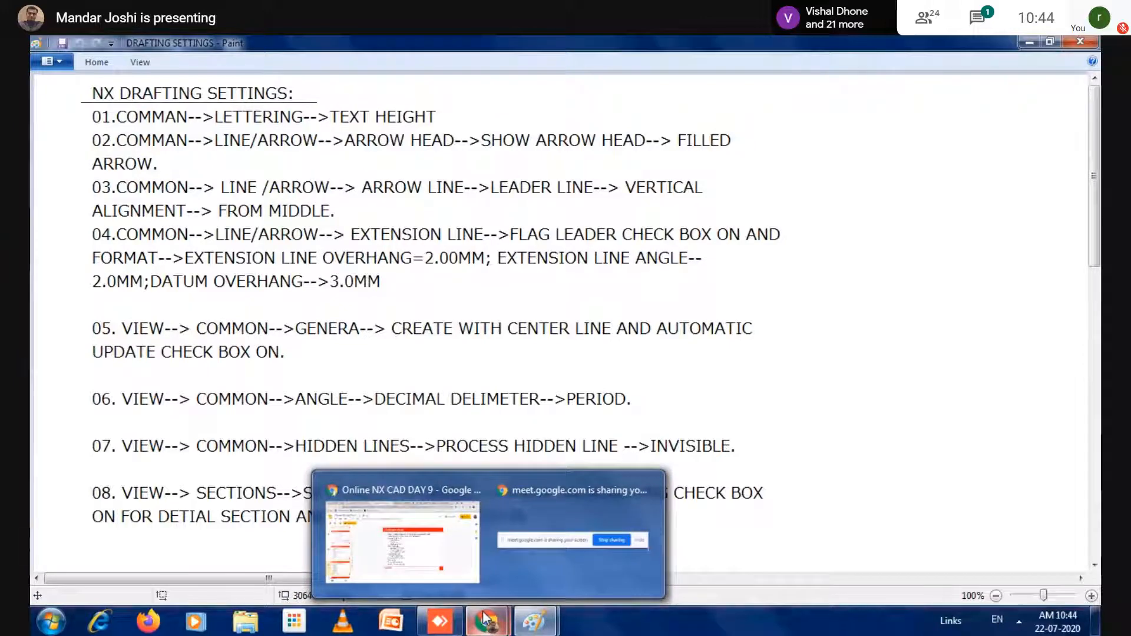
pyautogui.click(441, 624)
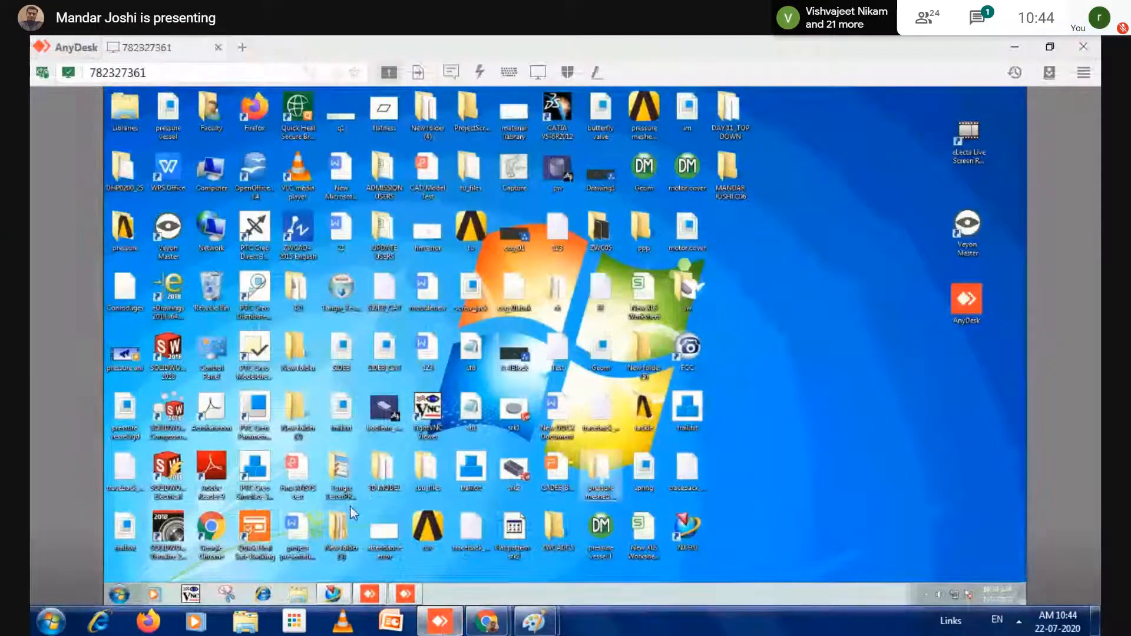
pyautogui.click(334, 595)
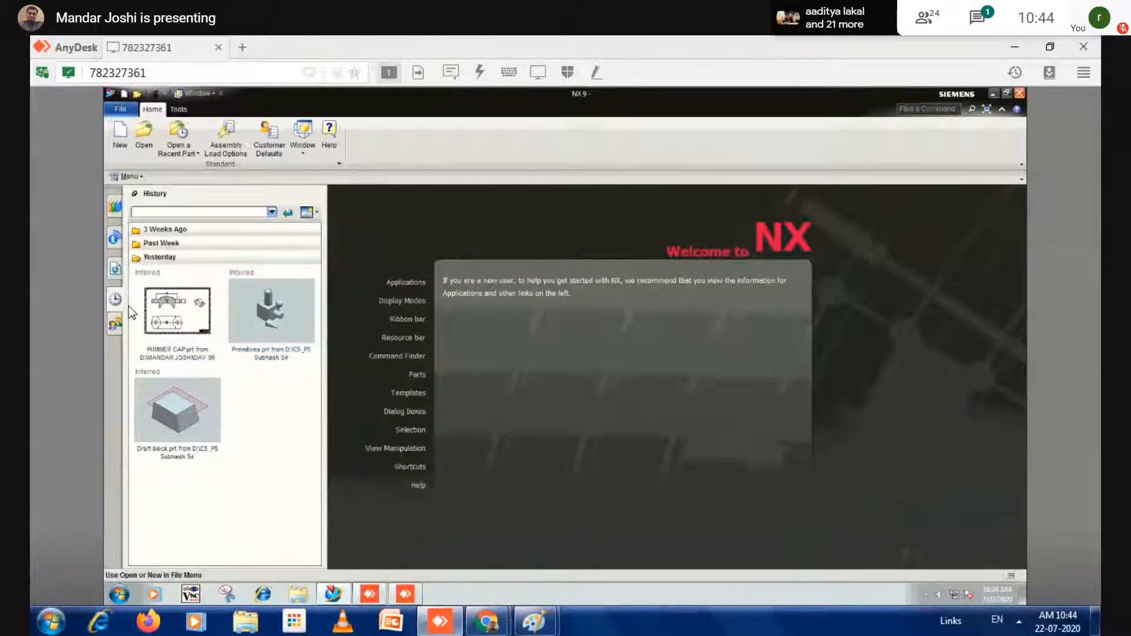
# - Open the recent PUMMER CAP part to review its drawing, and close it without saving
pyautogui.click(182, 320)
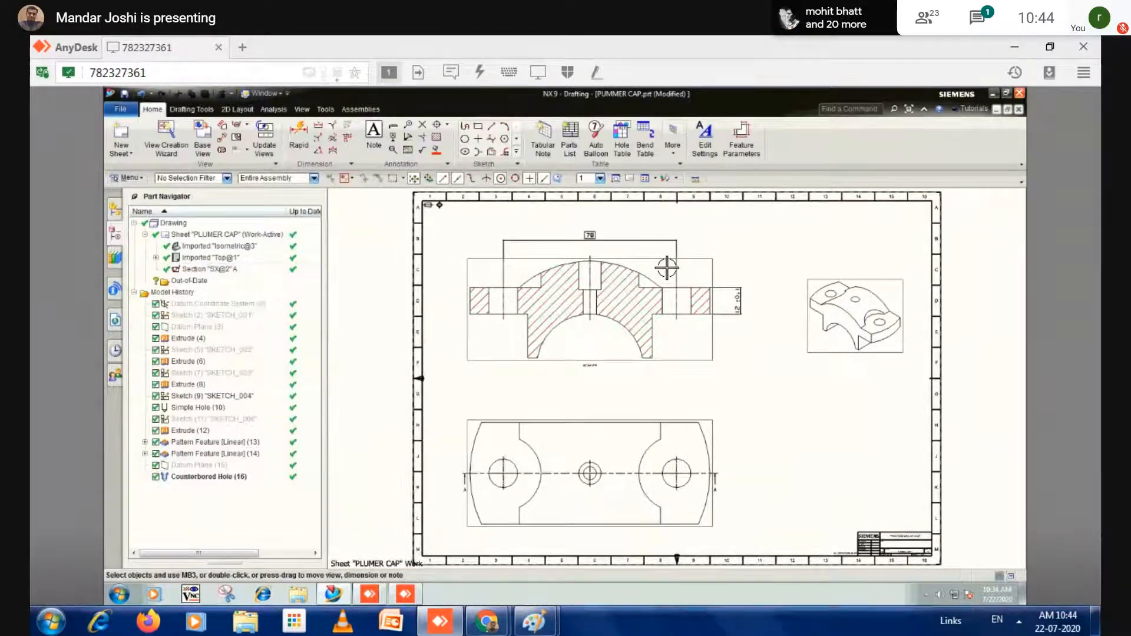
pyautogui.click(1019, 110)
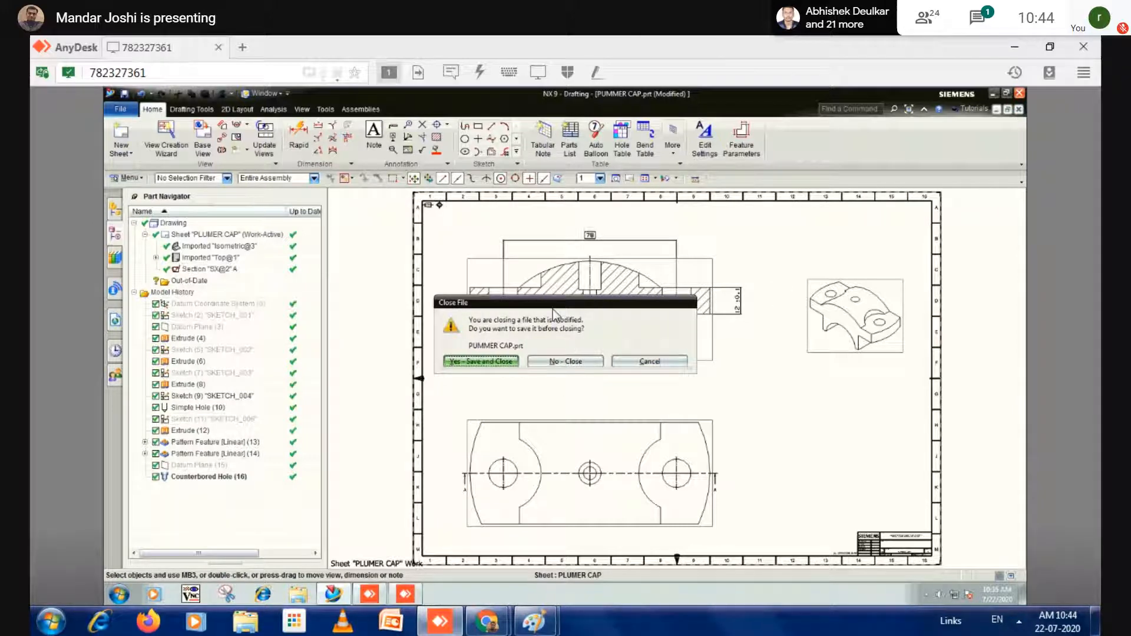
pyautogui.click(551, 363)
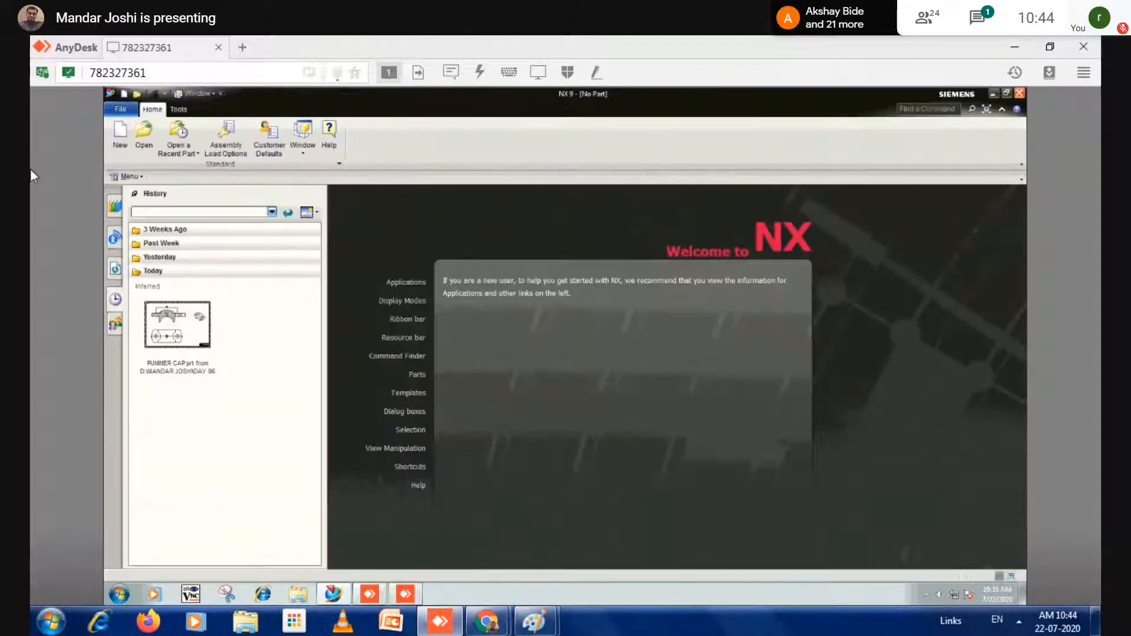
# - Start a new part from the millimetre Model template and name it settings
pyautogui.click(120, 142)
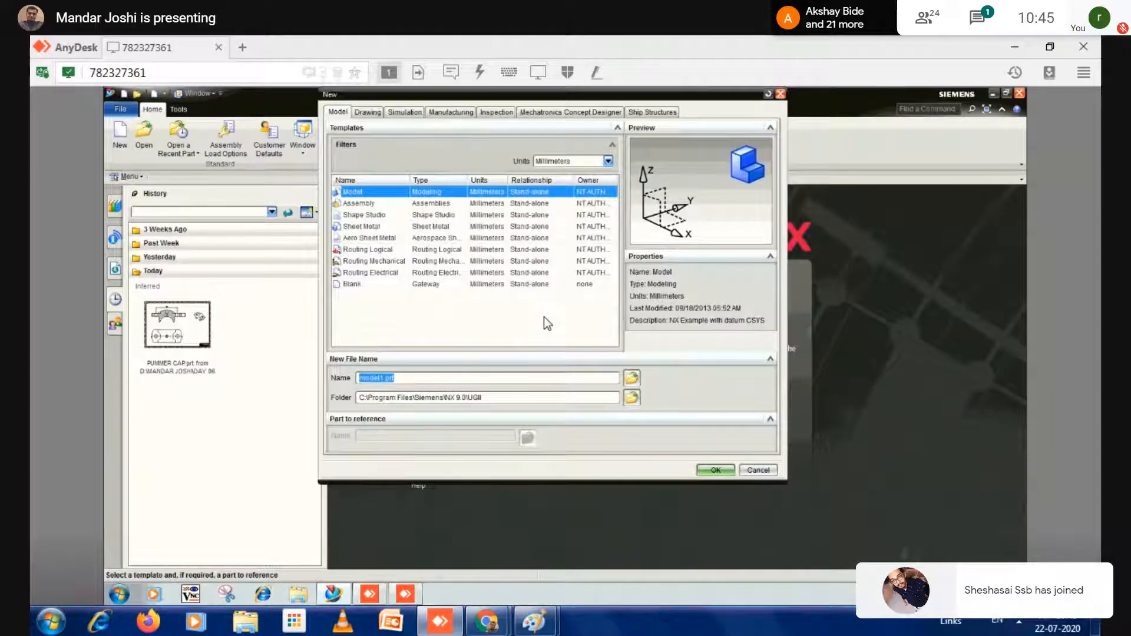
pyautogui.write('se')
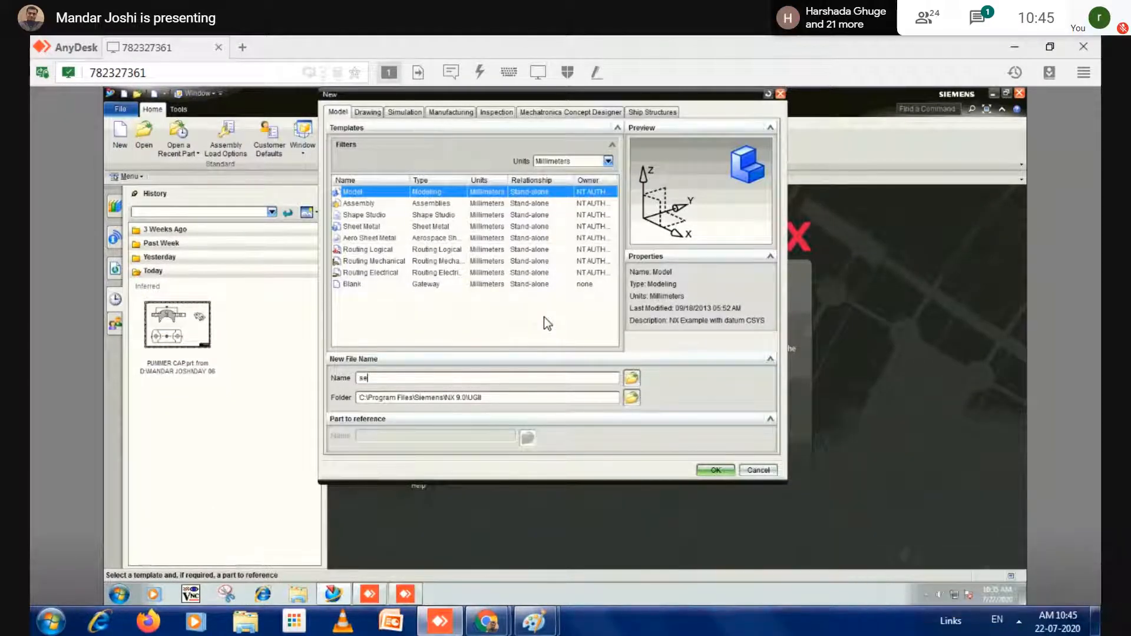
pyautogui.write('ttings')
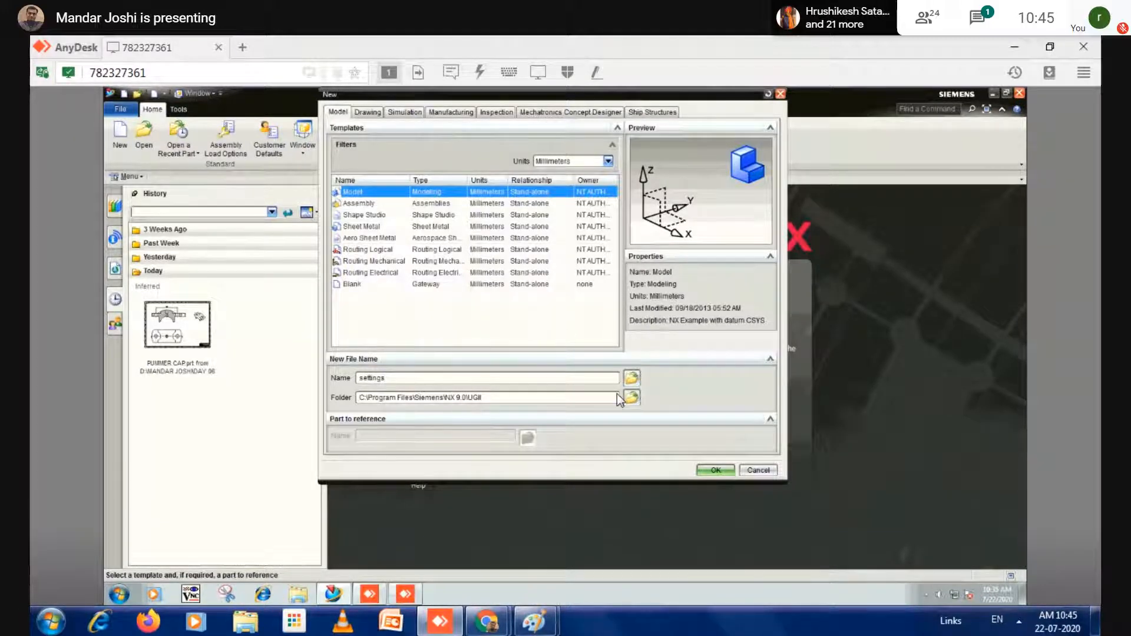
# - Browse to the instructor's folder on drive D: for the new part's location
pyautogui.click(631, 399)
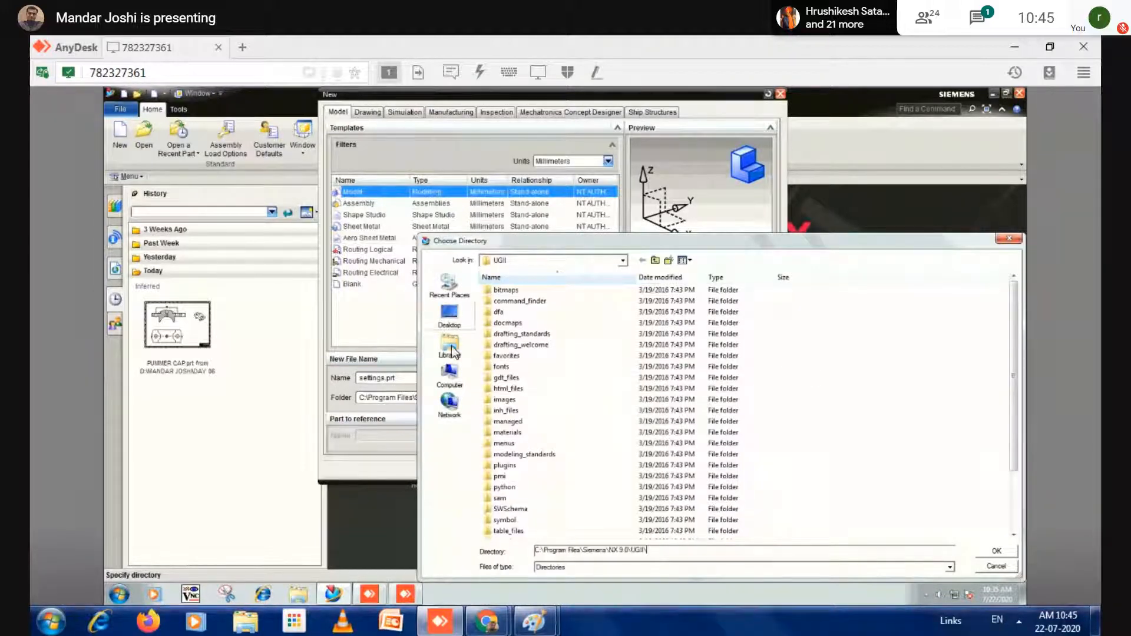
pyautogui.click(456, 381)
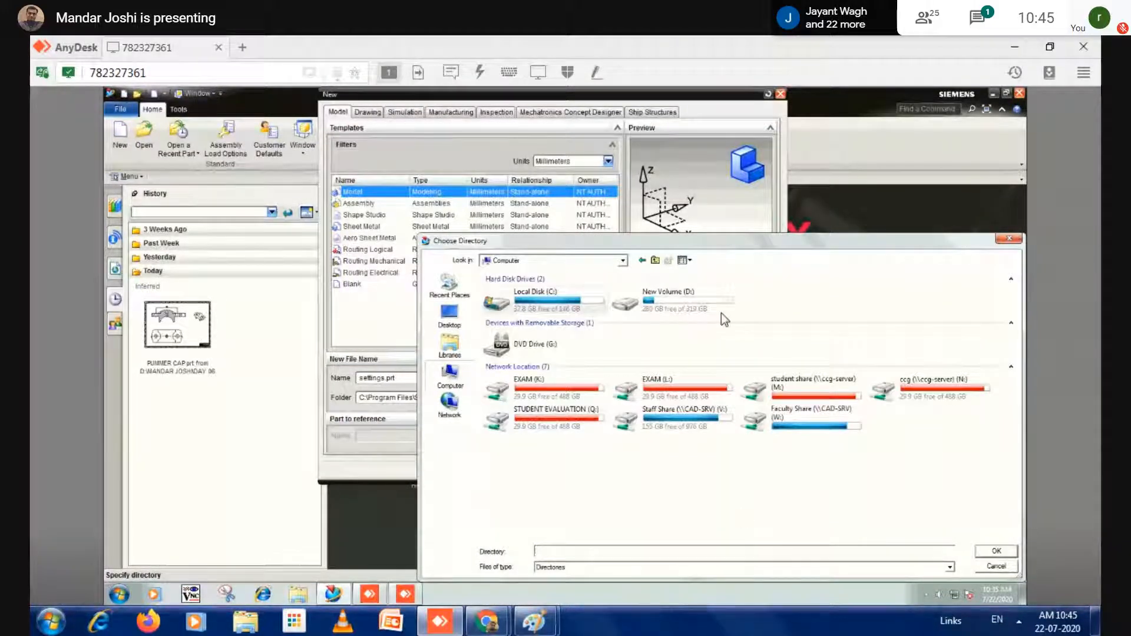
pyautogui.doubleClick(660, 294)
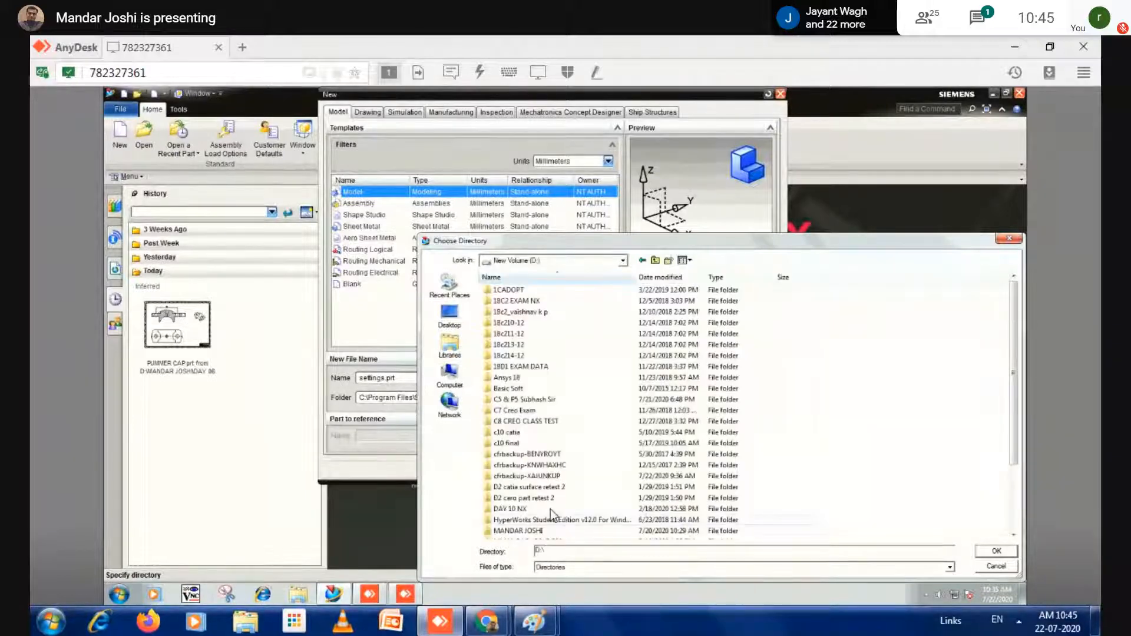
pyautogui.doubleClick(541, 530)
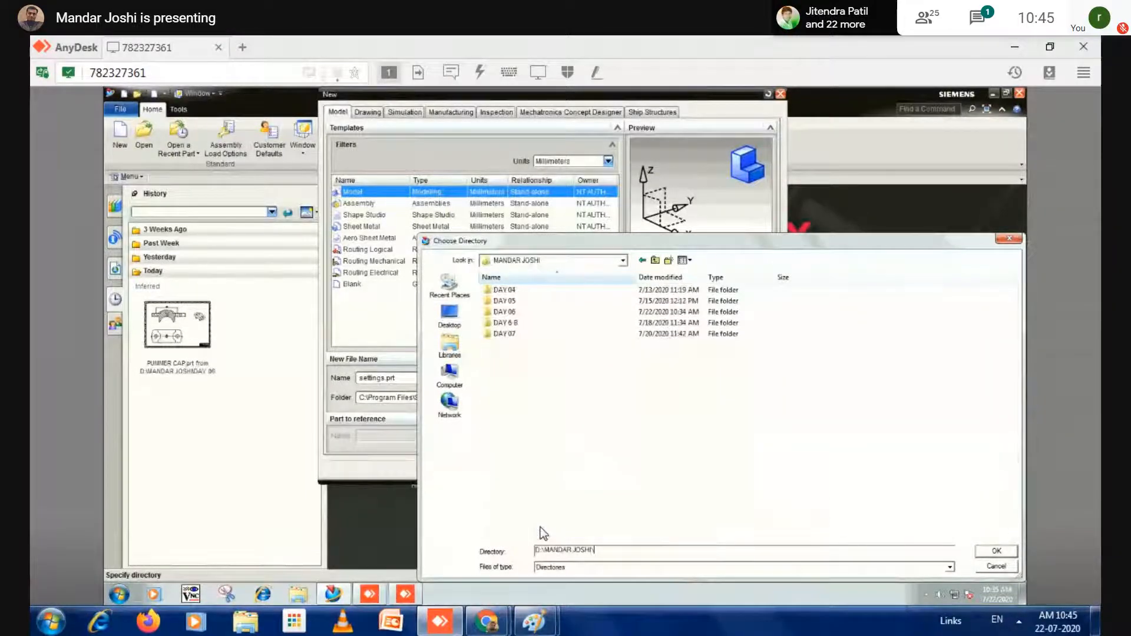
# - Add a DAY 09 subfolder to the instructor's folder and create the settings part in it
pyautogui.click(668, 261)
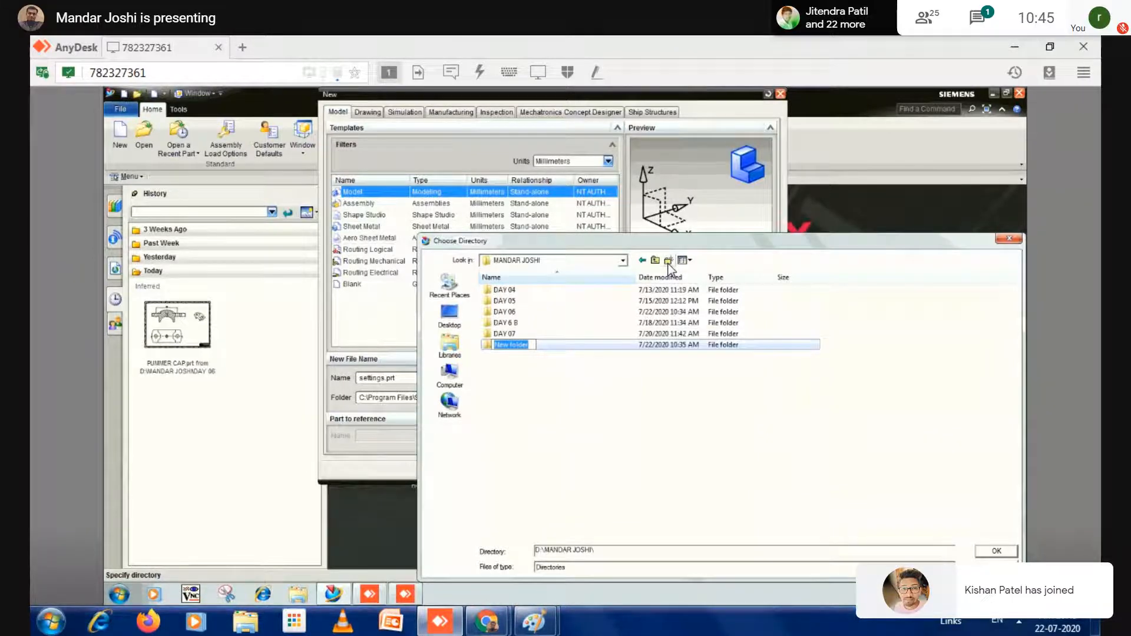
pyautogui.write('day')
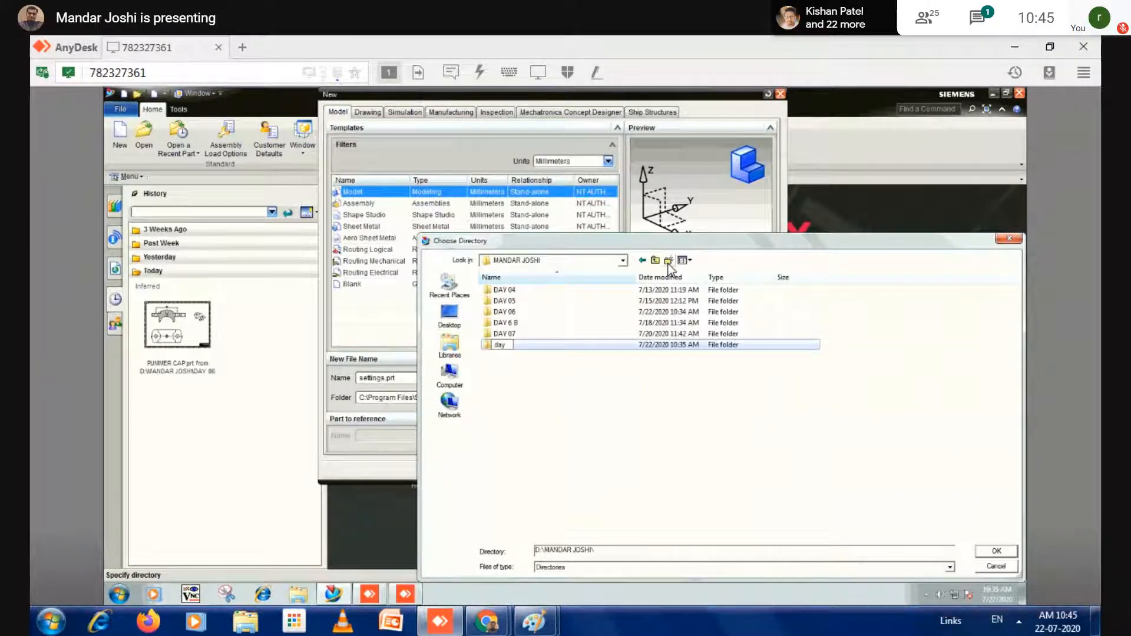
pyautogui.press('BackSpace')
pyautogui.press('BackSpace')
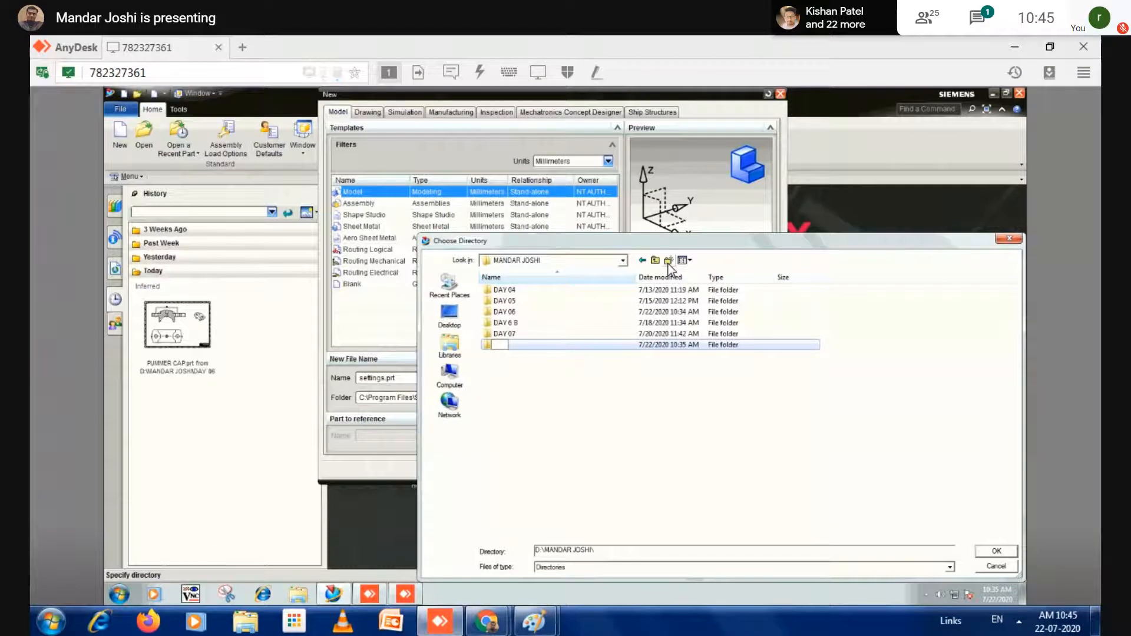
pyautogui.write('DAY')
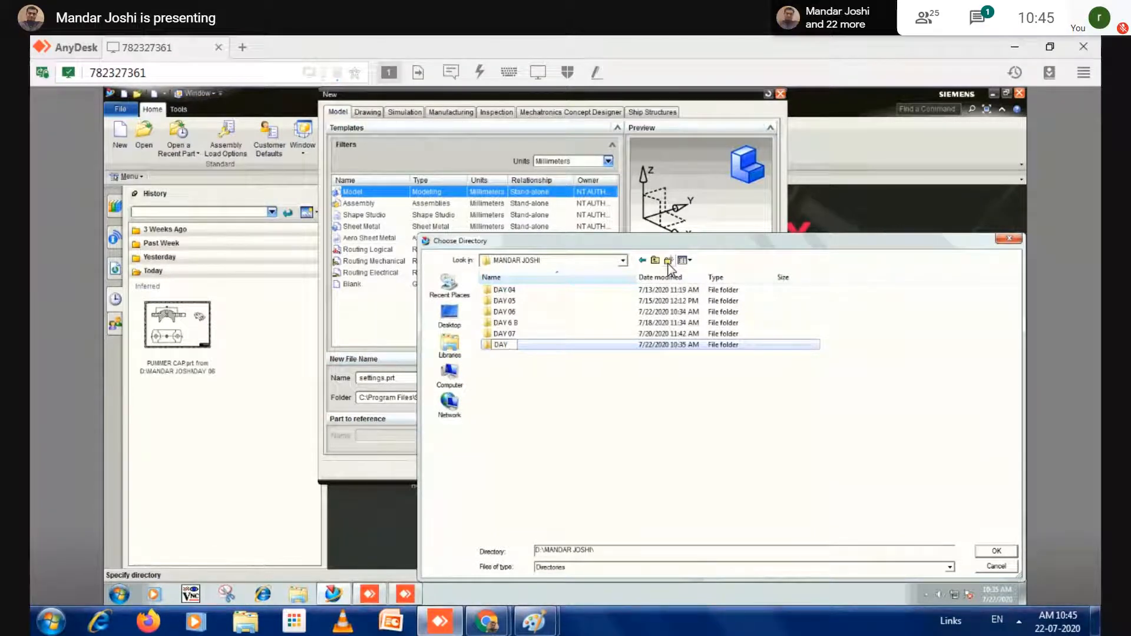
pyautogui.write(' 09')
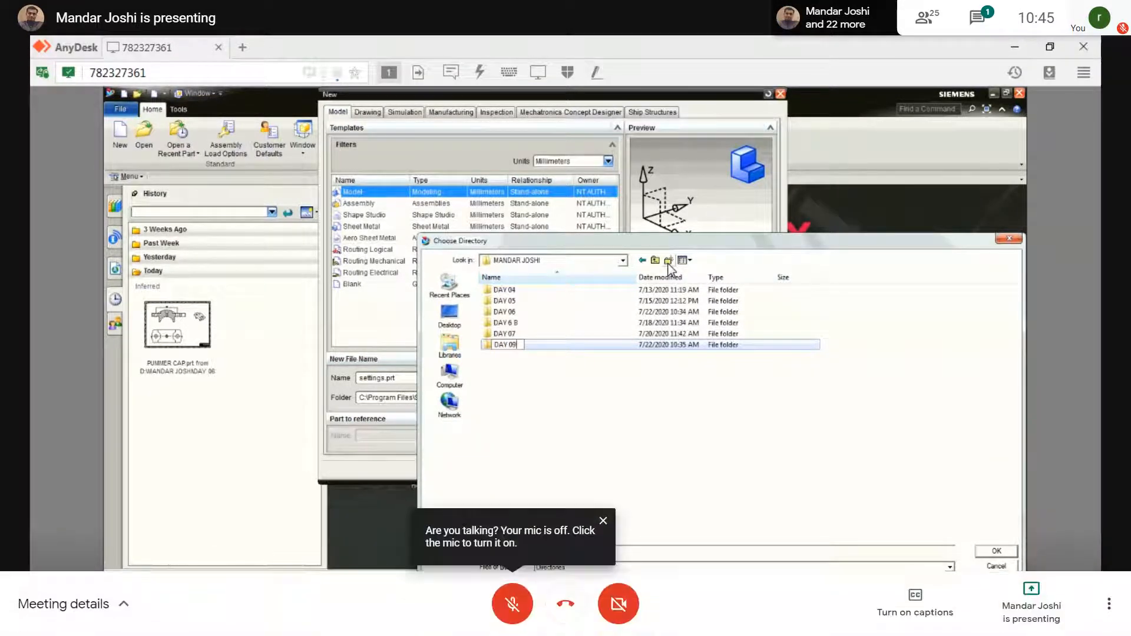
pyautogui.press('Return')
pyautogui.press('Return')
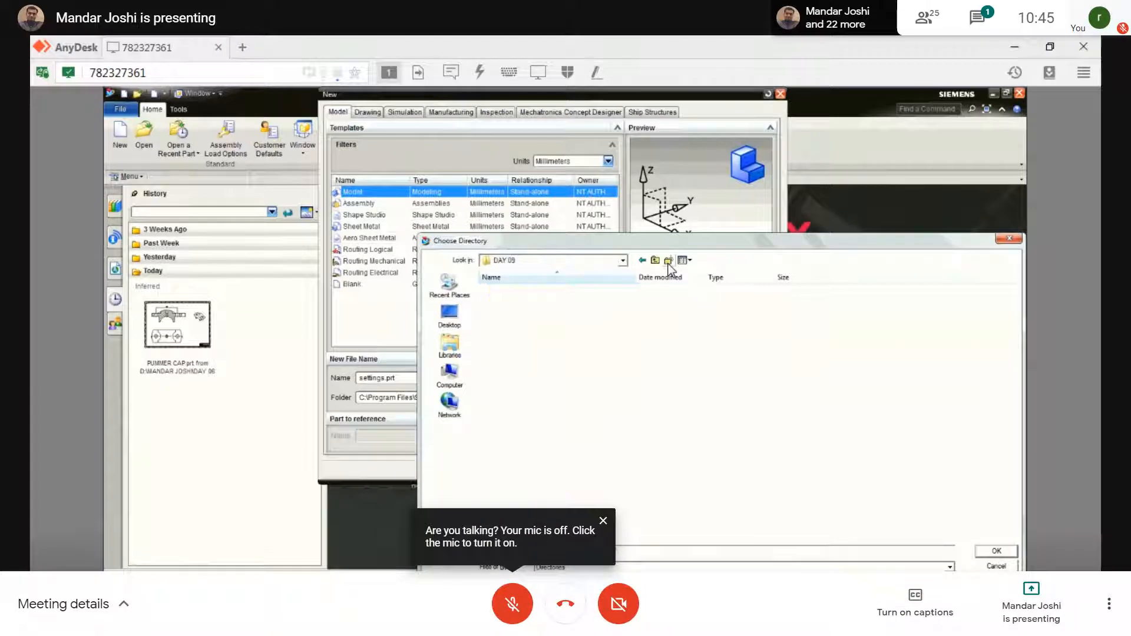
pyautogui.click(996, 552)
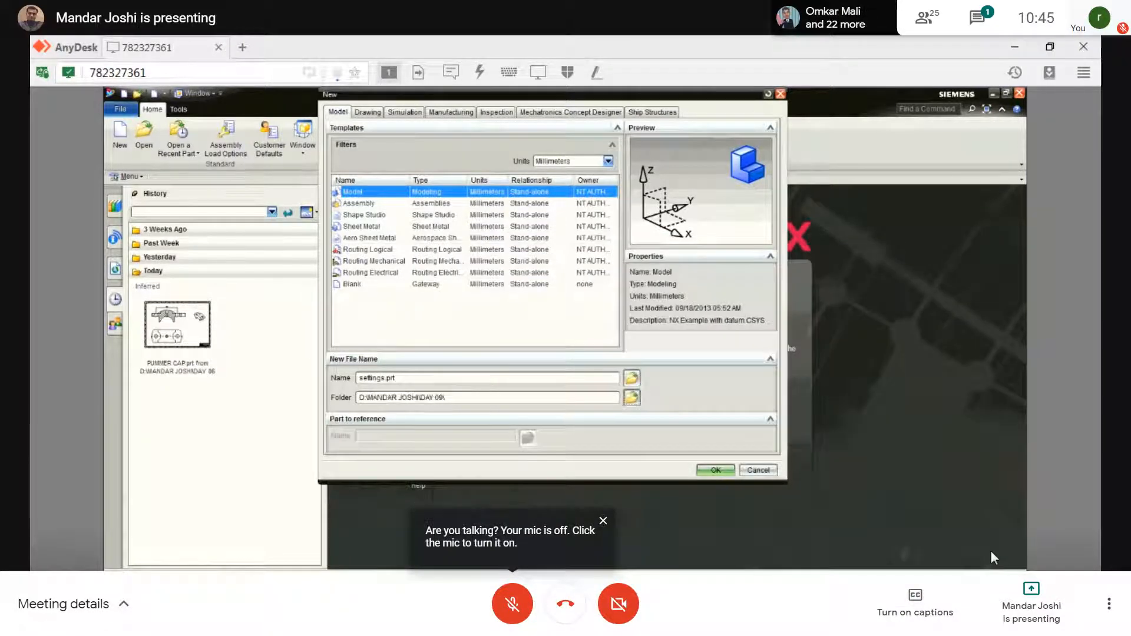
pyautogui.click(709, 470)
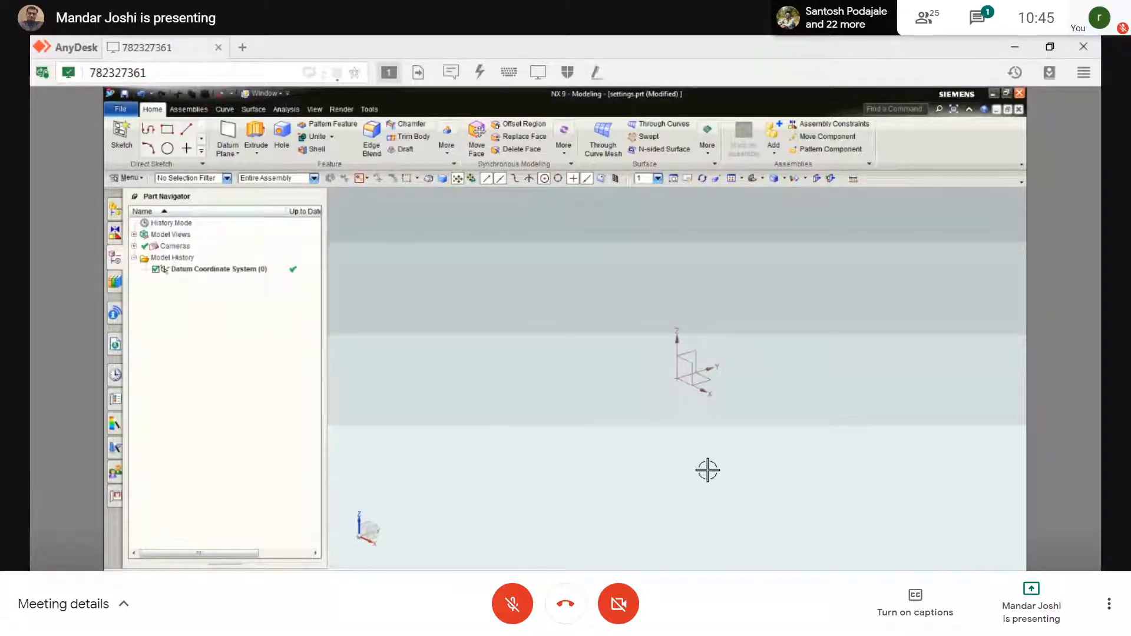
# - Switch the part to Drafting and create a drawing sheet from the A2 - Size template
pyautogui.click(118, 110)
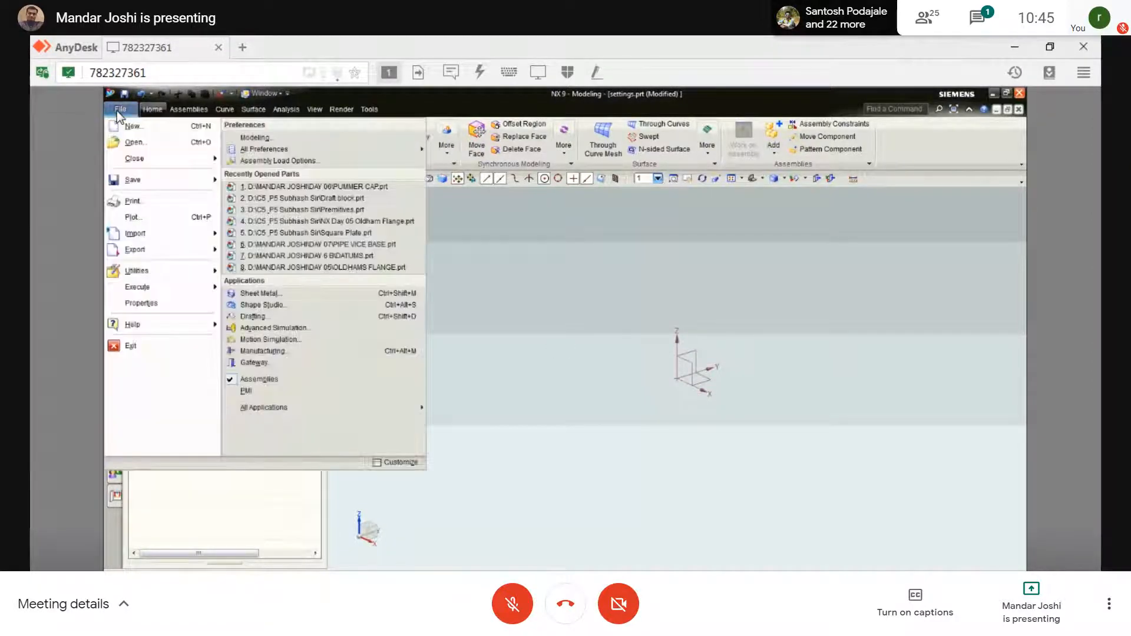
pyautogui.click(272, 318)
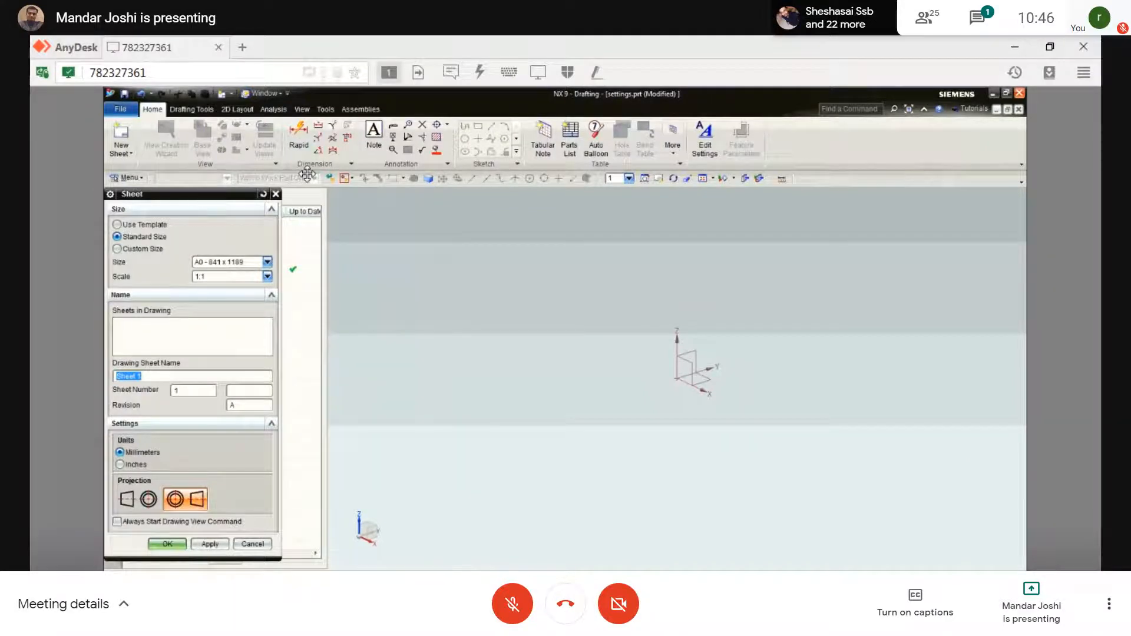
pyautogui.moveTo(192, 193); pyautogui.dragTo(307, 174)
pyautogui.click(235, 206)
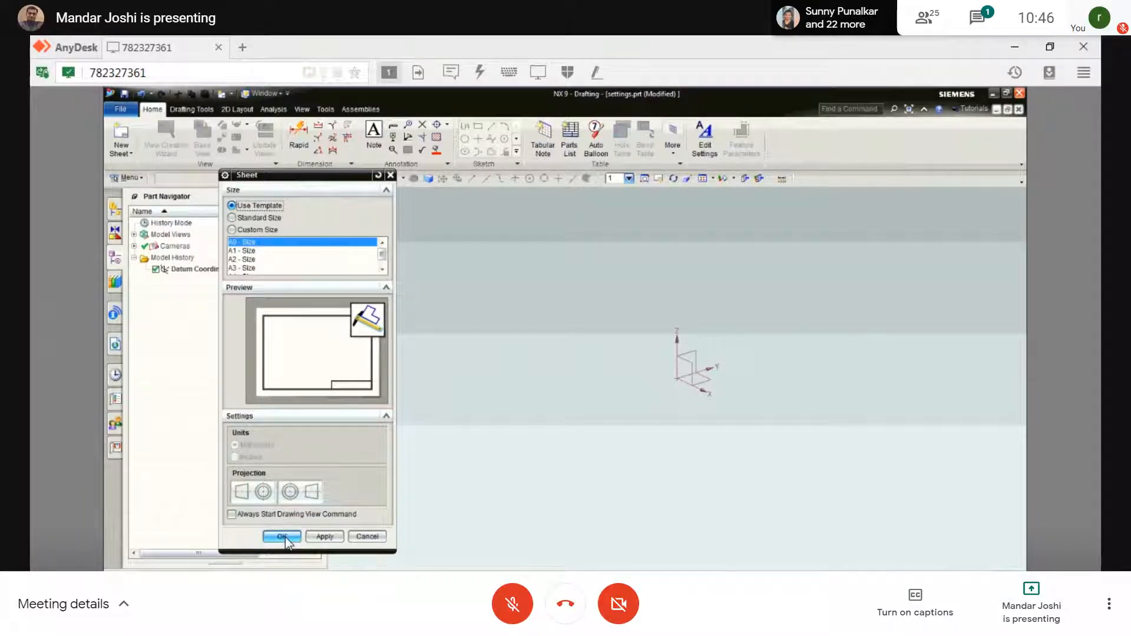
pyautogui.click(241, 260)
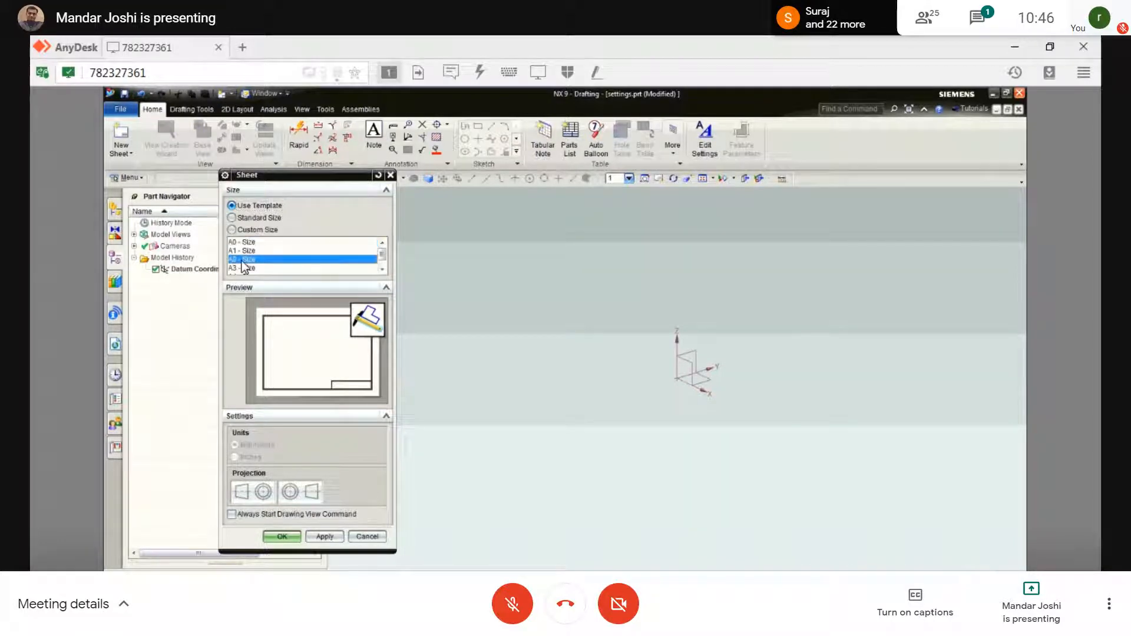
pyautogui.click(279, 536)
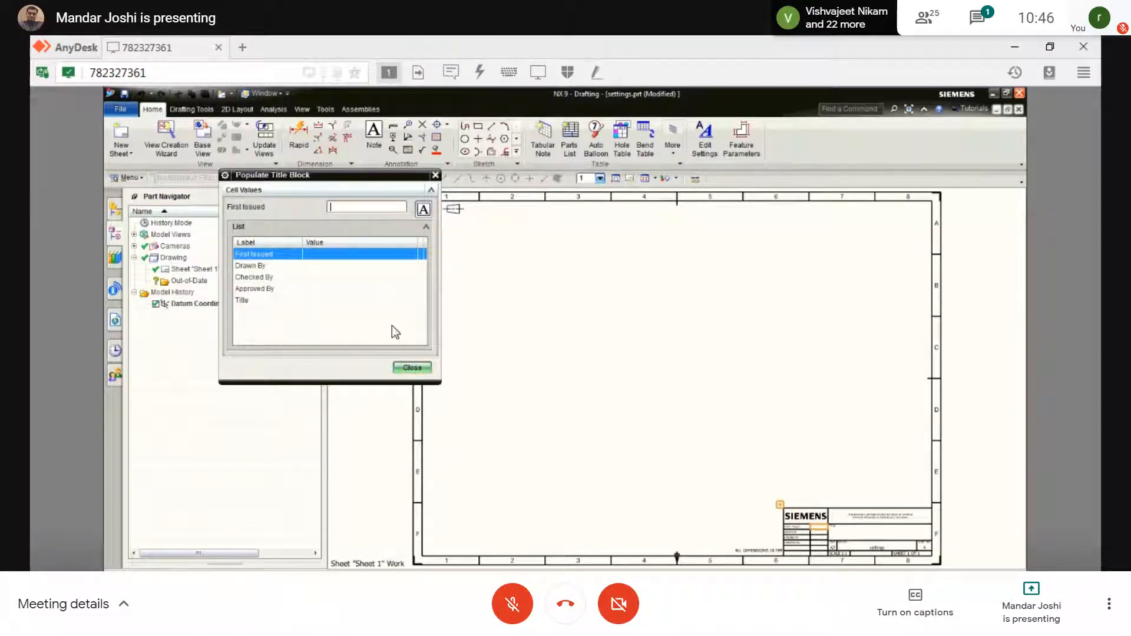
# - Dismiss the title block entries without filling them in and save the settings part
pyautogui.click(413, 368)
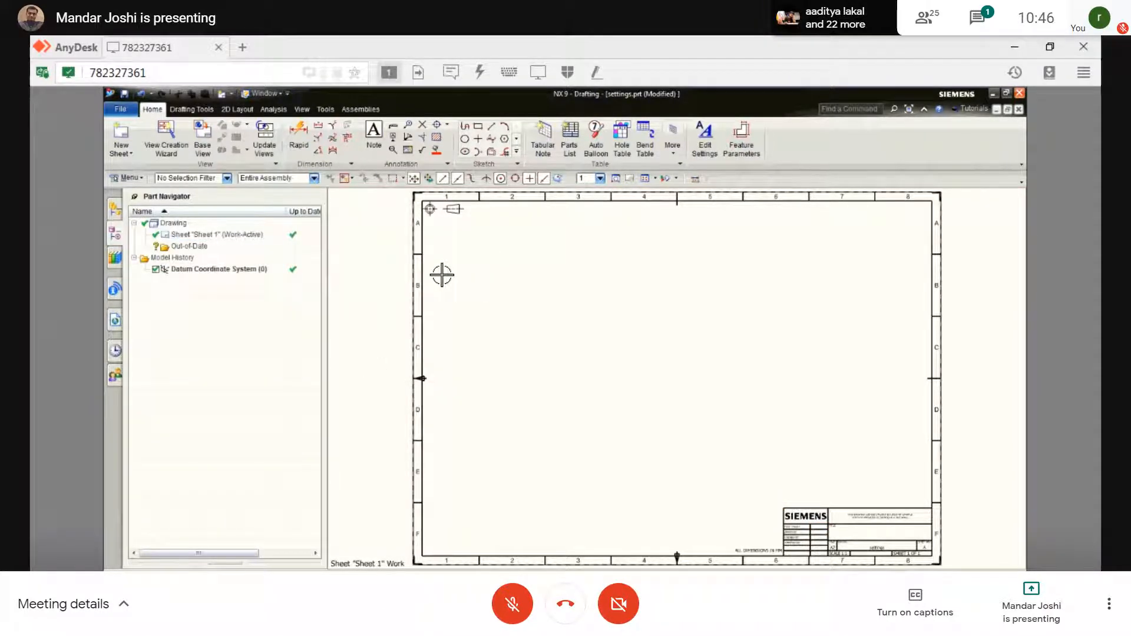
pyautogui.click(125, 94)
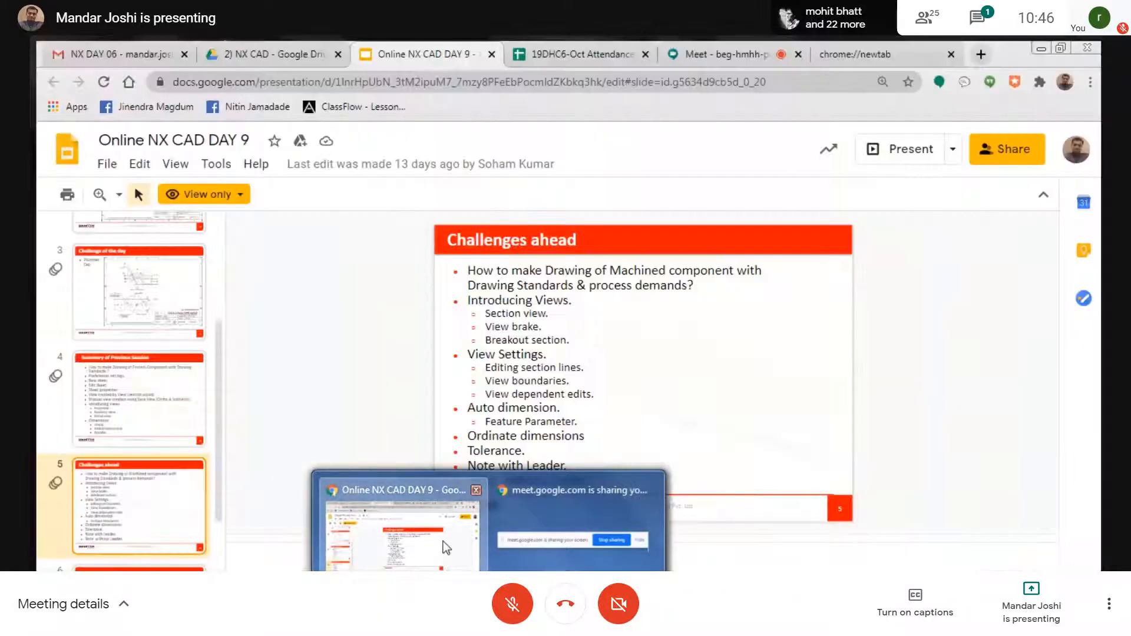
# - Switch to the Google Meet call, admit the waiting participant, and return to the remote NX session
pyautogui.click(444, 542)
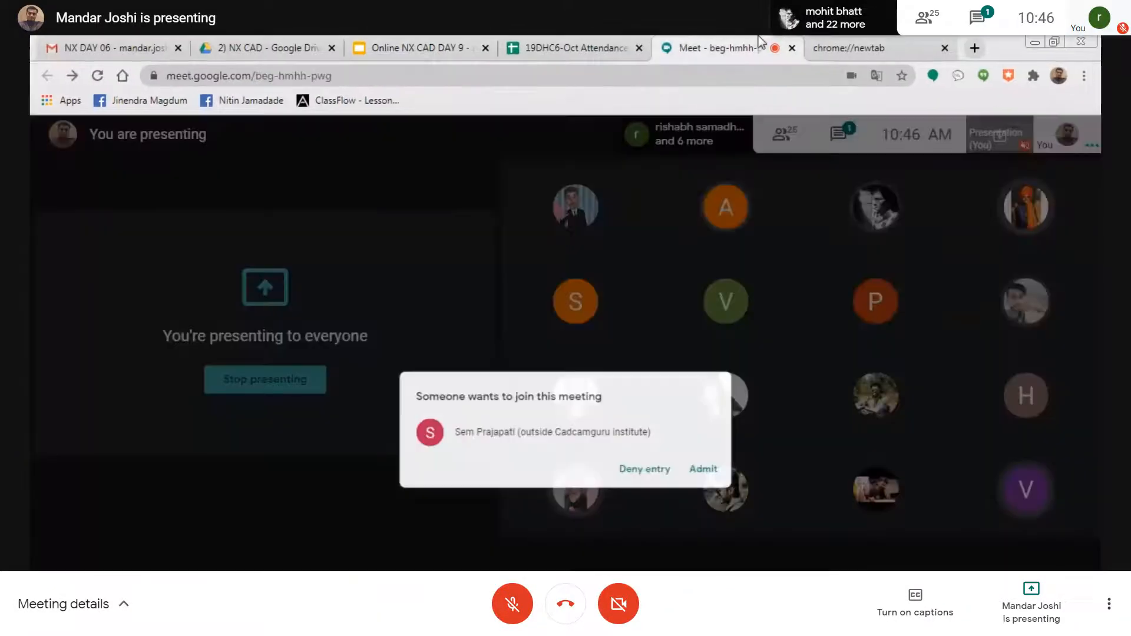
pyautogui.click(727, 410)
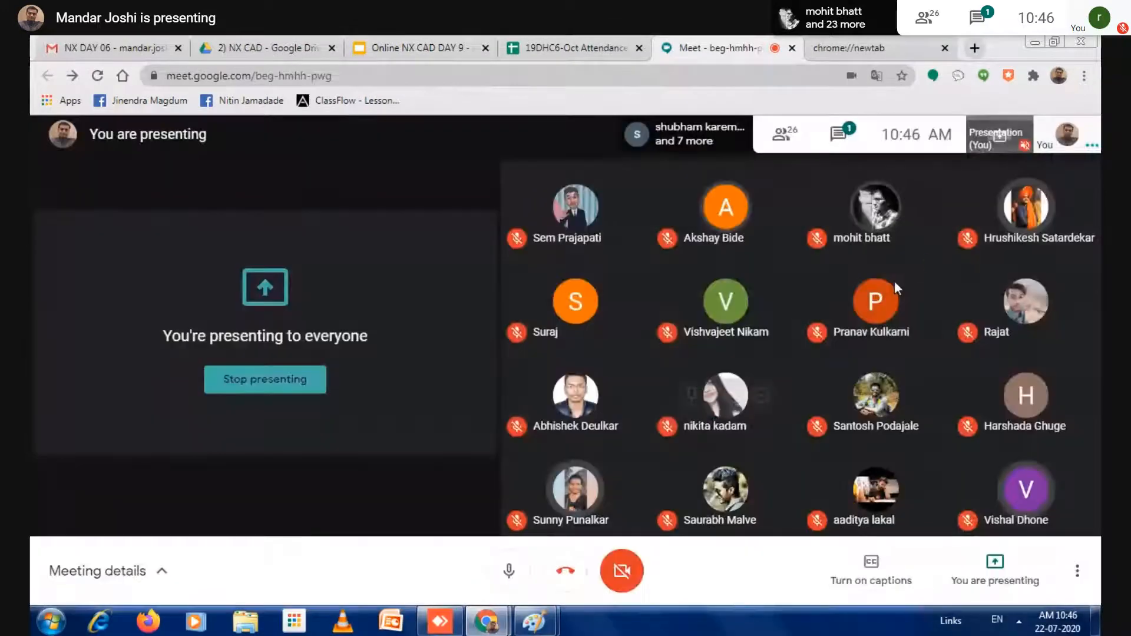
pyautogui.click(1037, 43)
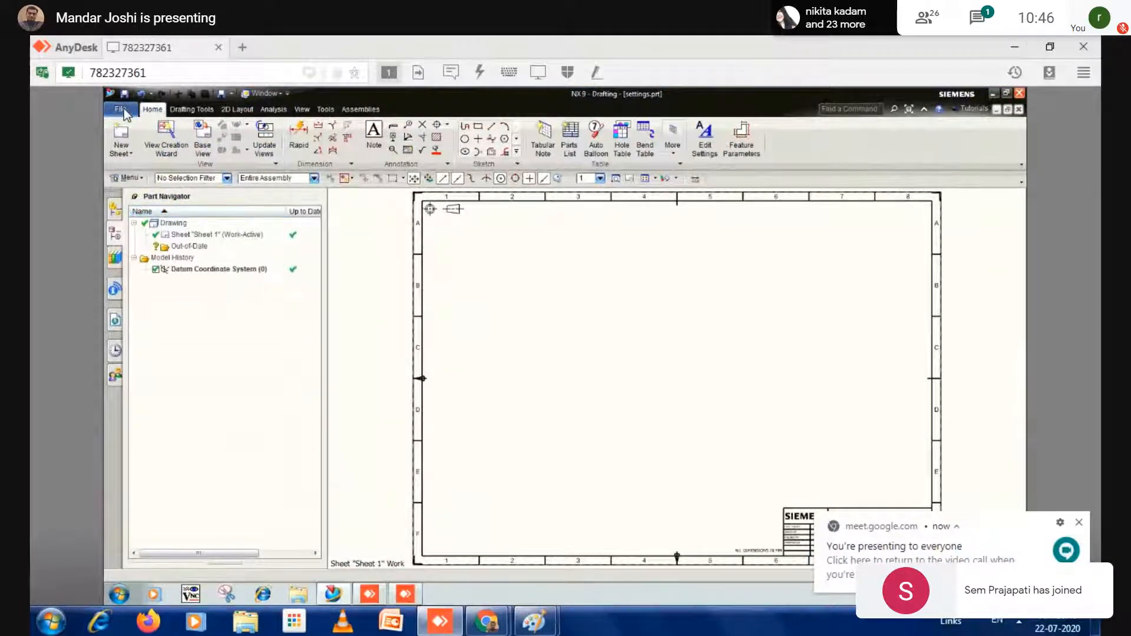
# - Open the Drafting Preferences for the A2 sheet
pyautogui.click(122, 109)
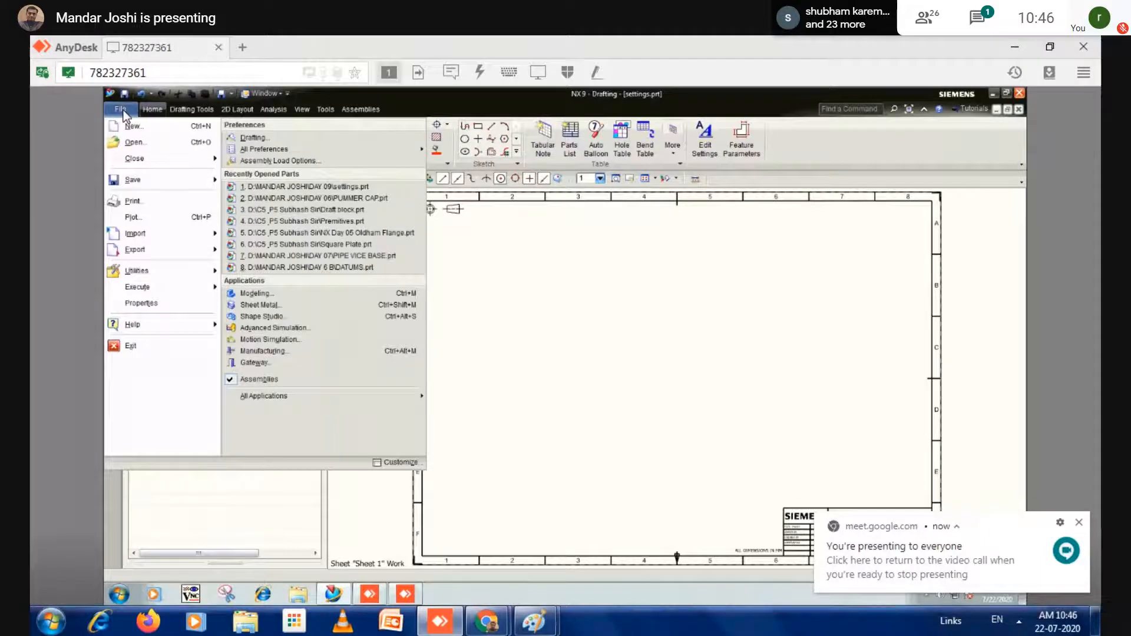
pyautogui.click(656, 391)
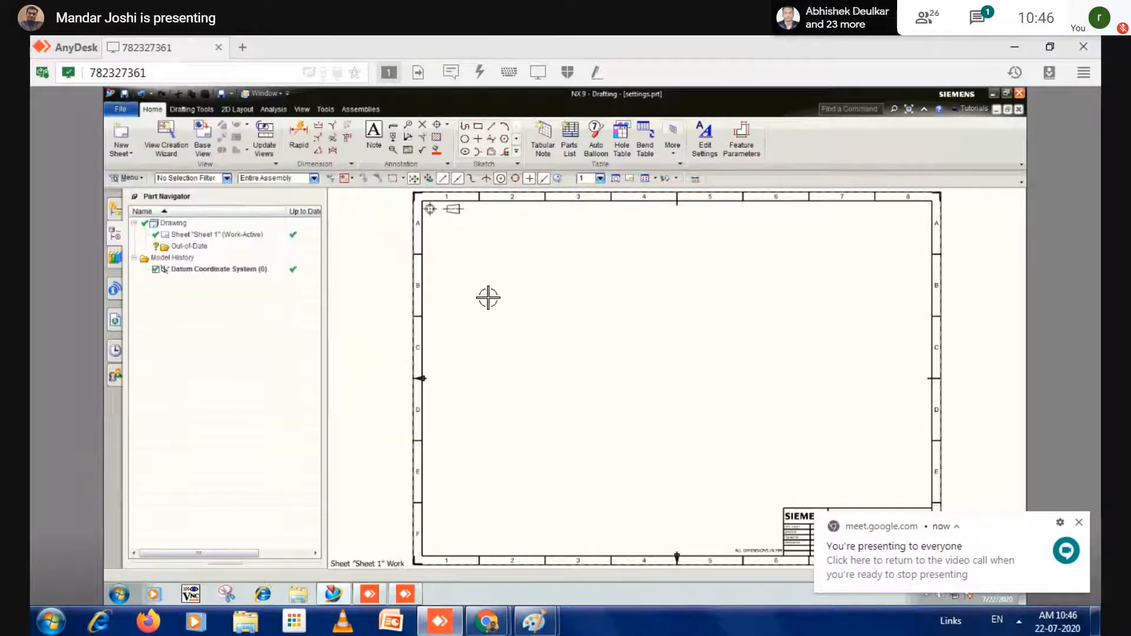
pyautogui.click(126, 178)
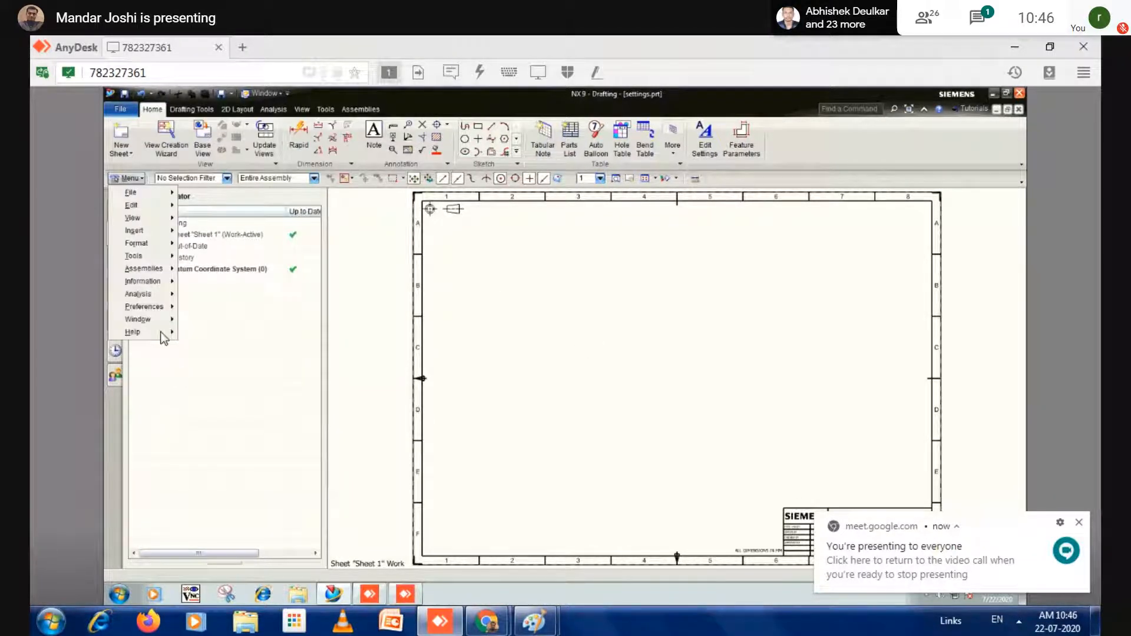
pyautogui.moveTo(154, 307)
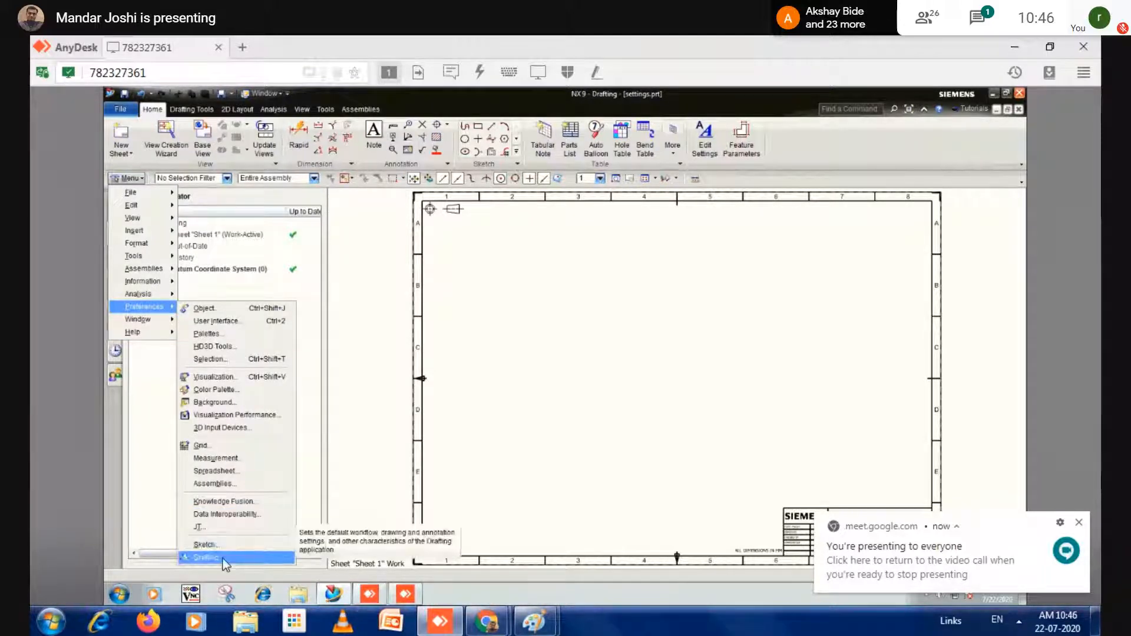
pyautogui.click(223, 558)
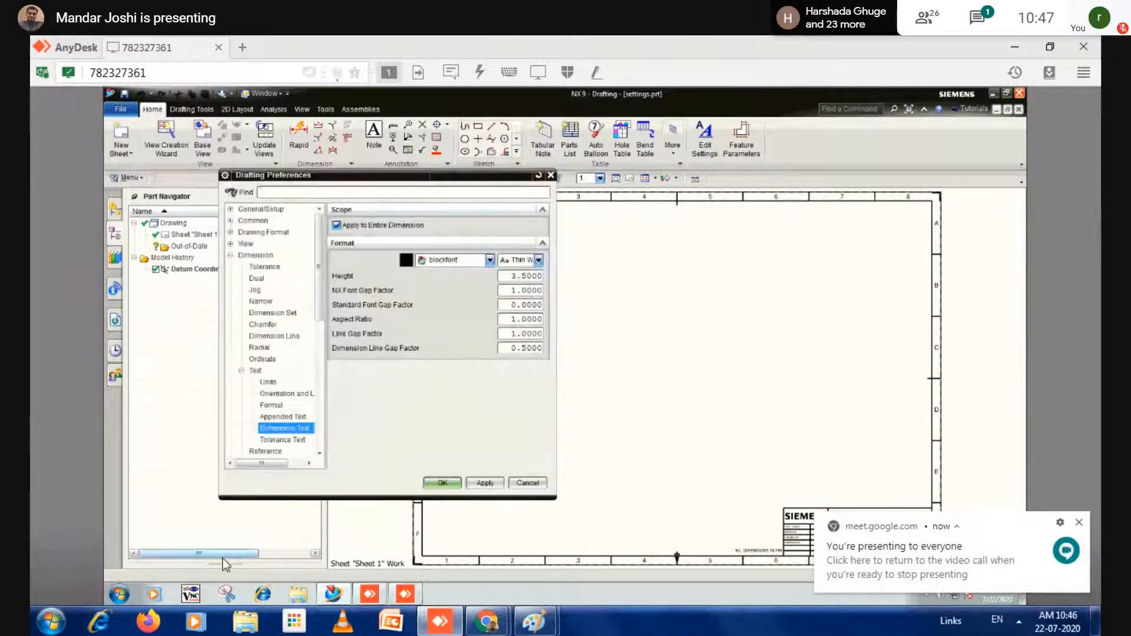
# - Enlarge the Drafting Preferences dialog and collapse the Dimension, Drawing Automation and Ship Drafting categories
pyautogui.click(231, 255)
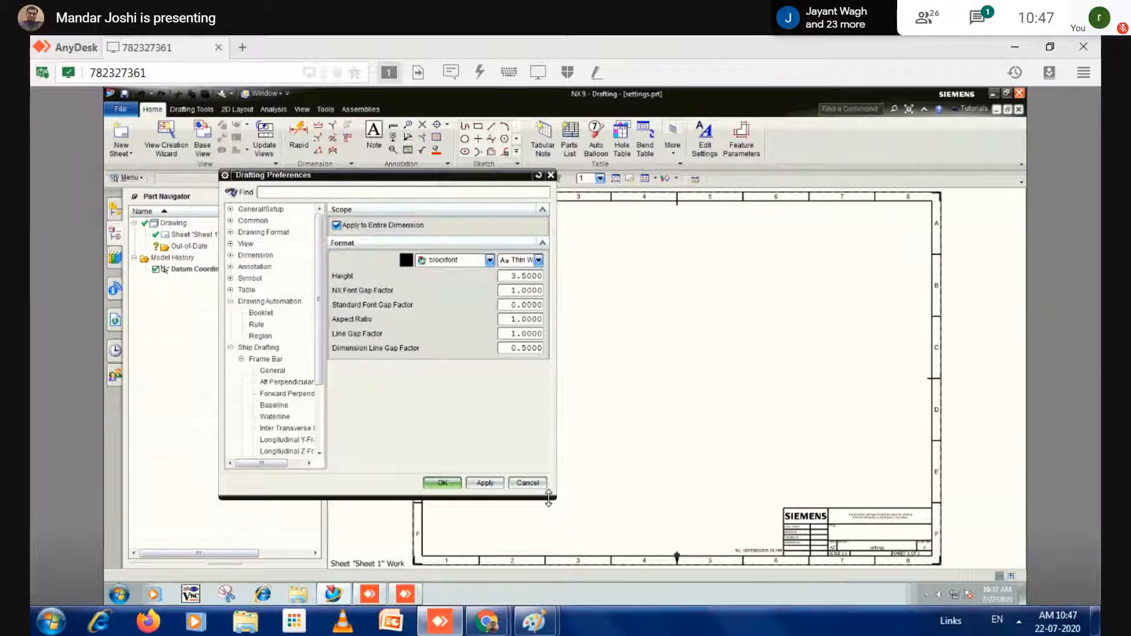
pyautogui.moveTo(548, 498)
pyautogui.mouseDown()
pyautogui.moveTo(593, 541)
pyautogui.moveTo(600, 518)
pyautogui.mouseUp()
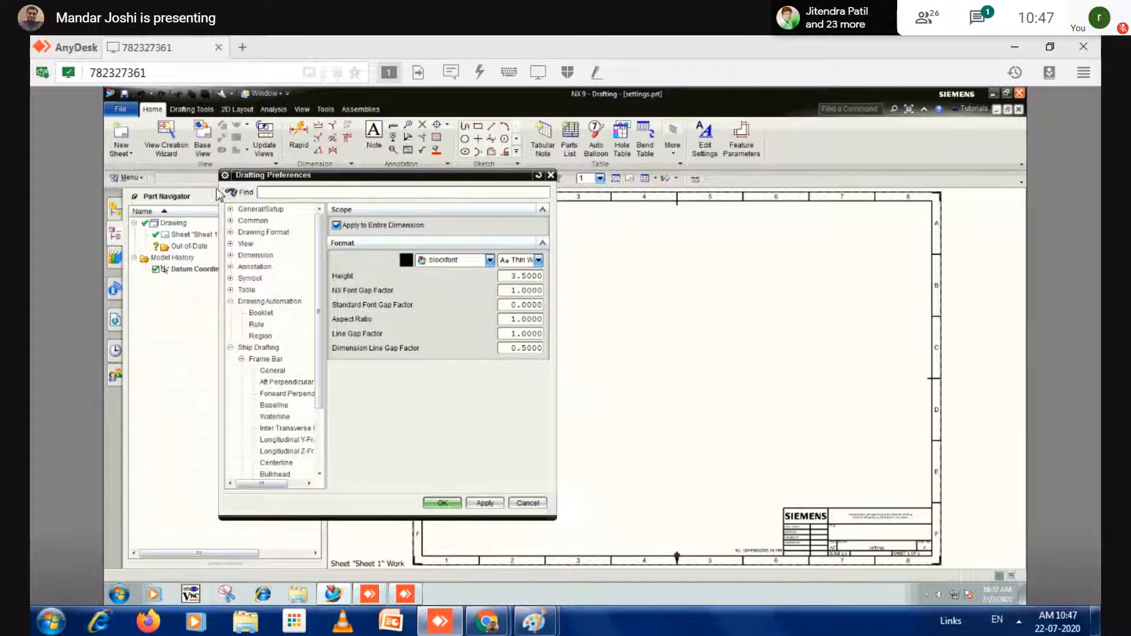
pyautogui.moveTo(220, 184); pyautogui.dragTo(163, 196)
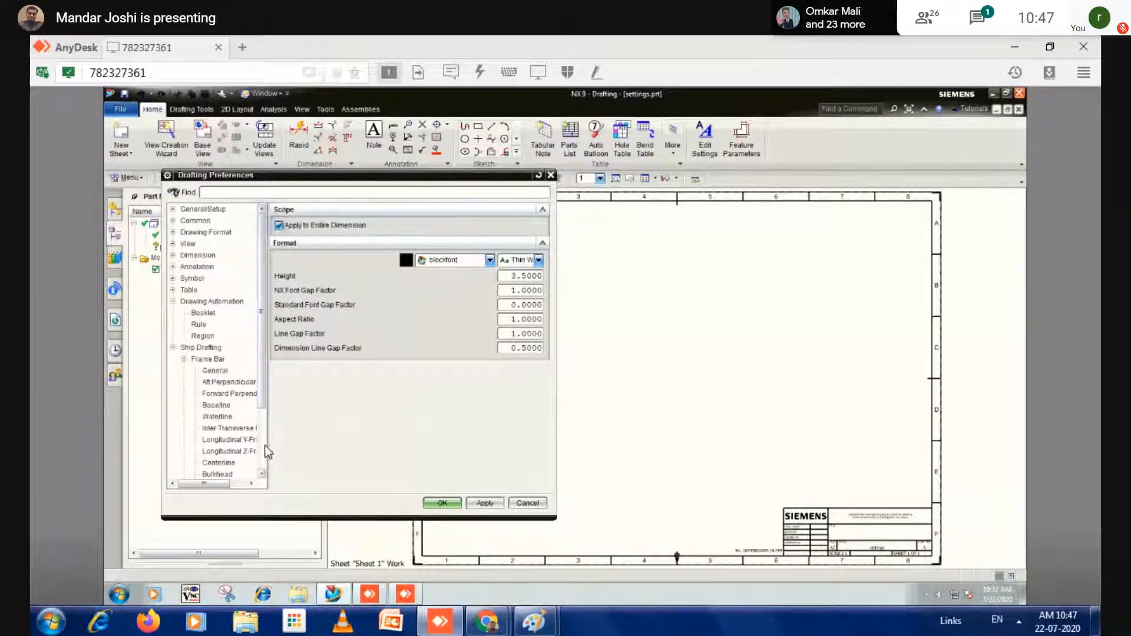
pyautogui.click(174, 302)
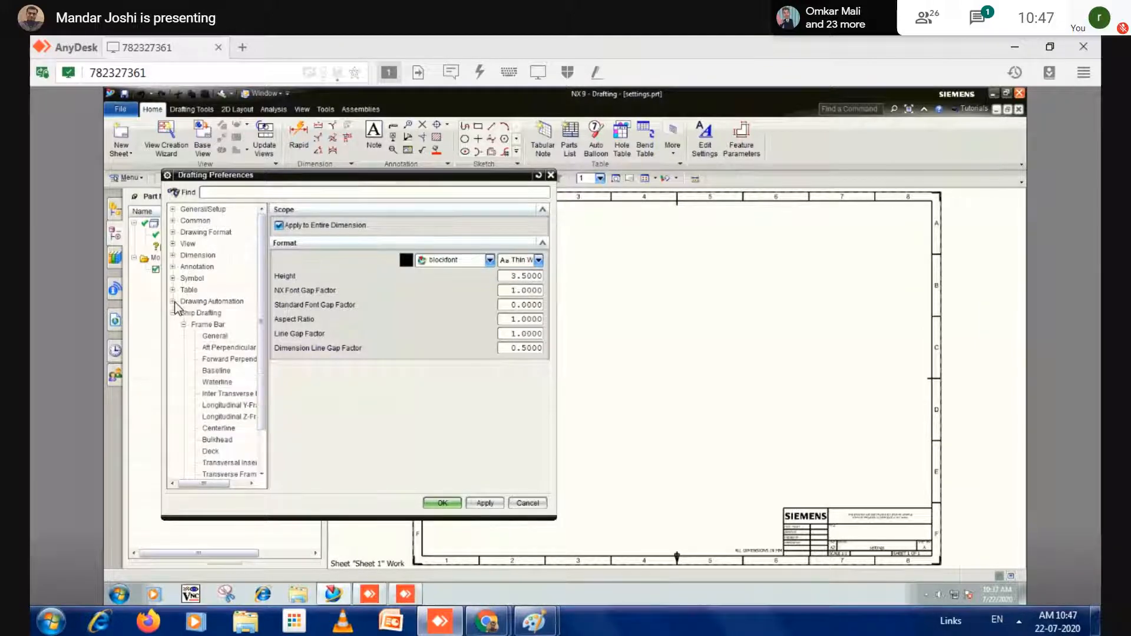
pyautogui.click(173, 312)
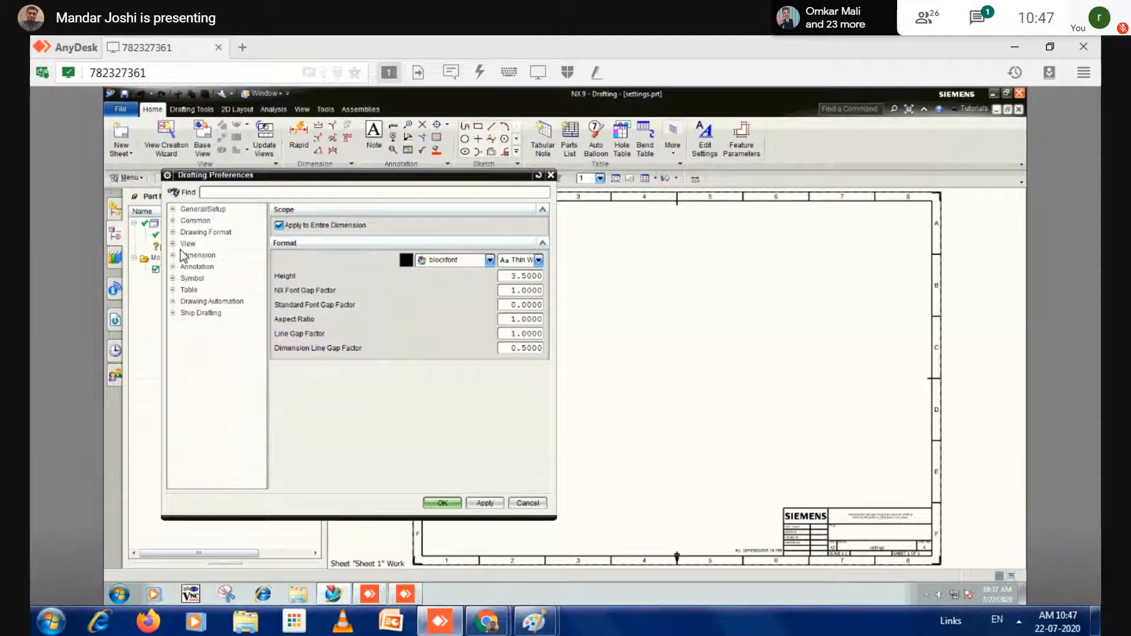
# - Set the text height to 8 in the Common lettering preferences
pyautogui.click(173, 221)
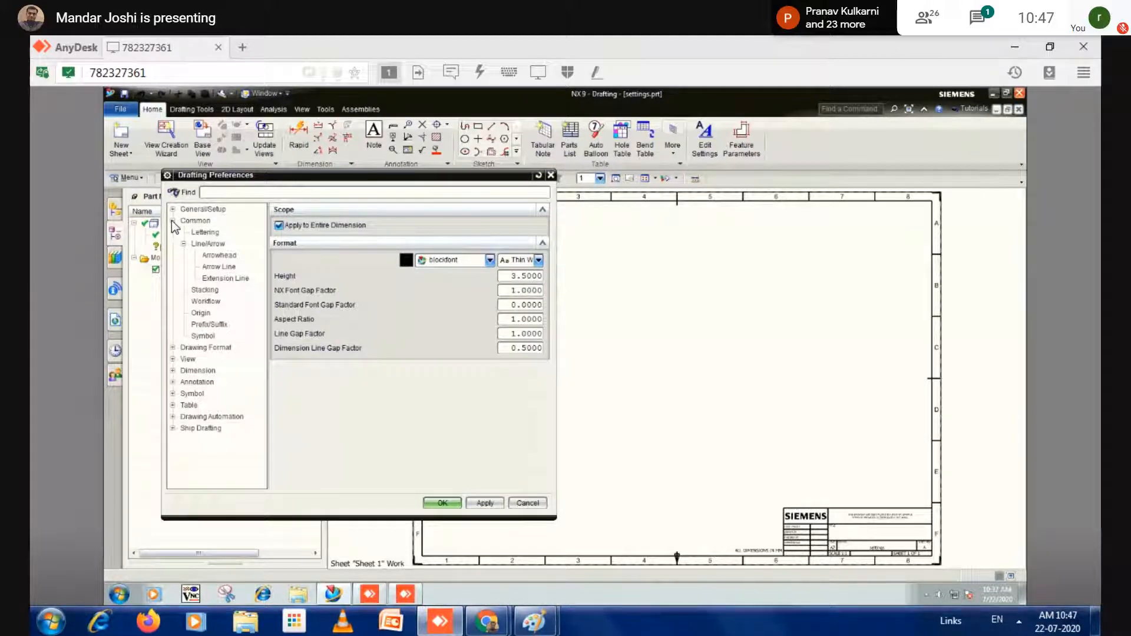
pyautogui.click(202, 234)
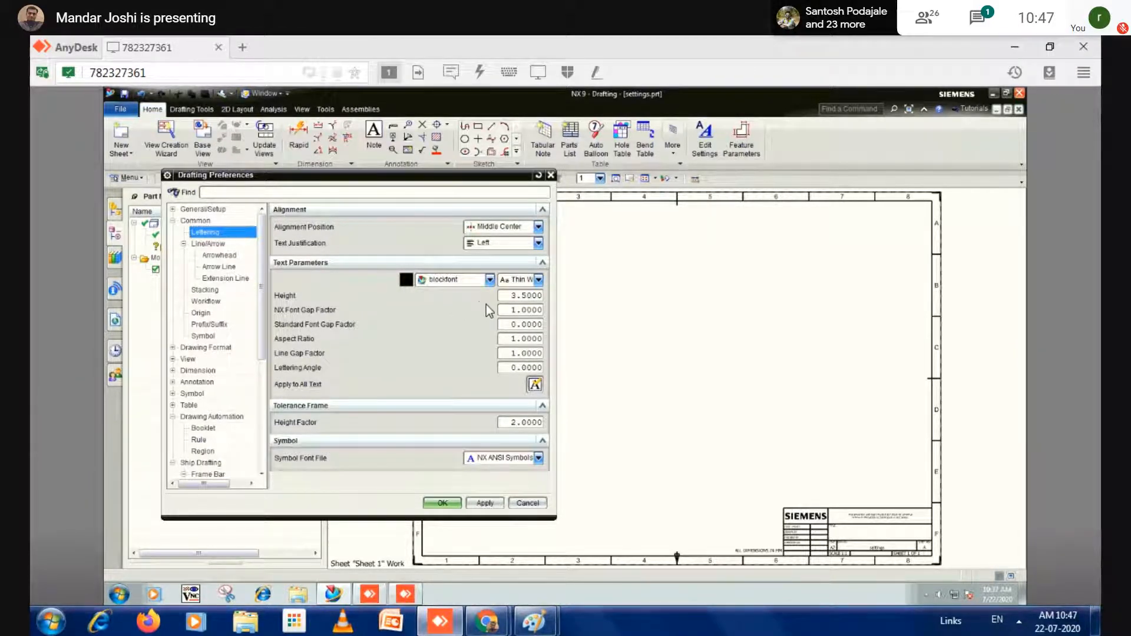
pyautogui.doubleClick(522, 293)
pyautogui.click(522, 293)
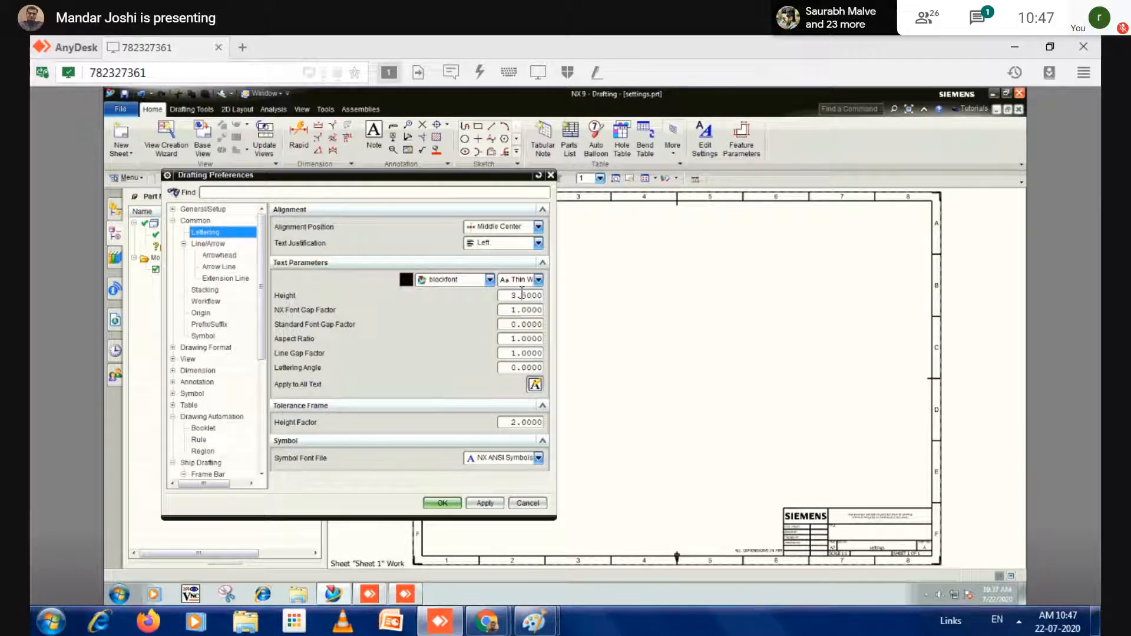
pyautogui.doubleClick(522, 293)
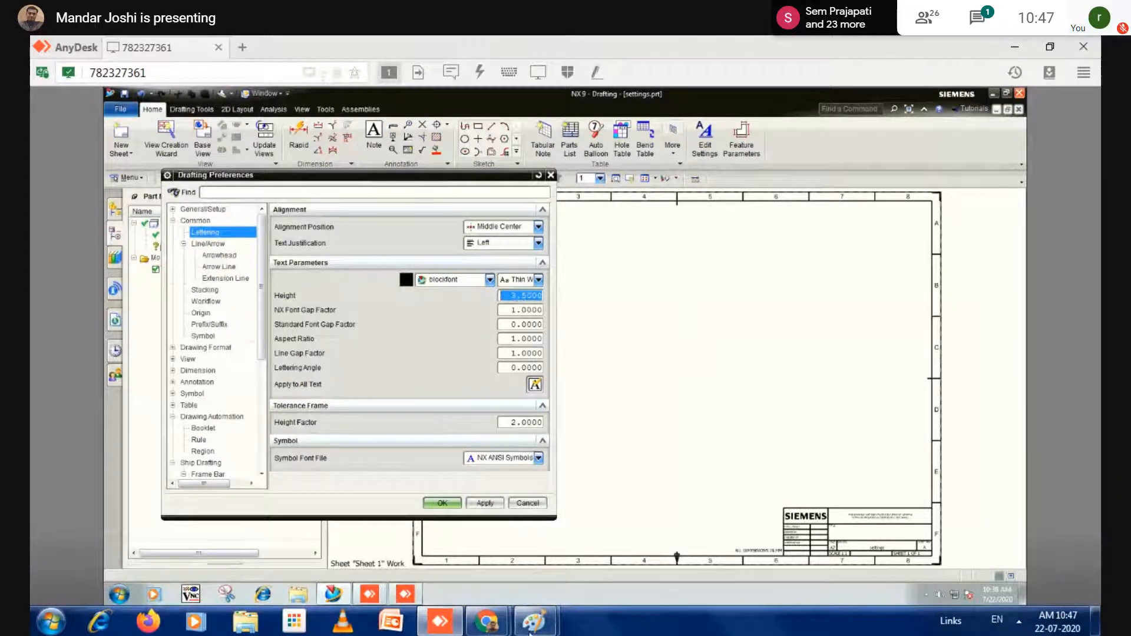
pyautogui.moveTo(534, 626)
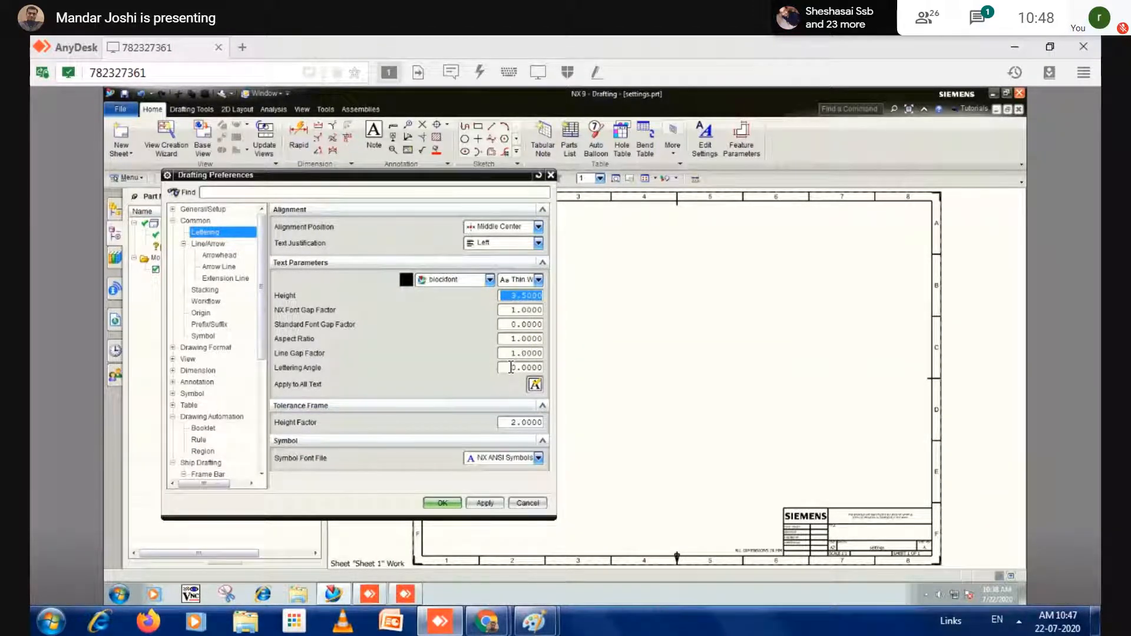
pyautogui.write('8')
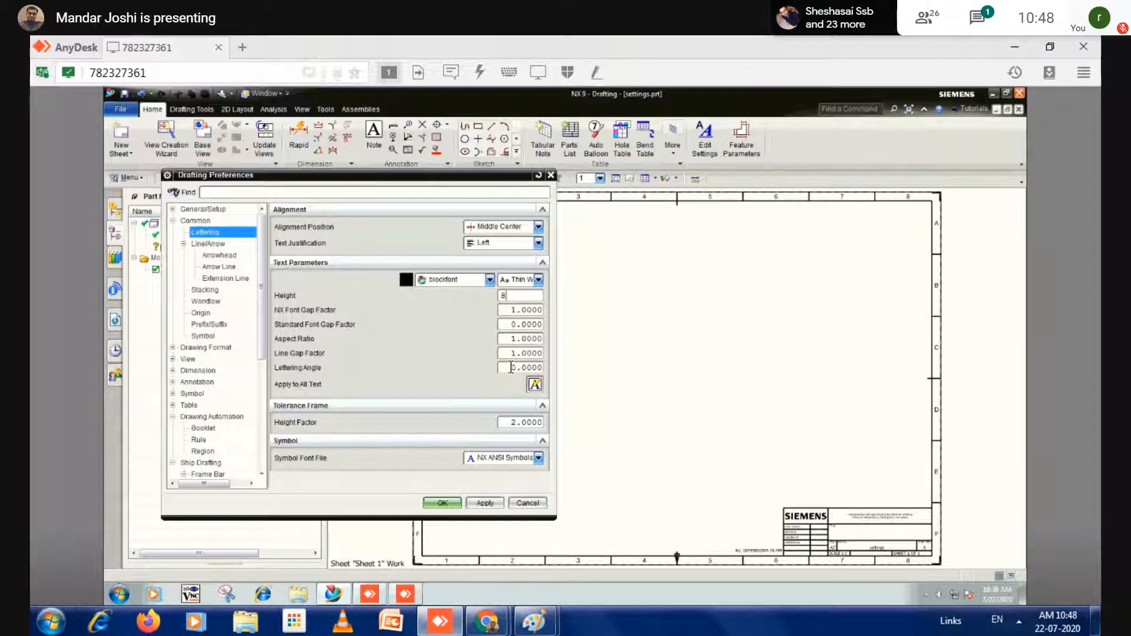
pyautogui.click(521, 315)
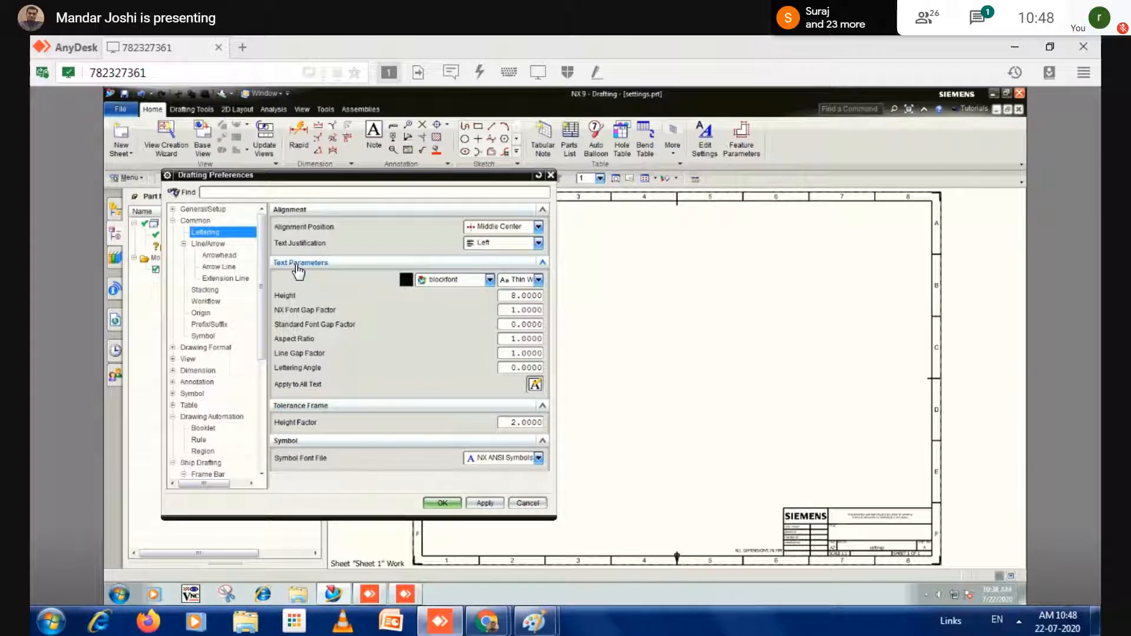
# - In the arrowhead preferences, switch Show Arrowhead off for the leader and dimension side 1 and back on
pyautogui.click(201, 244)
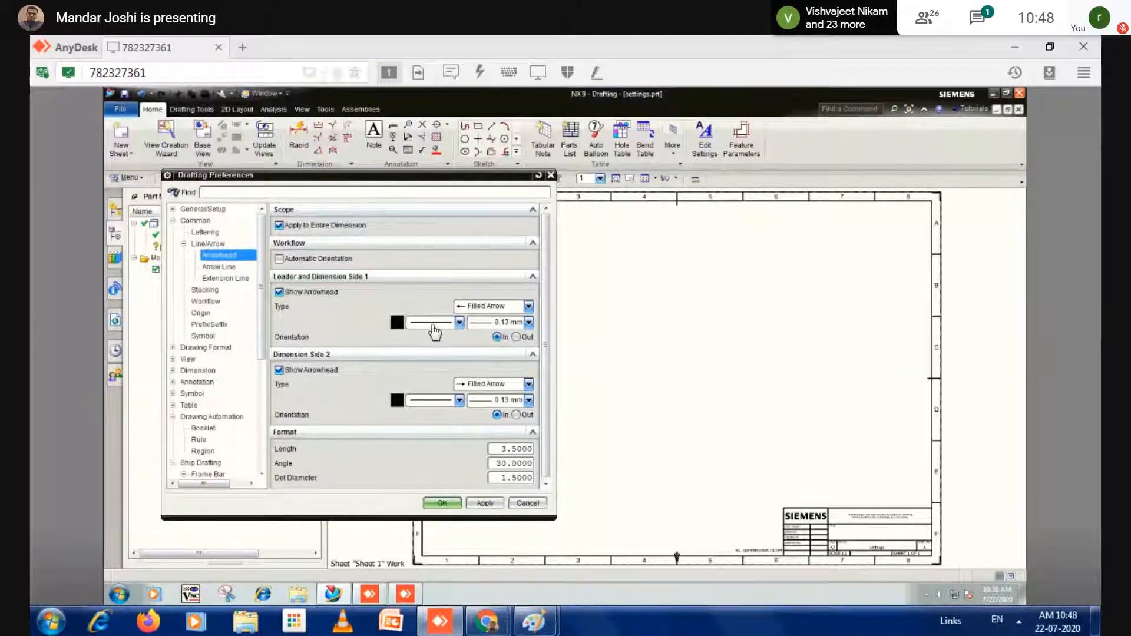
pyautogui.click(279, 294)
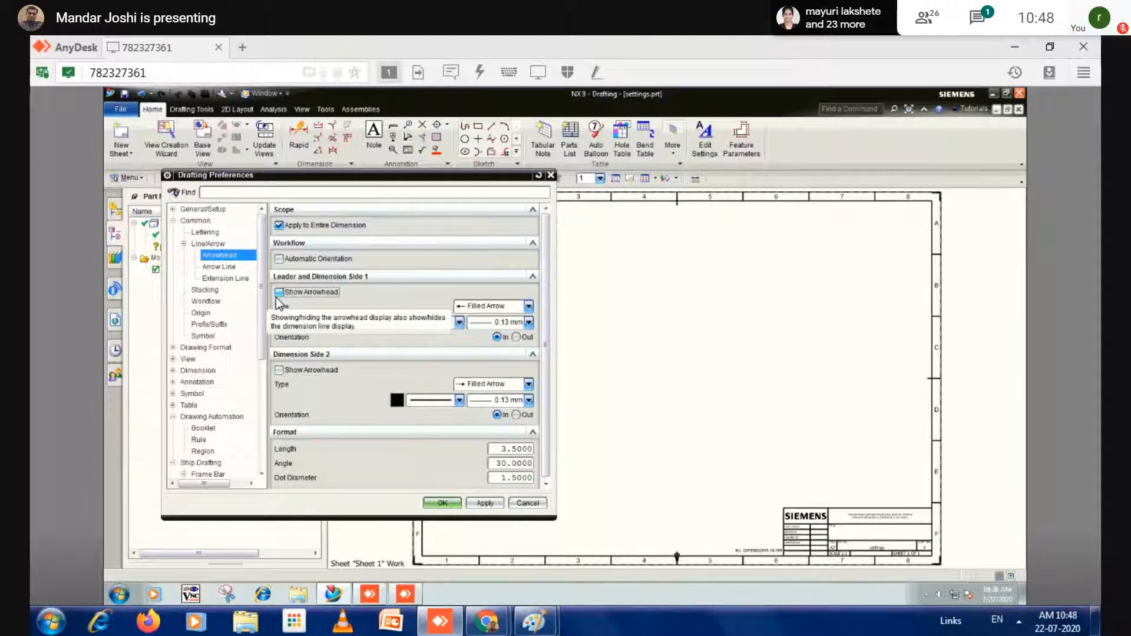
pyautogui.click(289, 293)
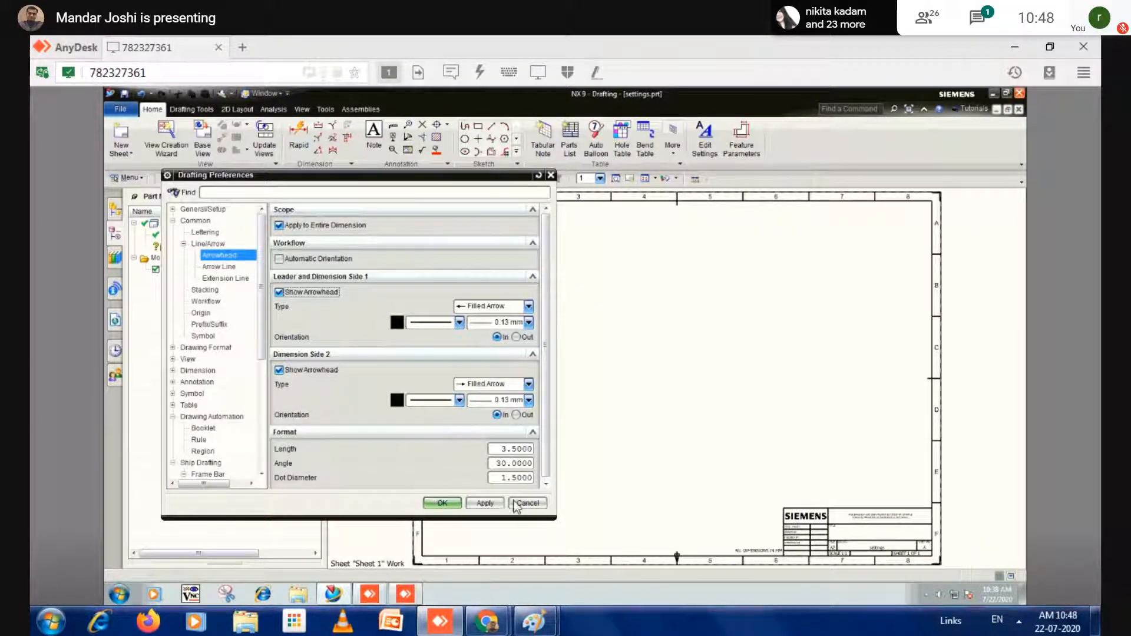
pyautogui.click(546, 483)
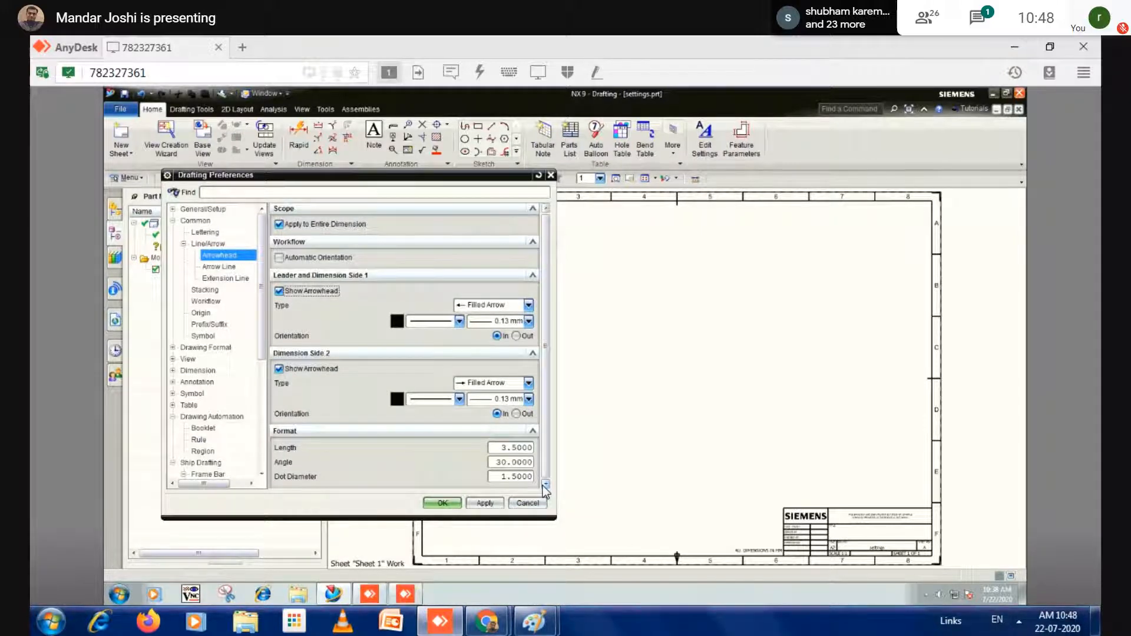
# - Try the Cross arrowhead type for the leader and dimension side 1, then restore Filled Arrow
pyautogui.click(474, 306)
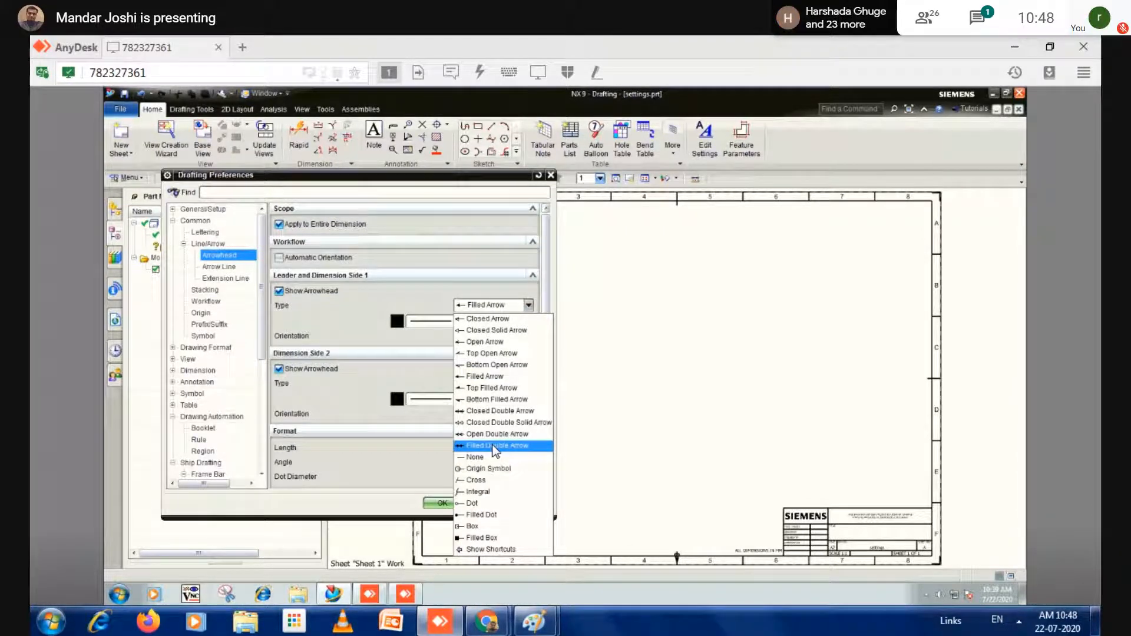
pyautogui.click(477, 480)
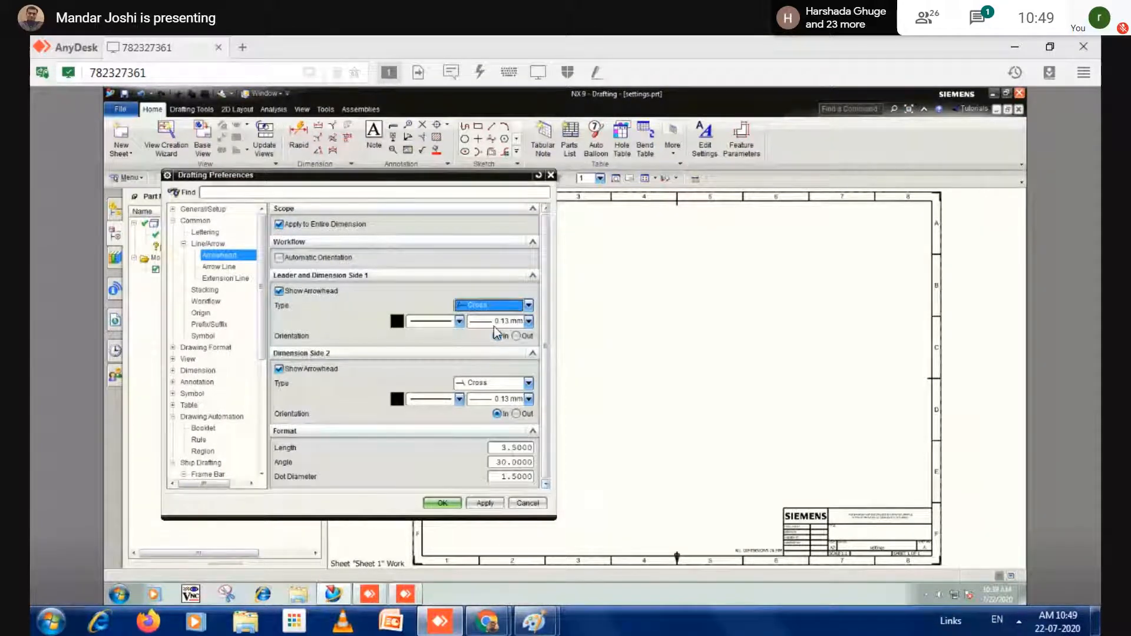
pyautogui.click(498, 306)
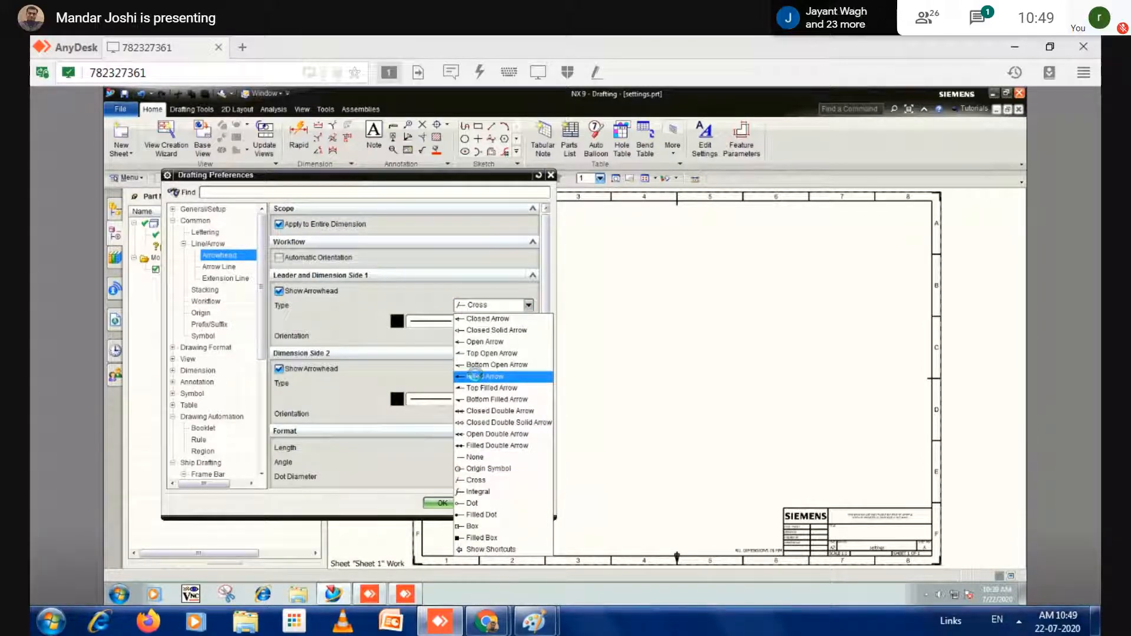
pyautogui.click(476, 377)
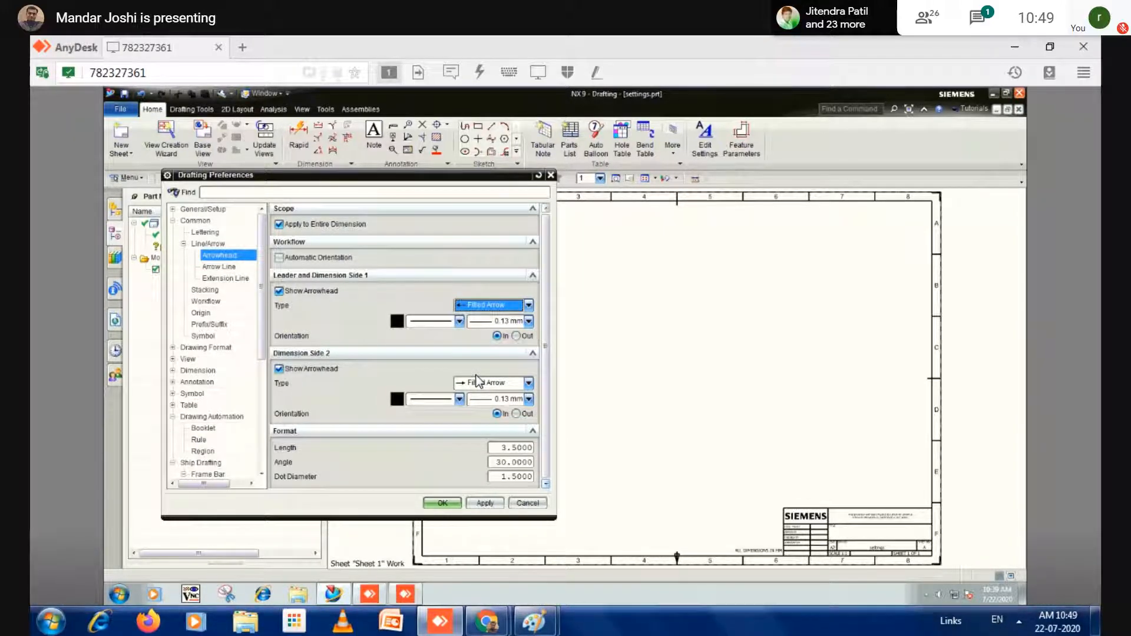
# - Change the leader line's vertical alignment option in the Arrow Line preferences
pyautogui.click(218, 267)
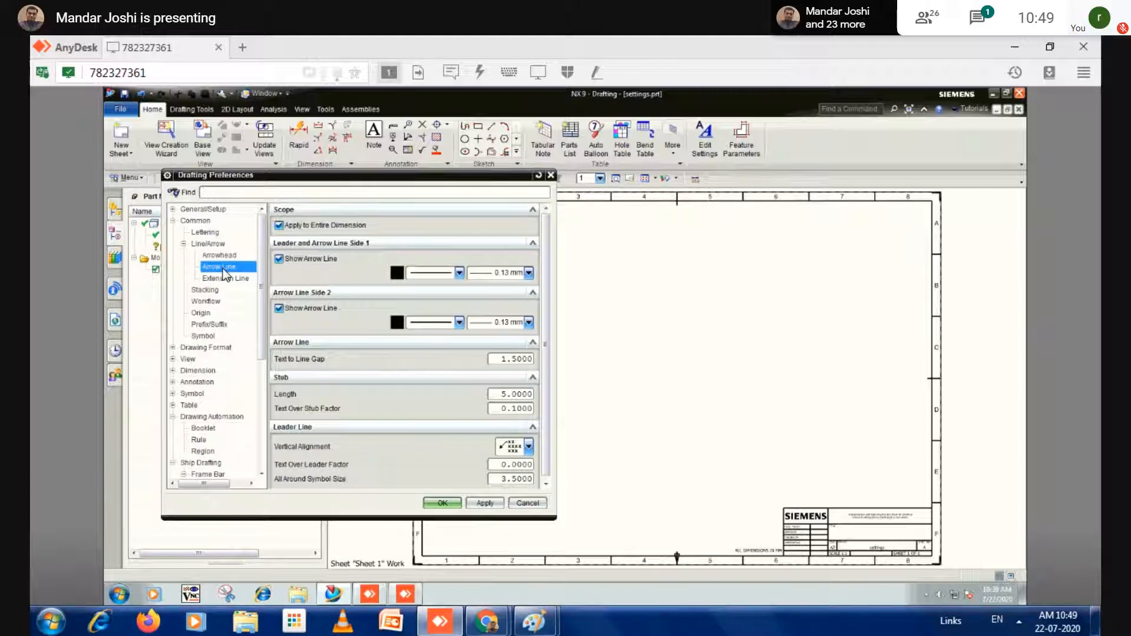
pyautogui.click(528, 447)
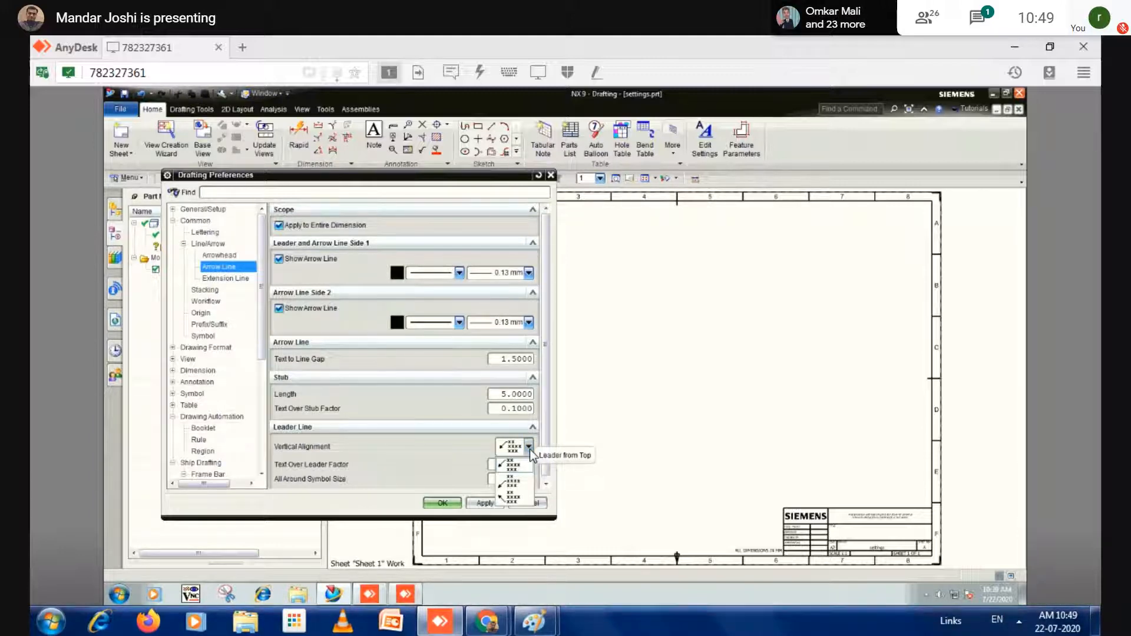
pyautogui.click(513, 485)
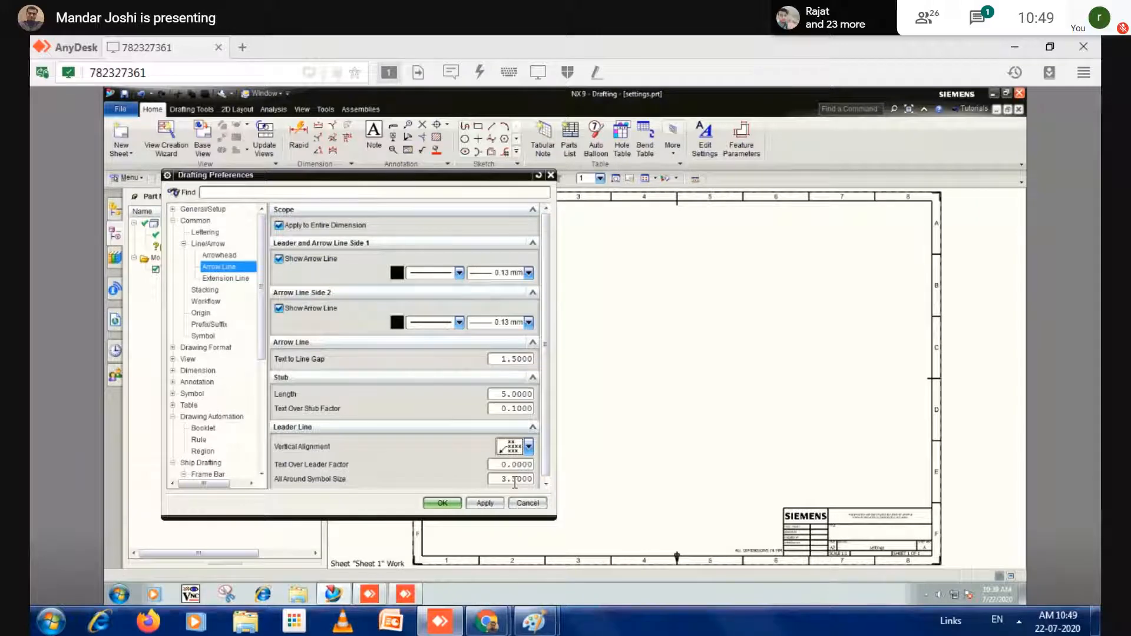
# - Set the Extension Line Angle to 2 in the Common Extension Line preferences
pyautogui.click(228, 279)
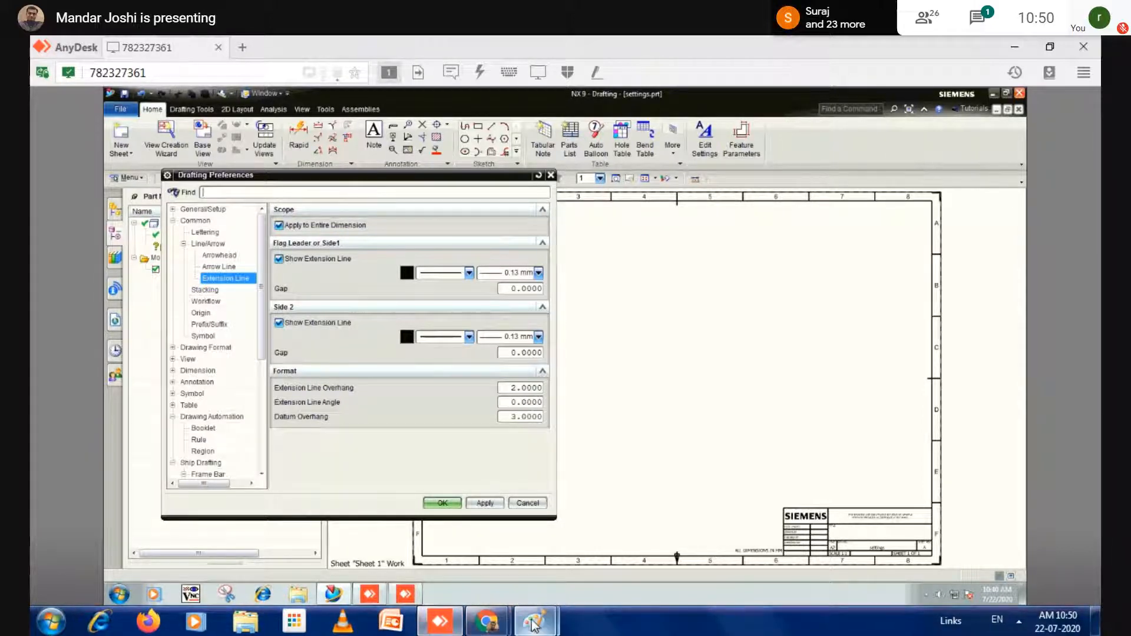
pyautogui.moveTo(533, 621)
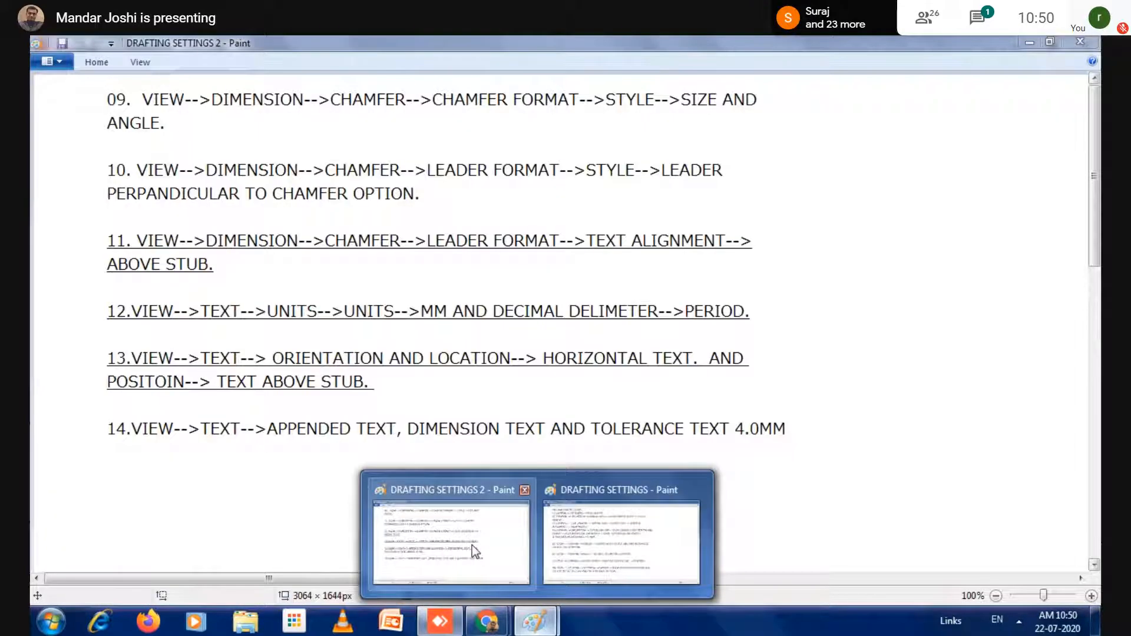
pyautogui.moveTo(585, 547)
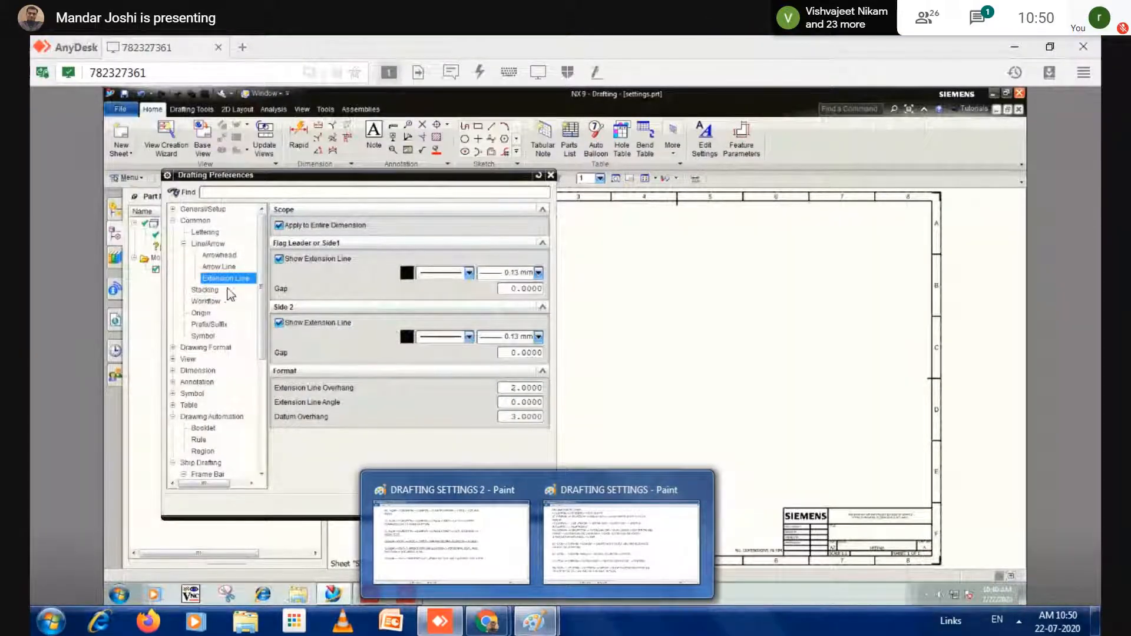
pyautogui.click(224, 289)
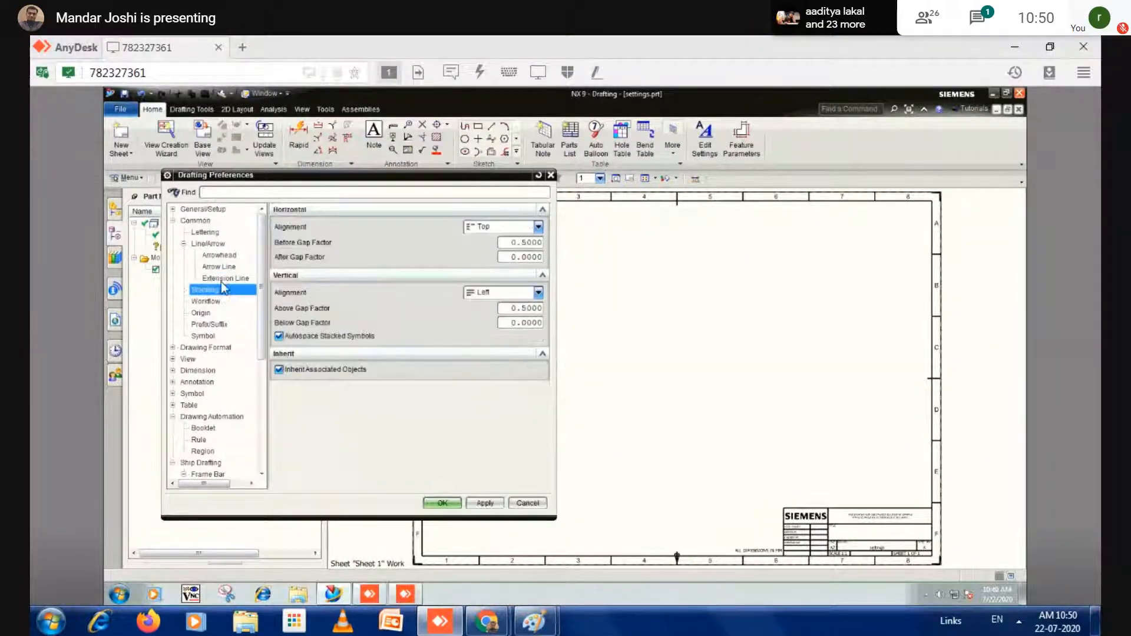
pyautogui.click(219, 278)
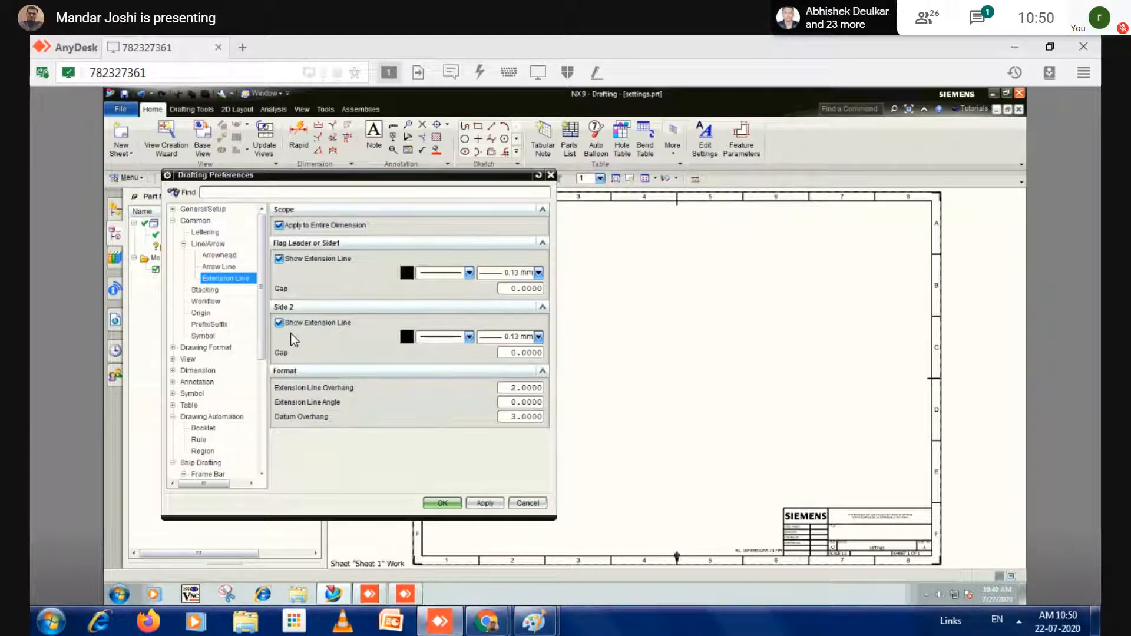
pyautogui.doubleClick(516, 389)
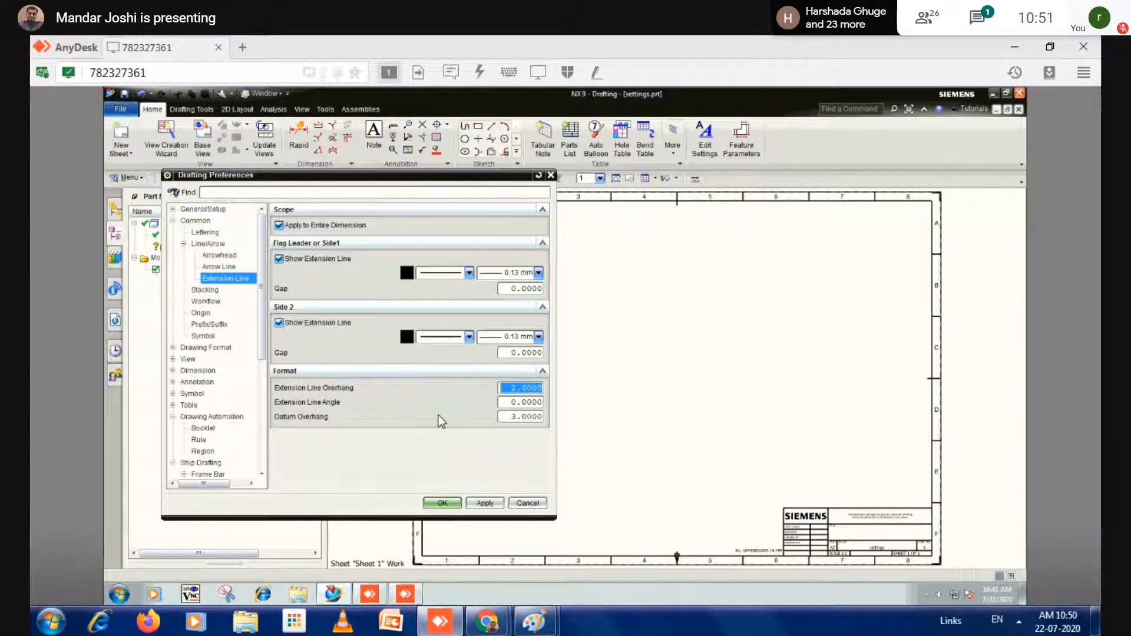
pyautogui.click(516, 403)
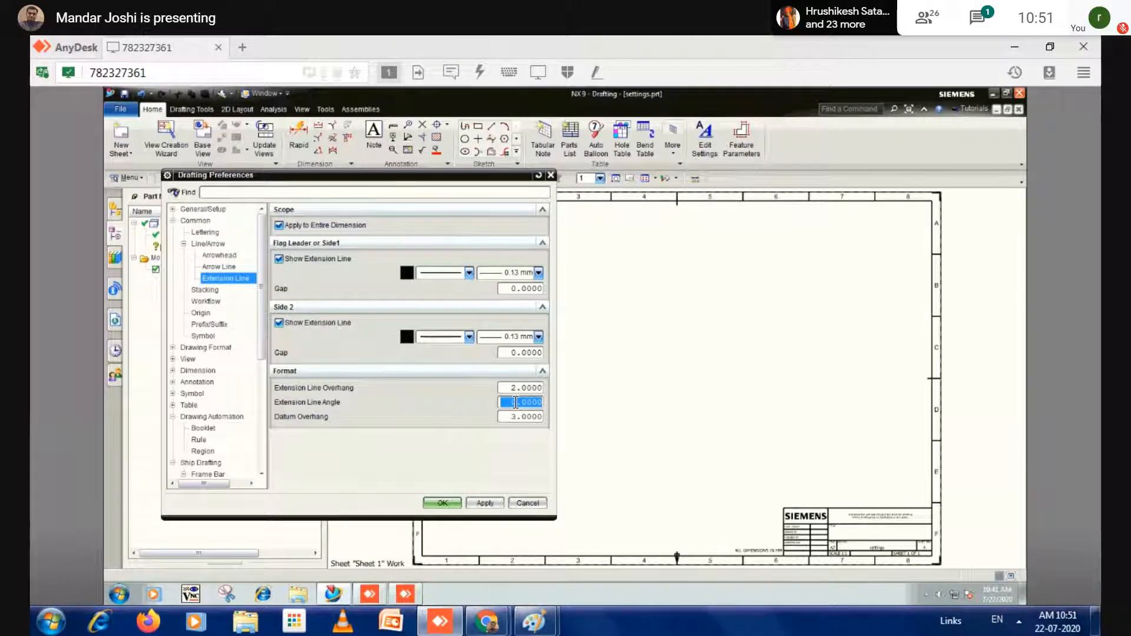
pyautogui.write('2')
pyautogui.press('Return')
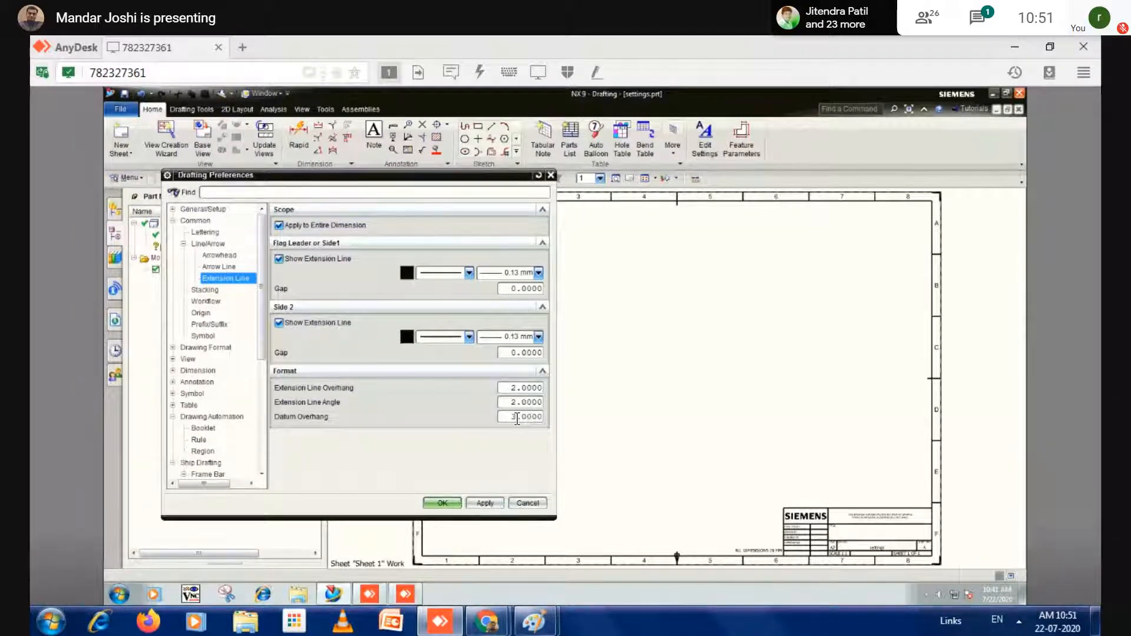
# - Set the decimal delimiter to Period in the View Common Angle preferences
pyautogui.click(173, 221)
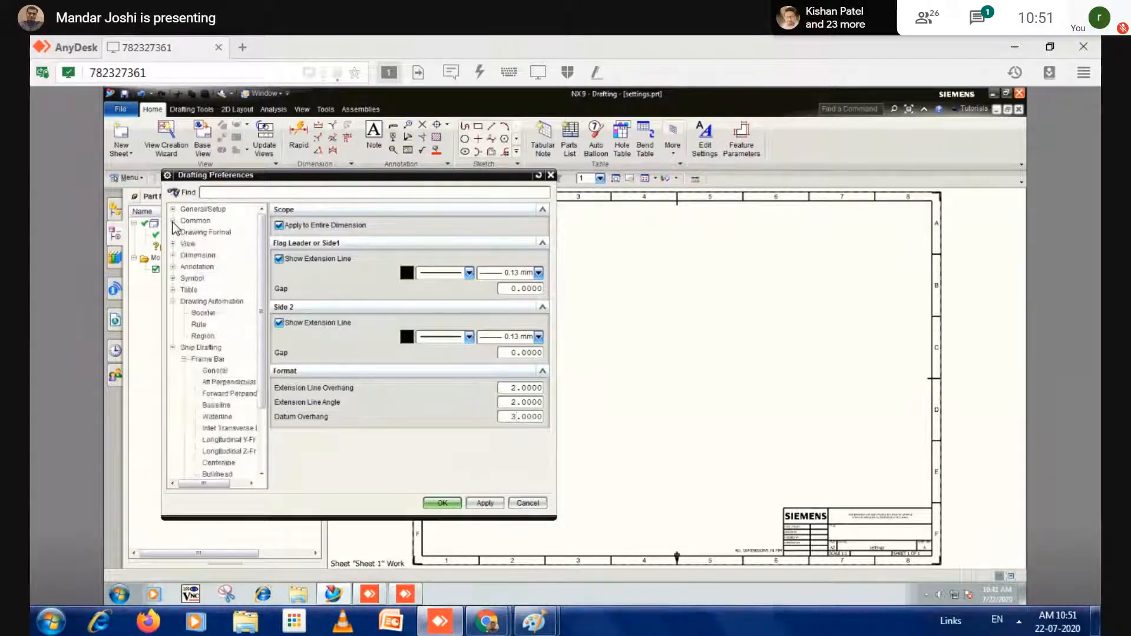
pyautogui.click(172, 245)
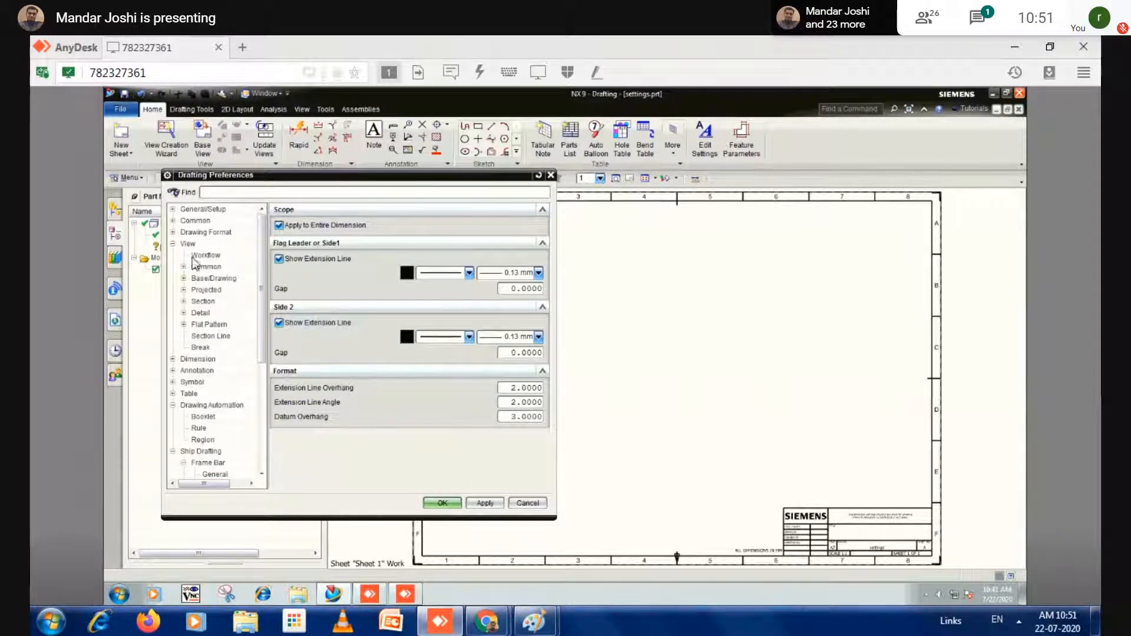
pyautogui.click(183, 267)
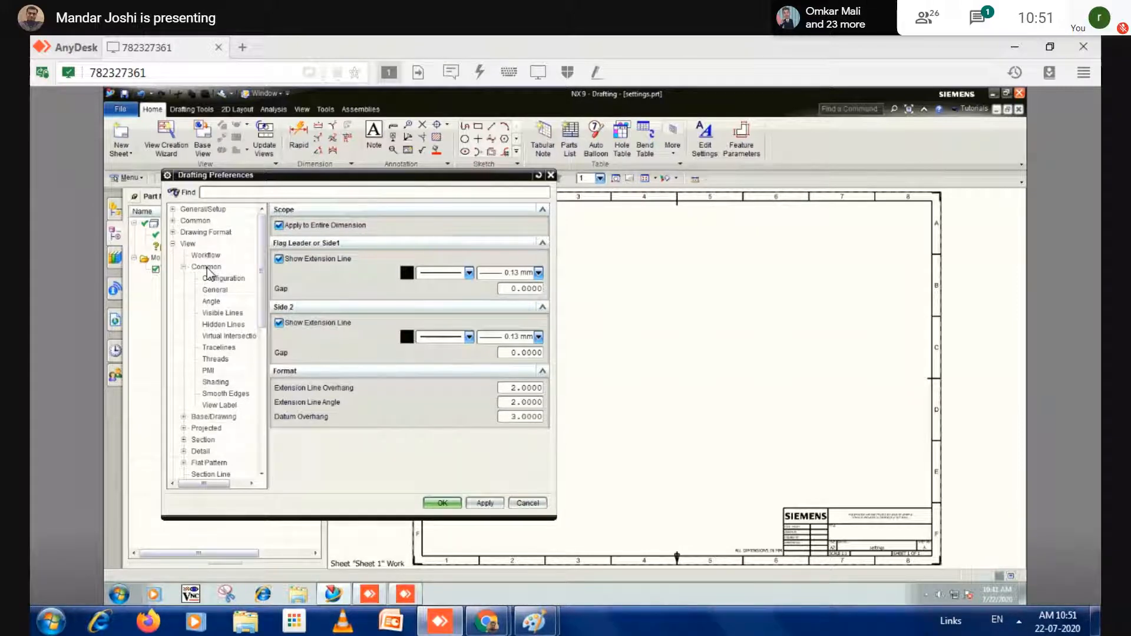
pyautogui.click(211, 290)
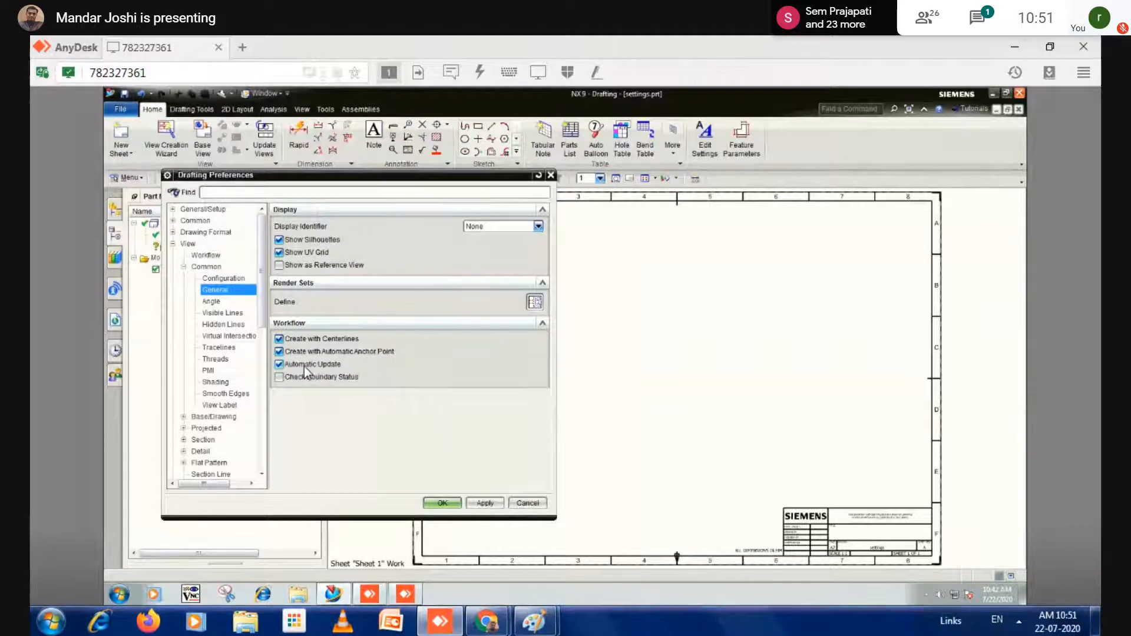
pyautogui.click(211, 302)
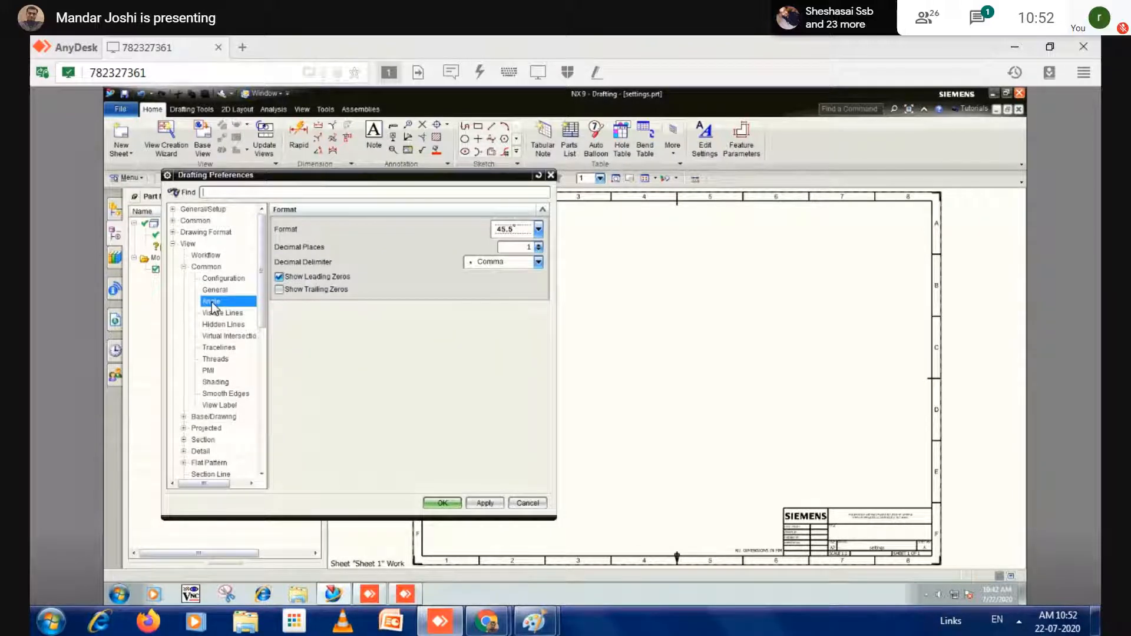
pyautogui.click(505, 263)
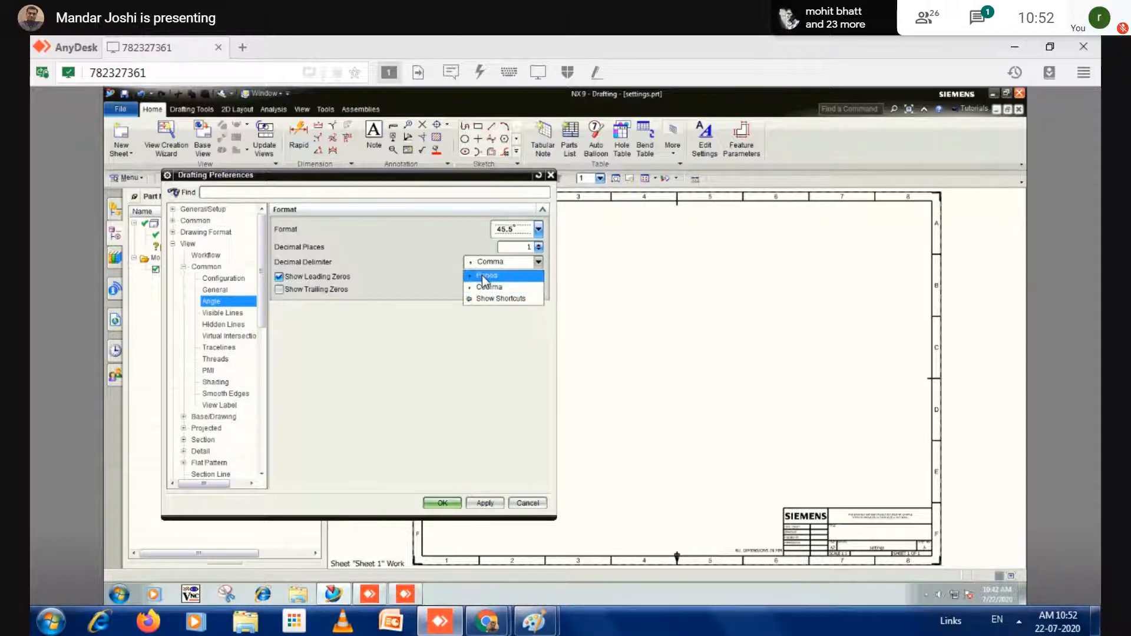
pyautogui.click(482, 275)
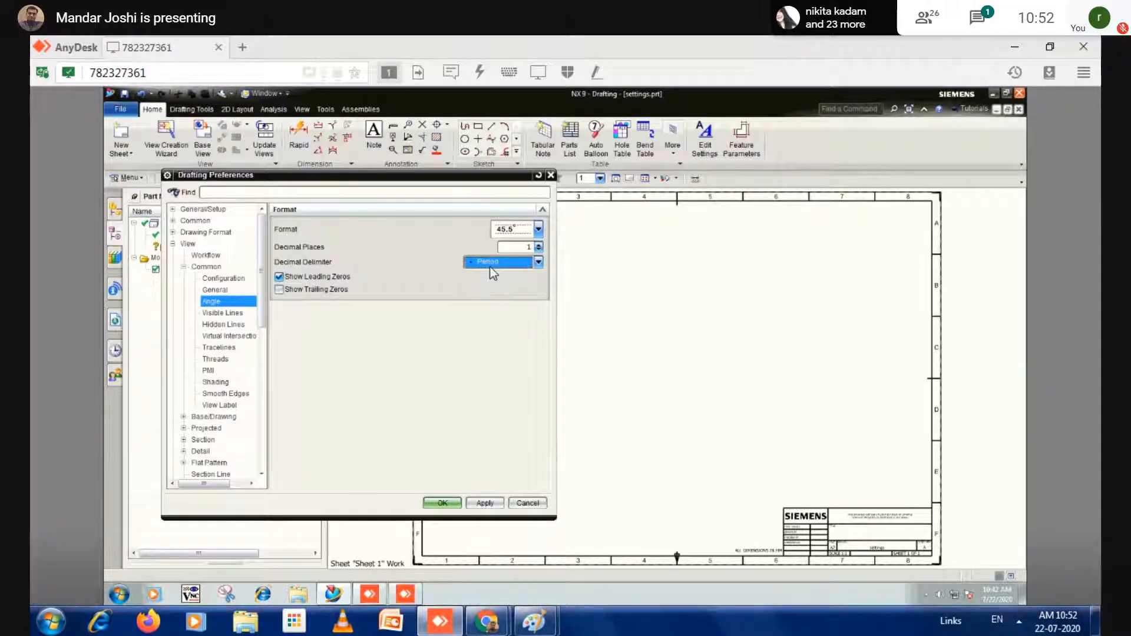
# - Try Comma as the decimal delimiter for view angles, then restore Period
pyautogui.click(486, 263)
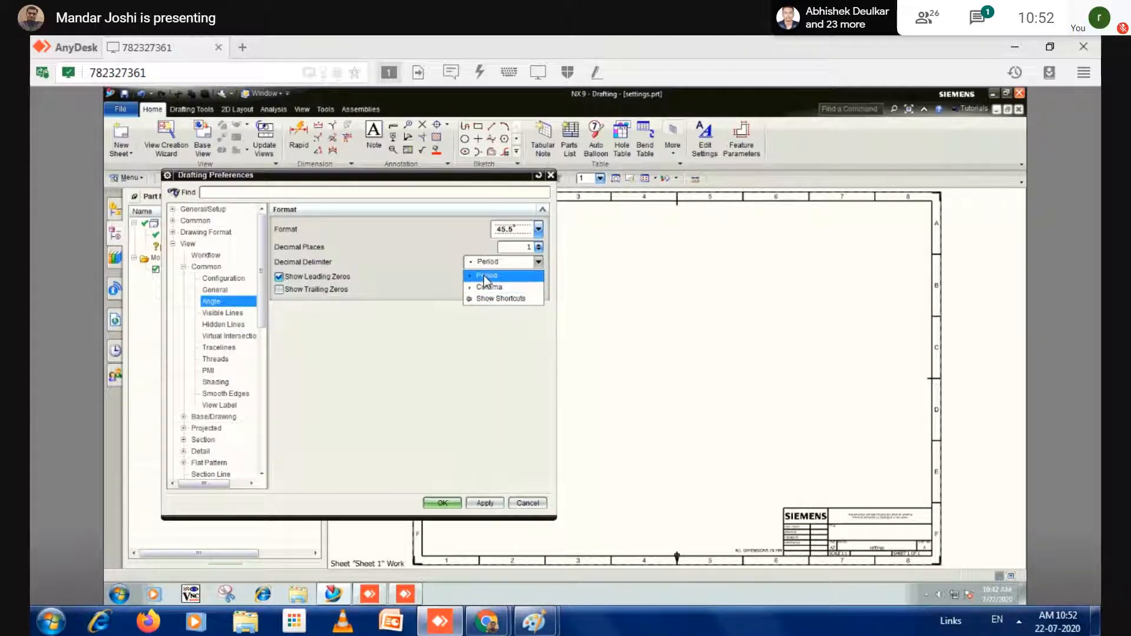
pyautogui.click(485, 276)
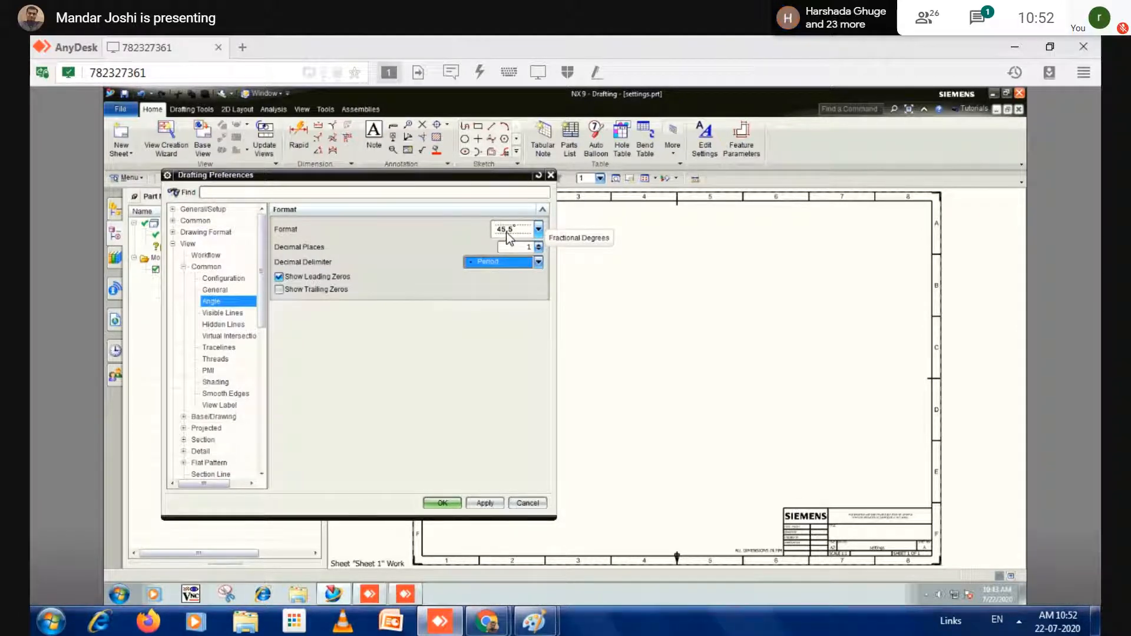
pyautogui.click(489, 261)
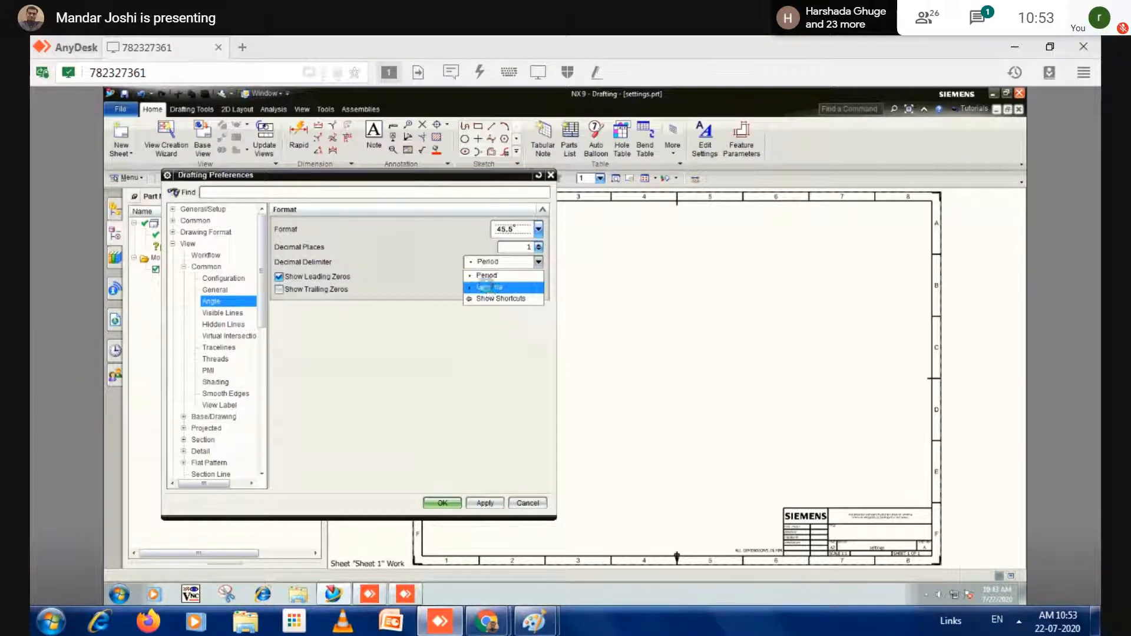
pyautogui.click(487, 286)
pyautogui.click(486, 261)
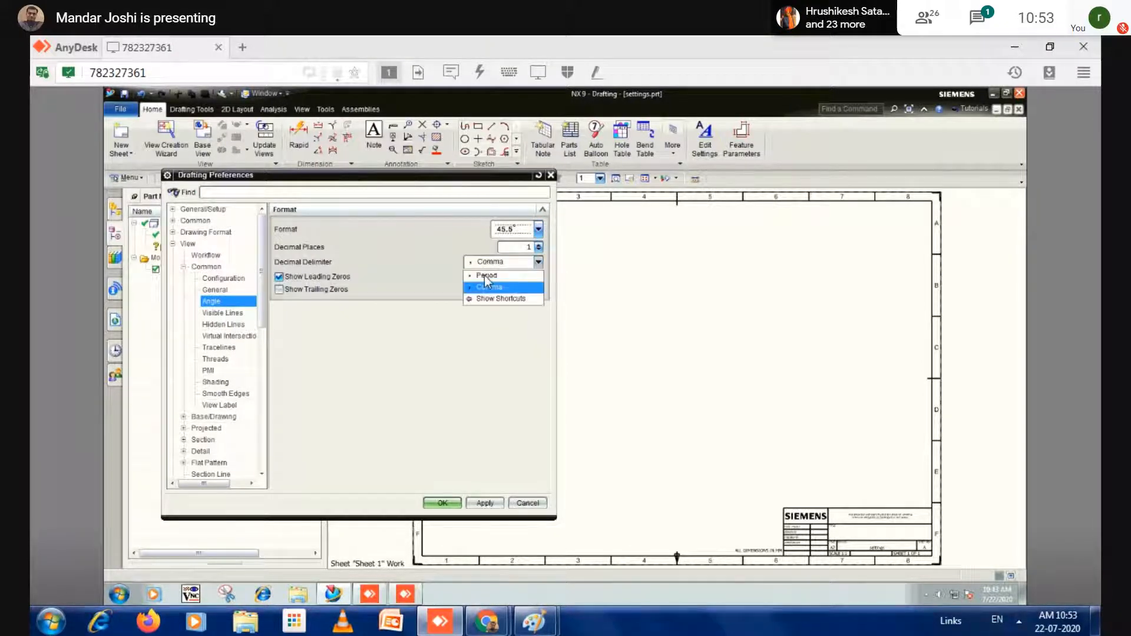
pyautogui.click(486, 275)
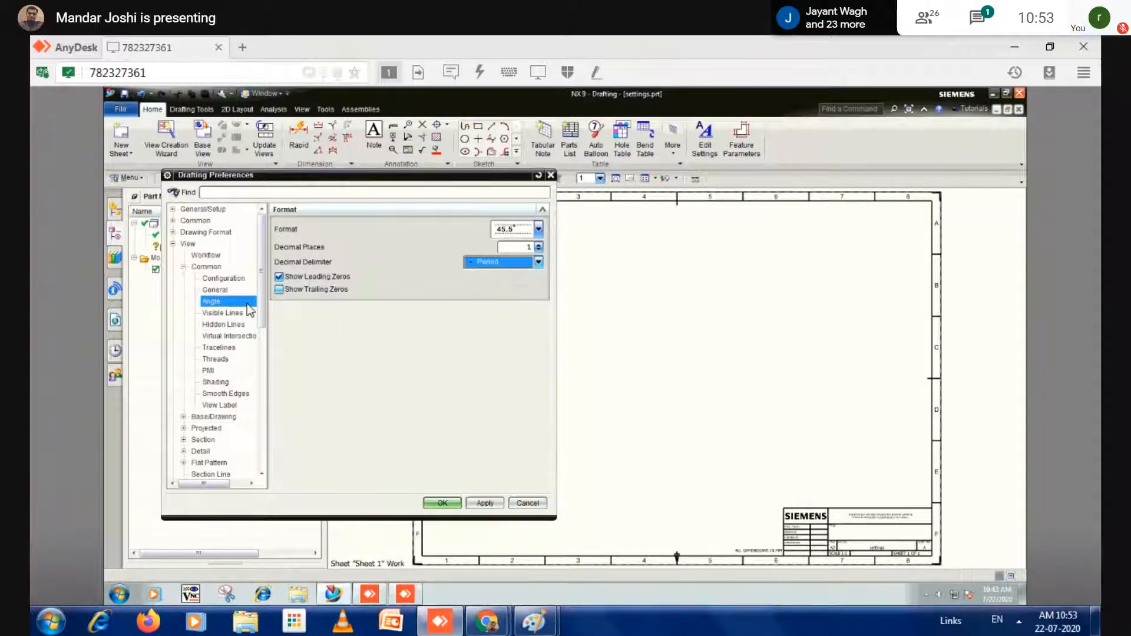
# - Try the dashed line font for hidden lines in the View Common preferences, then restore Invisible
pyautogui.click(222, 325)
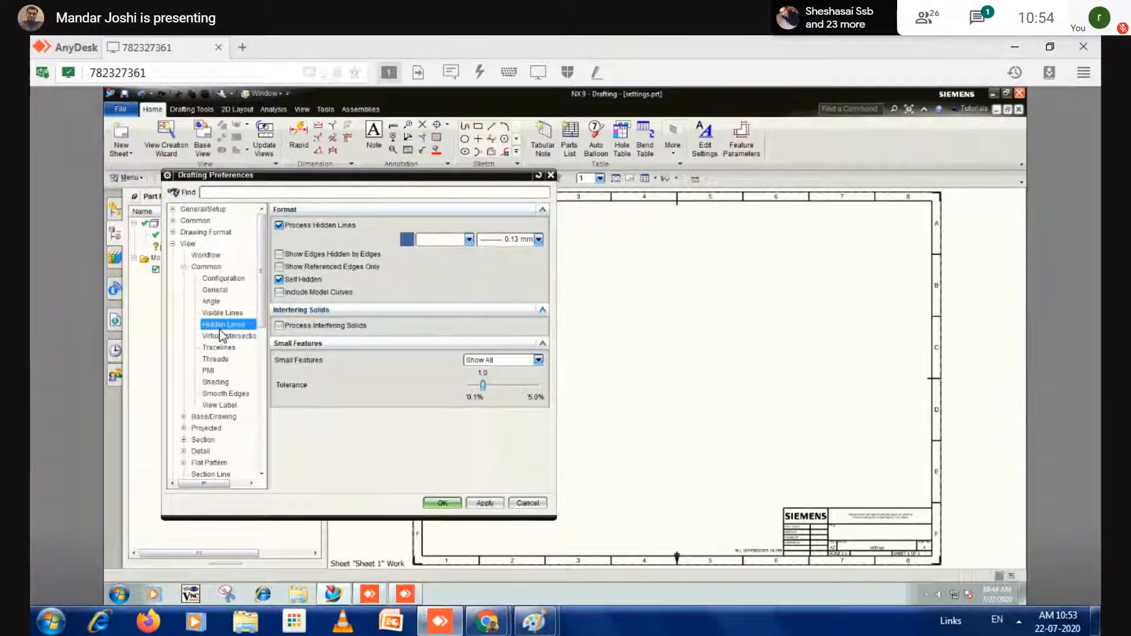
pyautogui.click(453, 242)
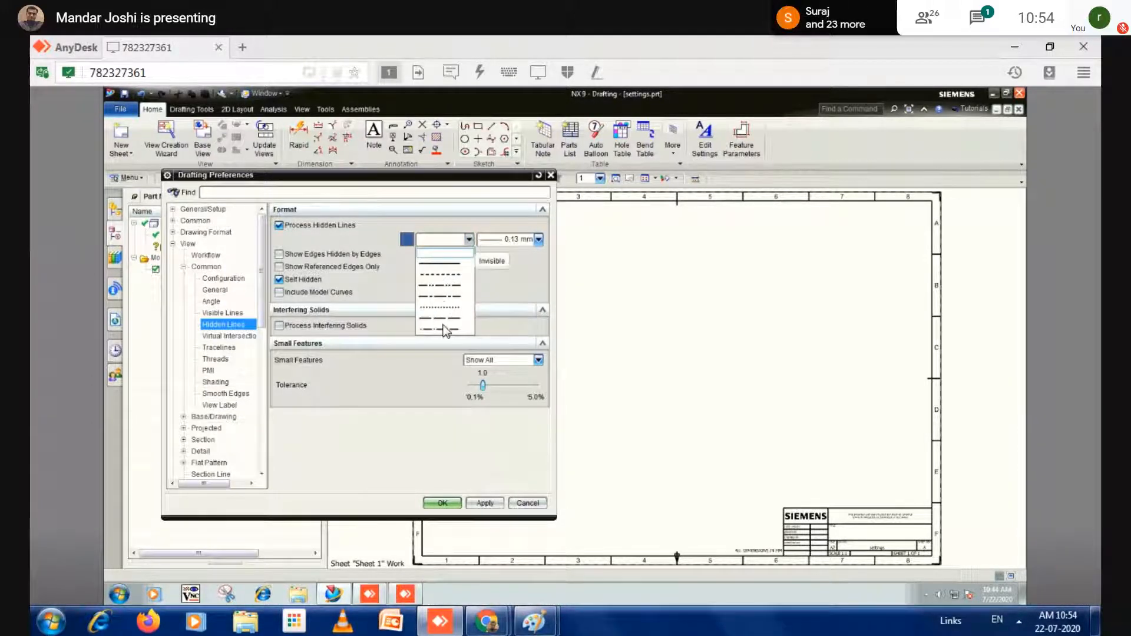
pyautogui.click(438, 276)
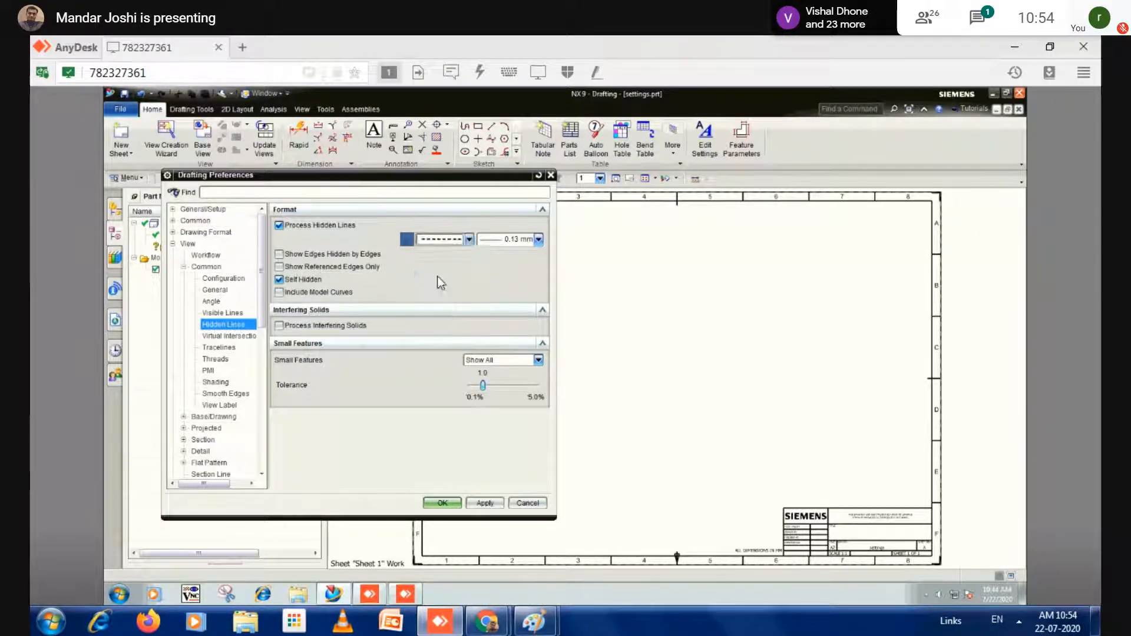
pyautogui.click(441, 239)
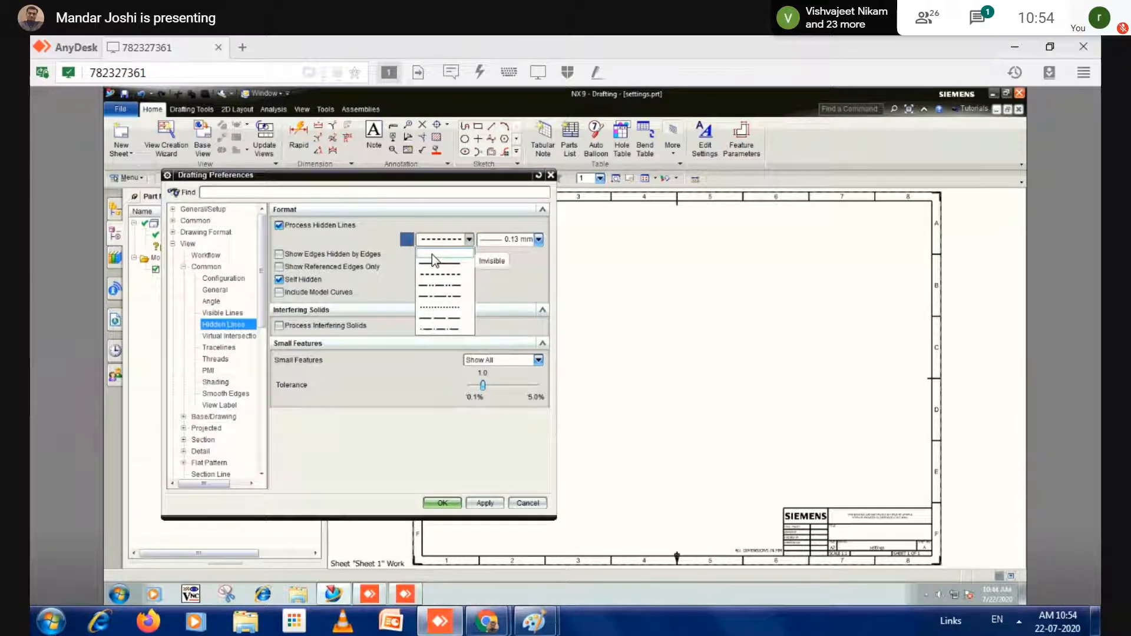
pyautogui.click(432, 253)
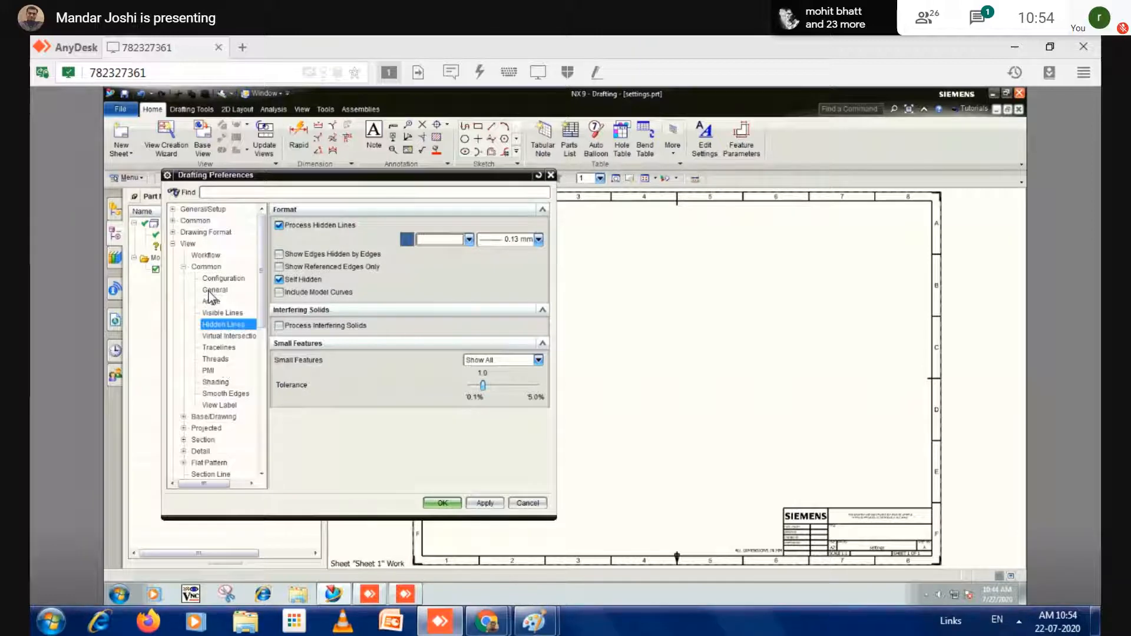
# - In the View Section settings, switch Show Background off and back on
pyautogui.click(183, 267)
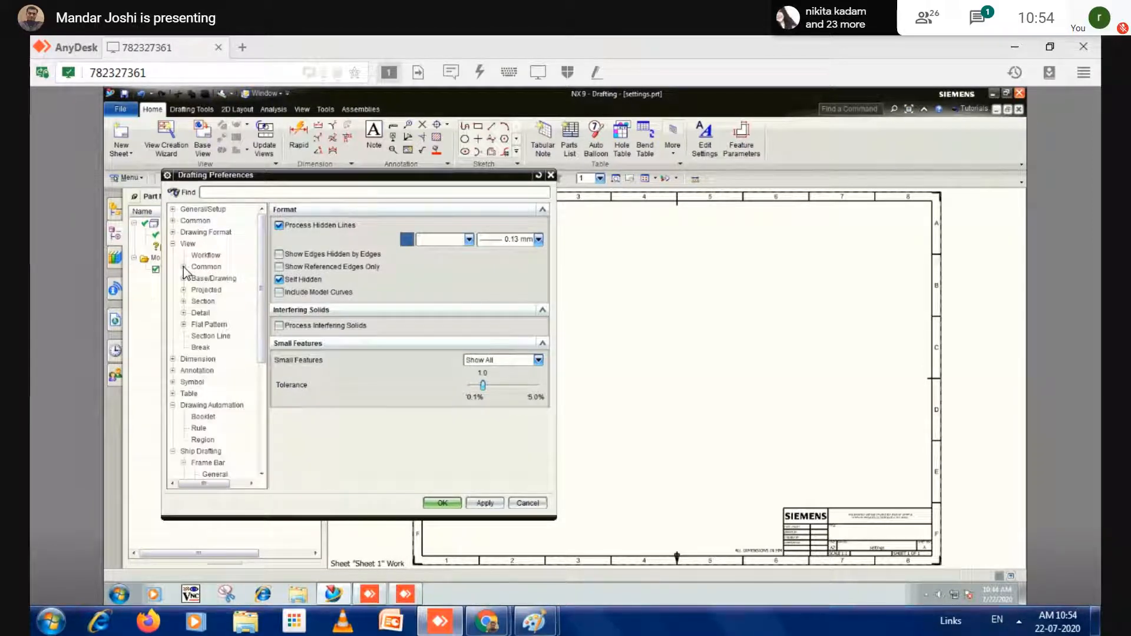
pyautogui.click(183, 301)
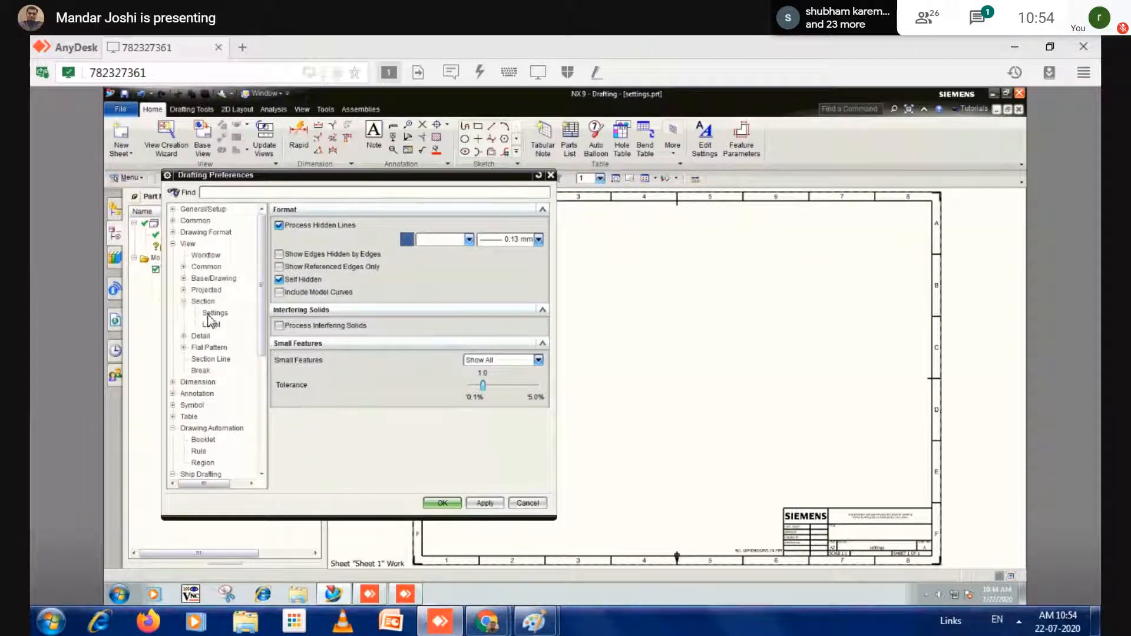
pyautogui.click(208, 315)
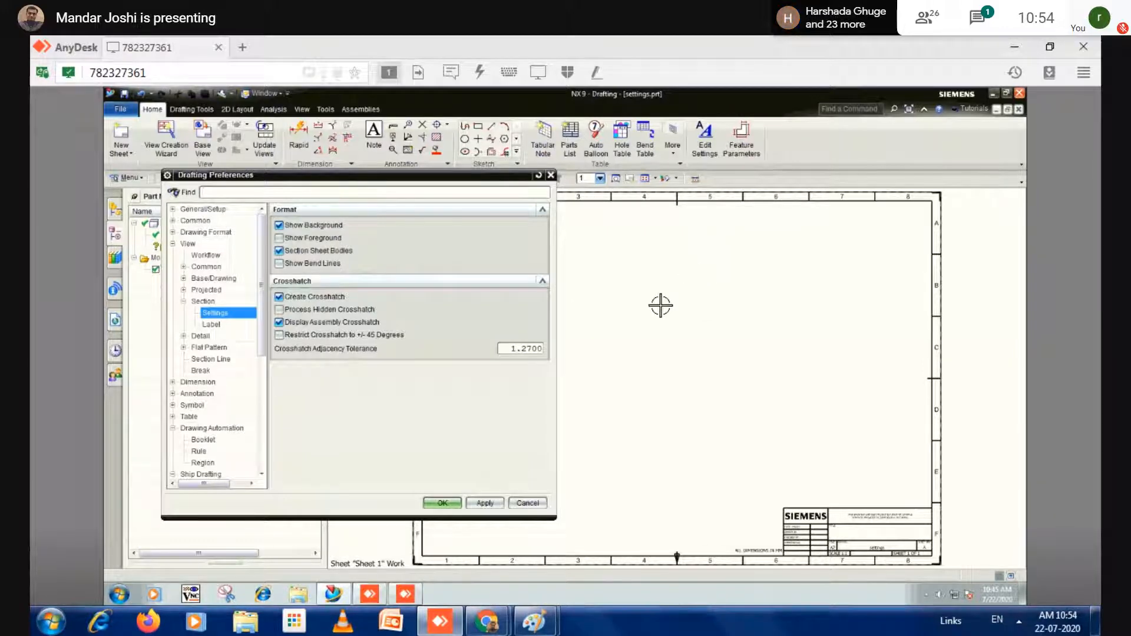
pyautogui.click(278, 225)
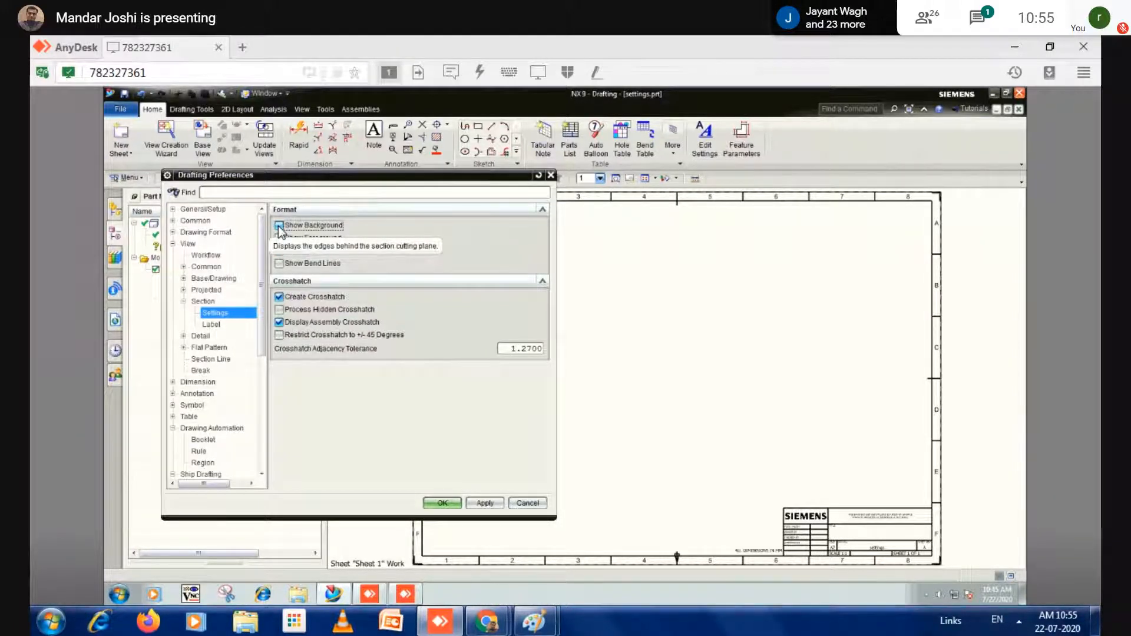
pyautogui.click(278, 225)
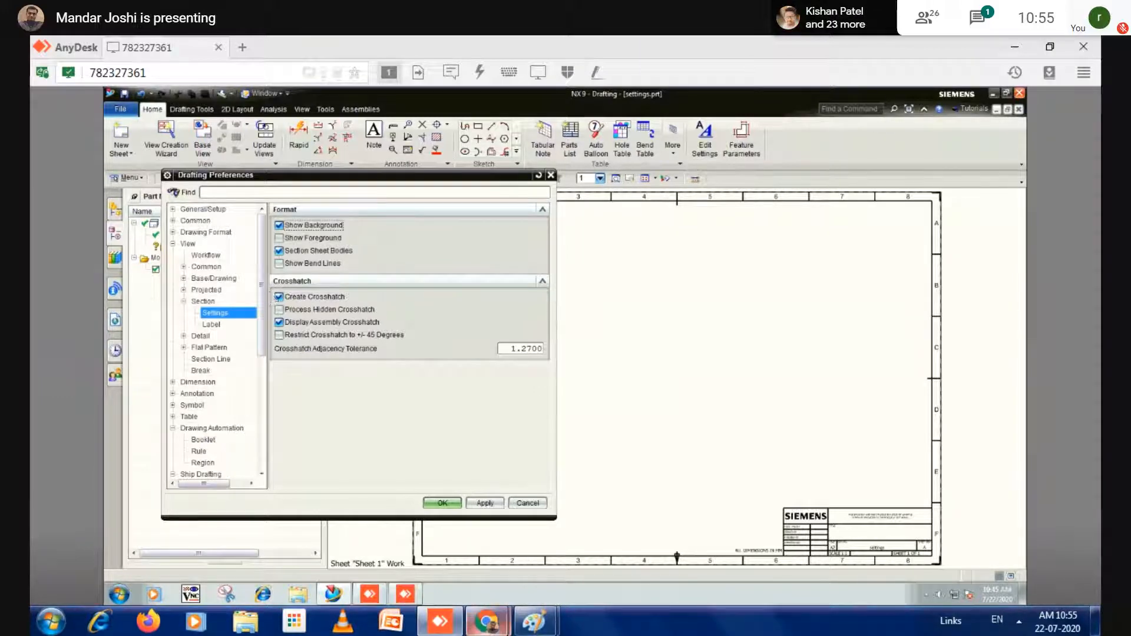
# - Switch to the Google Meet window in Chrome, admit the waiting participant, and return to the NX session
pyautogui.moveTo(484, 630)
pyautogui.click(450, 550)
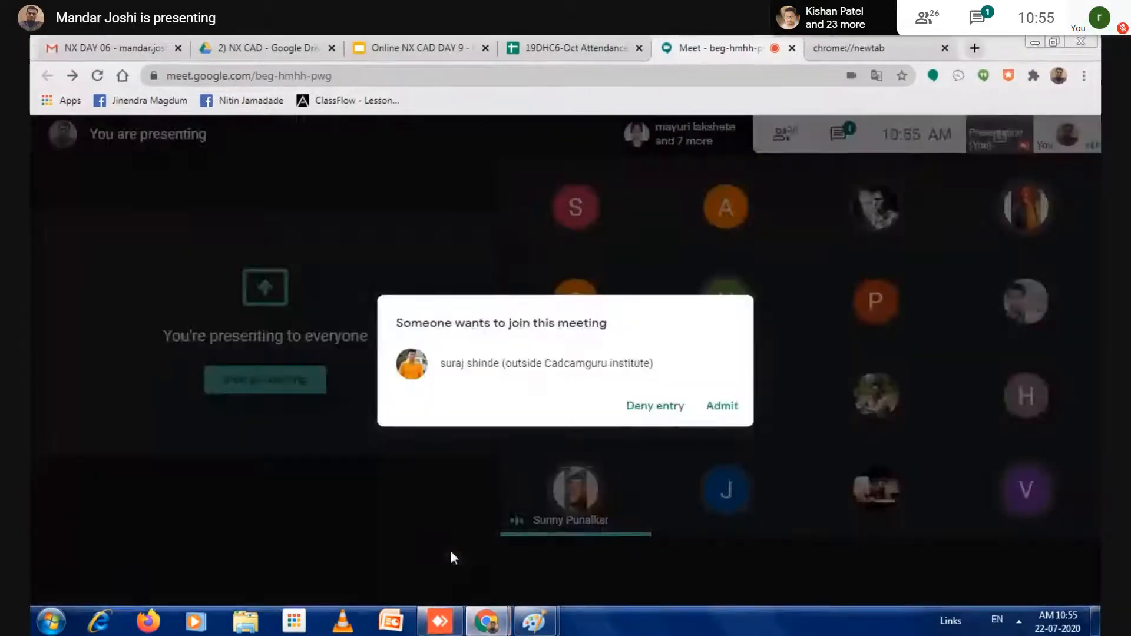
pyautogui.click(721, 406)
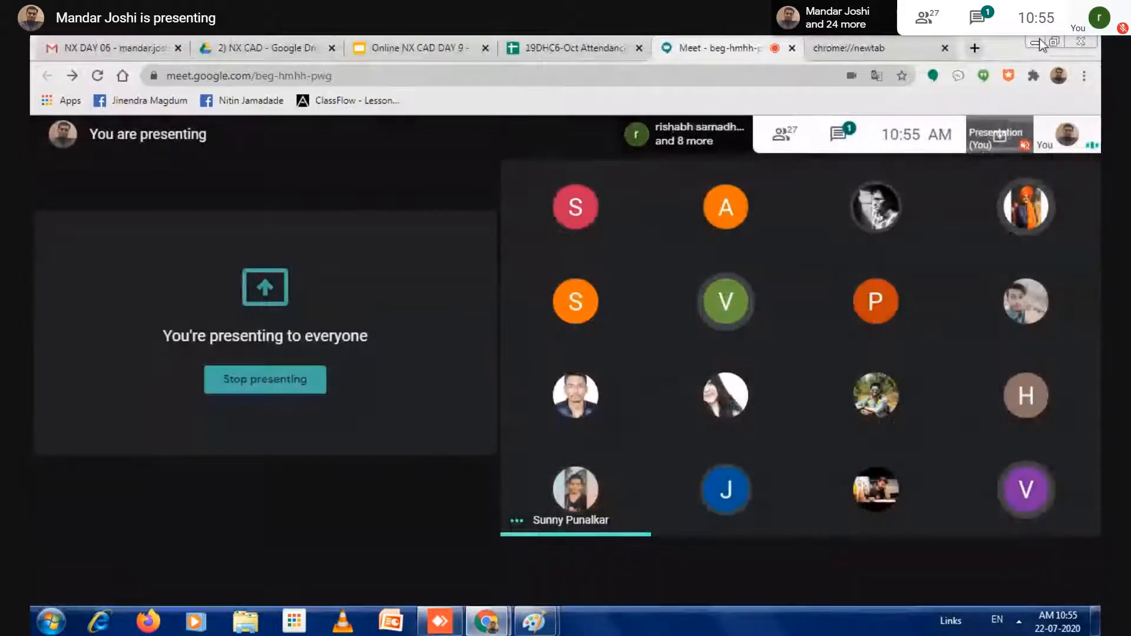
pyautogui.click(1036, 43)
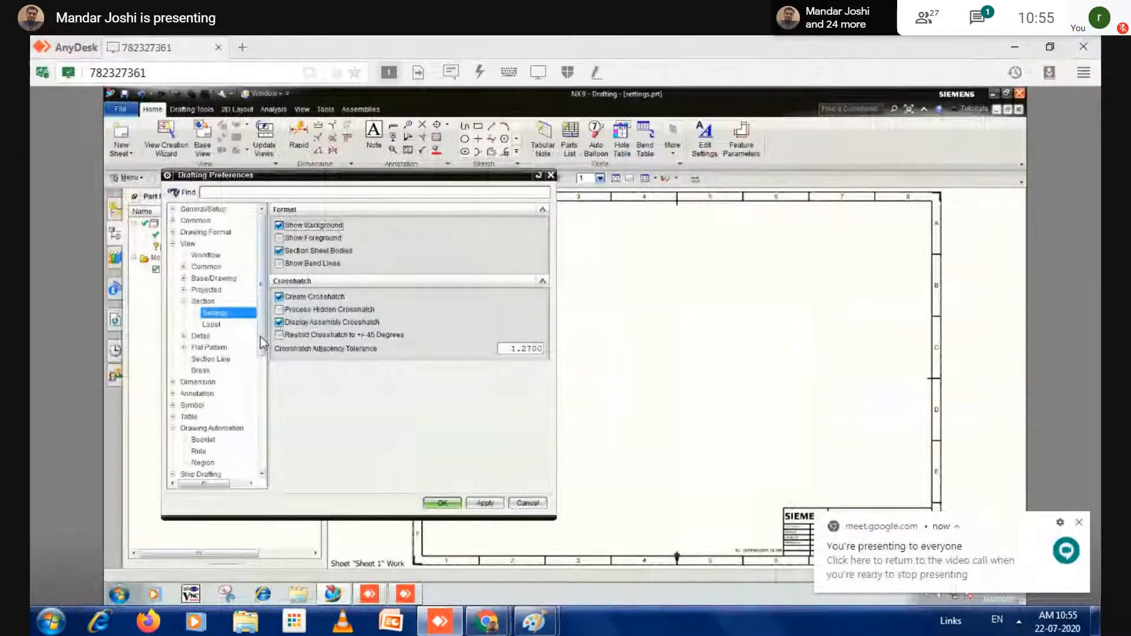
# - Disable Show Background for section views once more and re-enable it
pyautogui.click(290, 228)
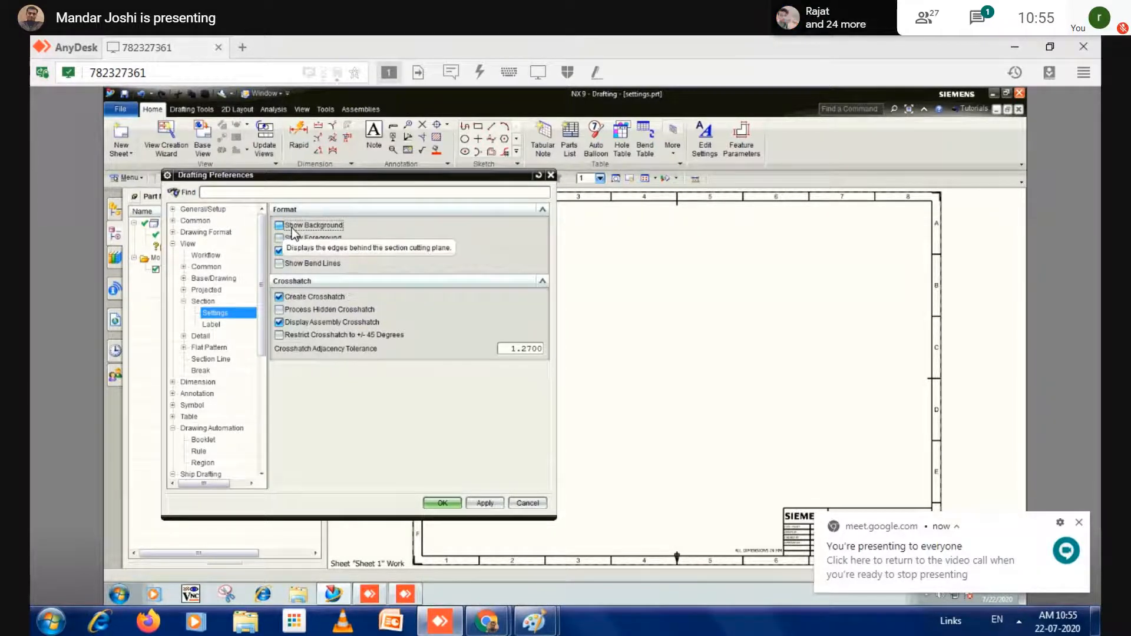
pyautogui.click(291, 228)
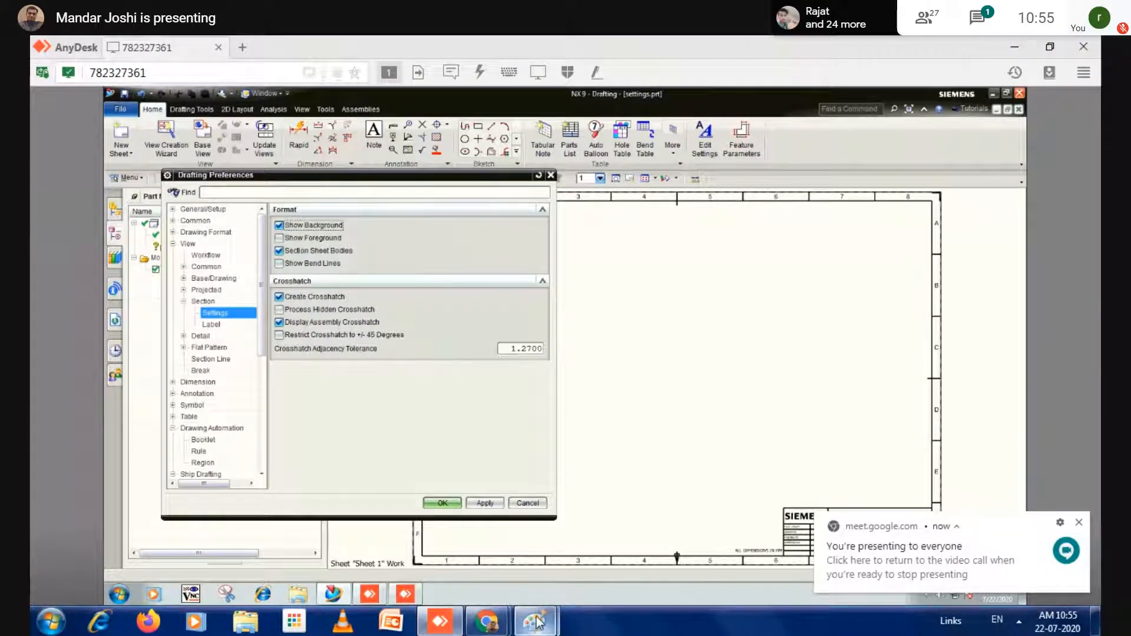
# - Consult the DRAFTING SETTINGS 2 notes in Paint for the chamfer and text settings, then return to the NX session
pyautogui.moveTo(536, 622)
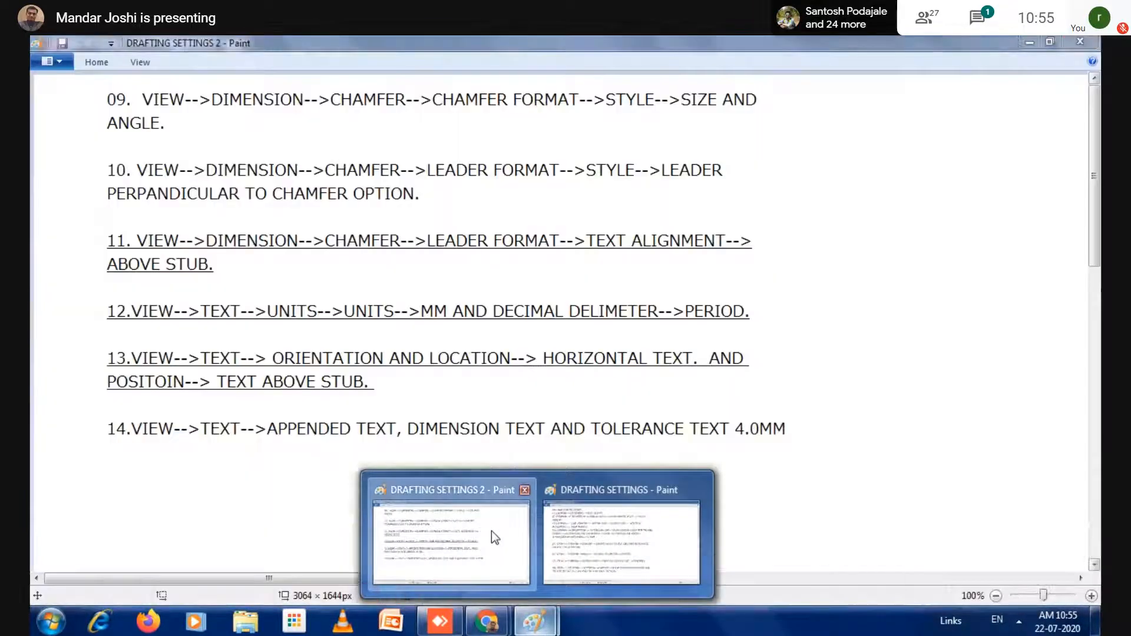
pyautogui.click(492, 532)
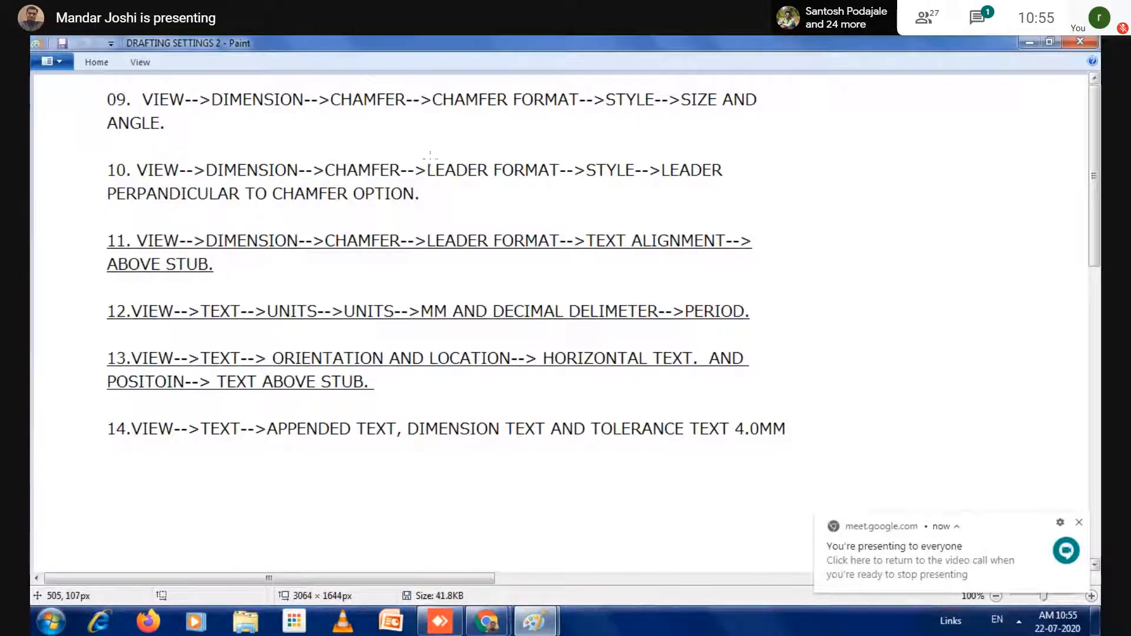
pyautogui.click(1031, 42)
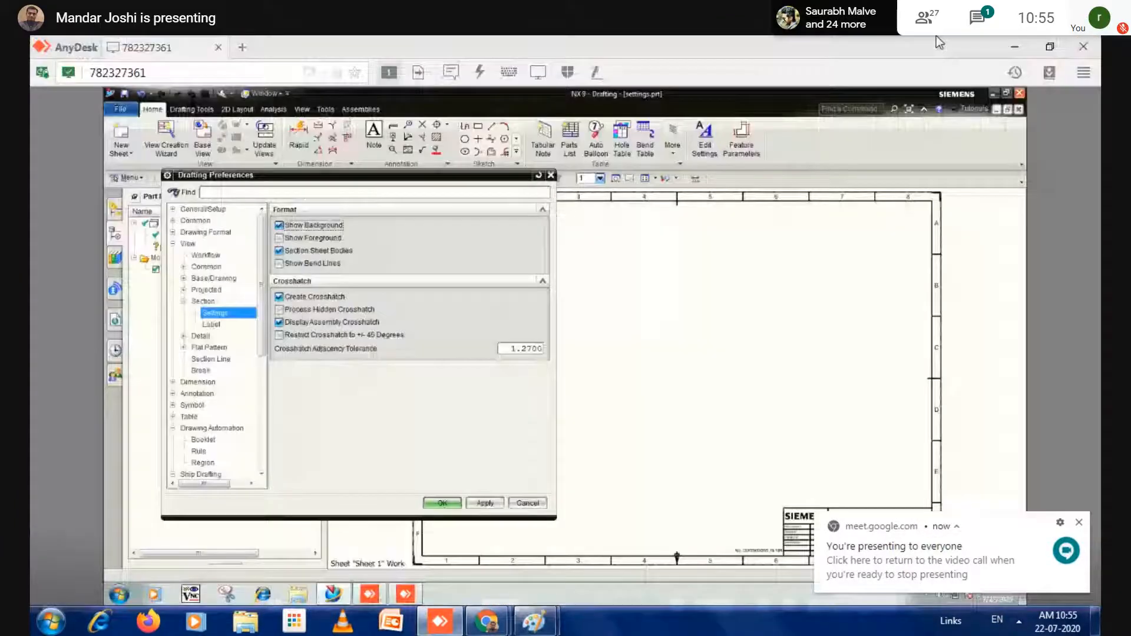
# - In the Dimension Chamfer preferences, set the chamfer format style to Size and Angle
pyautogui.click(184, 302)
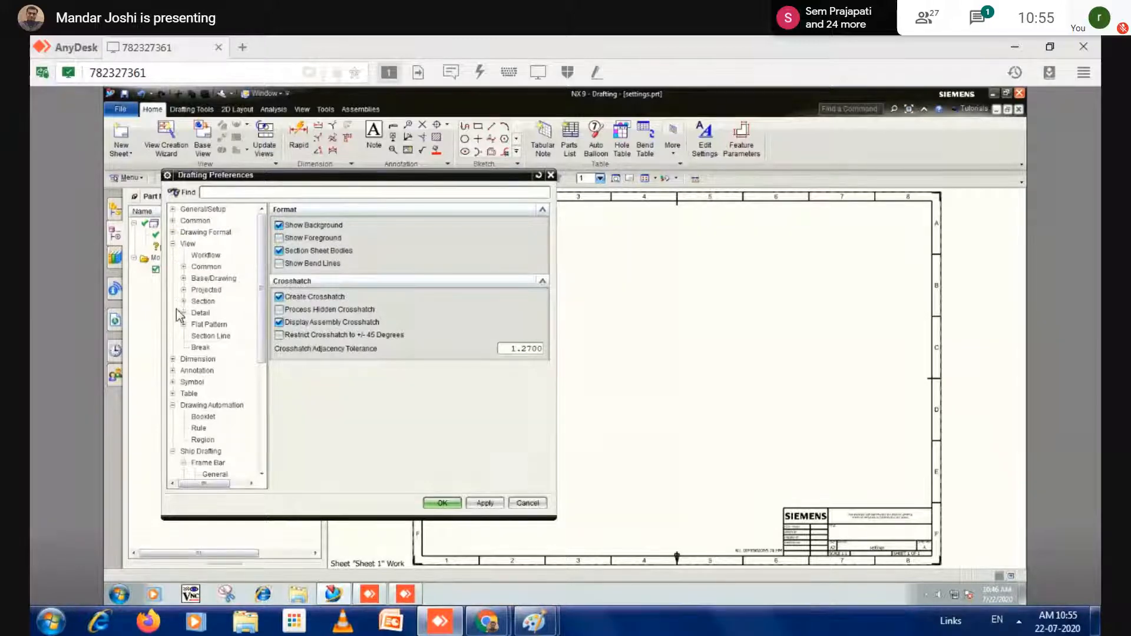
pyautogui.click(173, 359)
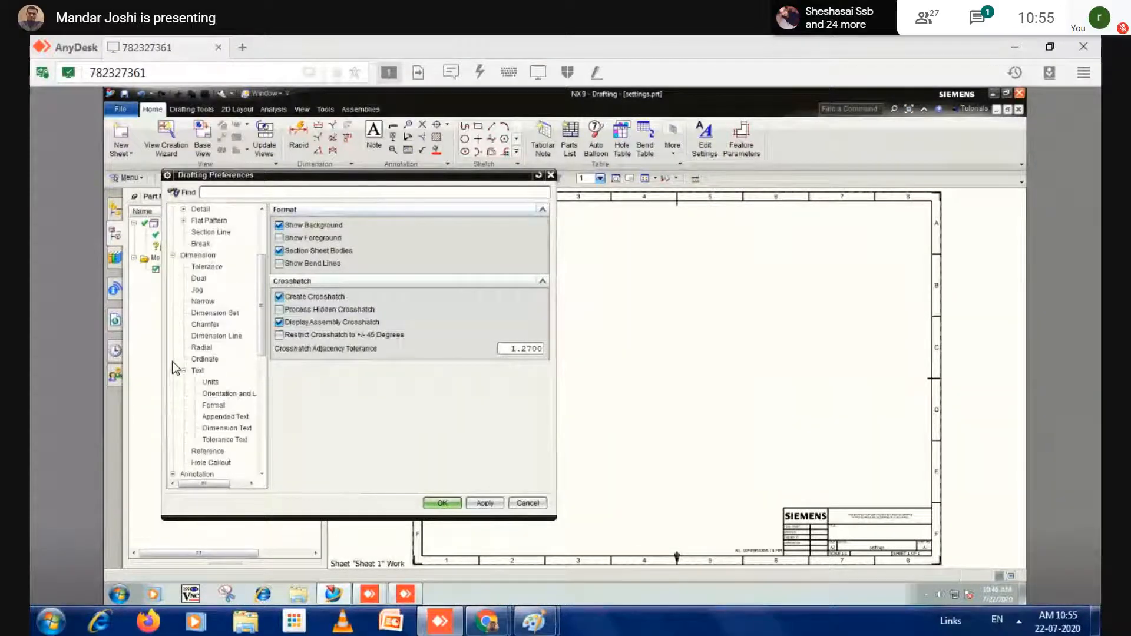
pyautogui.click(202, 324)
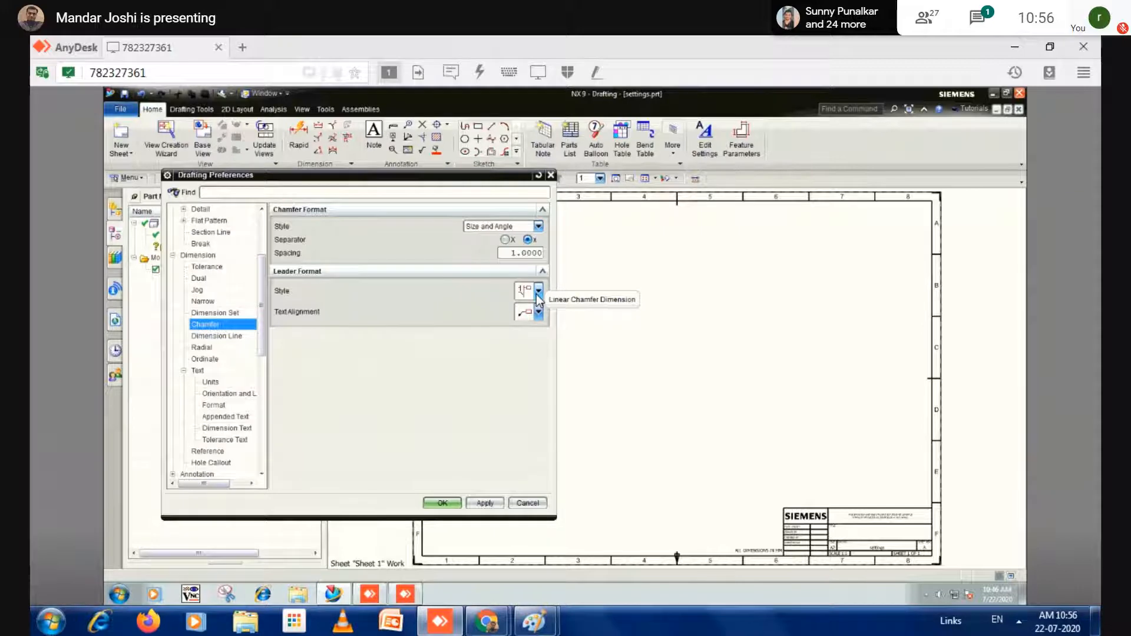
pyautogui.click(514, 224)
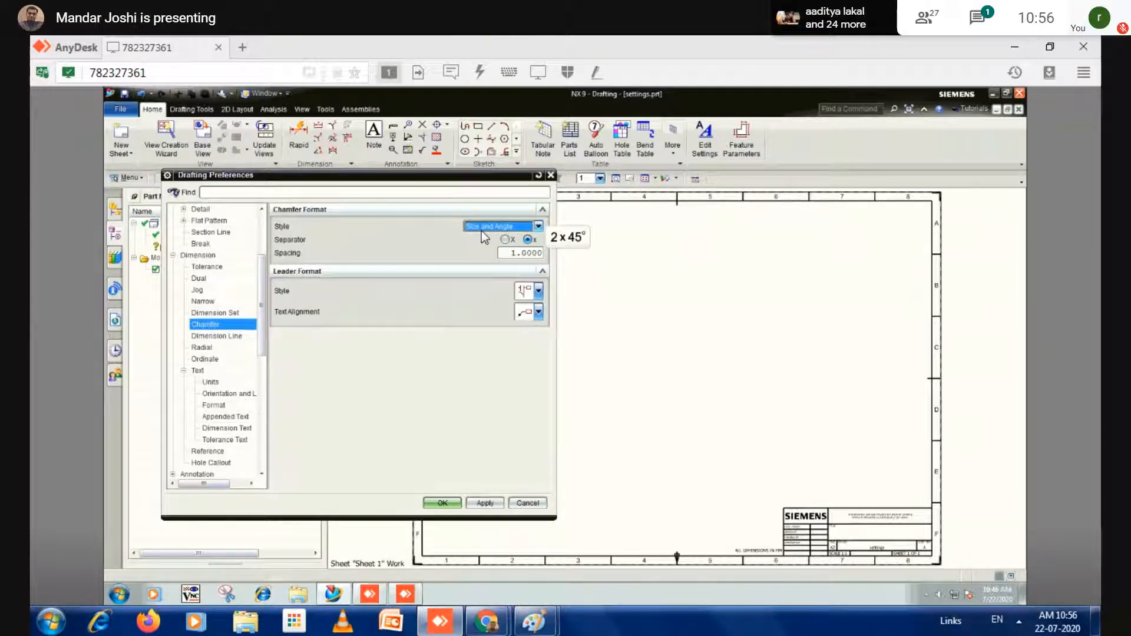
# - Set the chamfer leader format to the leader perpendicular to chamfer style with text alignment above stub
pyautogui.click(539, 291)
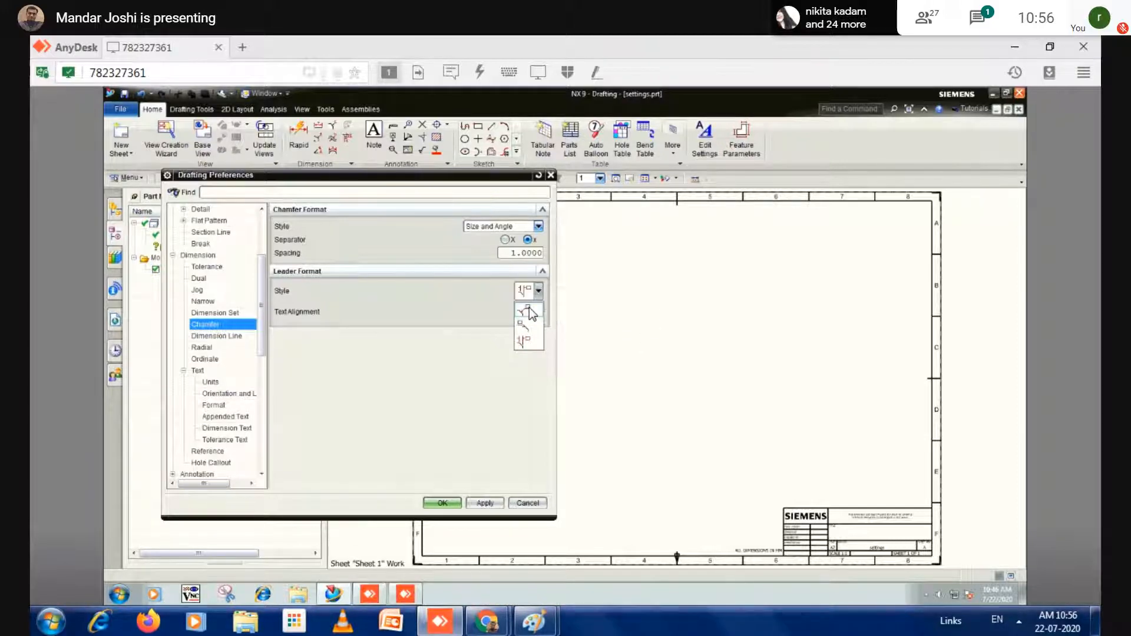
pyautogui.click(530, 312)
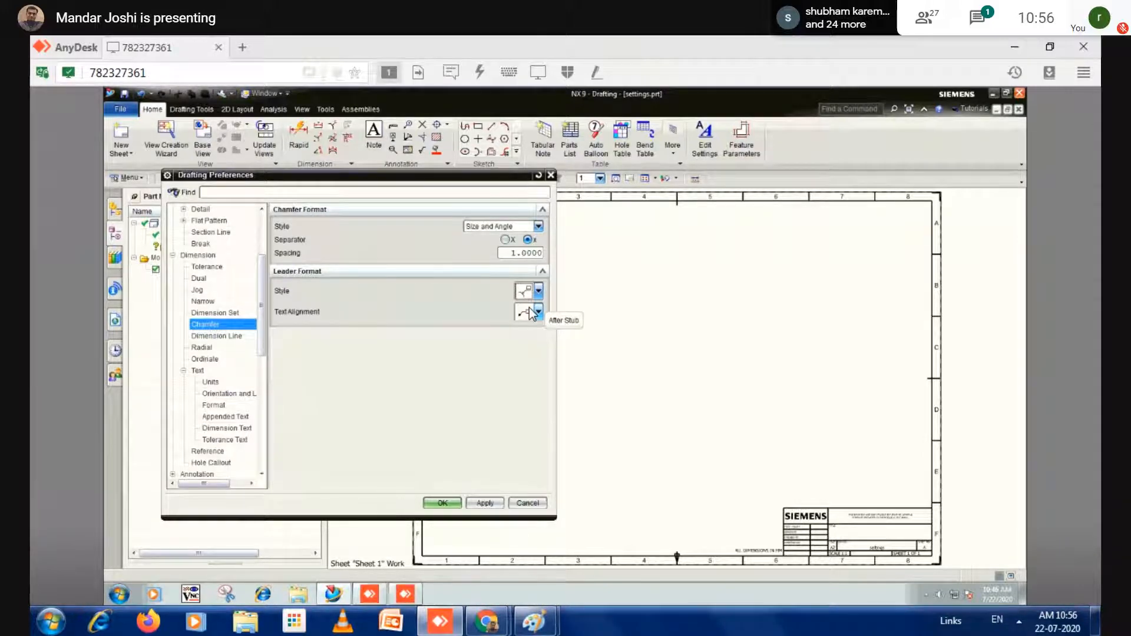
pyautogui.click(541, 313)
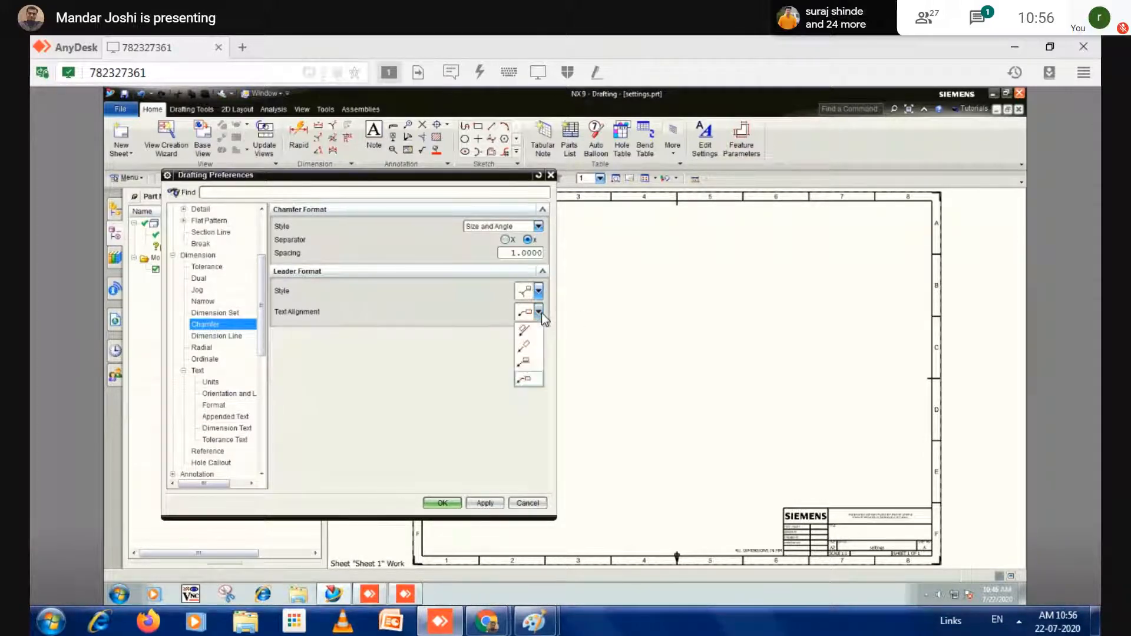
pyautogui.click(525, 364)
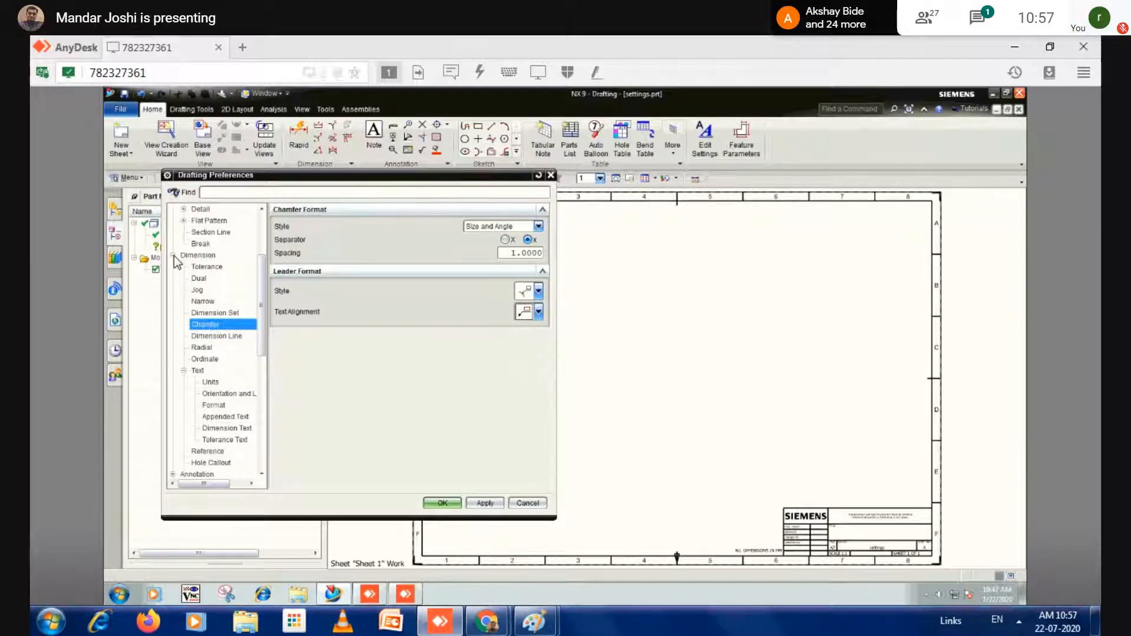
# - In the dimension text Units preferences, set the units to Millimeters and the decimal delimiter to Period
pyautogui.click(207, 382)
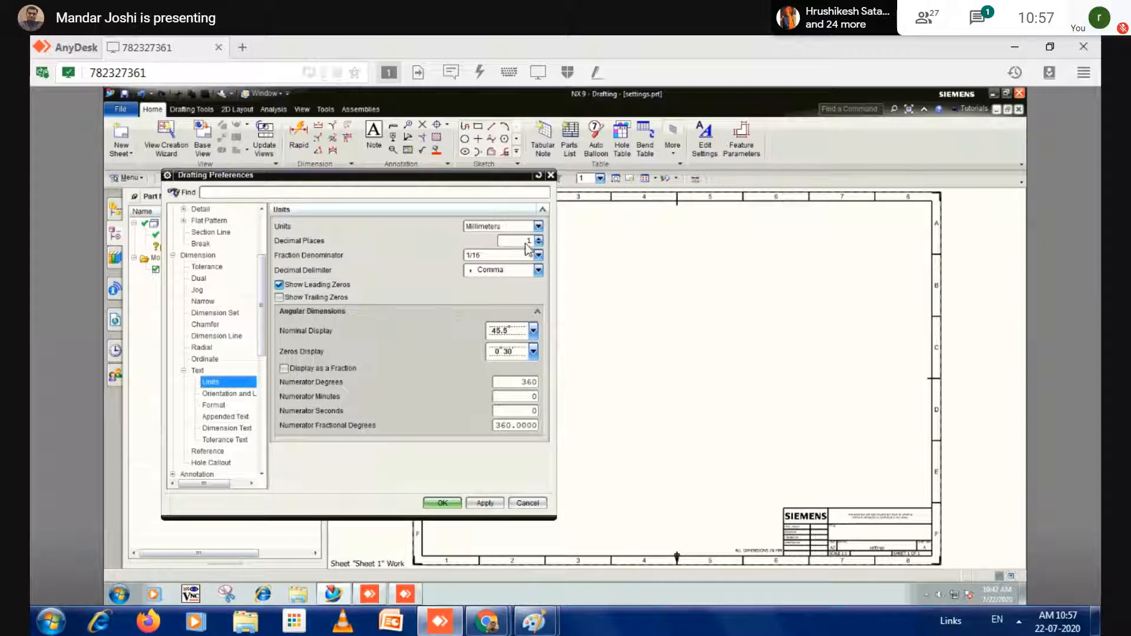
pyautogui.click(538, 226)
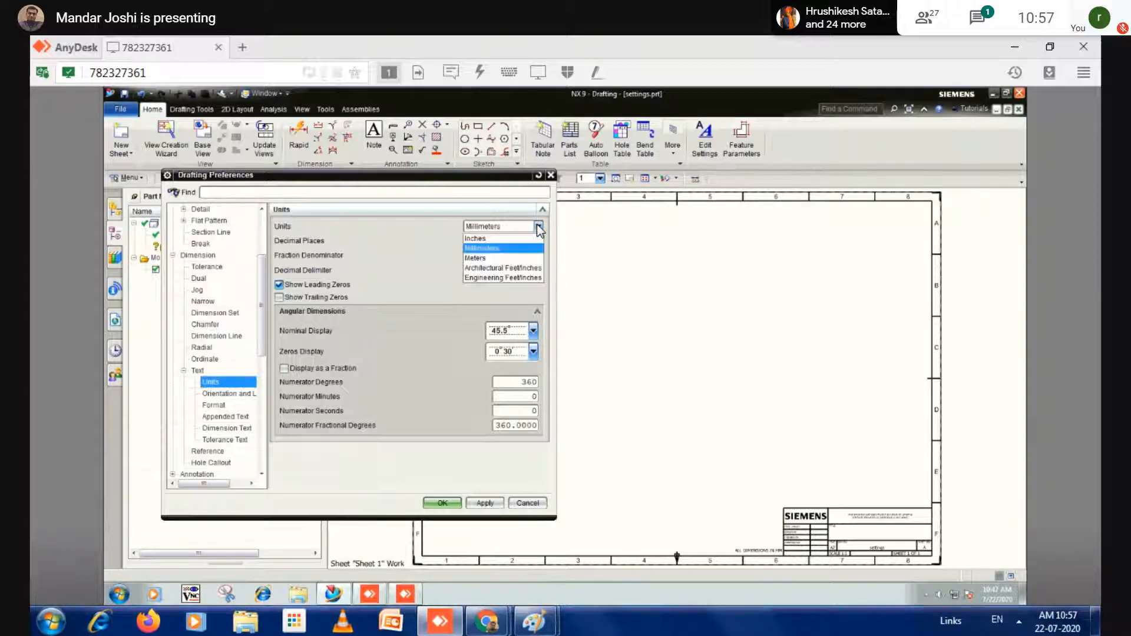
pyautogui.click(504, 248)
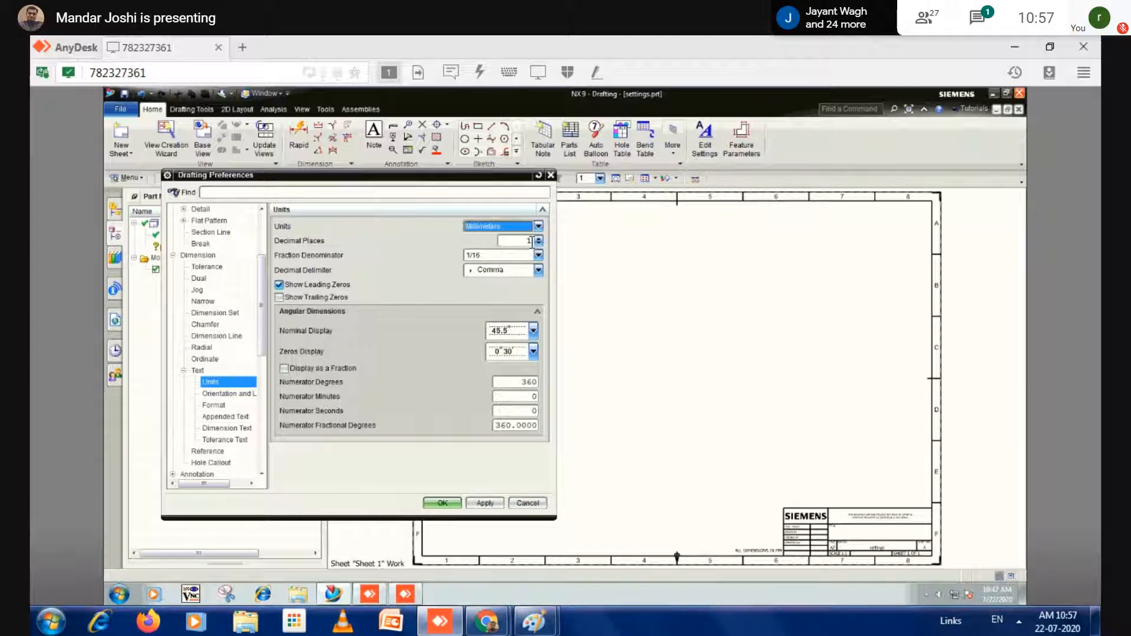
pyautogui.click(491, 270)
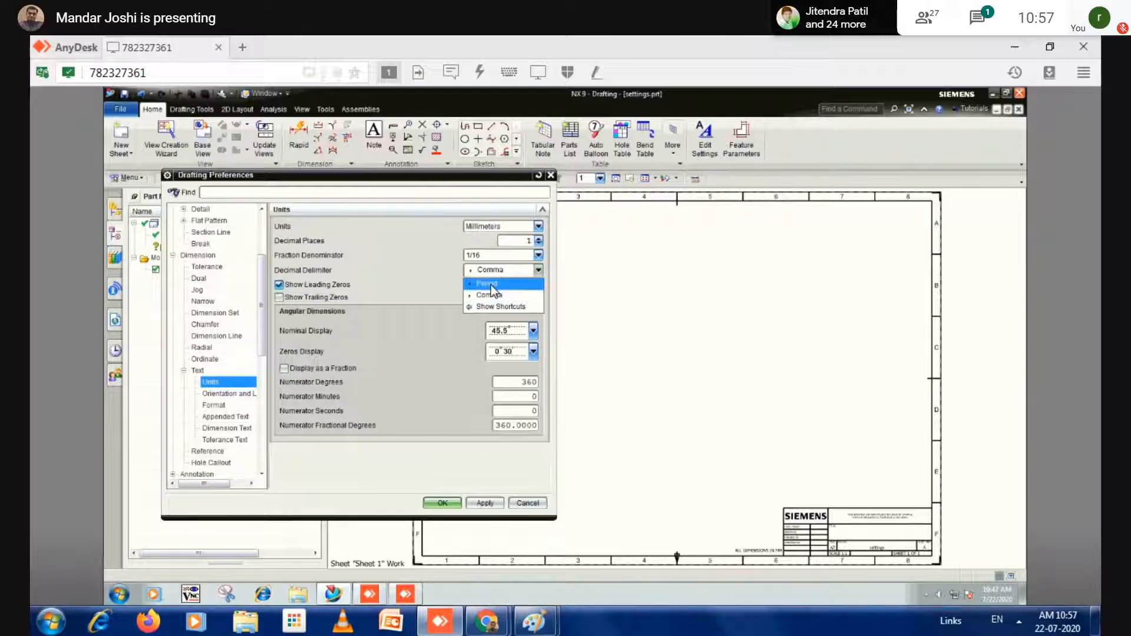
pyautogui.click(490, 284)
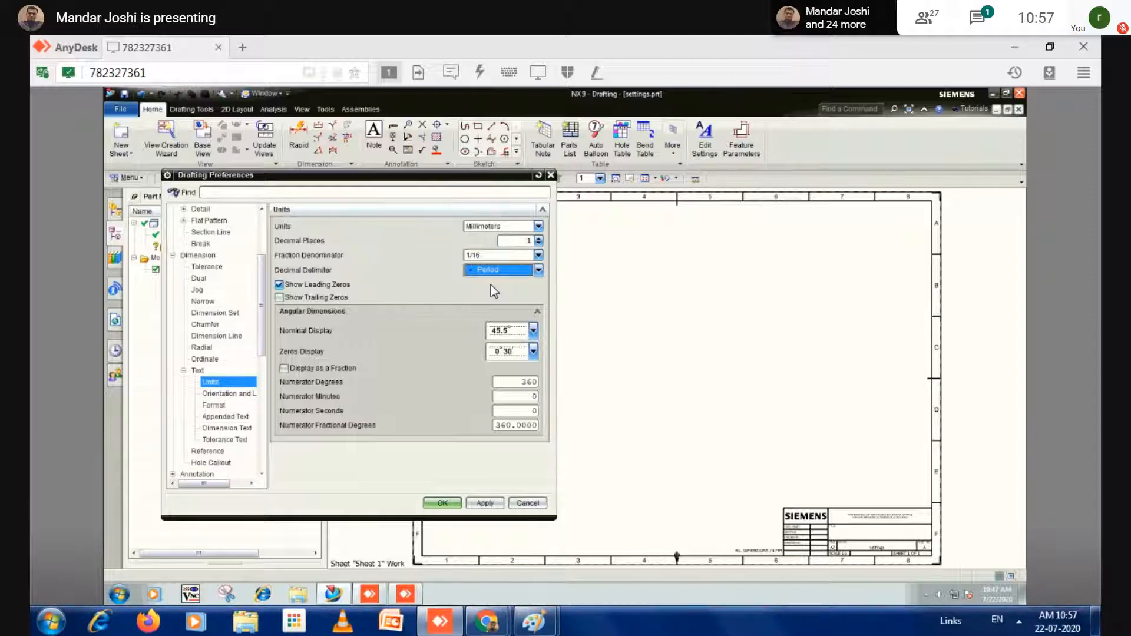
# - Set both the general and ordinate dimension text orientations to Horizontal Text, and the position to Text above Stub
pyautogui.click(225, 395)
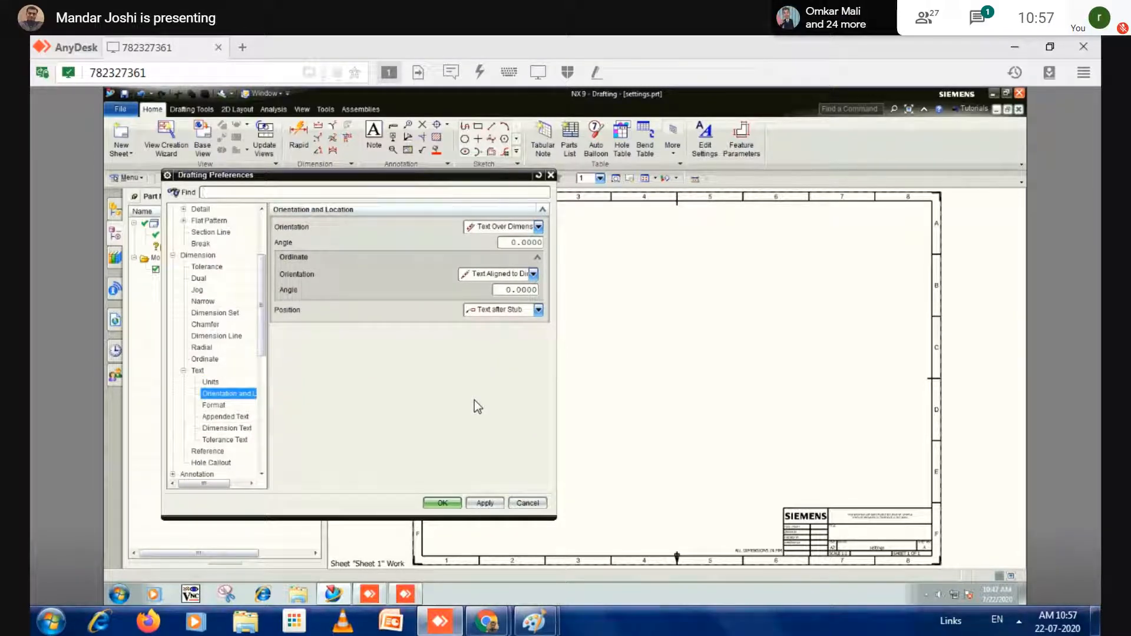
pyautogui.click(512, 229)
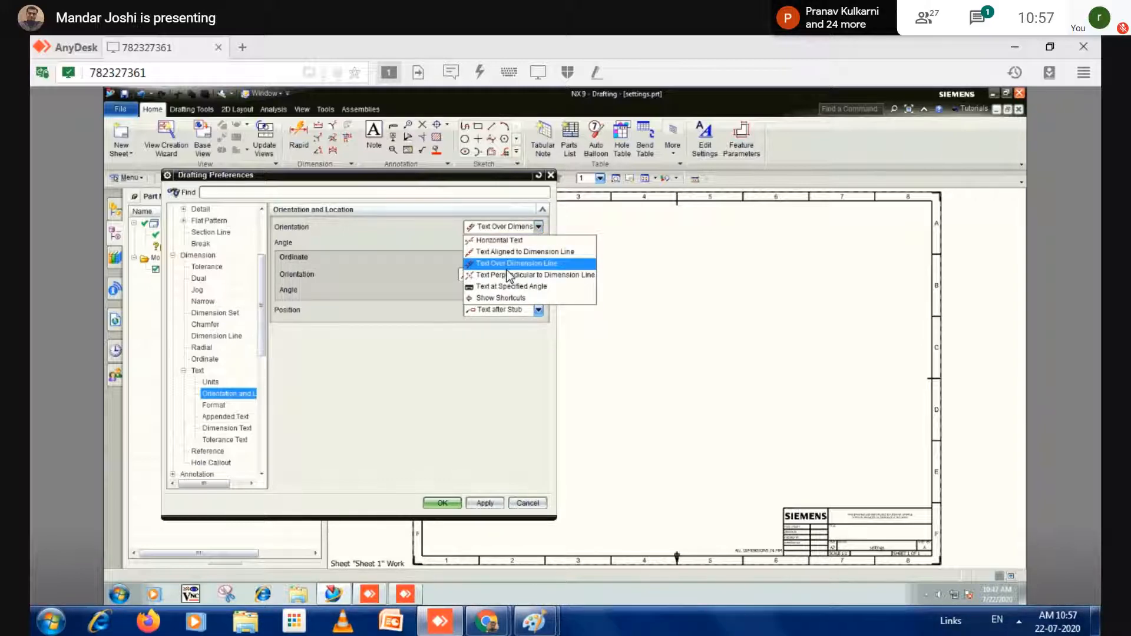
pyautogui.click(503, 240)
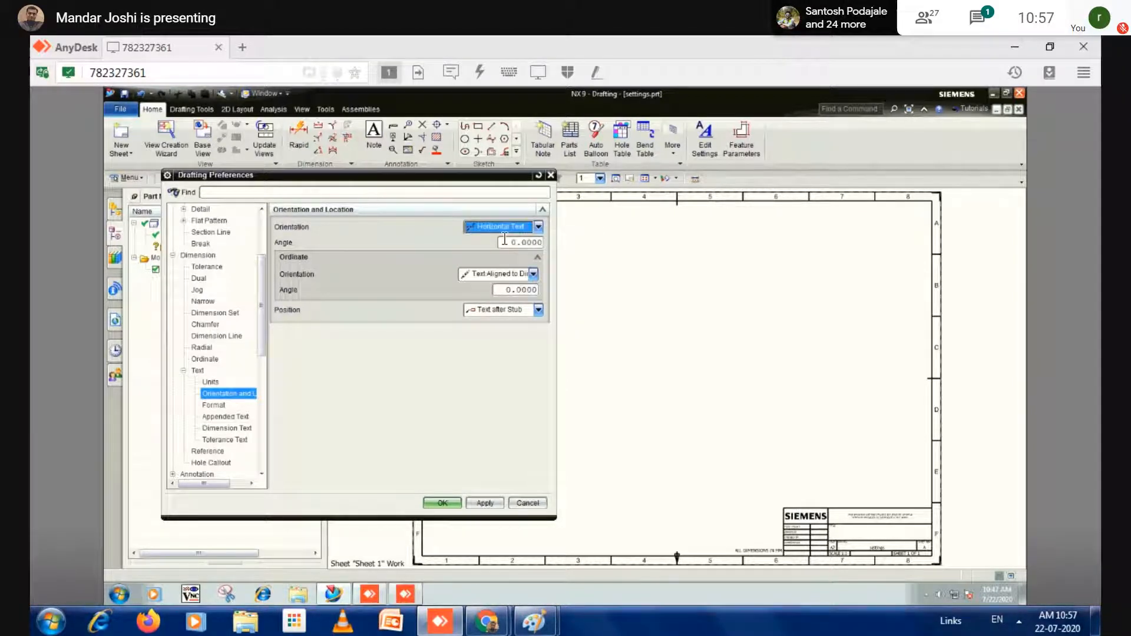
pyautogui.click(500, 274)
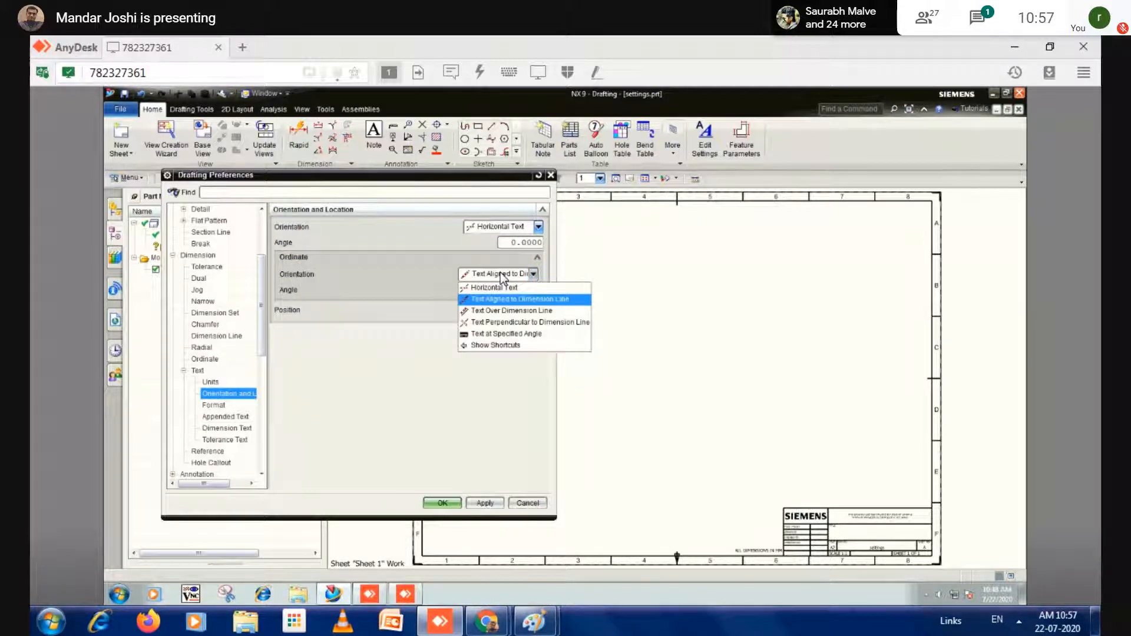
pyautogui.click(500, 273)
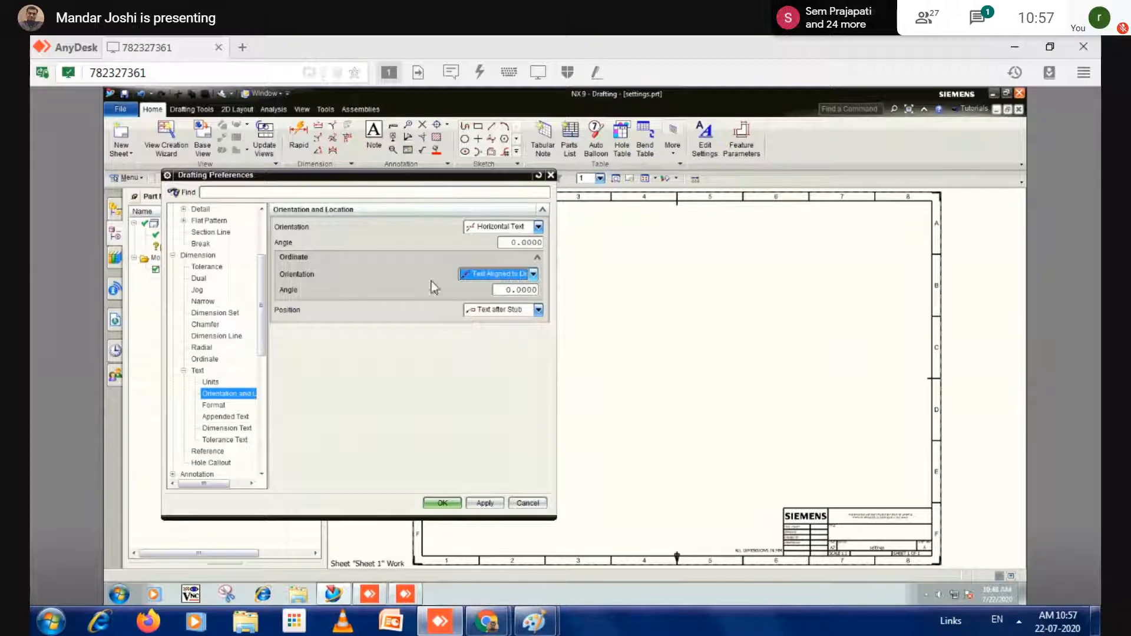
pyautogui.click(500, 310)
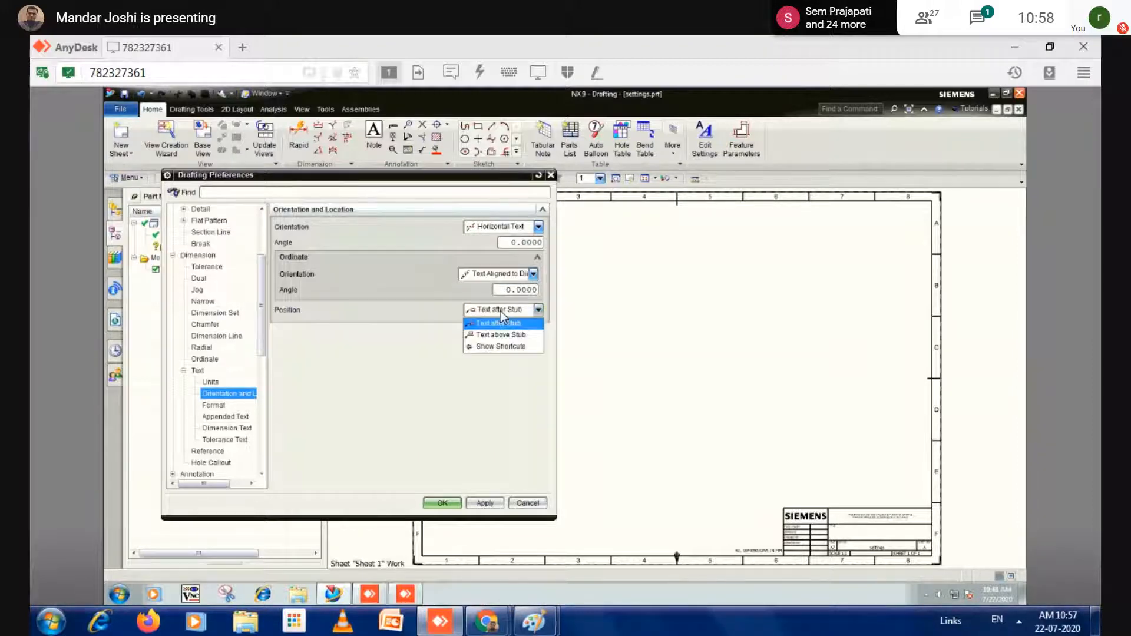
pyautogui.click(500, 335)
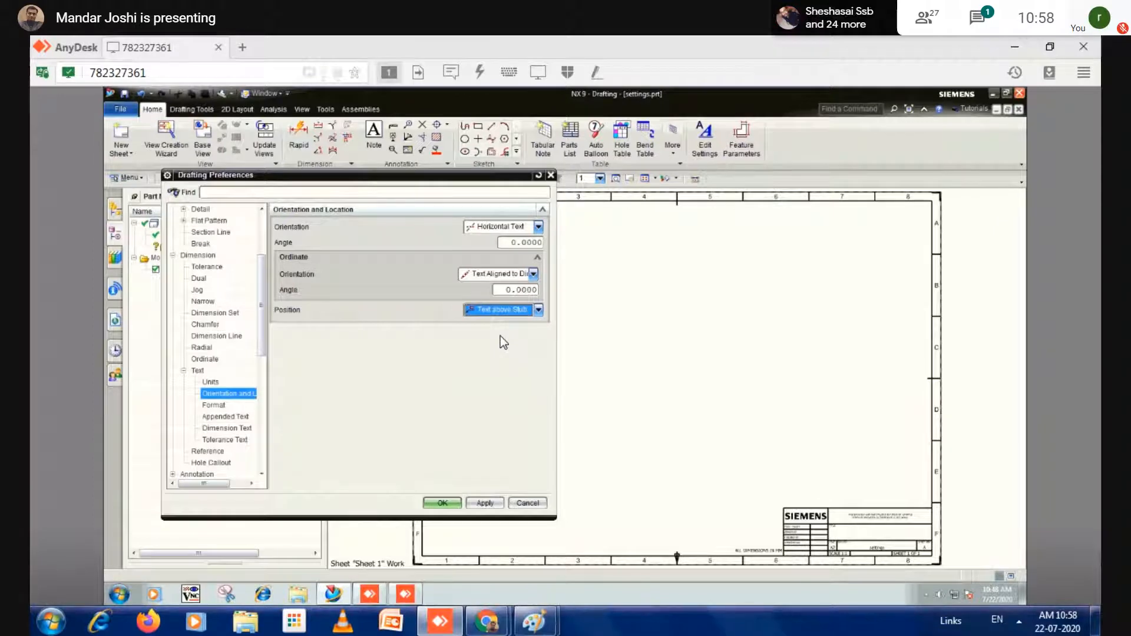
pyautogui.click(485, 278)
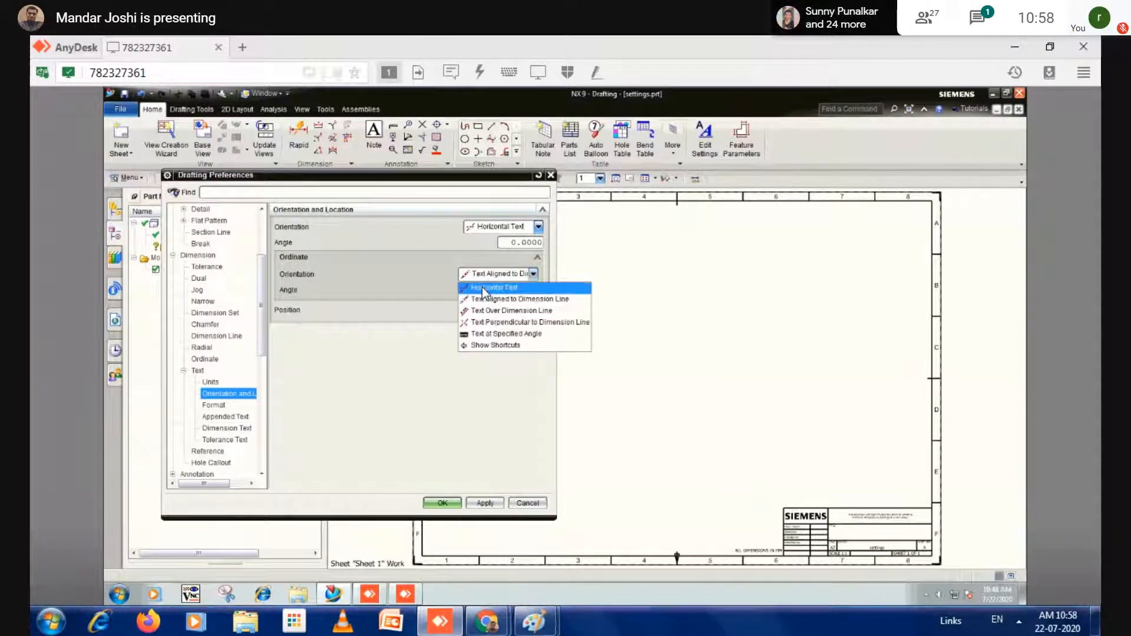
pyautogui.click(483, 289)
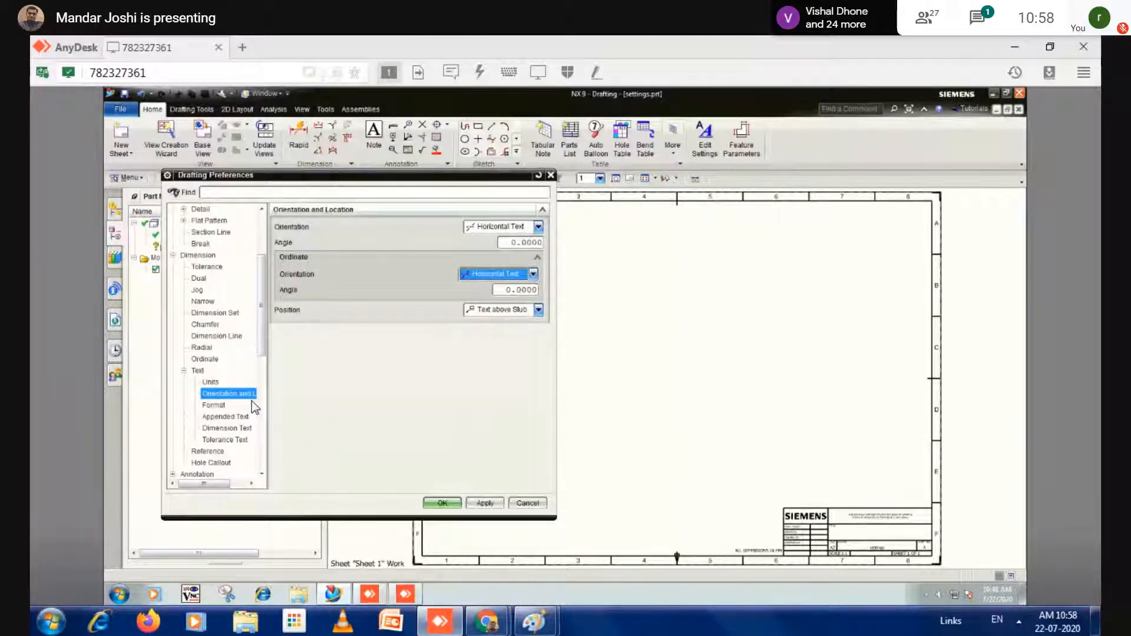
# - Set the appended text height to 4 in the Dimension Text preferences group
pyautogui.click(234, 417)
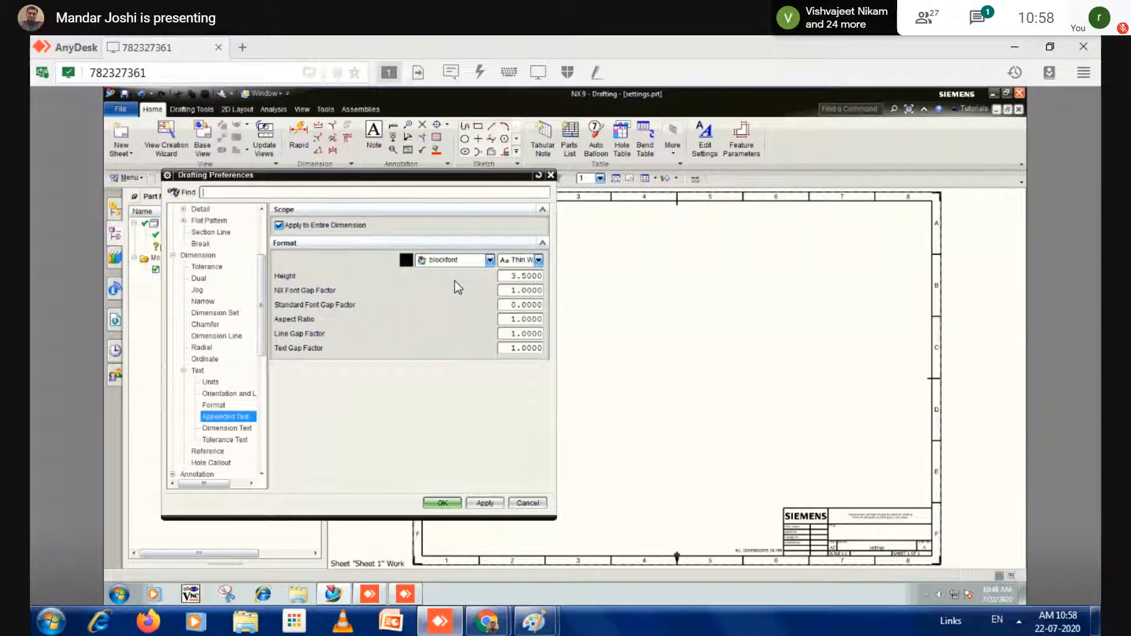
pyautogui.doubleClick(516, 275)
pyautogui.click(515, 275)
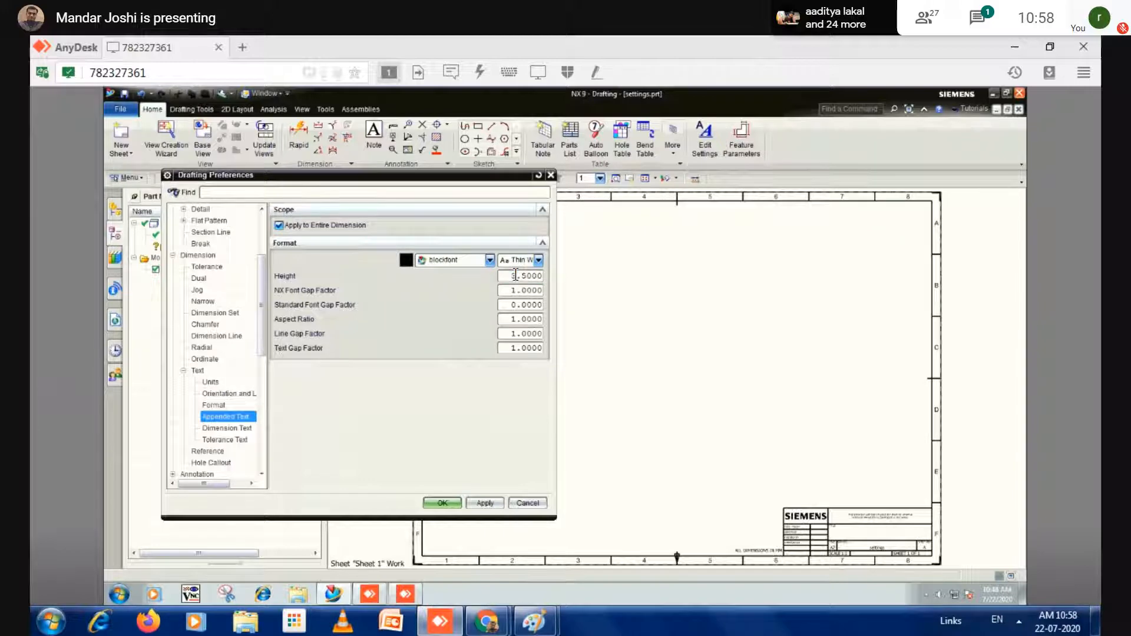
pyautogui.doubleClick(516, 275)
pyautogui.write('4')
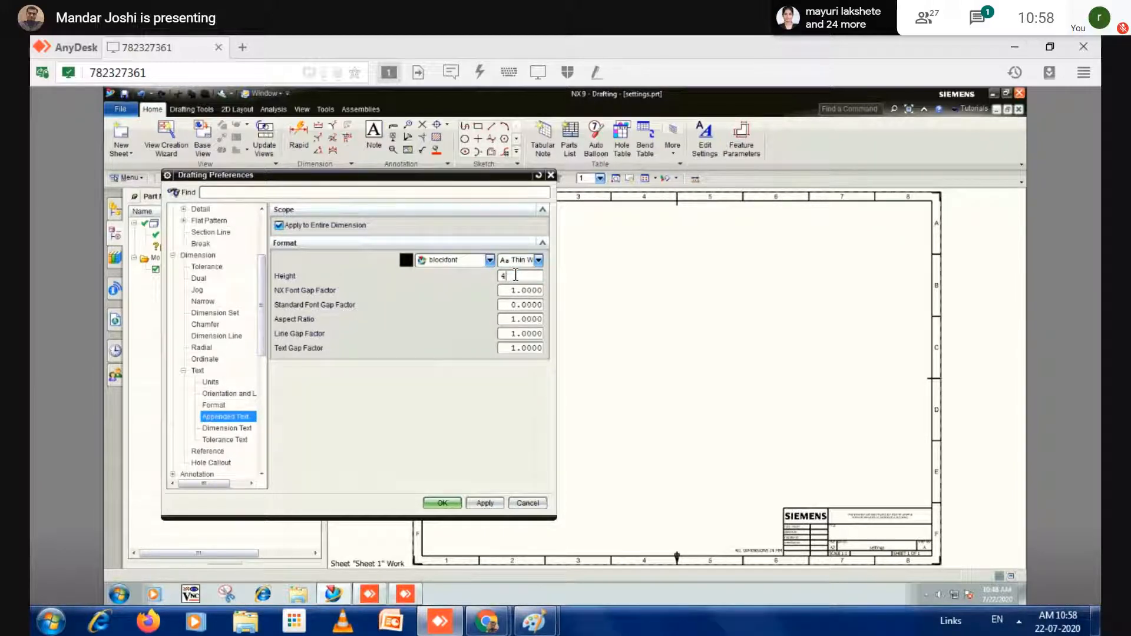
pyautogui.click(511, 292)
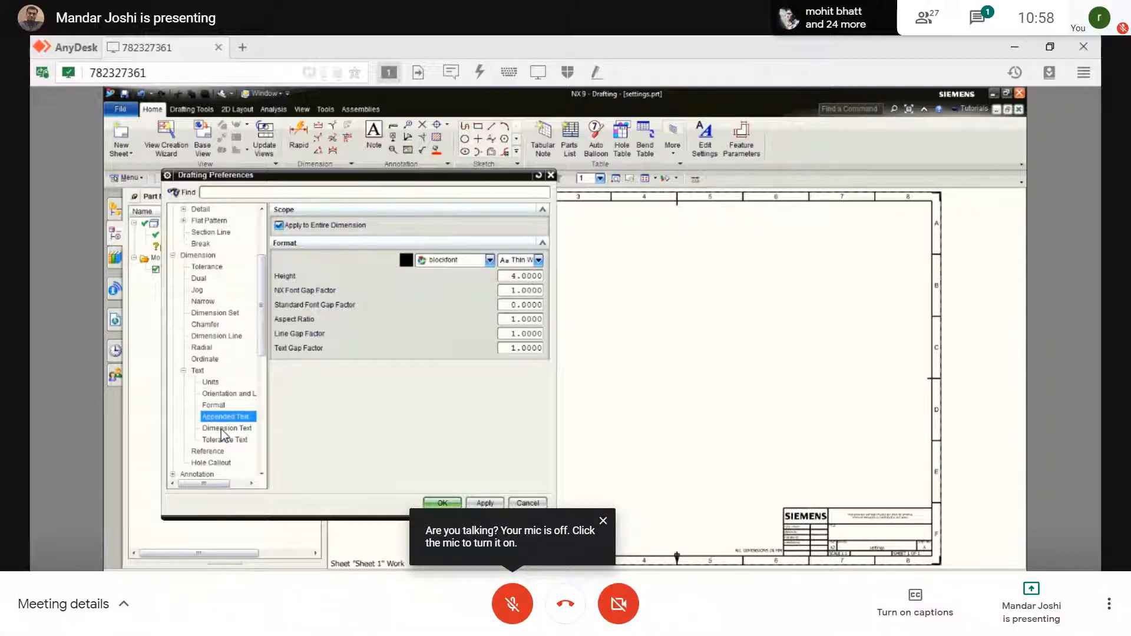
# - Check the height value in the Dimension Text preferences
pyautogui.click(222, 428)
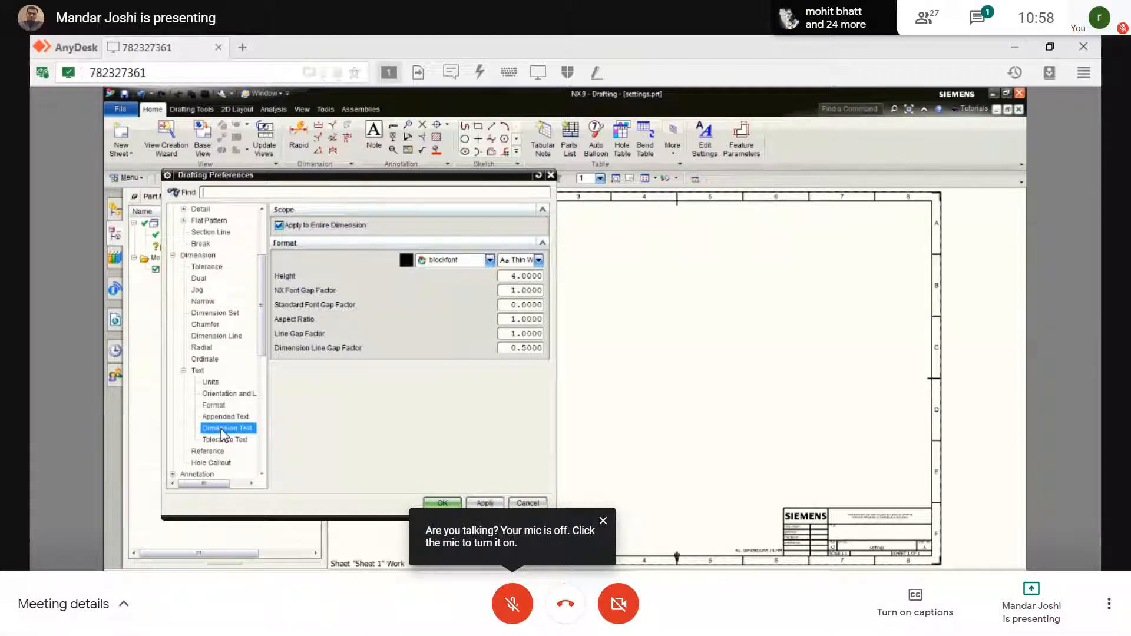
pyautogui.doubleClick(519, 275)
pyautogui.click(519, 275)
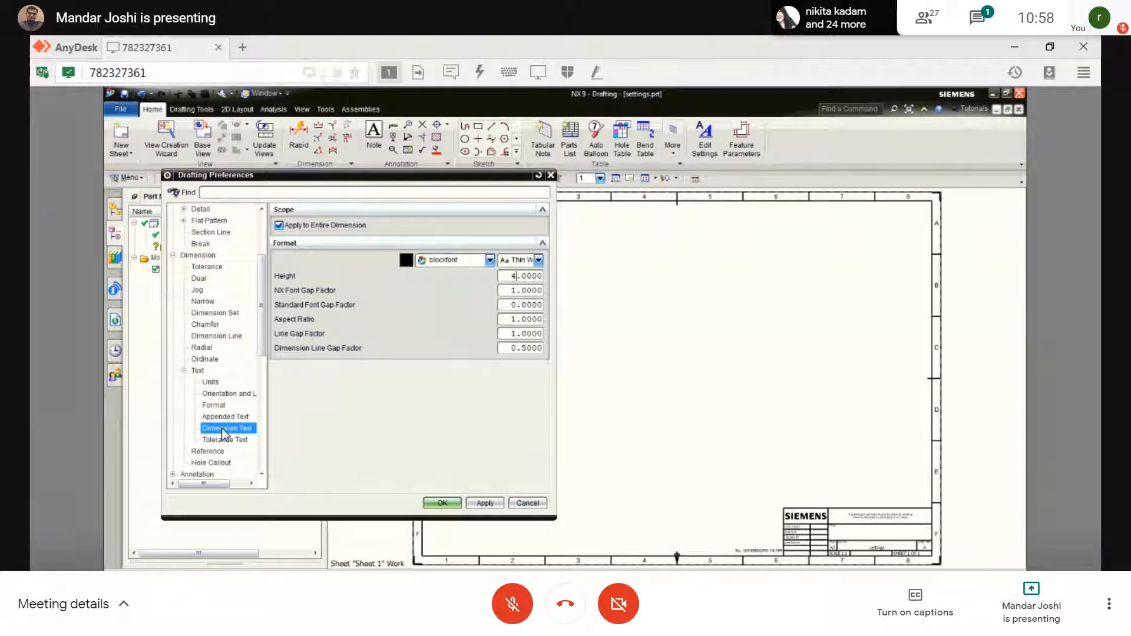
pyautogui.doubleClick(518, 276)
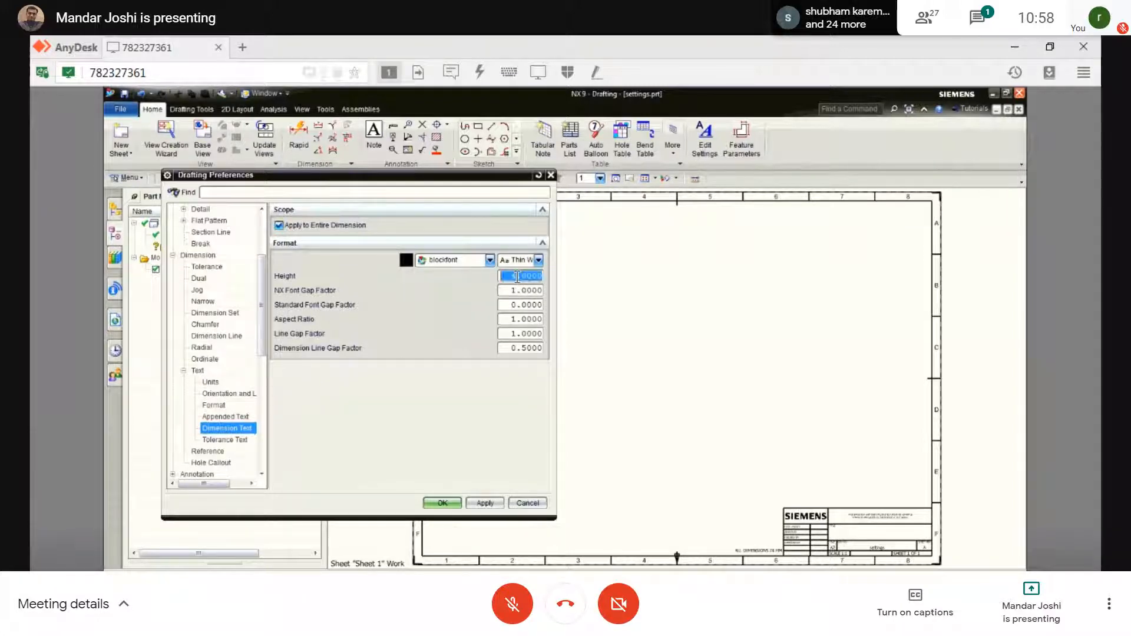
# - Set the tolerance text height to 2 in the Tolerance Text preferences and accept the drafting preferences
pyautogui.click(224, 439)
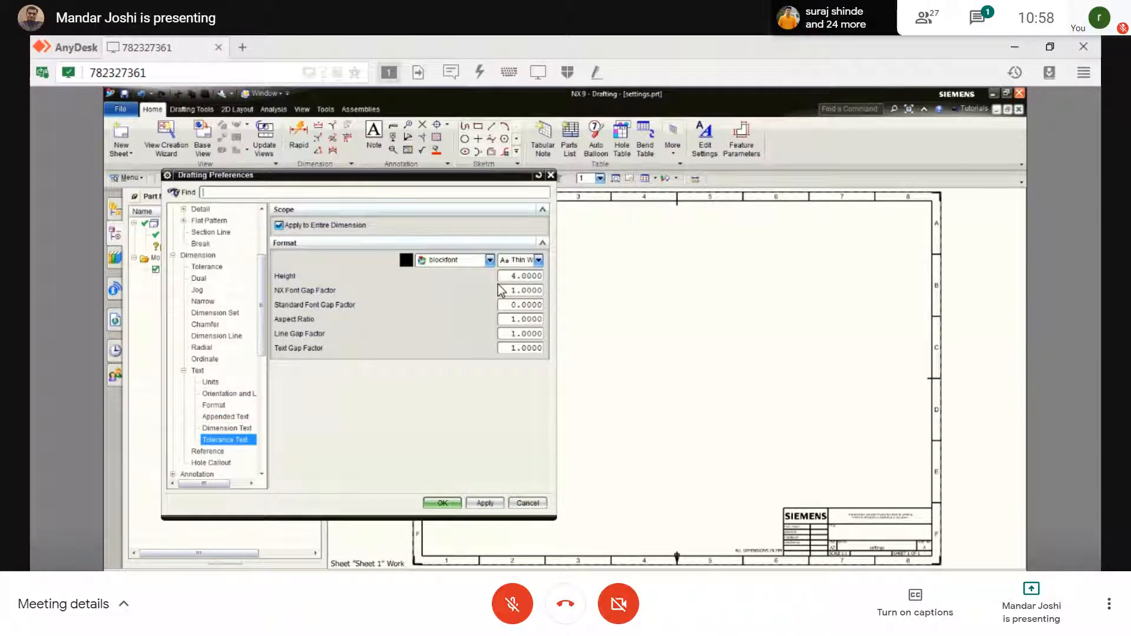
pyautogui.doubleClick(518, 275)
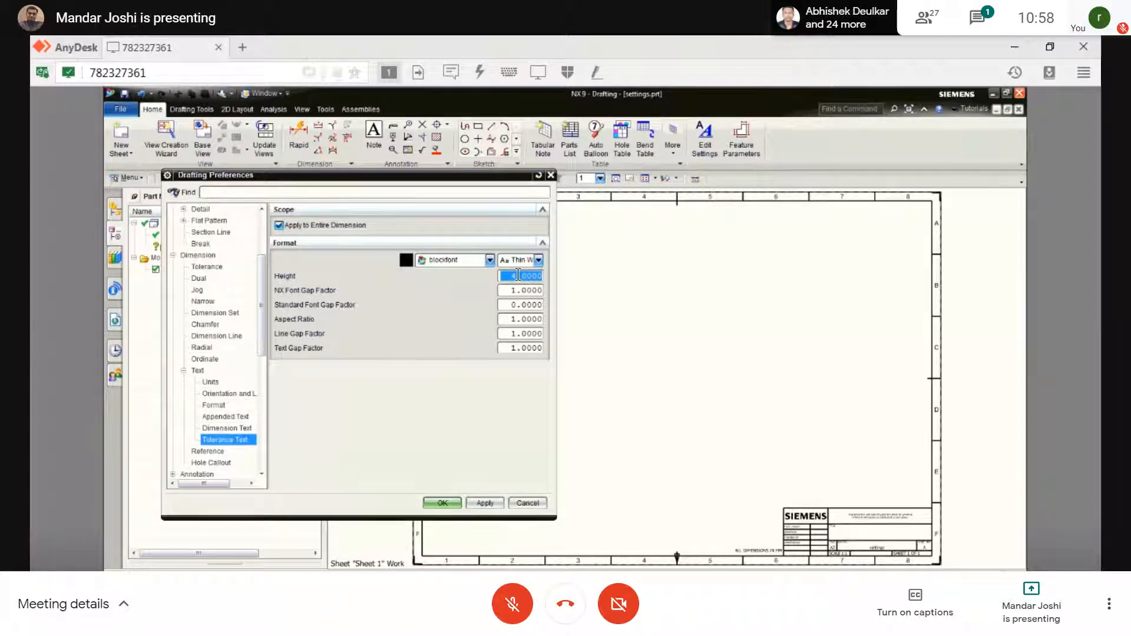
pyautogui.write('2')
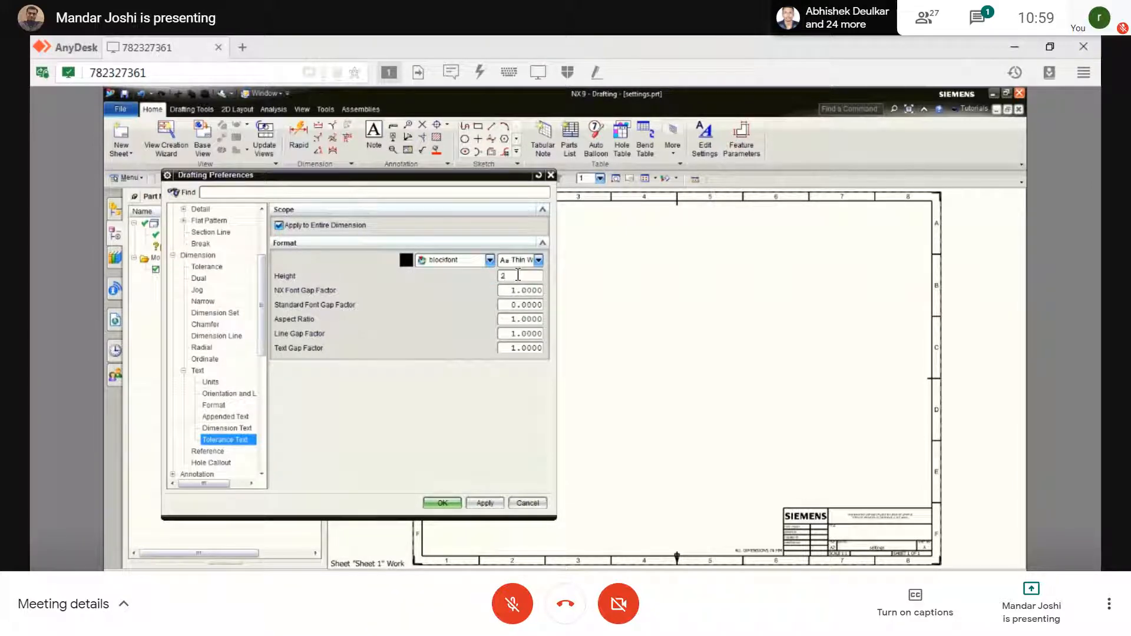
pyautogui.click(511, 292)
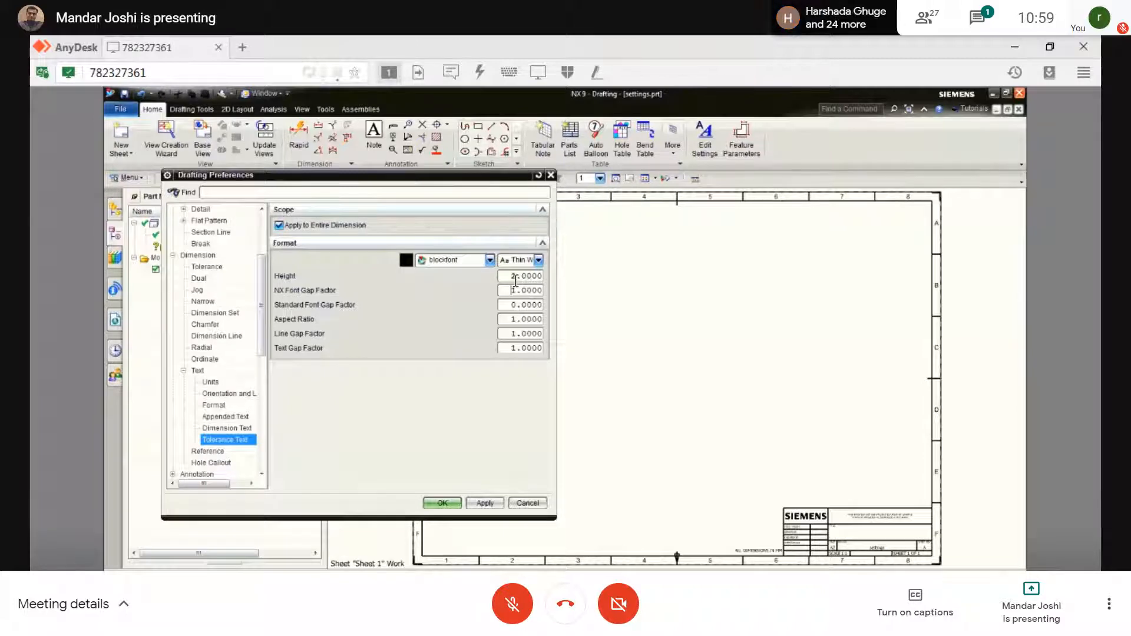
pyautogui.click(446, 504)
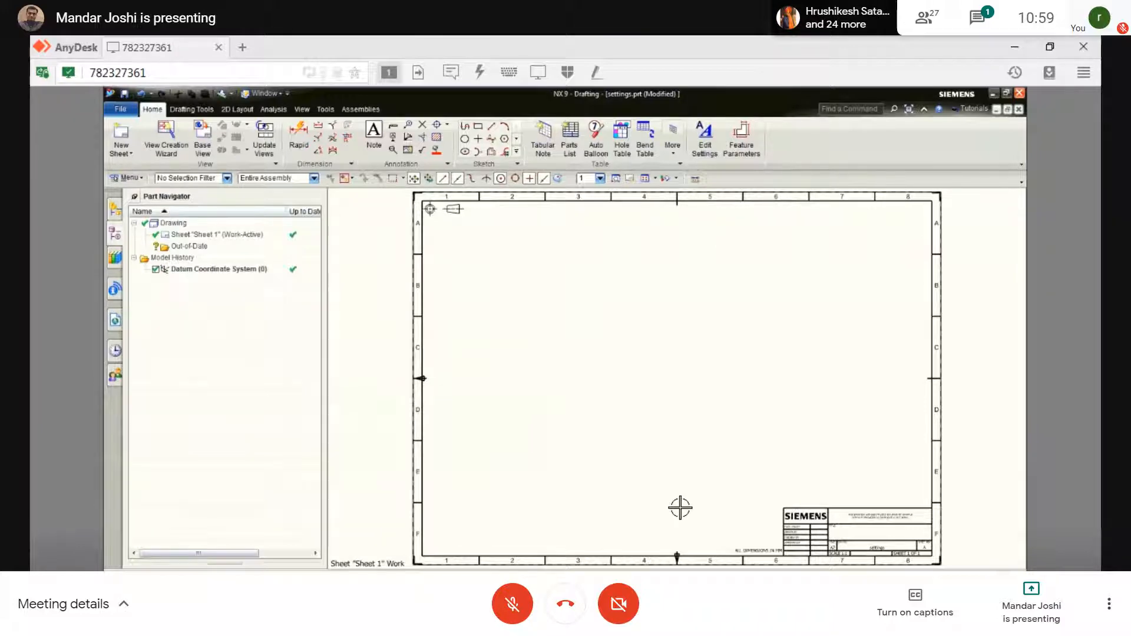
# - Save and close the settings part, and reopen it from the DAY 09 folder
pyautogui.click(125, 94)
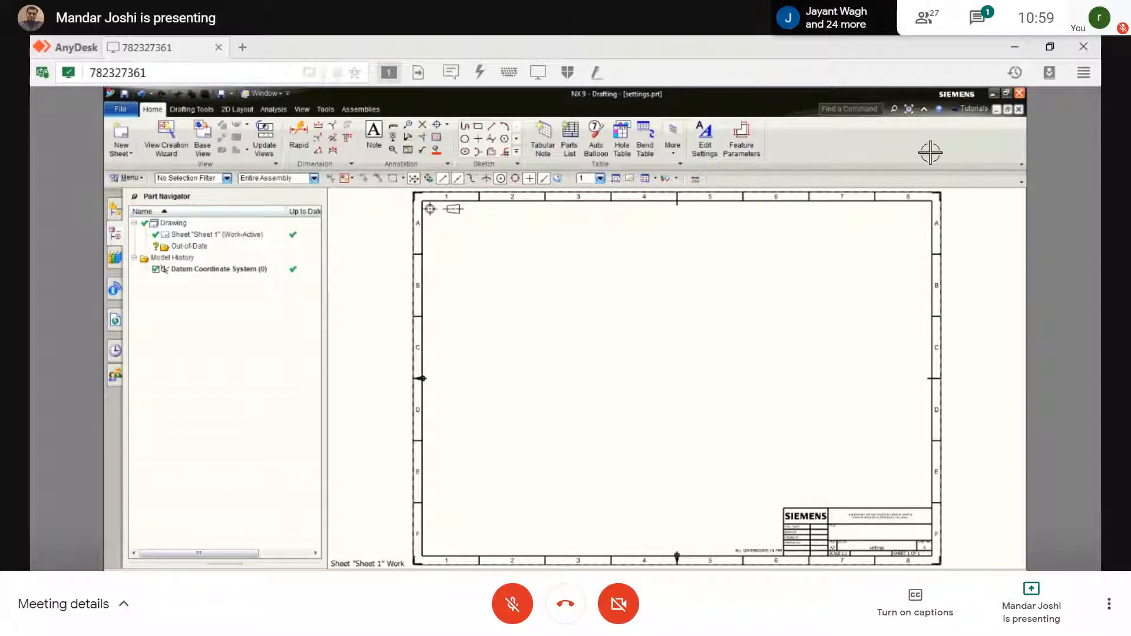
pyautogui.click(1018, 111)
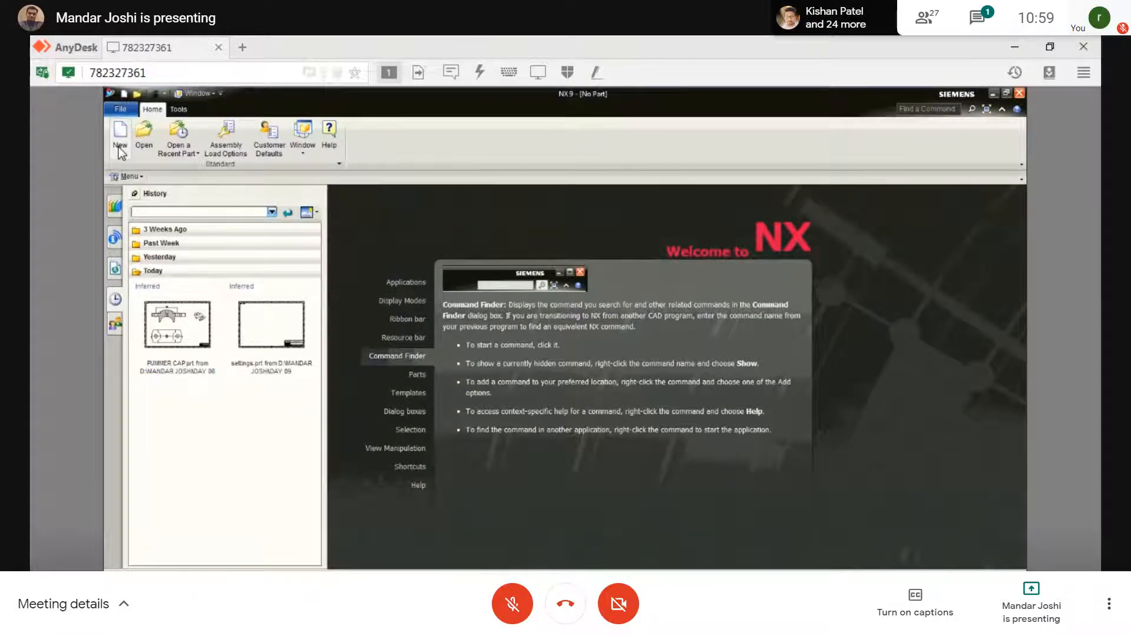
pyautogui.click(145, 142)
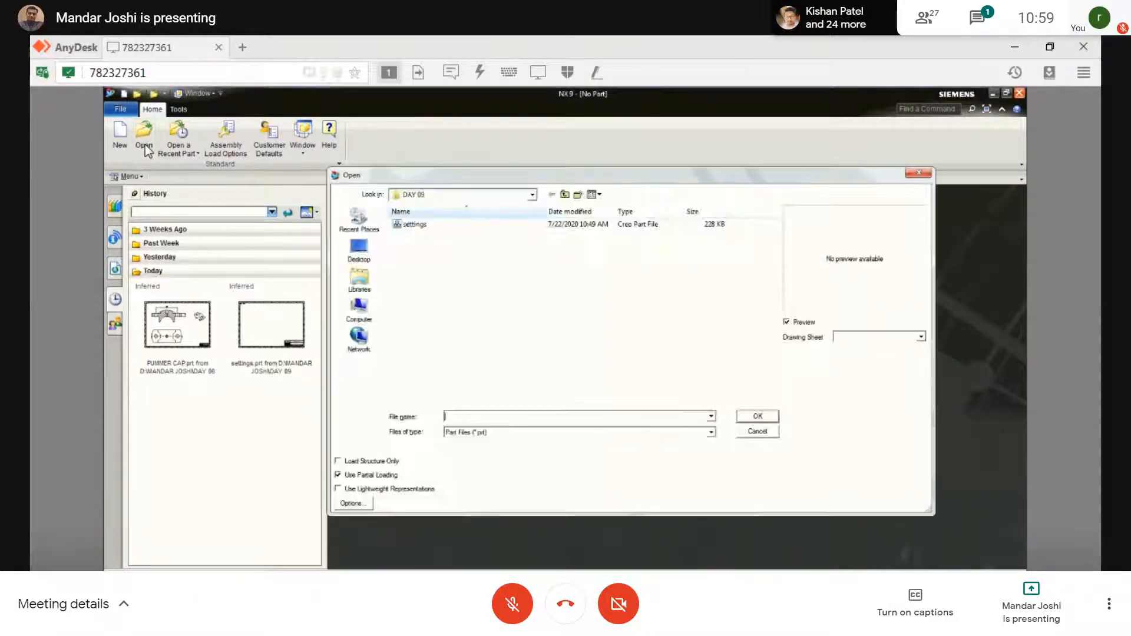
pyautogui.click(420, 227)
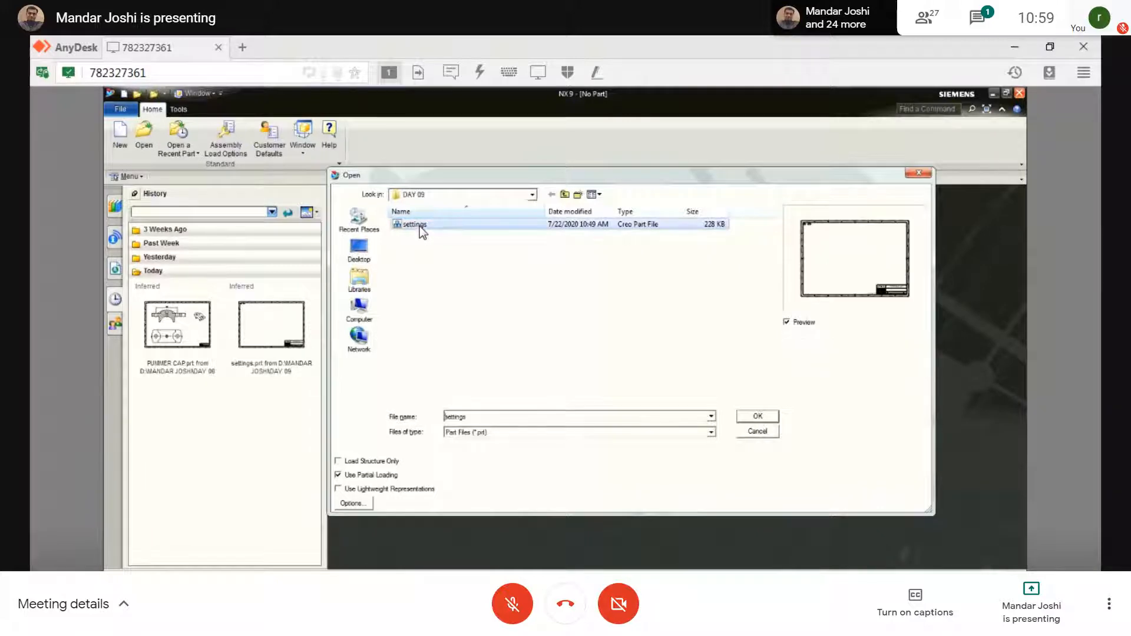
pyautogui.click(757, 417)
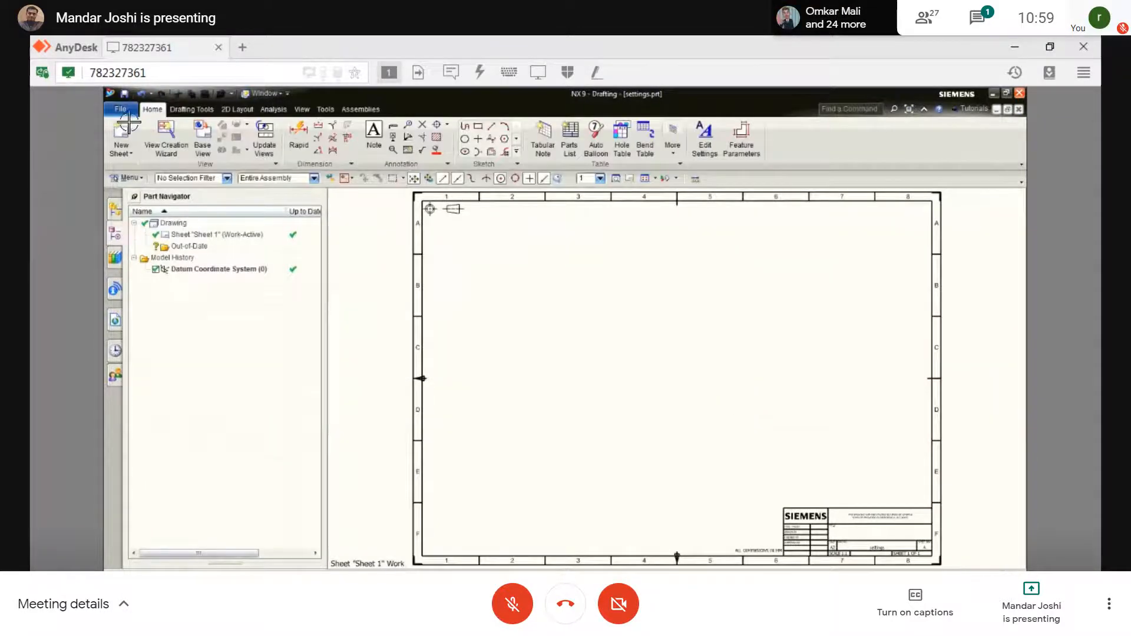
# - Save a copy of the settings part as "plumer block body" in the DAY 09 folder
pyautogui.click(121, 109)
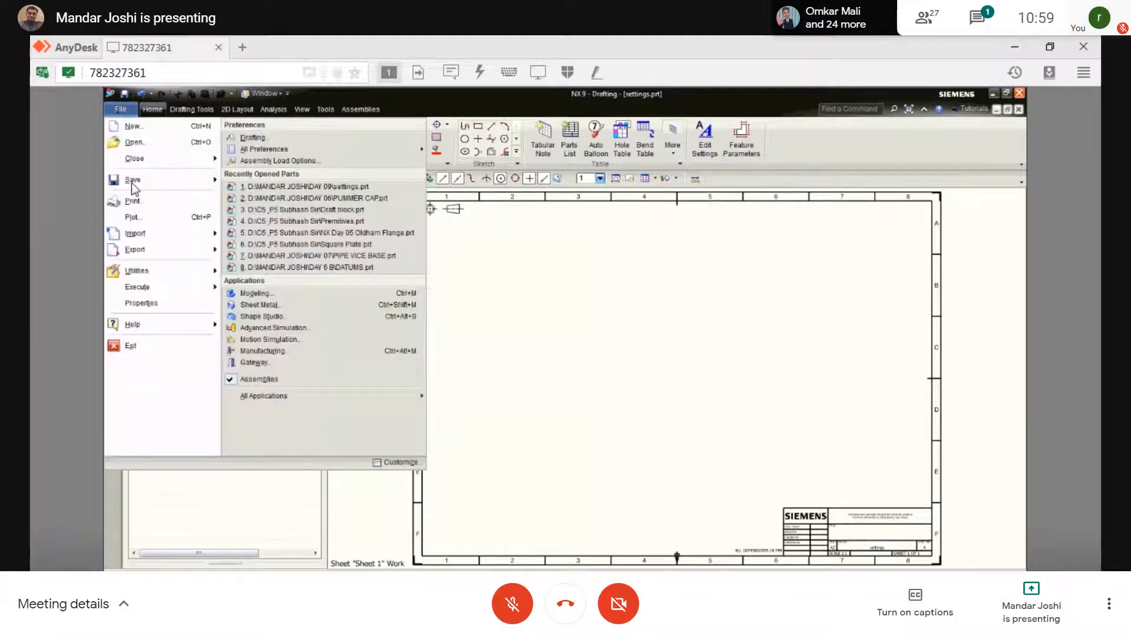
pyautogui.moveTo(171, 188)
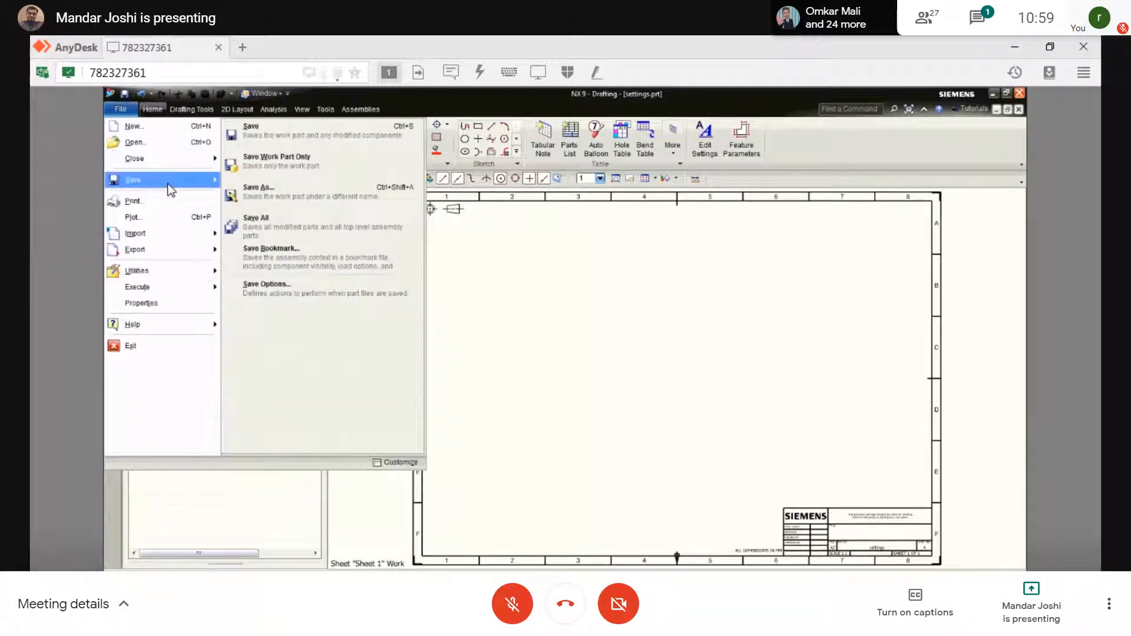
pyautogui.click(268, 195)
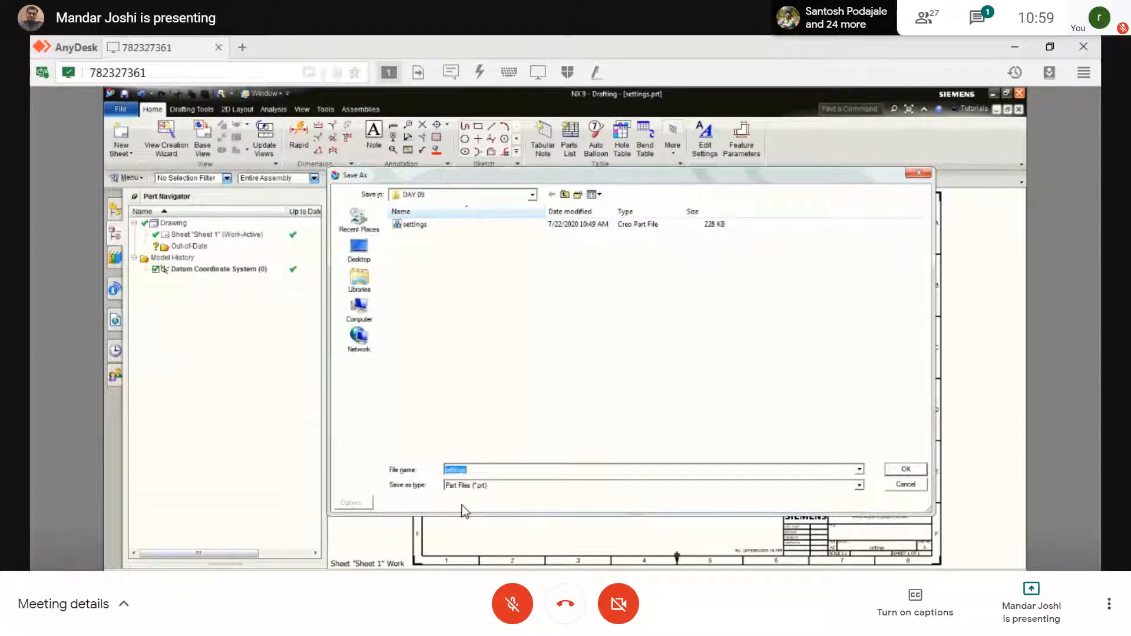
pyautogui.write('plumer blo')
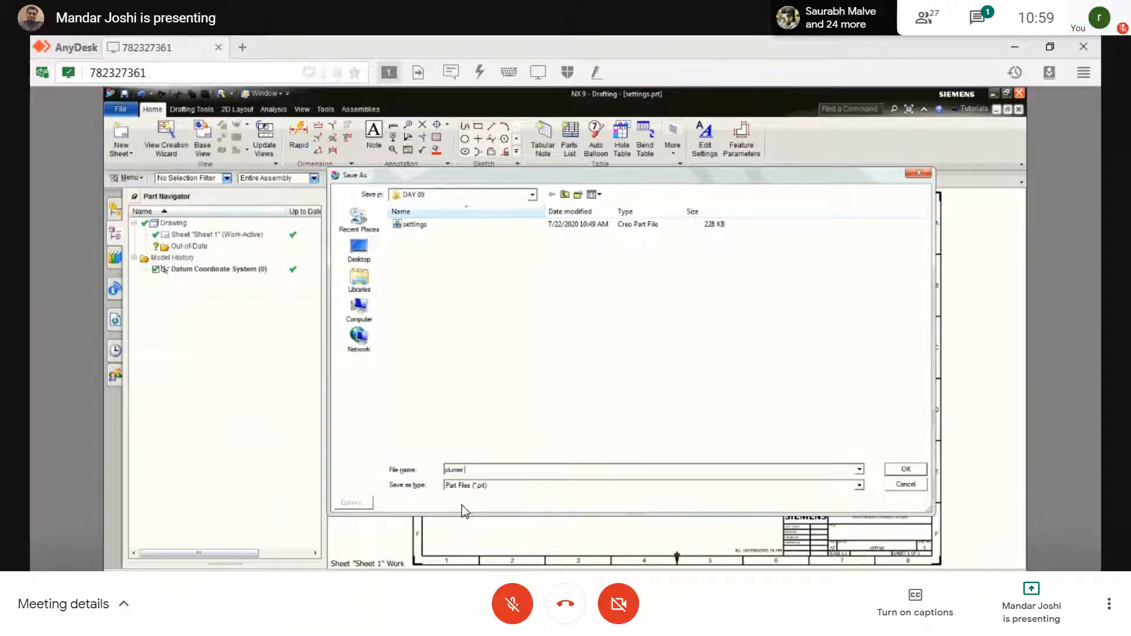
pyautogui.write('c')
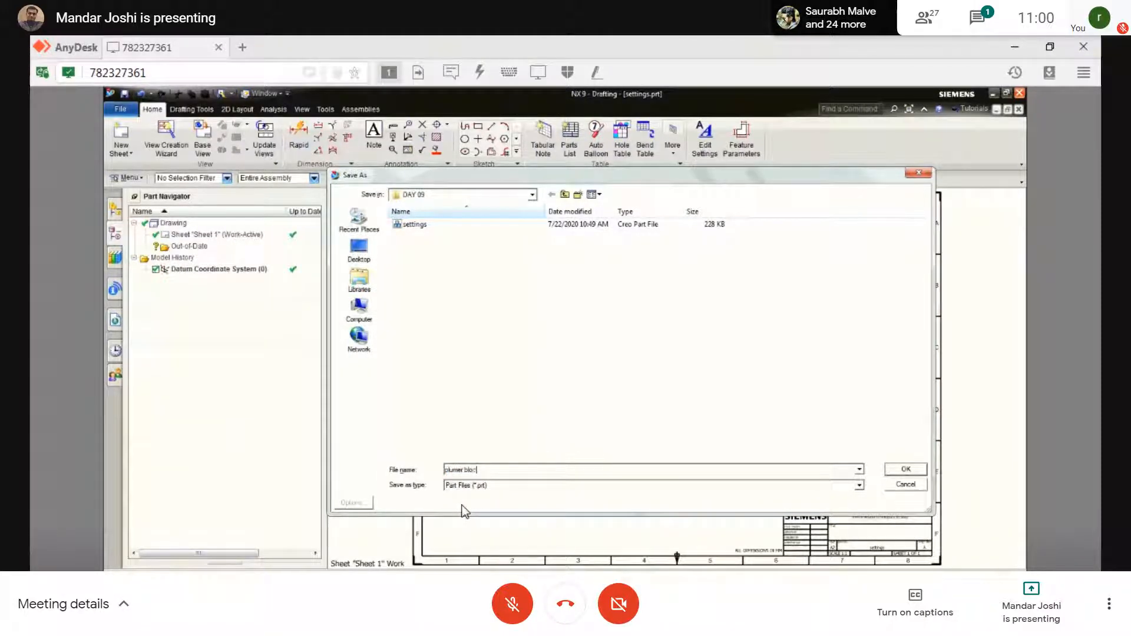
pyautogui.write('k body')
pyautogui.click(905, 472)
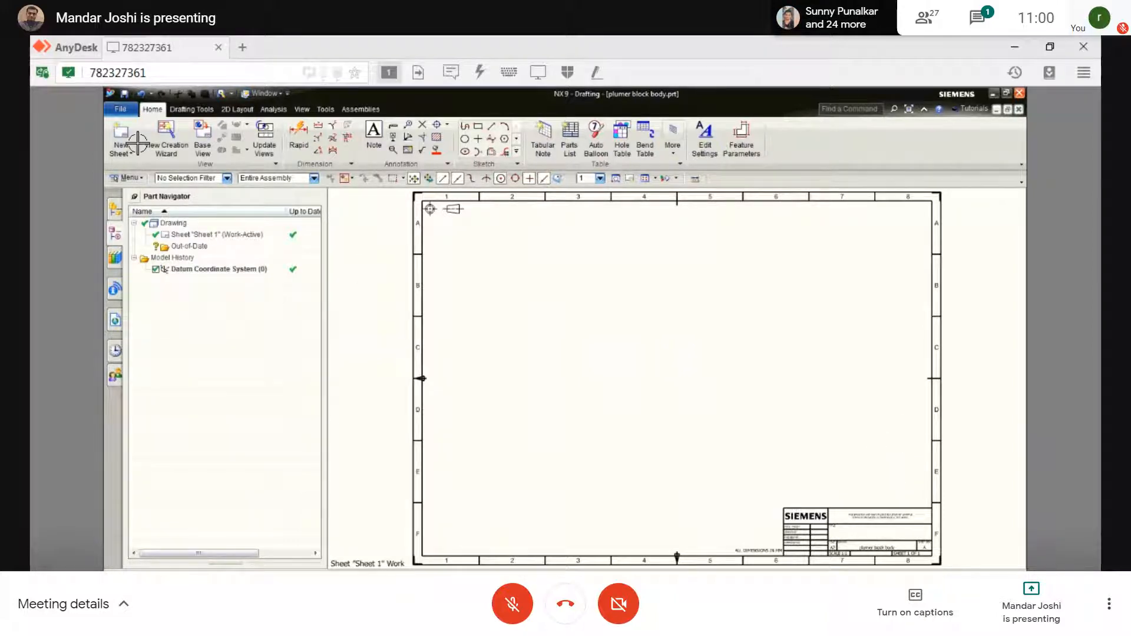
pyautogui.click(120, 110)
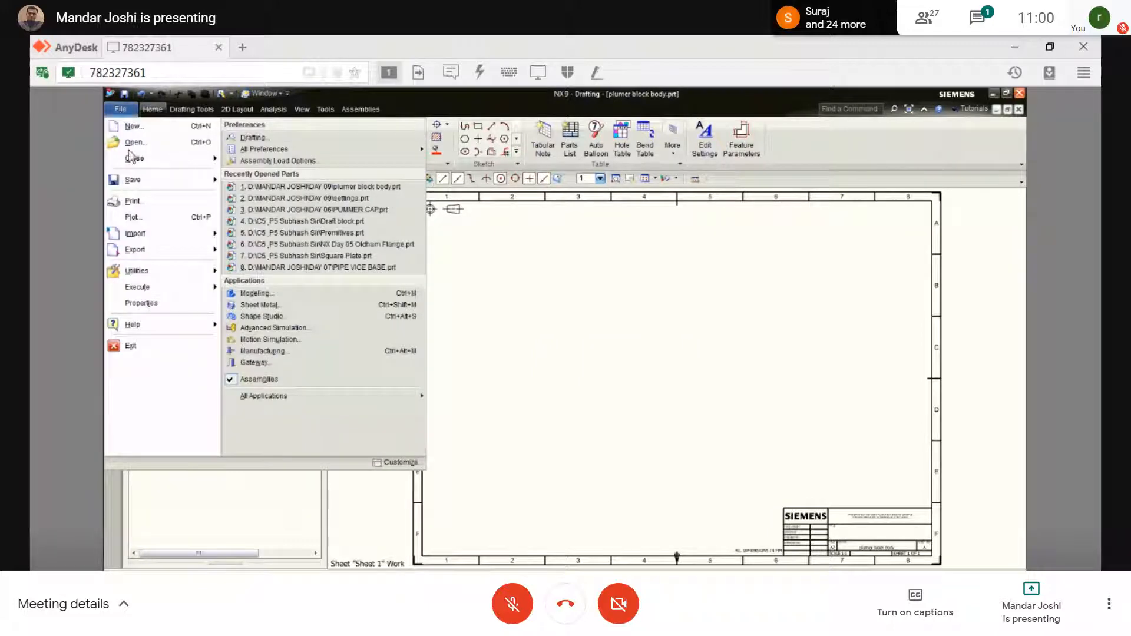
pyautogui.moveTo(136, 177)
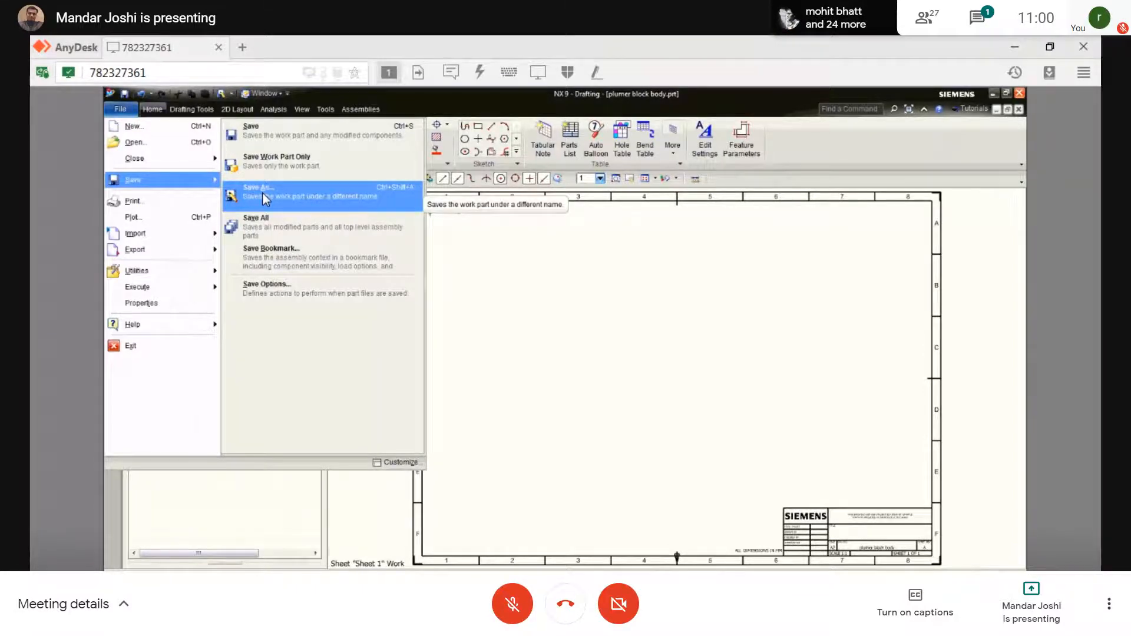
pyautogui.click(624, 343)
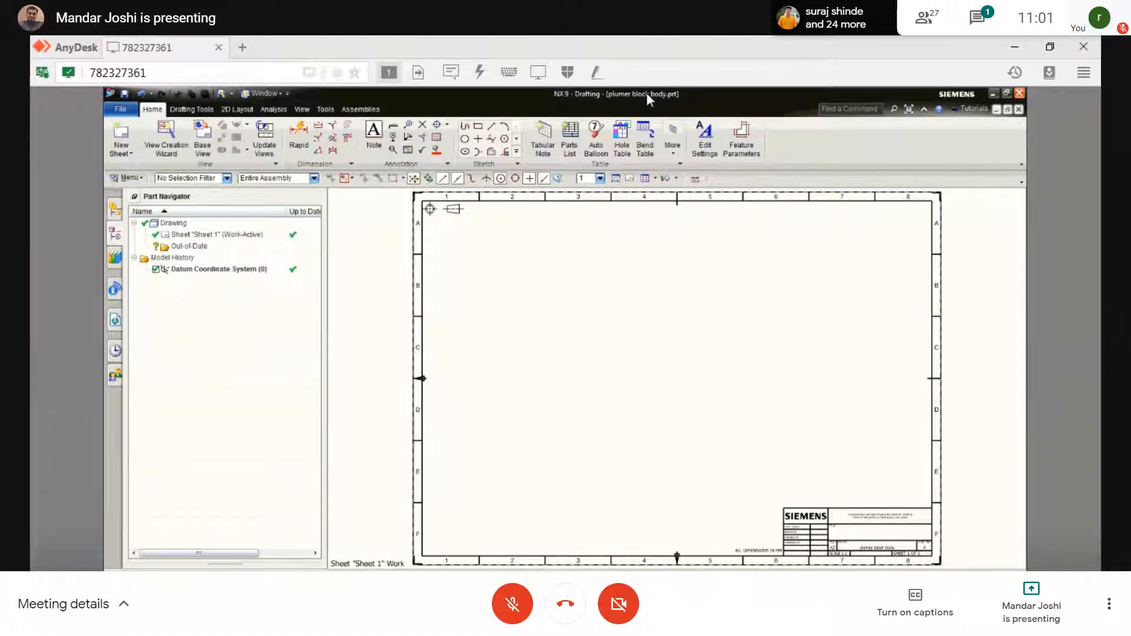
# - Close and reopen the plumer block body part from the DAY 09 folder, and switch it to the Modeling application
pyautogui.click(1018, 110)
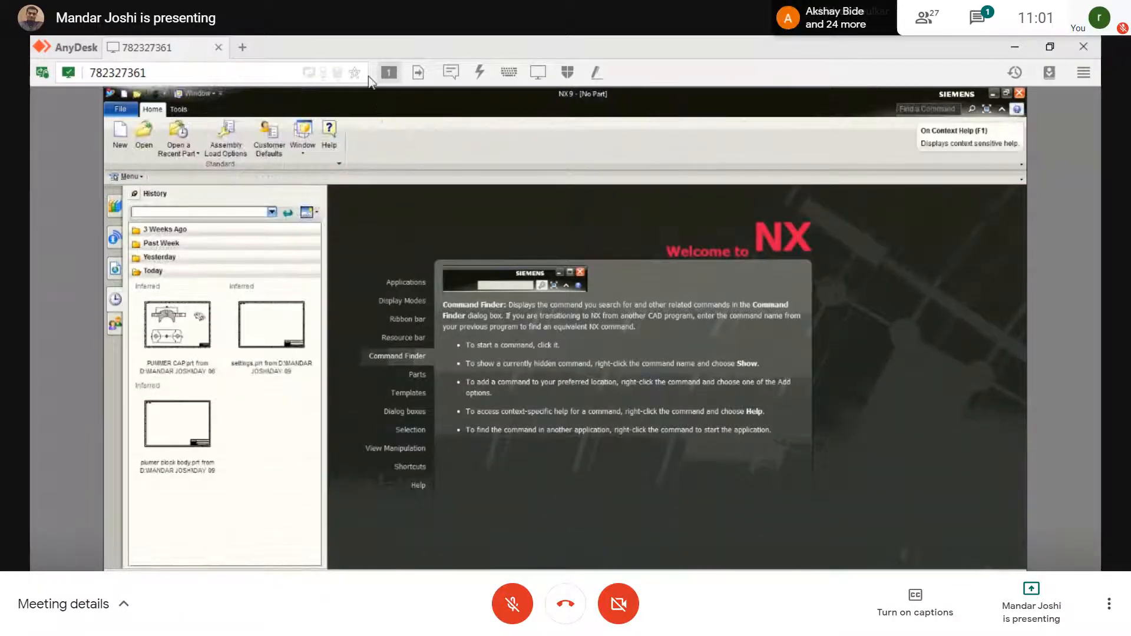
pyautogui.click(144, 146)
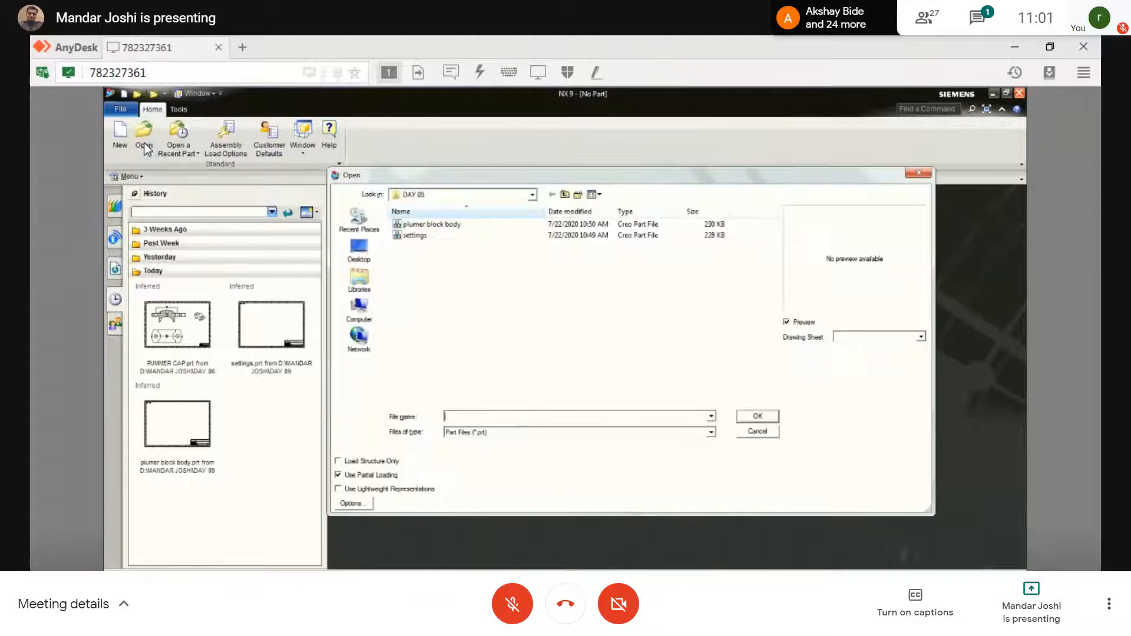
pyautogui.click(410, 228)
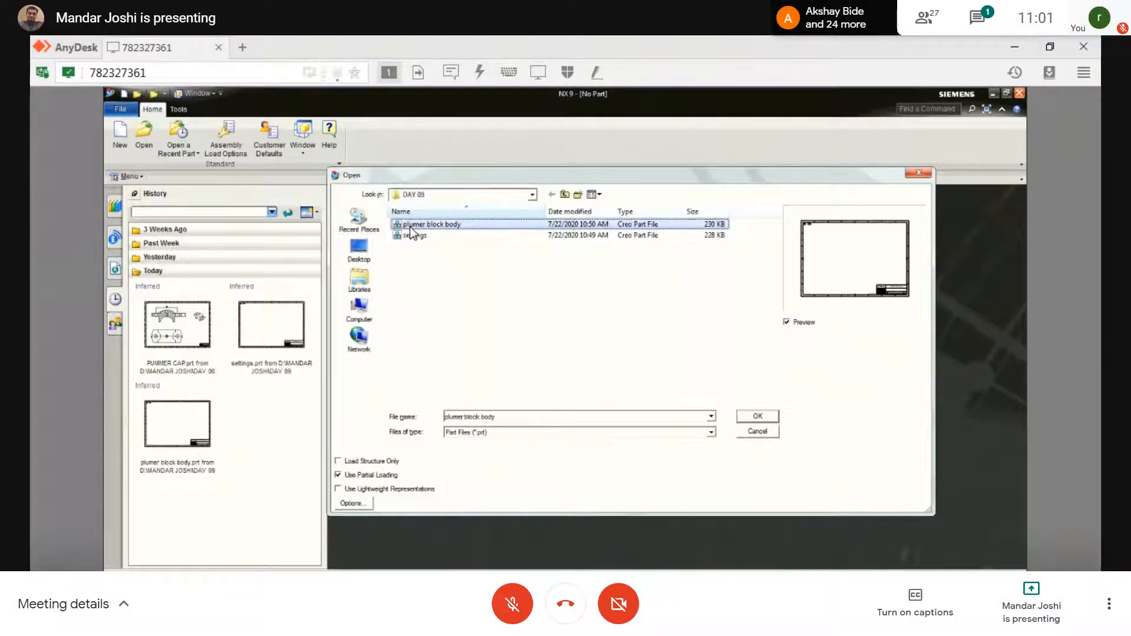
pyautogui.click(747, 416)
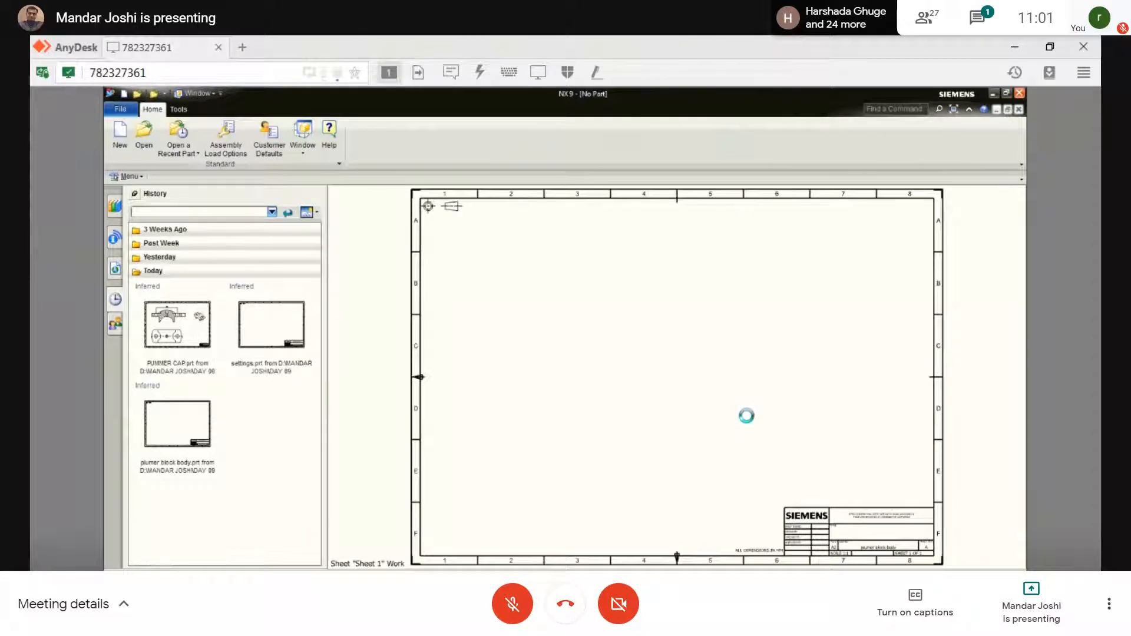
pyautogui.hotkey('ctrl', 'm')
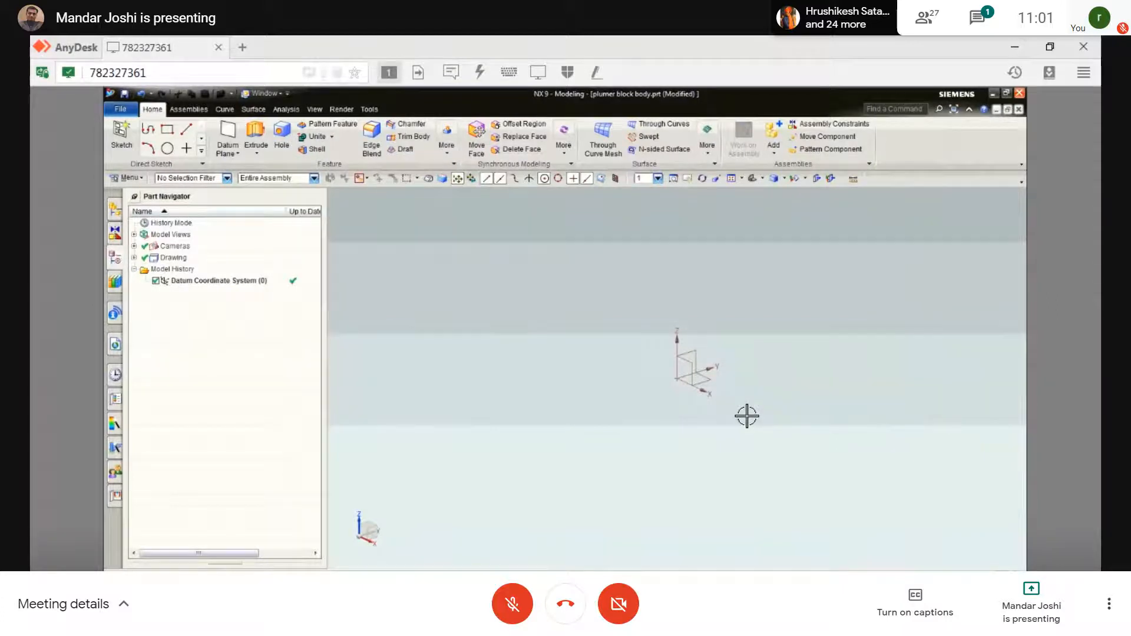
# - Create a new part from the Model template in millimeters, keeping the default file name model1.prt
pyautogui.click(121, 110)
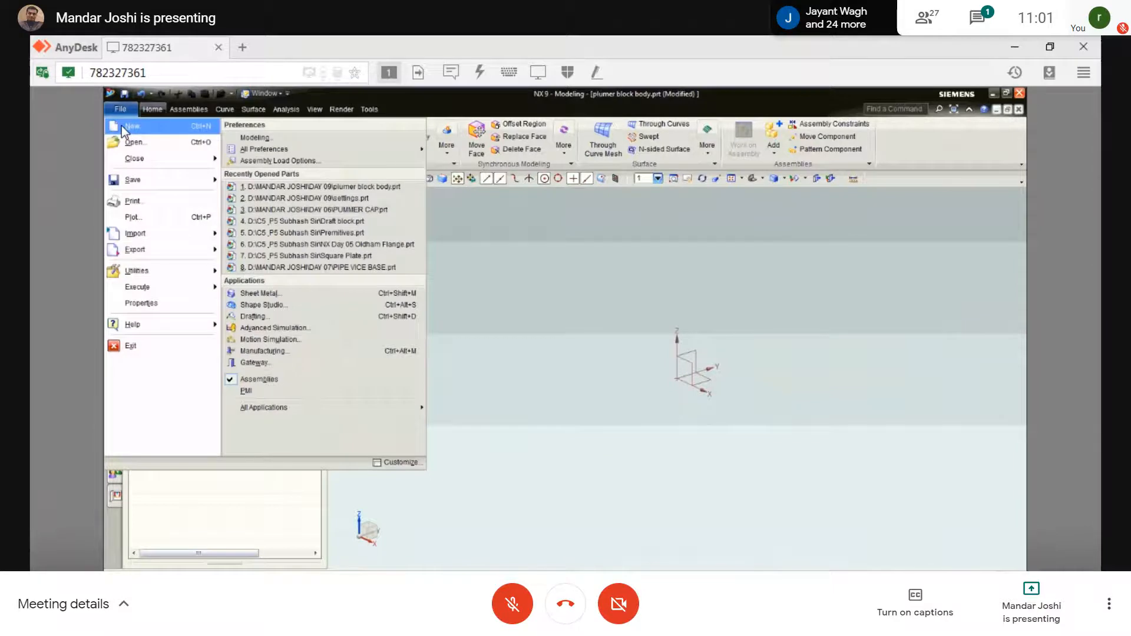
pyautogui.click(122, 126)
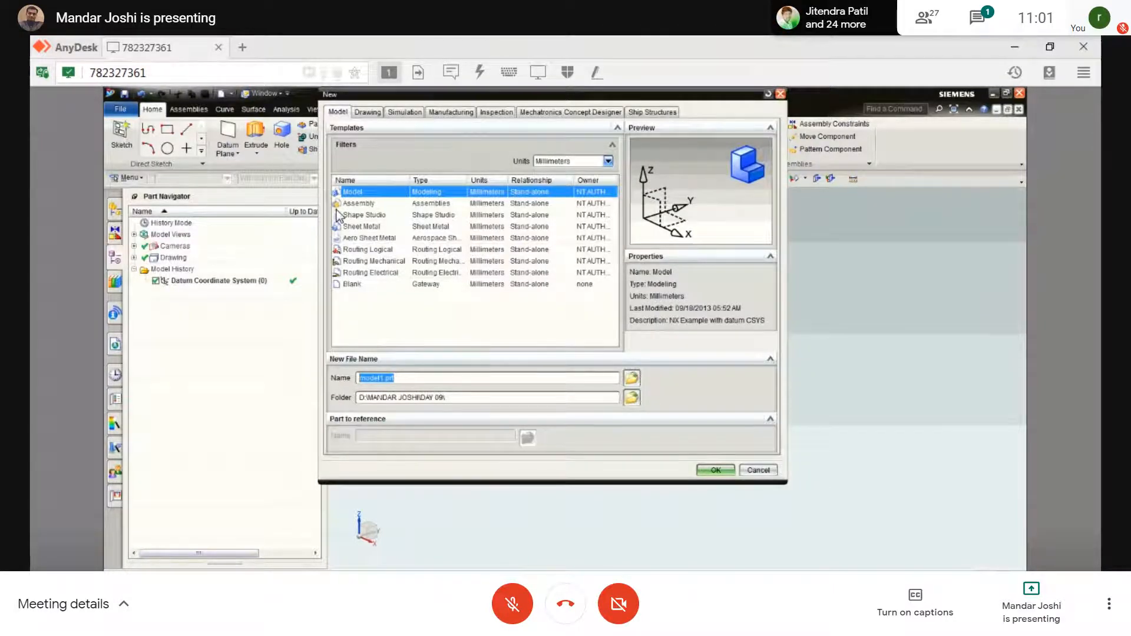
pyautogui.click(716, 471)
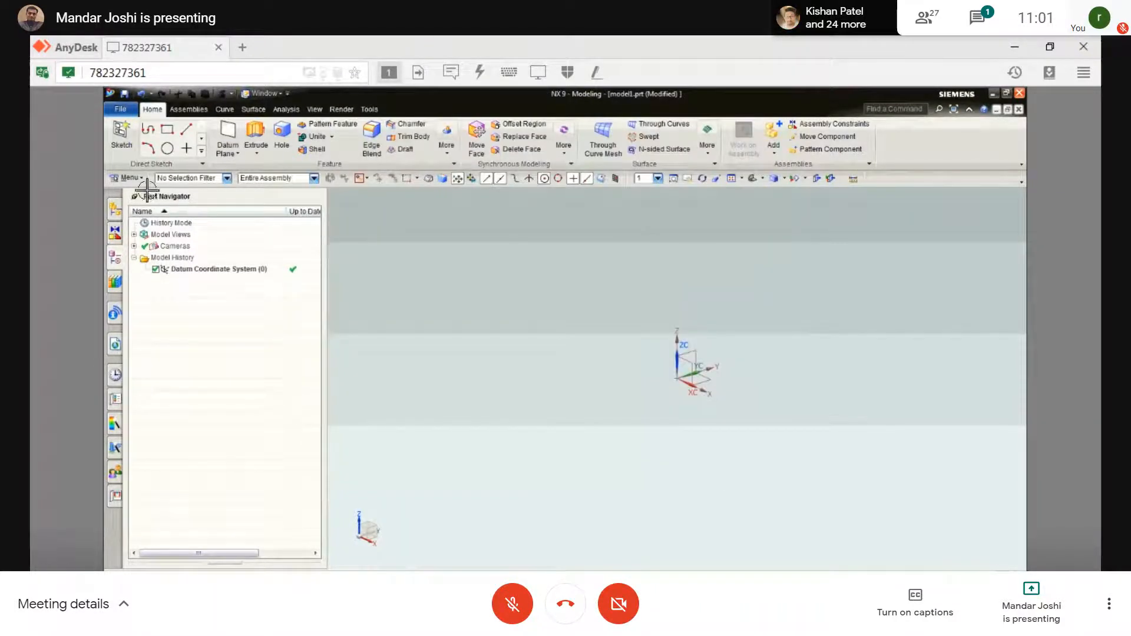
# - Switch the new part to Drafting and add a sheet from the A2 - Size template, leaving the title block unfilled
pyautogui.click(118, 110)
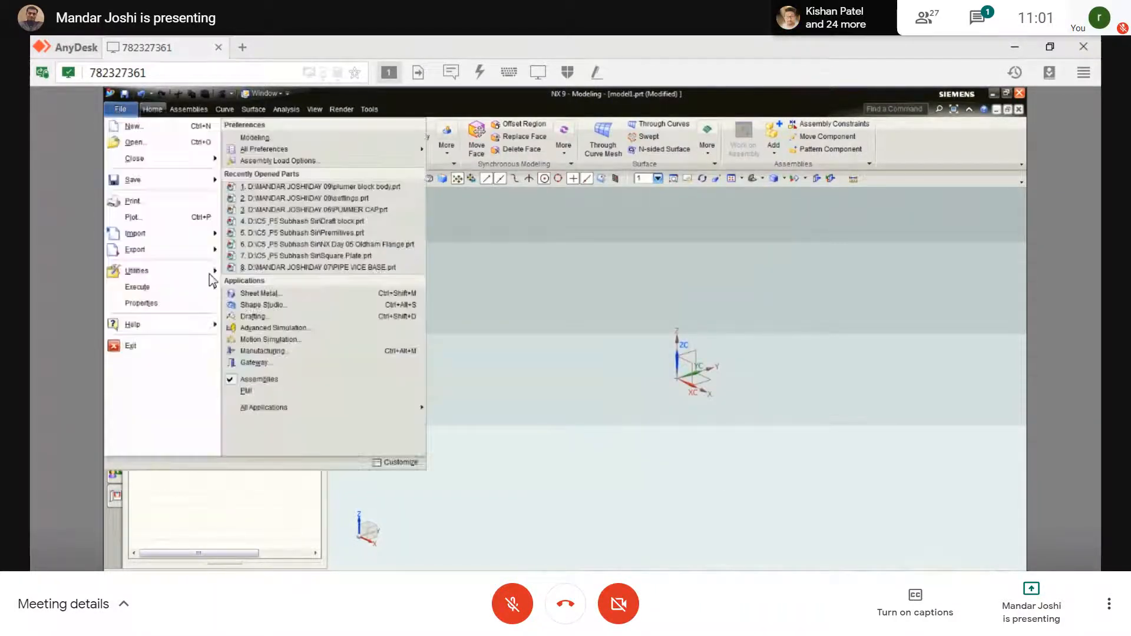
pyautogui.click(254, 316)
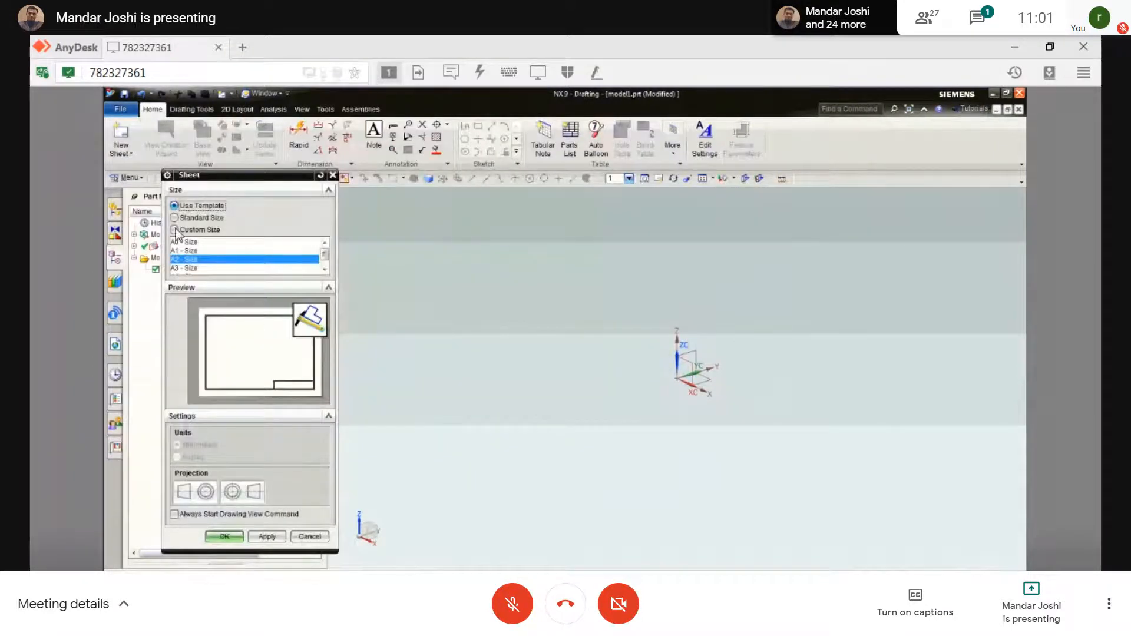
pyautogui.click(221, 537)
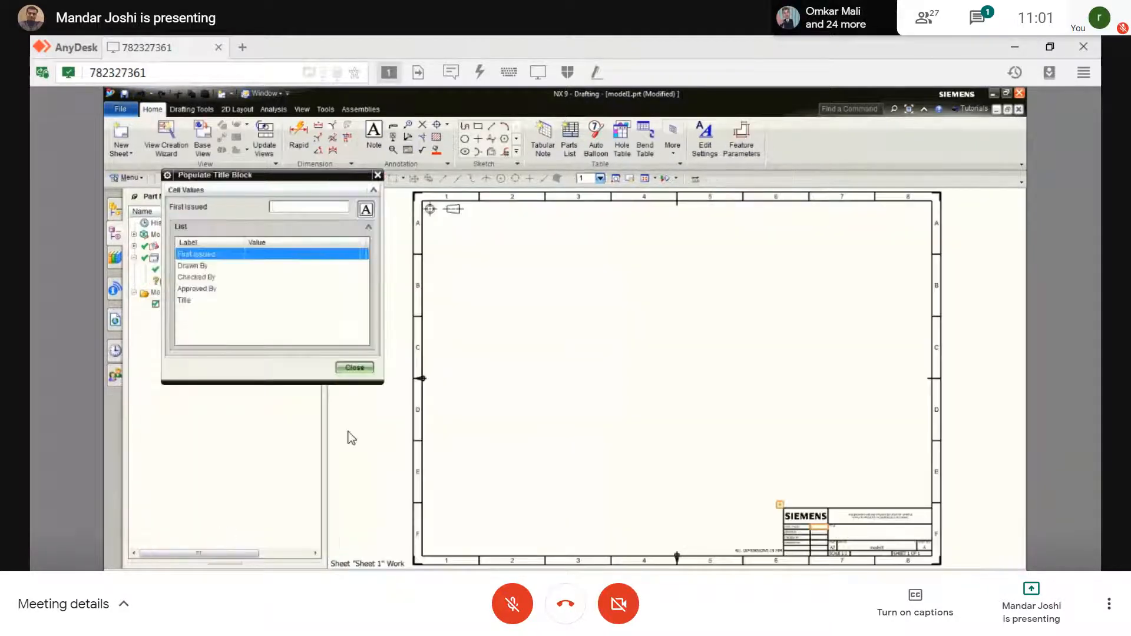
pyautogui.click(370, 364)
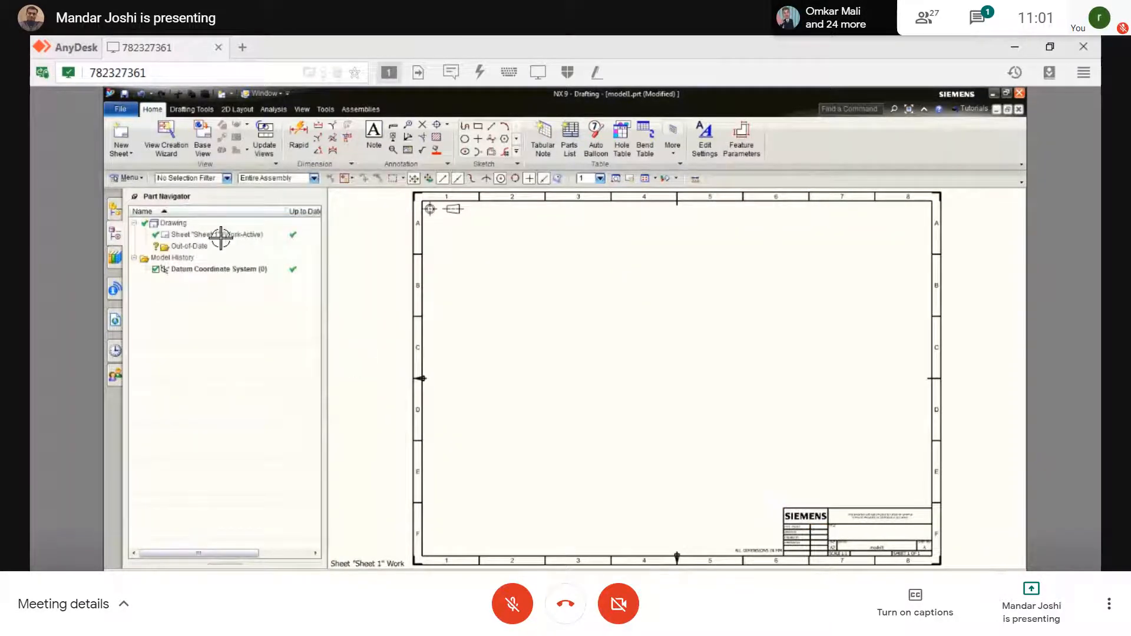
# - Check the tolerance text height in the new part's drafting preferences without changing anything
pyautogui.click(135, 177)
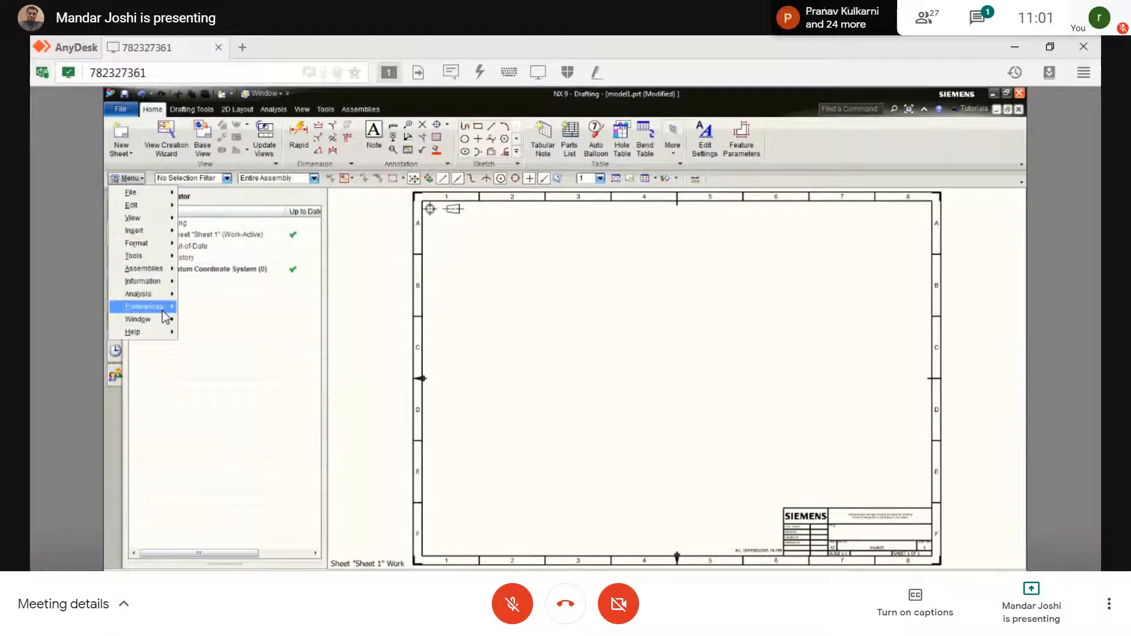
pyautogui.moveTo(156, 307)
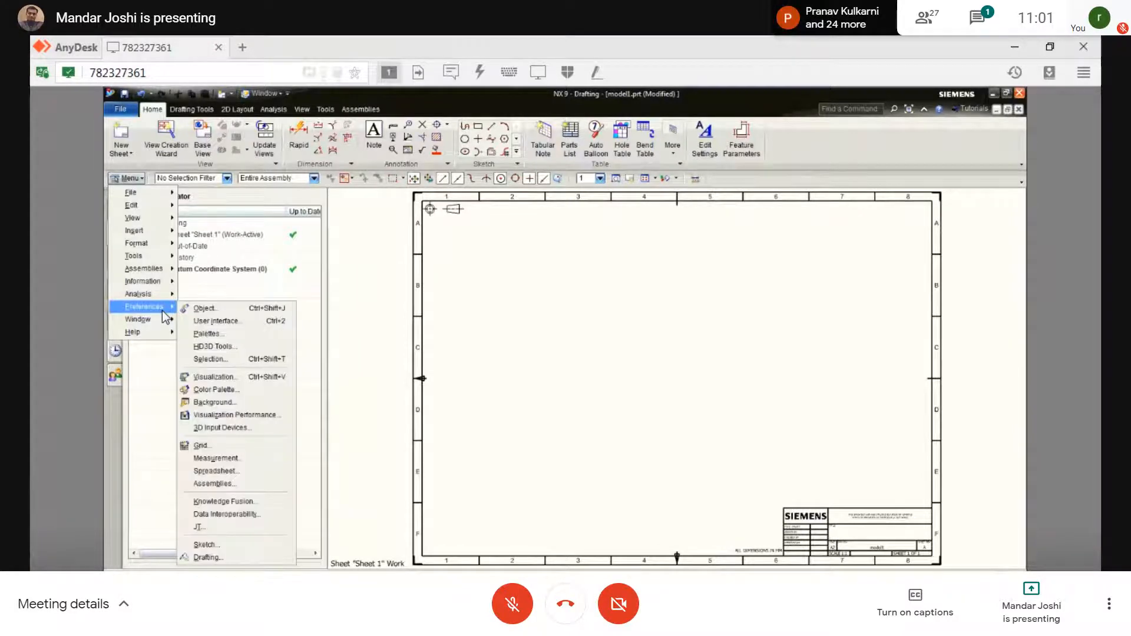
pyautogui.click(211, 557)
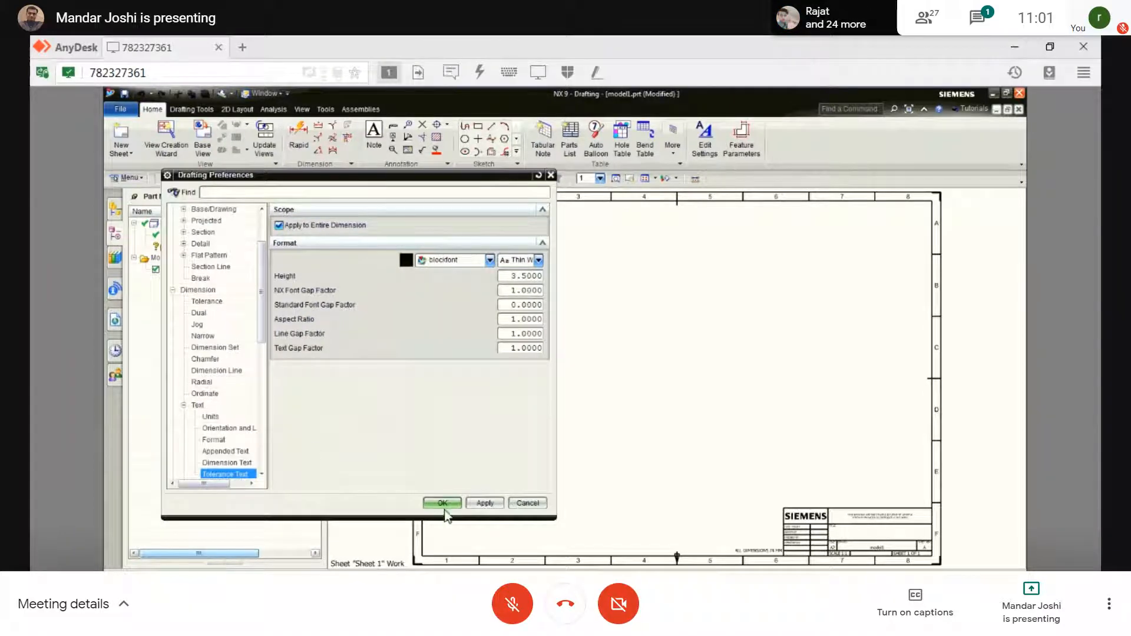
pyautogui.click(528, 503)
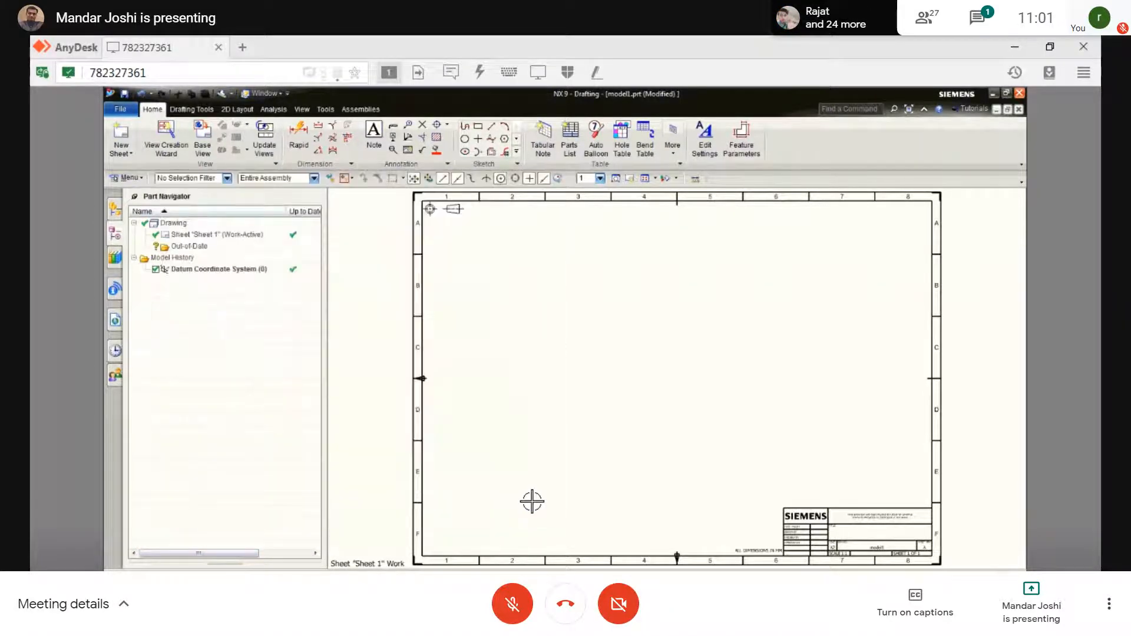
# - Close model1.prt without saving and open the settings part from the DAY 09 folder
pyautogui.click(1020, 111)
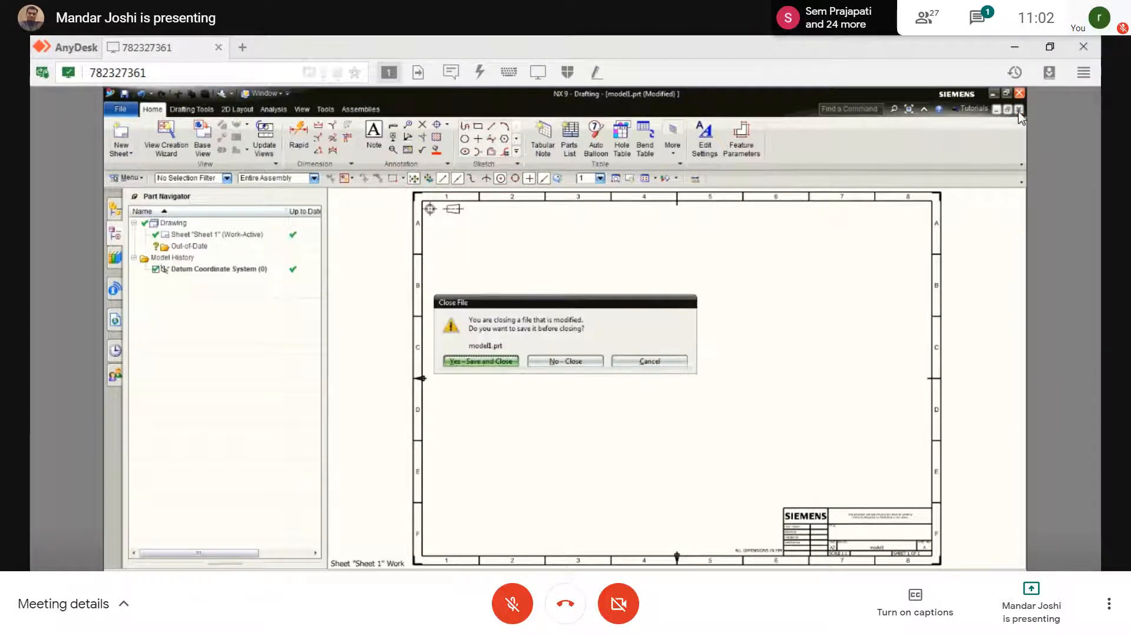
pyautogui.click(575, 361)
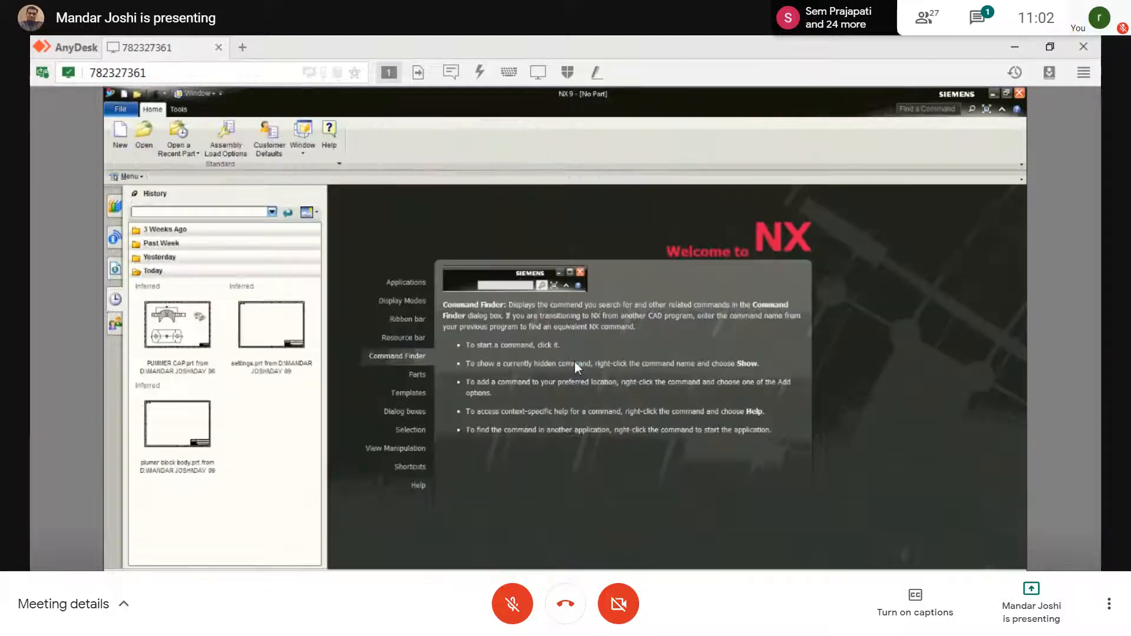
pyautogui.click(145, 148)
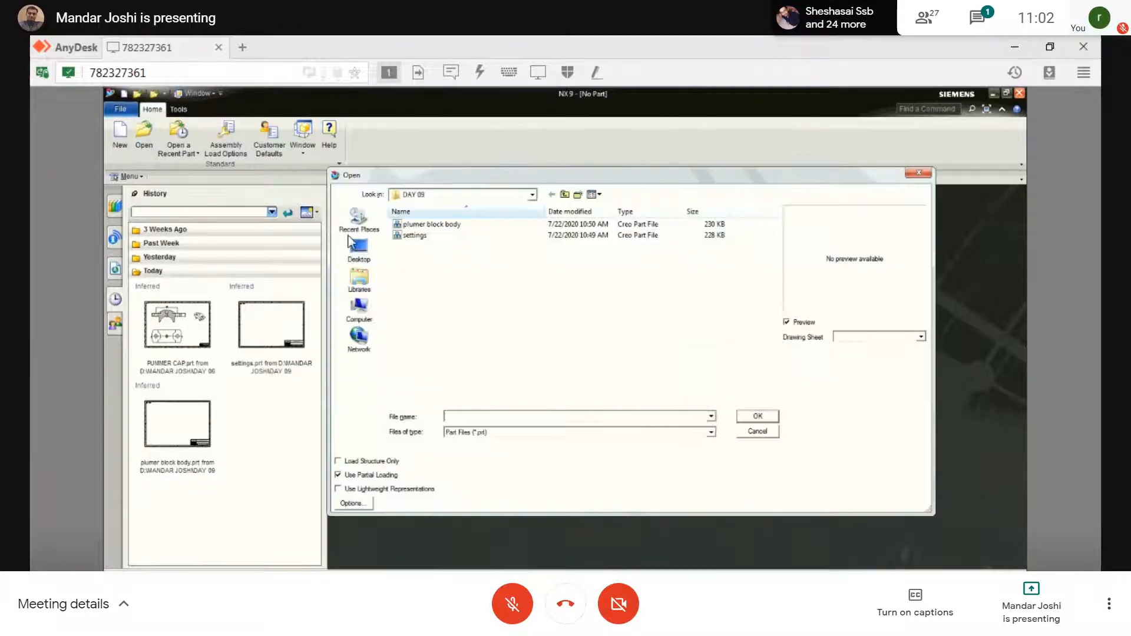
pyautogui.click(411, 237)
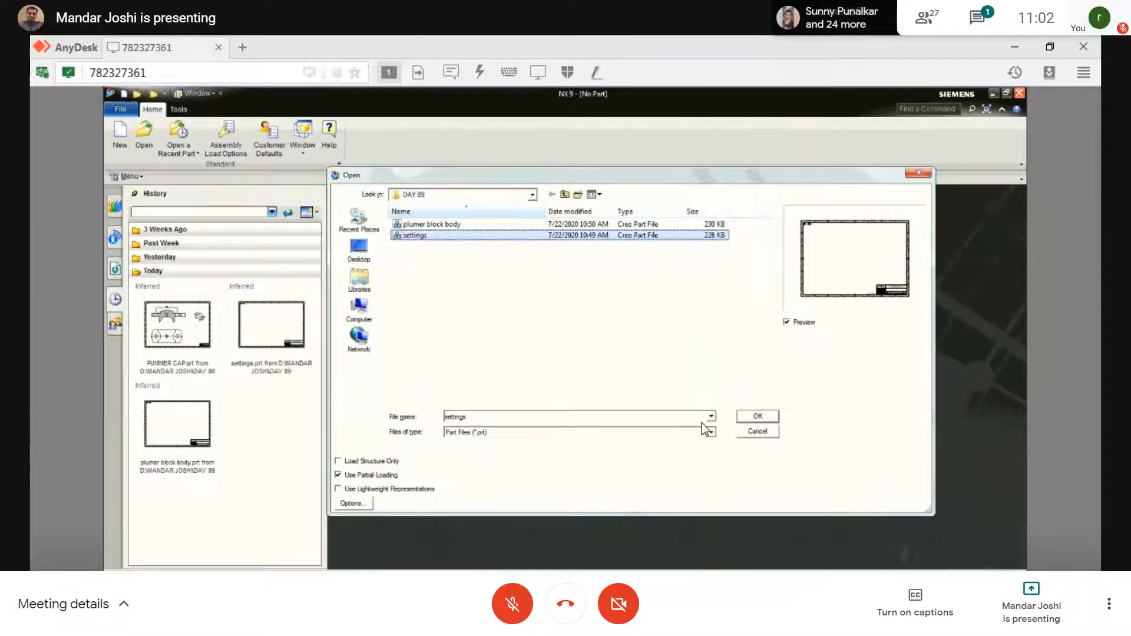
pyautogui.click(749, 419)
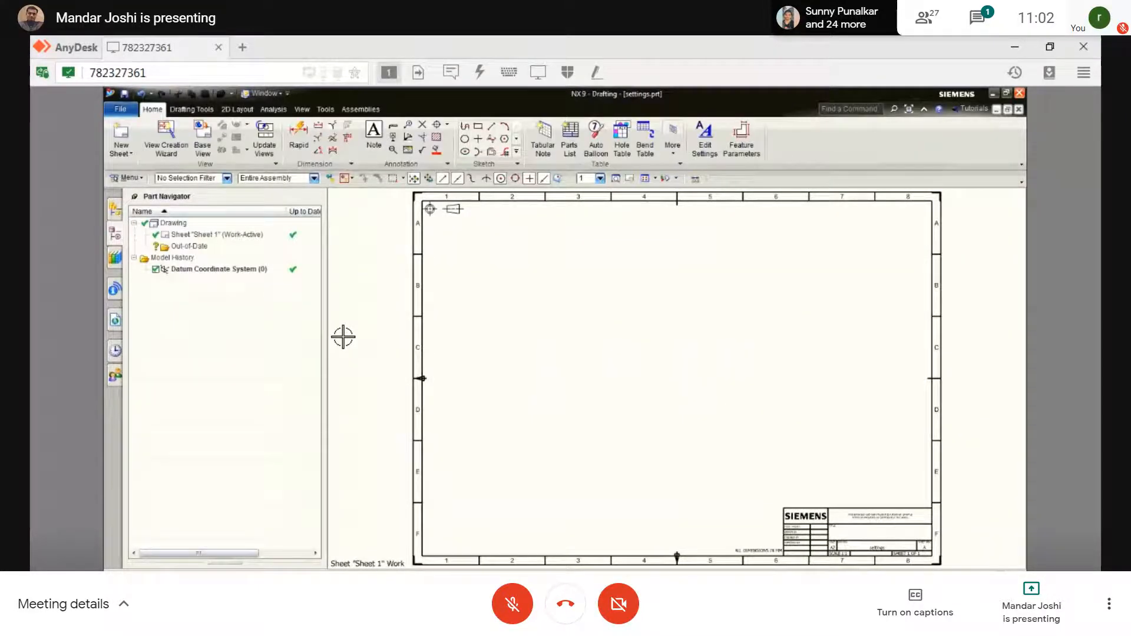
# - Open the plumer block body part from the DAY 09 folder, reopening the copy that is already loaded
pyautogui.click(117, 113)
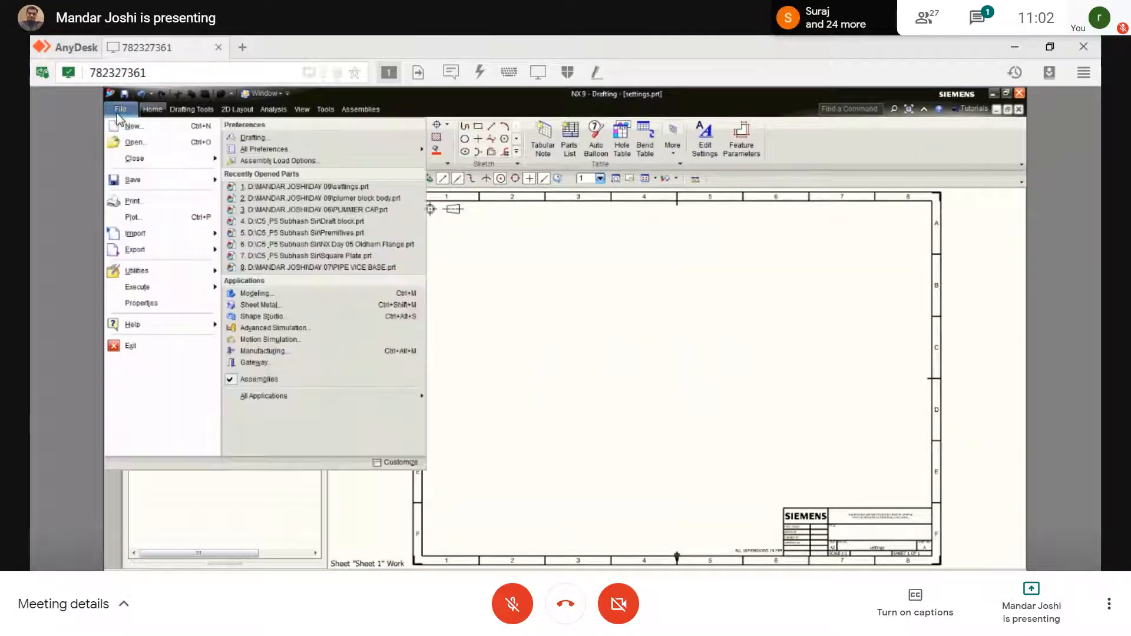
pyautogui.click(128, 142)
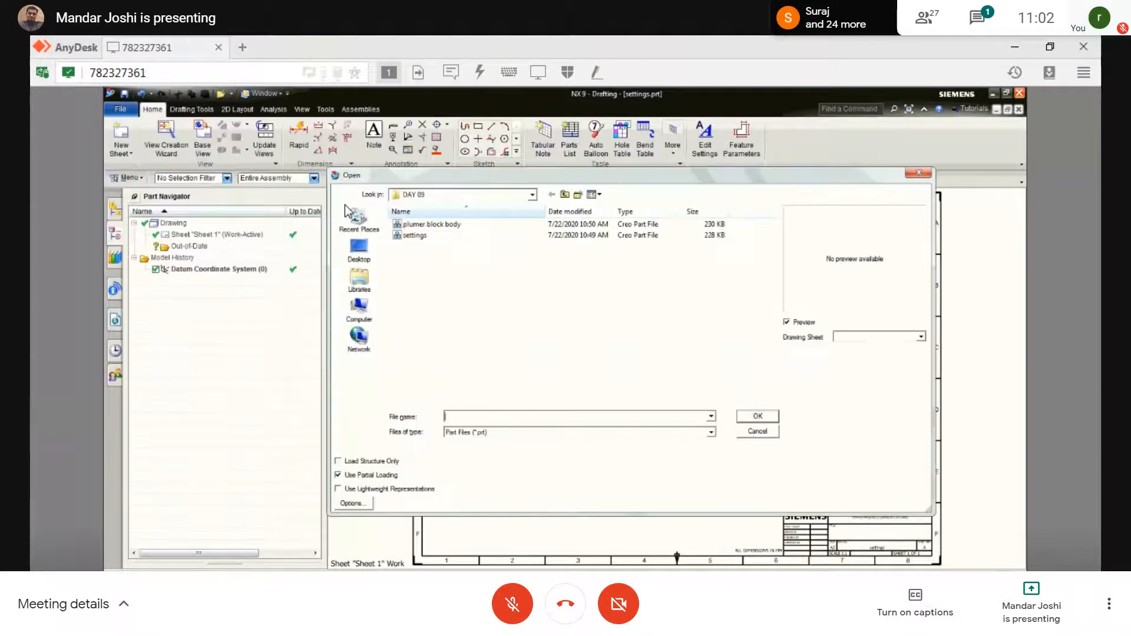
pyautogui.click(429, 224)
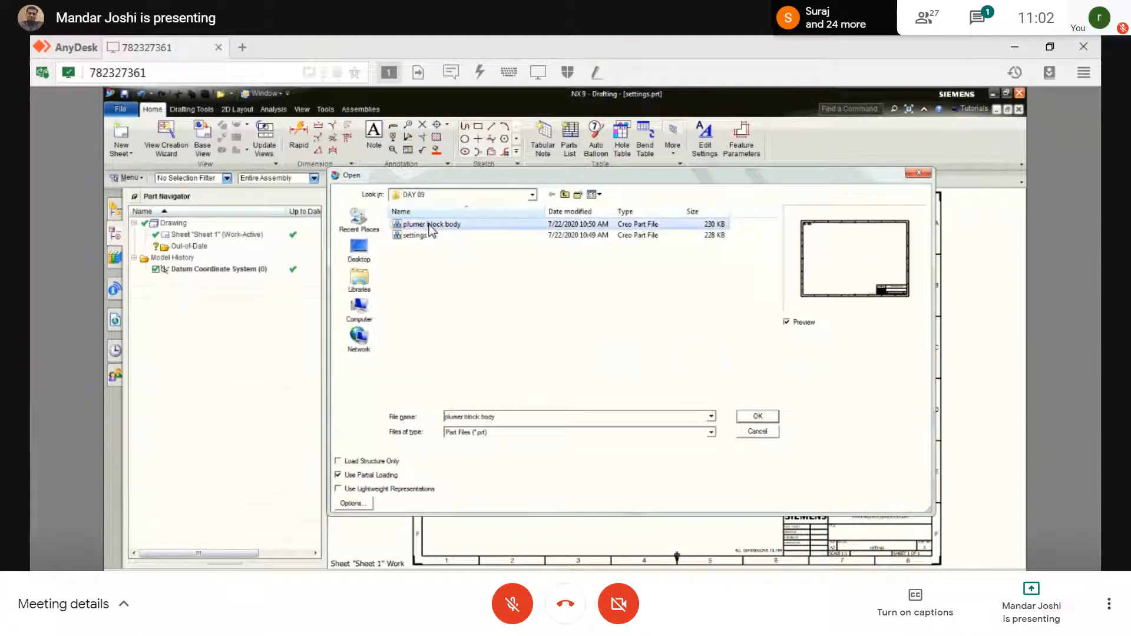
pyautogui.click(764, 417)
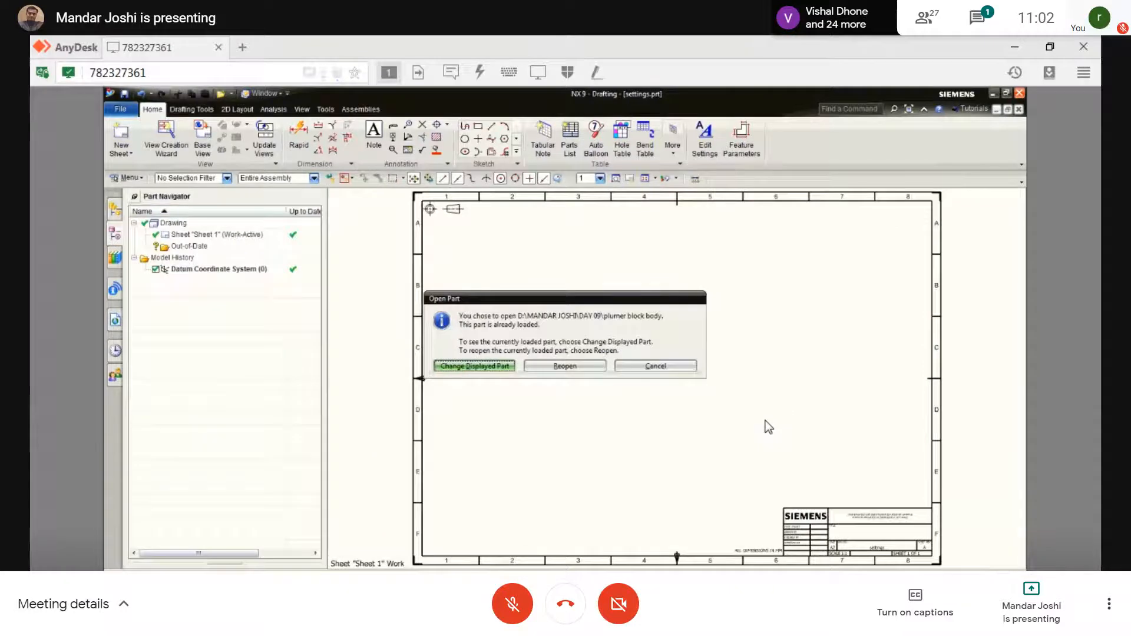
pyautogui.click(553, 366)
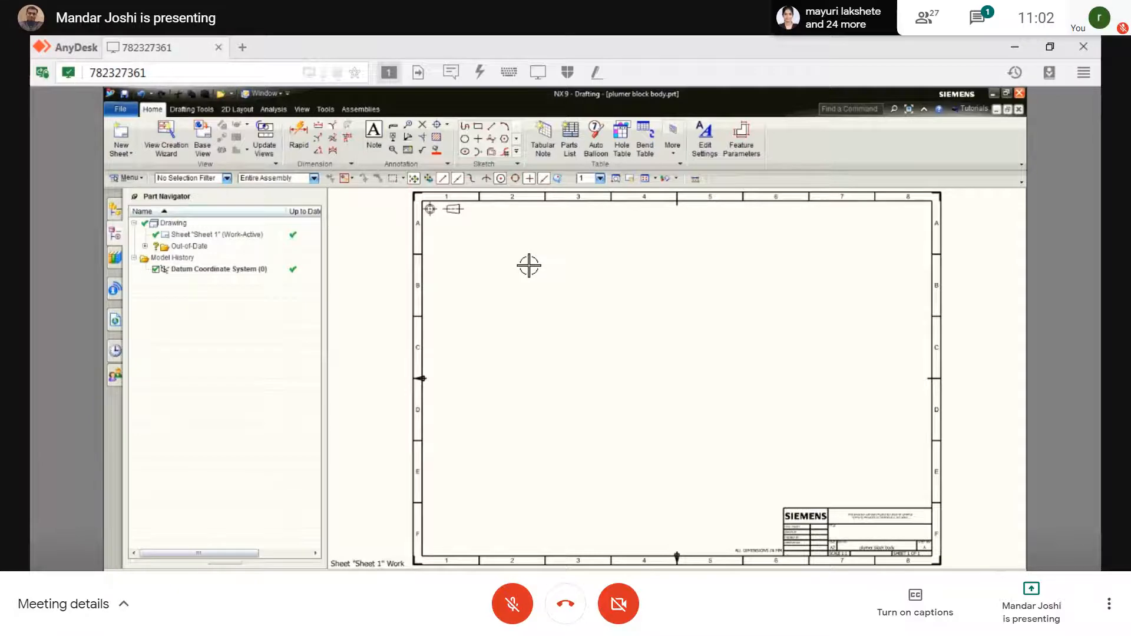
# - Close the plumer block body part and create a new millimeter part named base from the Model template in the DAY 09 folder
pyautogui.click(1018, 110)
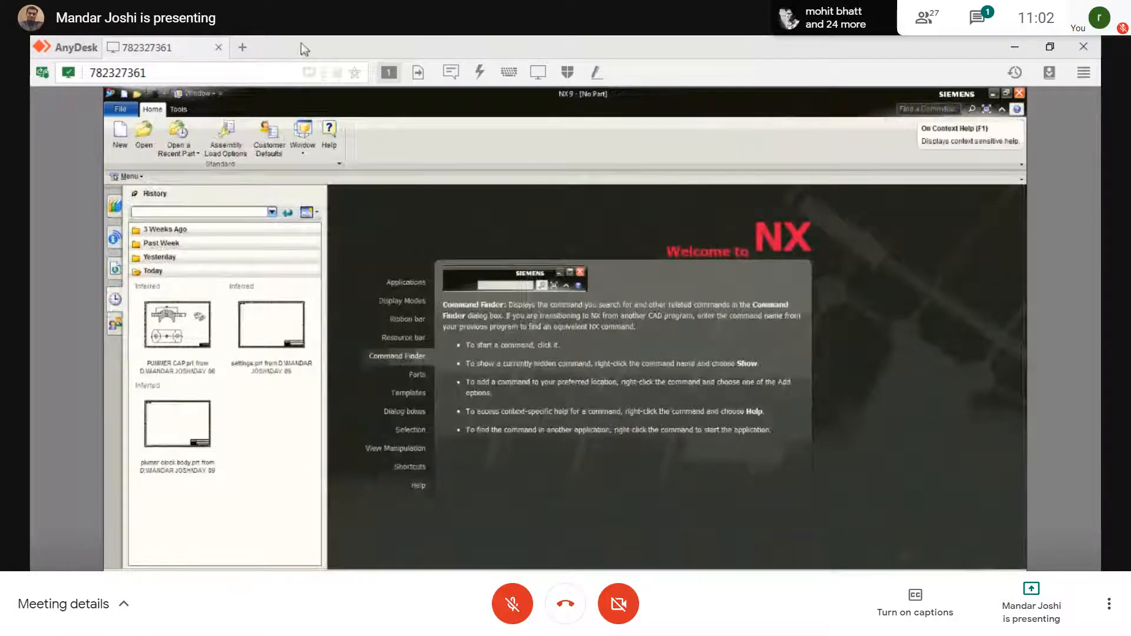
pyautogui.click(120, 144)
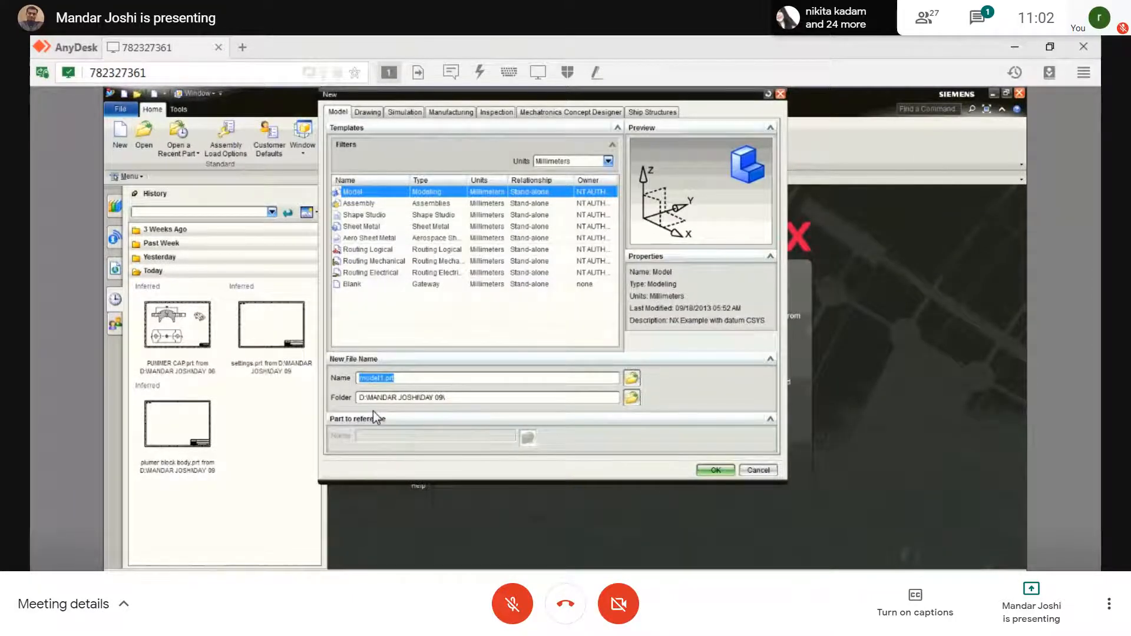
pyautogui.write('base')
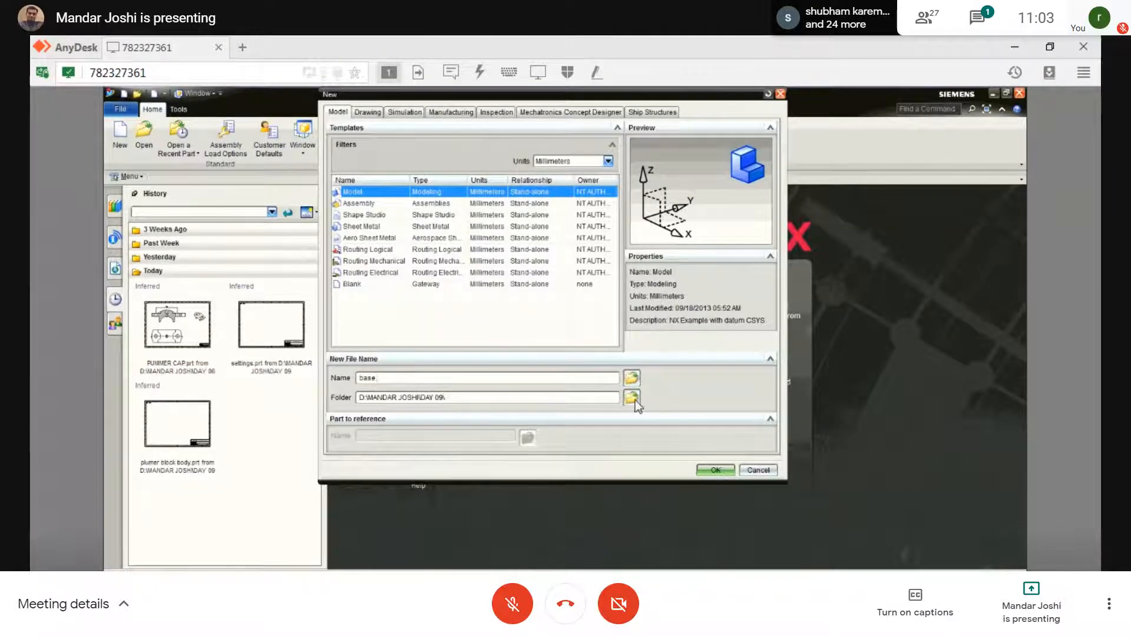
pyautogui.click(717, 471)
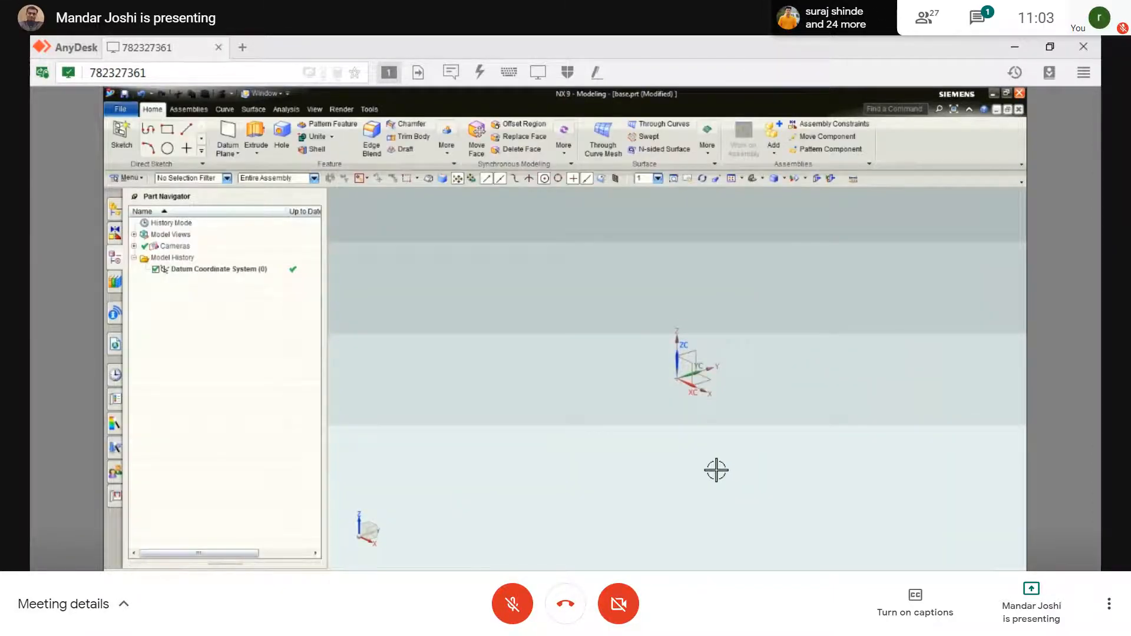
# - Switch the base part to Drafting and add a sheet from the A2 - Size template, leaving the title block unfilled
pyautogui.click(120, 110)
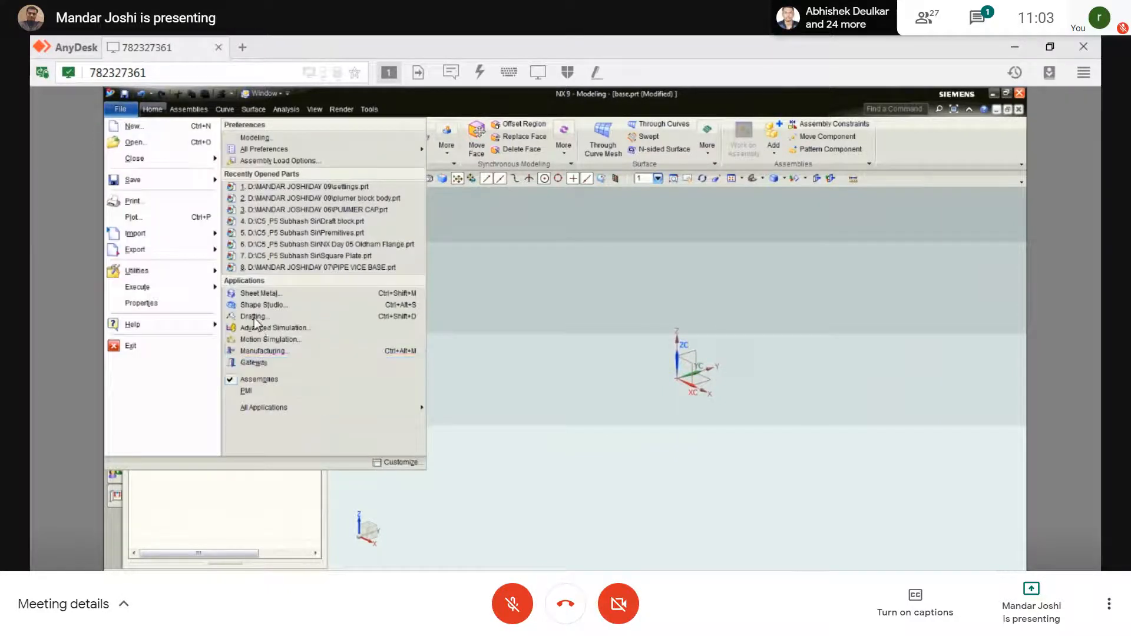
pyautogui.click(254, 317)
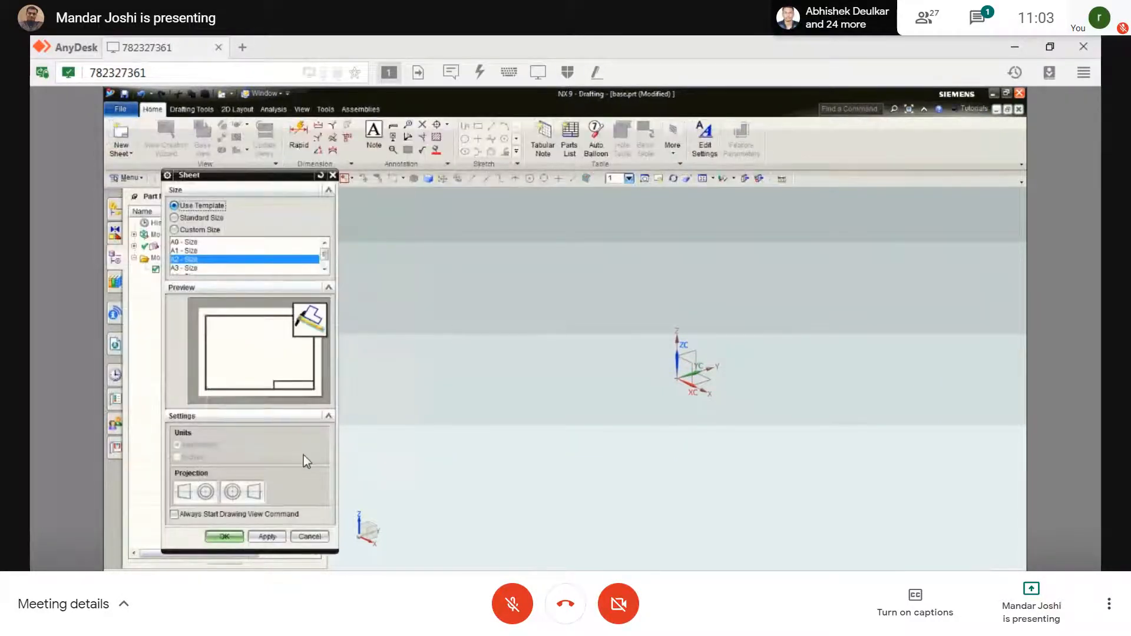
pyautogui.click(224, 536)
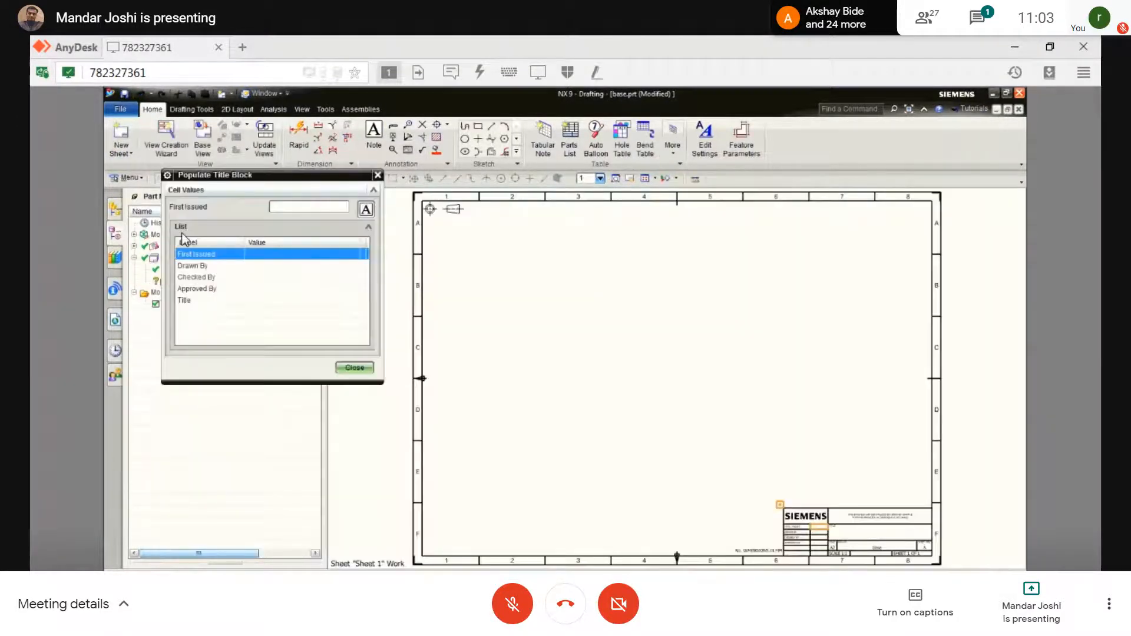
pyautogui.click(354, 369)
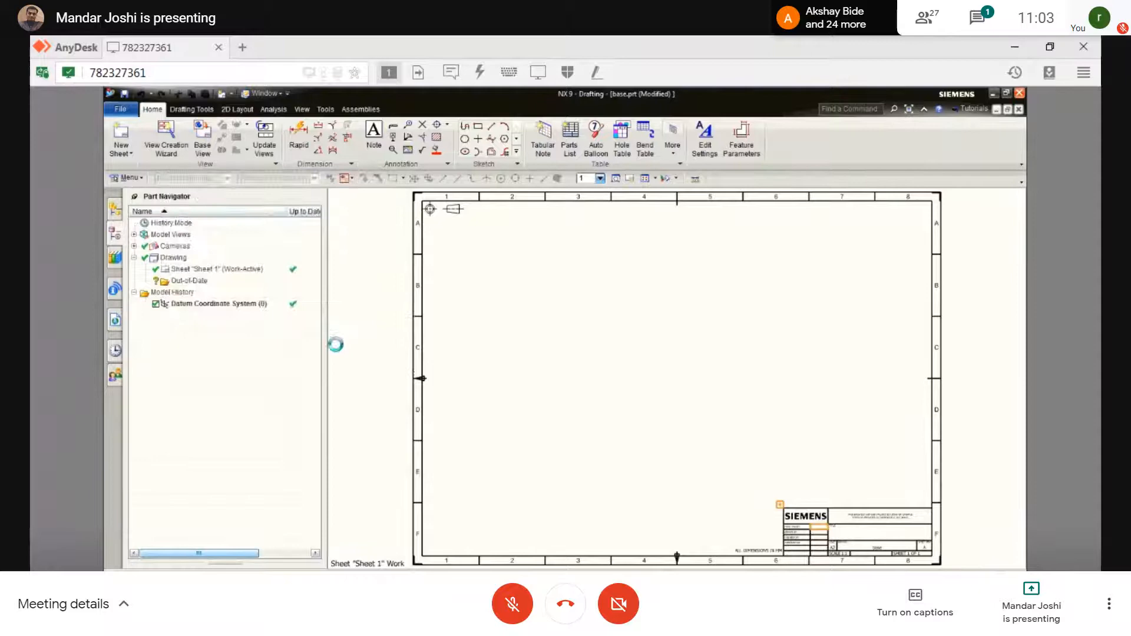
# - Check the tolerance text format in the base part's drafting preferences without changing anything
pyautogui.click(127, 178)
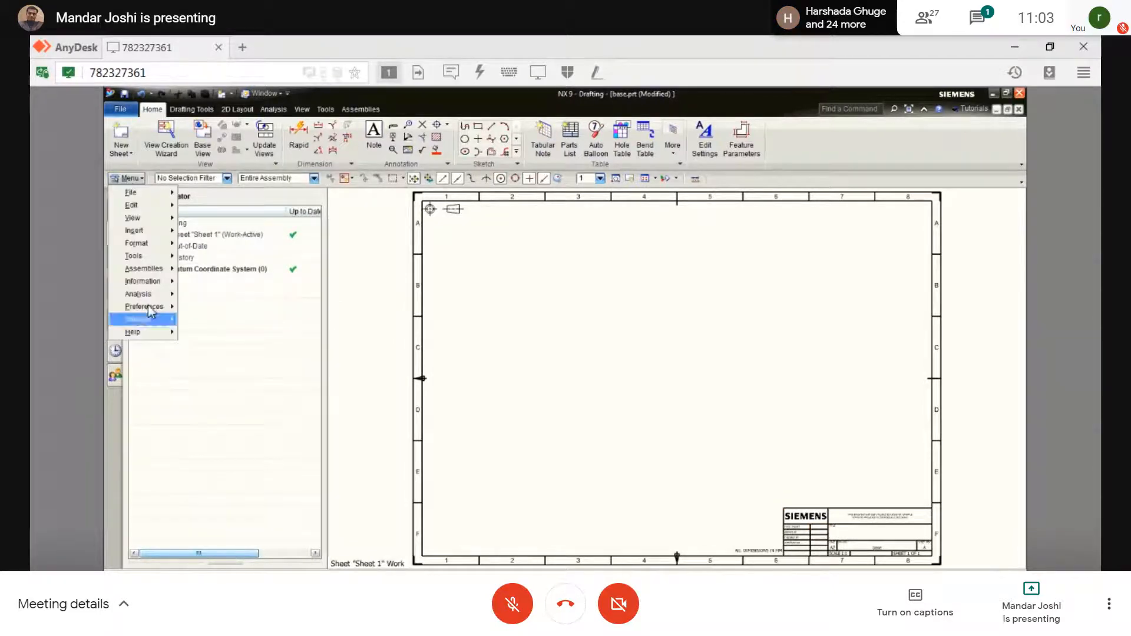
pyautogui.moveTo(148, 307)
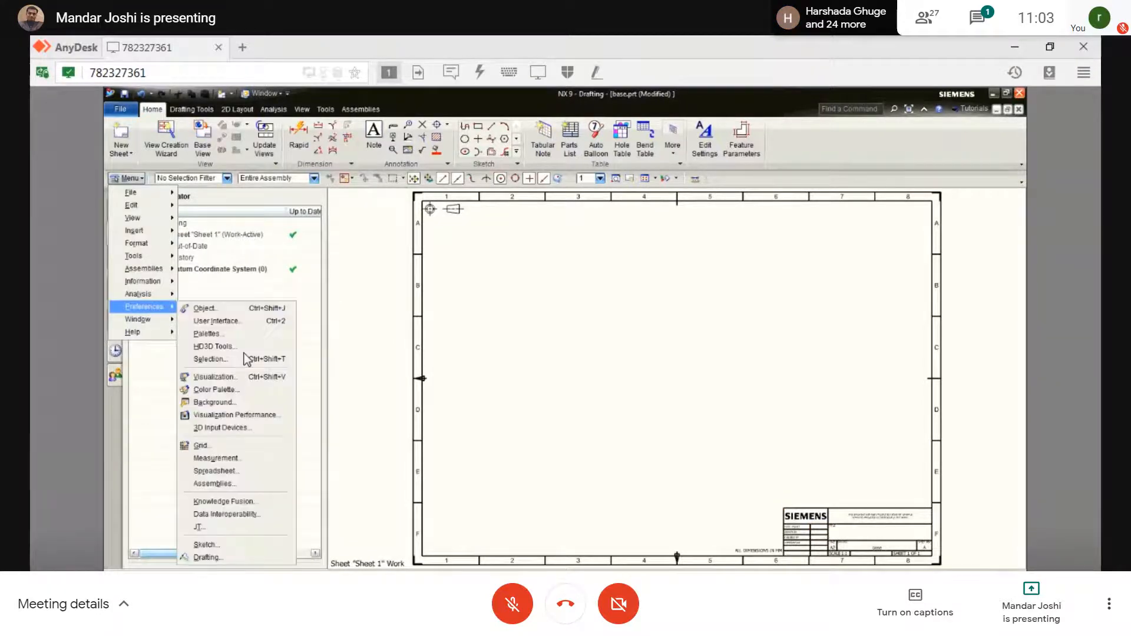
pyautogui.click(211, 558)
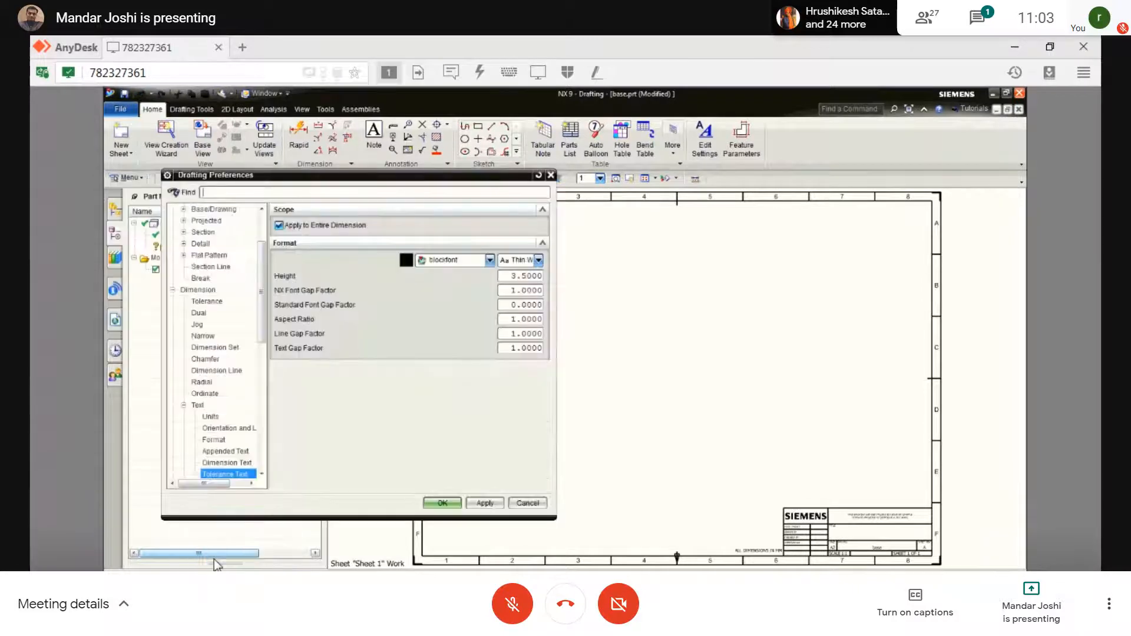
pyautogui.click(526, 503)
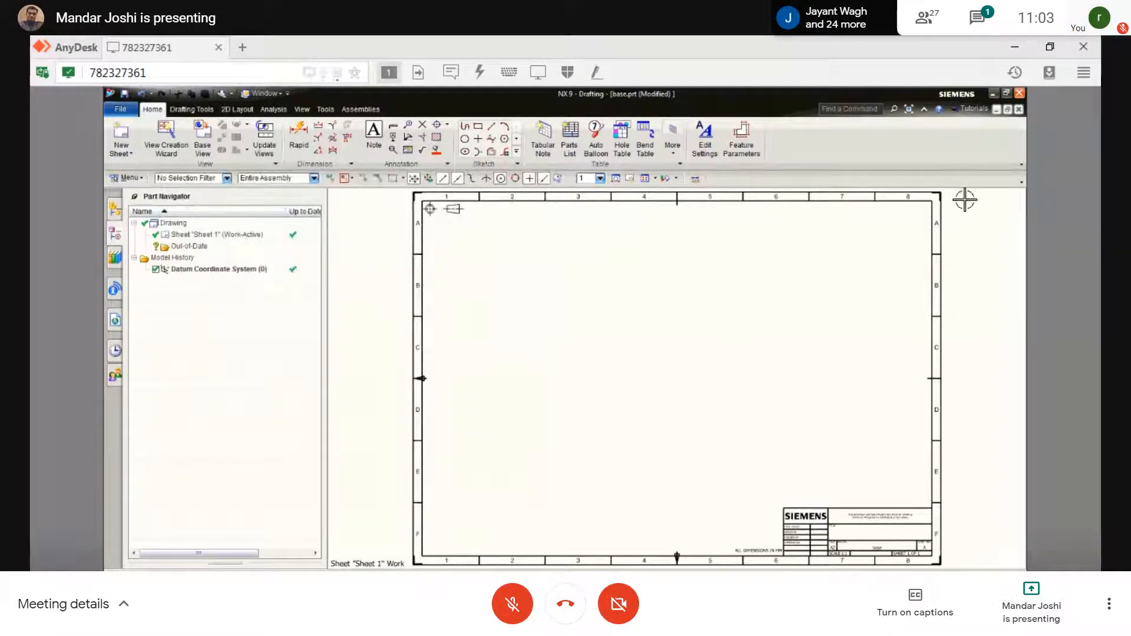
# - Close base.prt without saving and reopen the settings part from the DAY 09 folder
pyautogui.click(1019, 110)
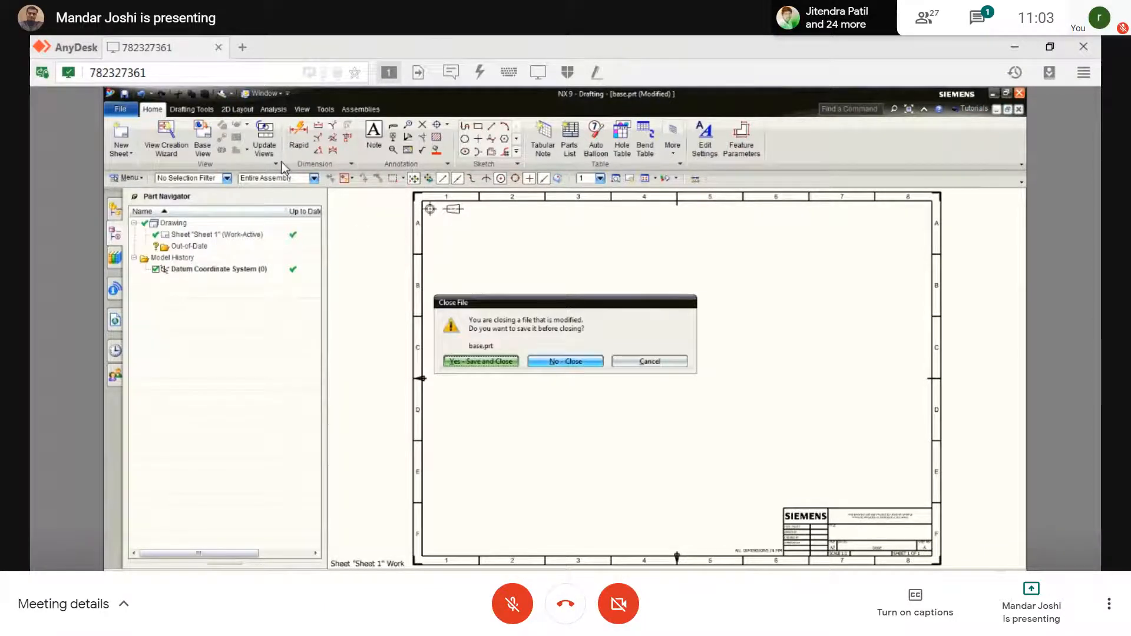
pyautogui.click(567, 362)
pyautogui.click(136, 94)
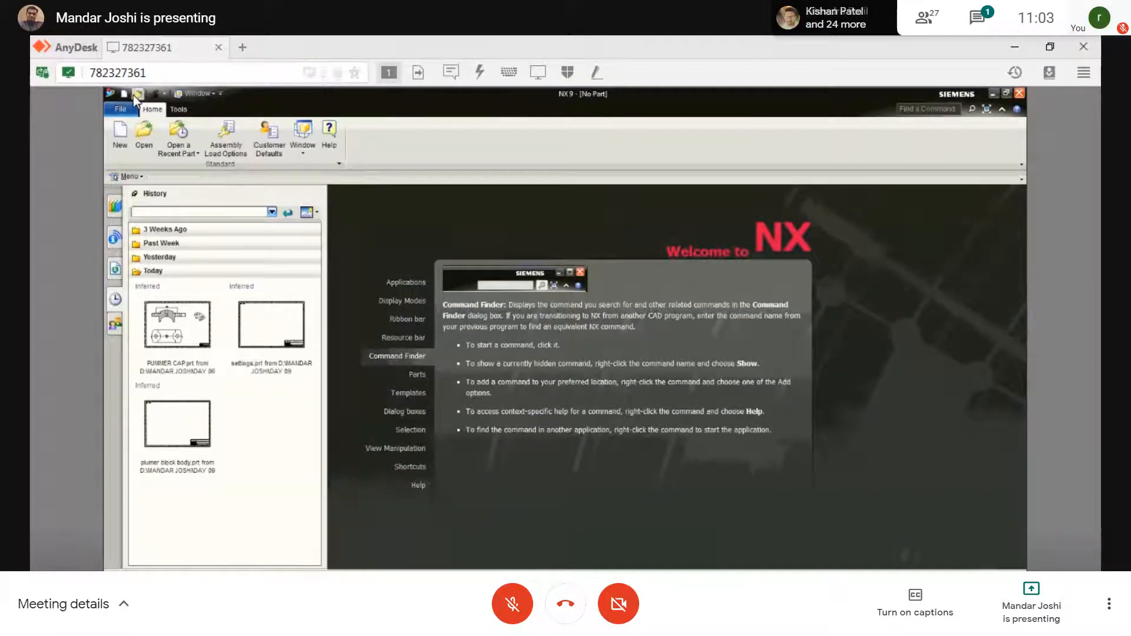
pyautogui.click(413, 236)
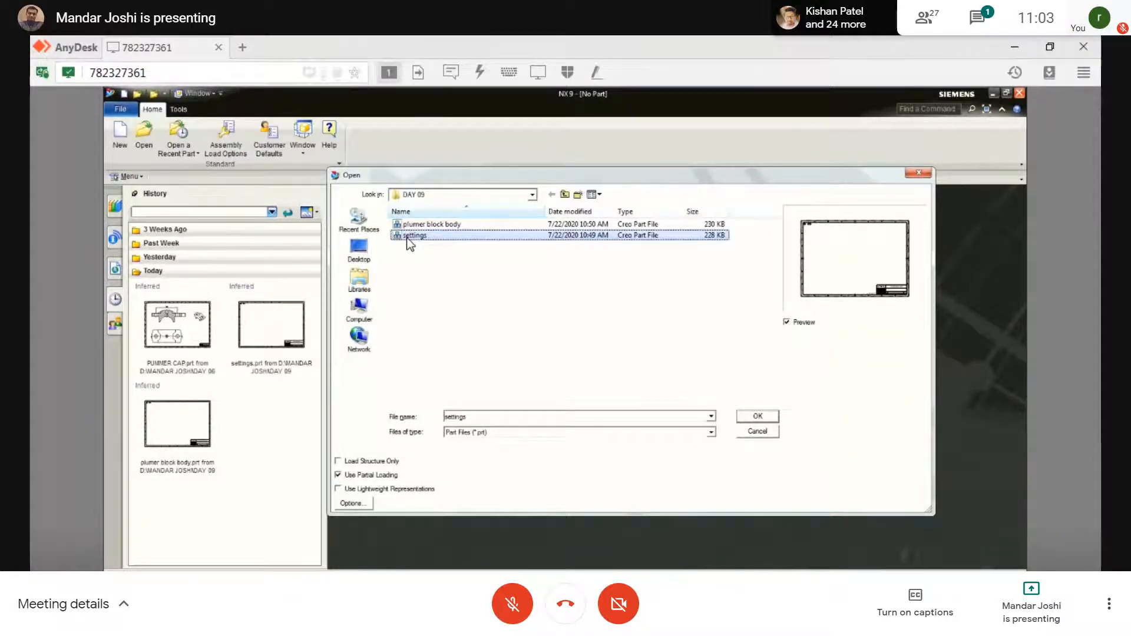
pyautogui.click(750, 418)
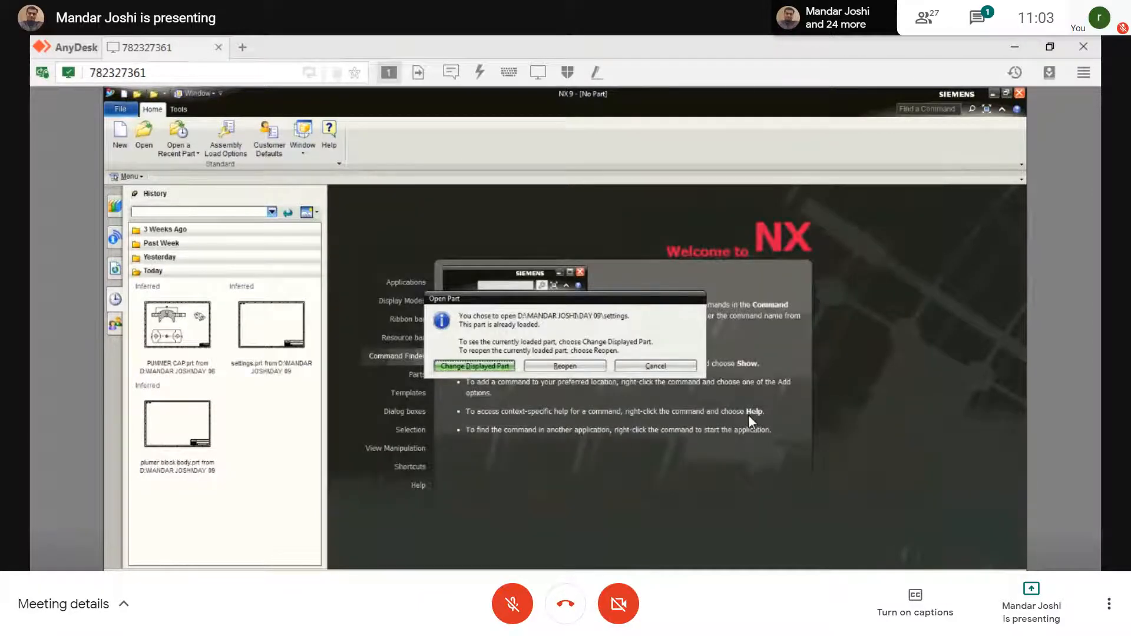
pyautogui.click(557, 367)
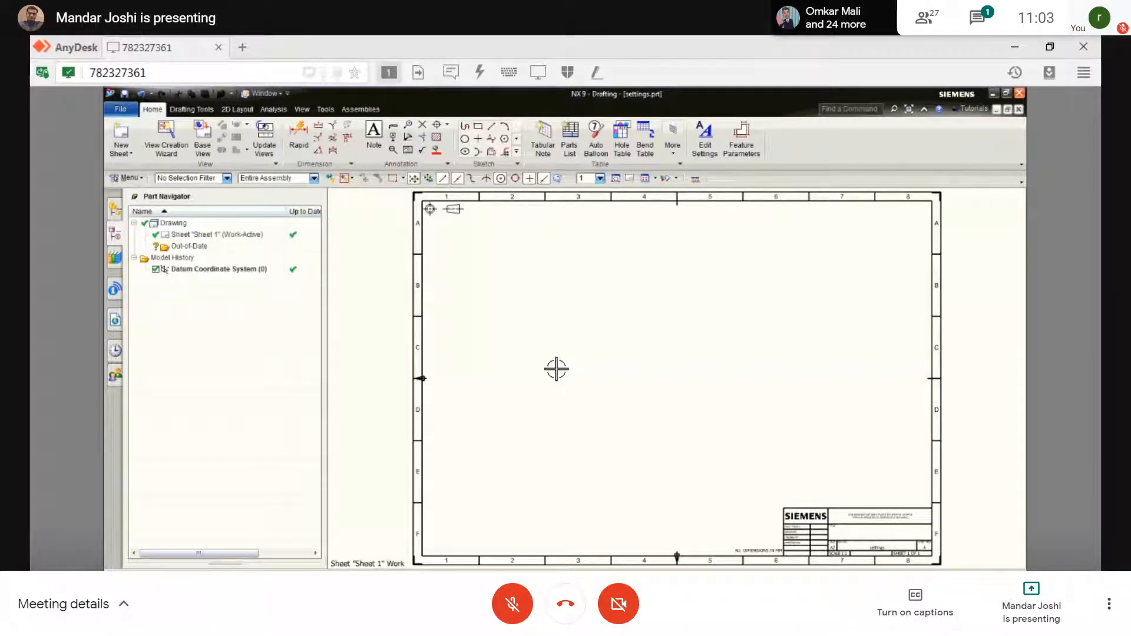
# - Save the settings part under the new name base in the DAY 09 folder
pyautogui.click(121, 109)
pyautogui.moveTo(184, 178)
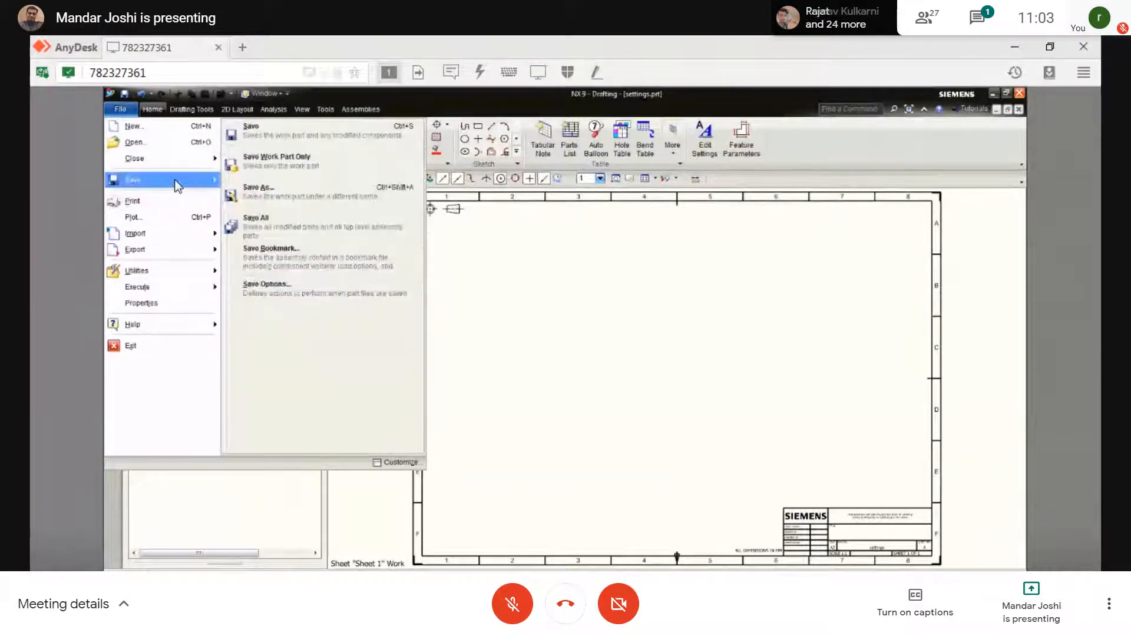
pyautogui.click(257, 196)
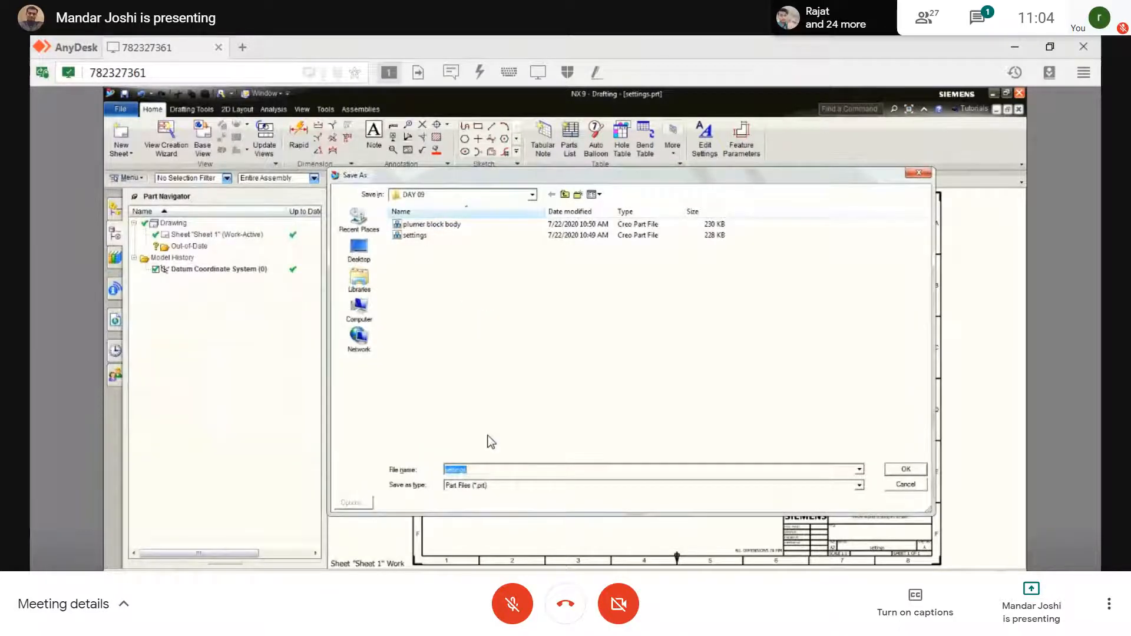
pyautogui.write('ba')
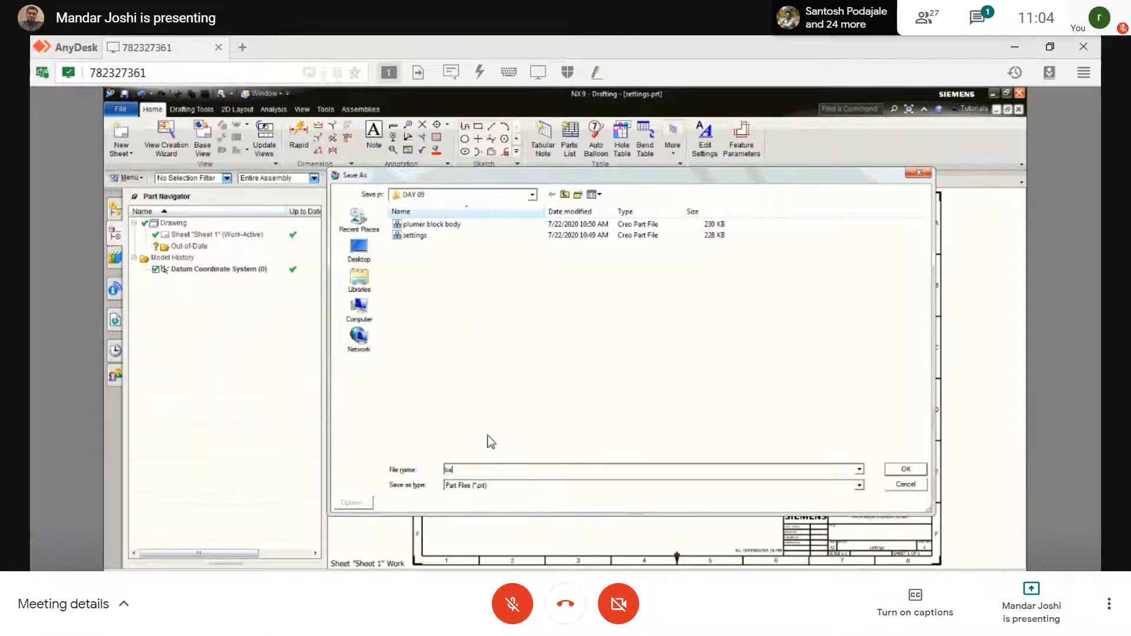
pyautogui.write('se')
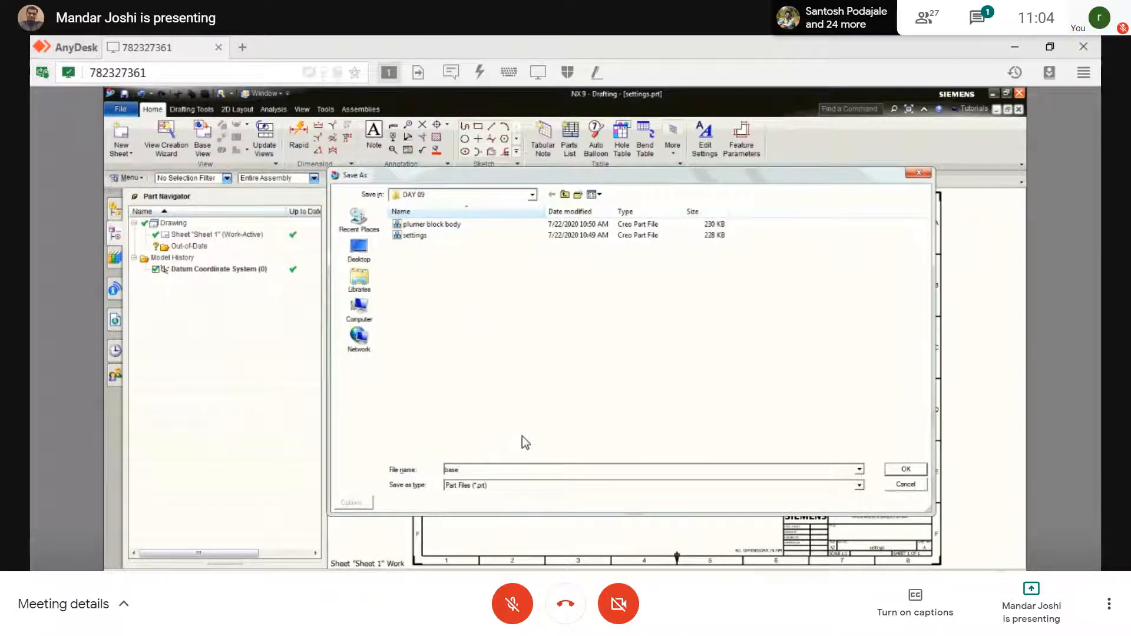
pyautogui.click(907, 469)
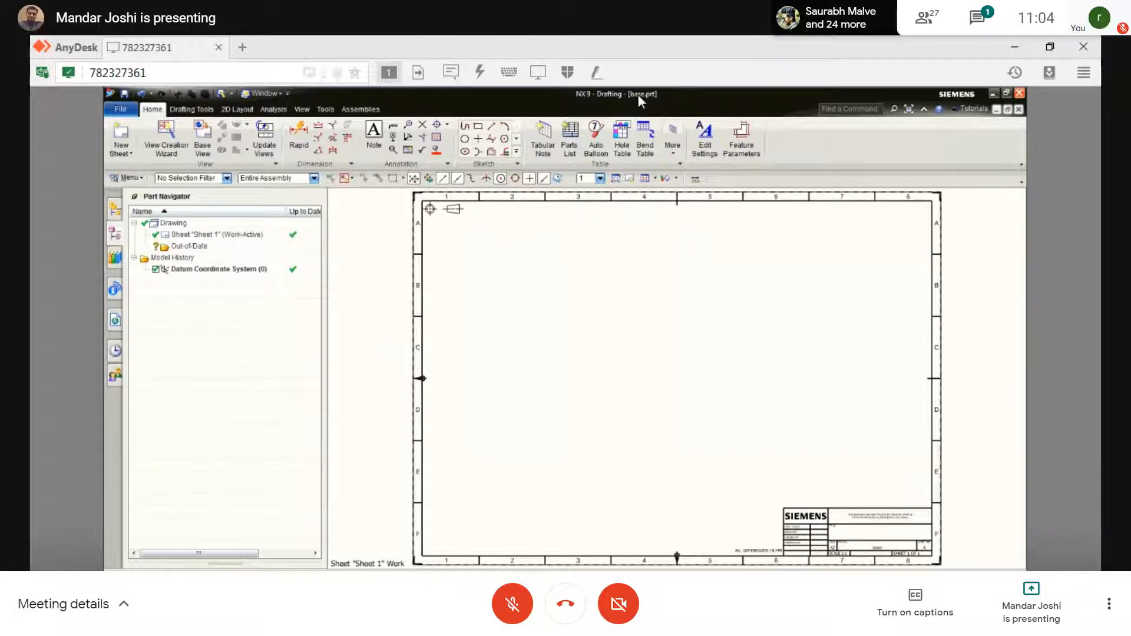
pyautogui.click(130, 179)
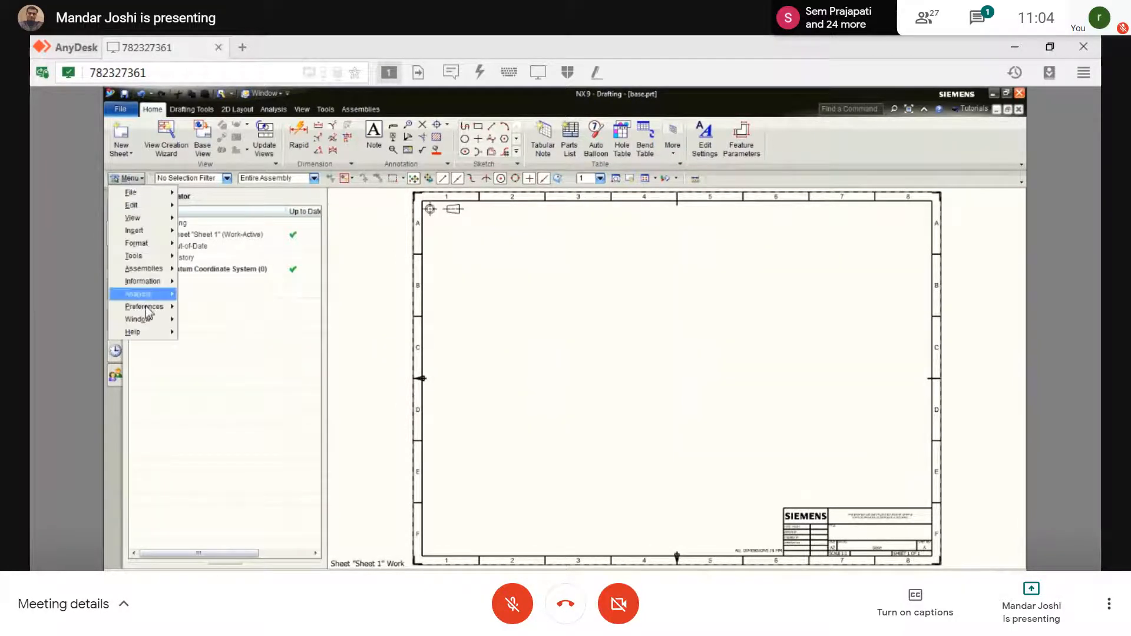
pyautogui.moveTo(146, 306)
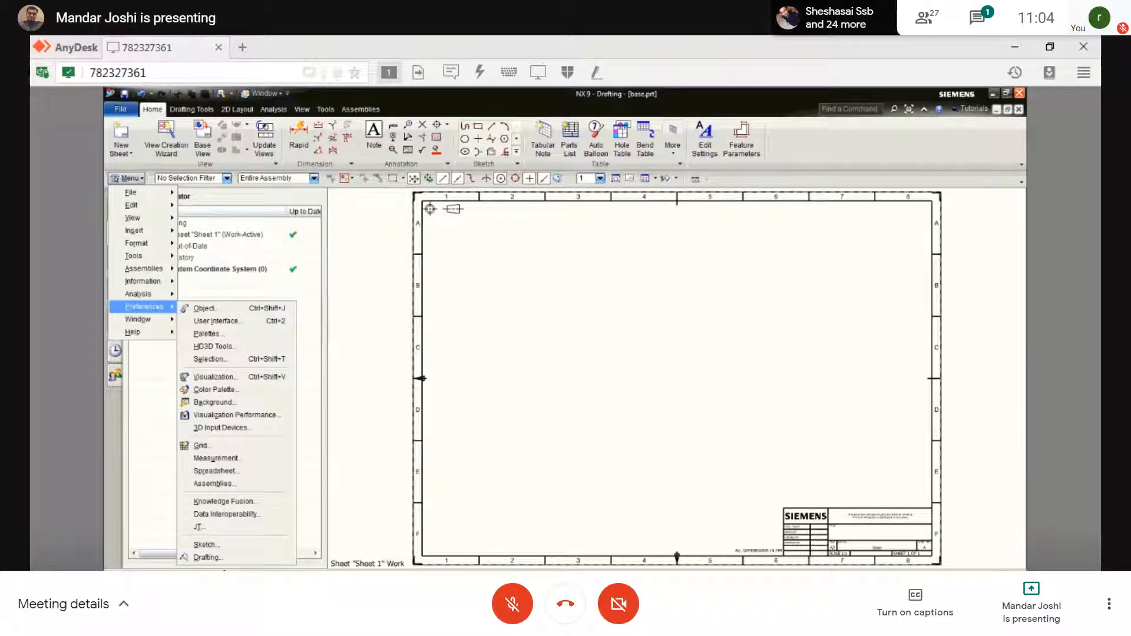
pyautogui.click(558, 450)
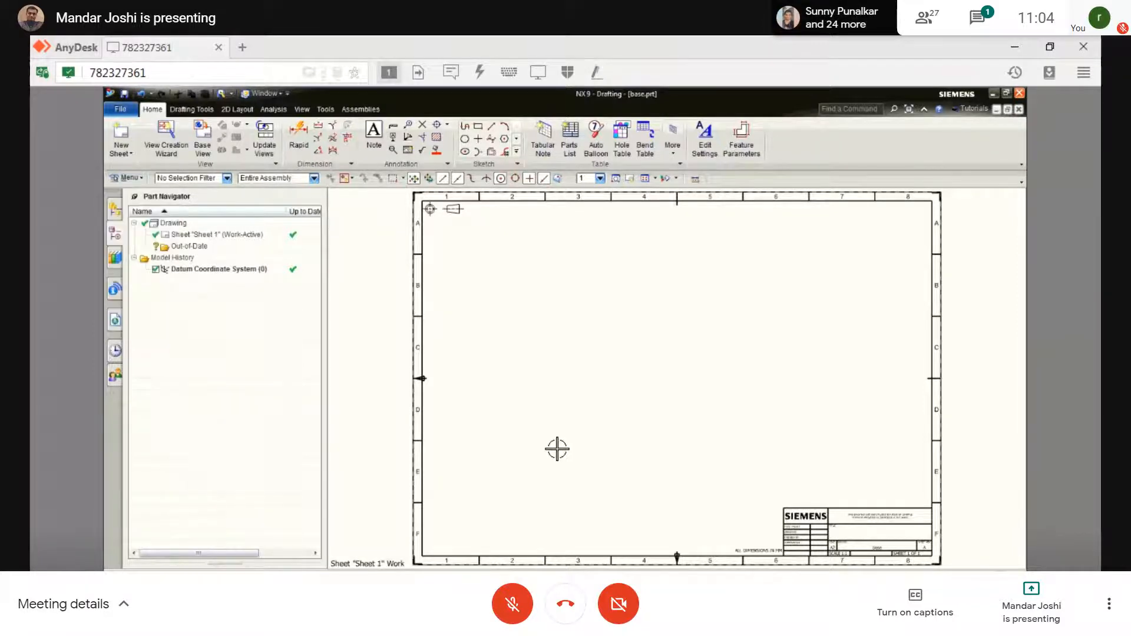
# - Return to Modeling and sketch a rectangle about 370 by 170 mm around the origin on the XY plane as an Extrude section
pyautogui.hotkey('ctrl', 'm')
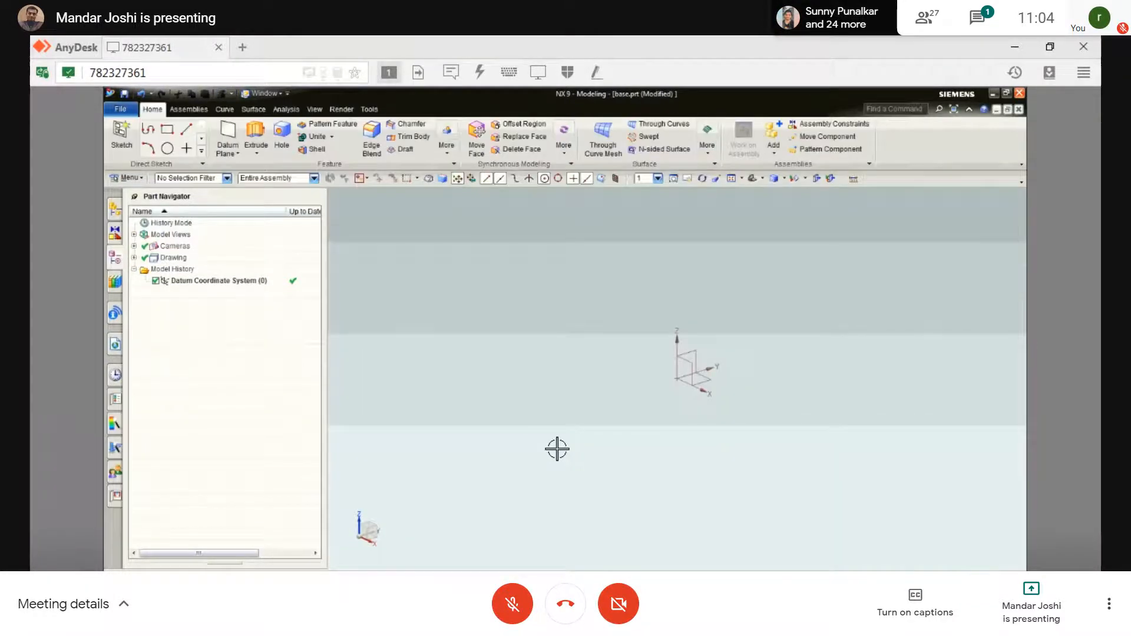
pyautogui.click(254, 153)
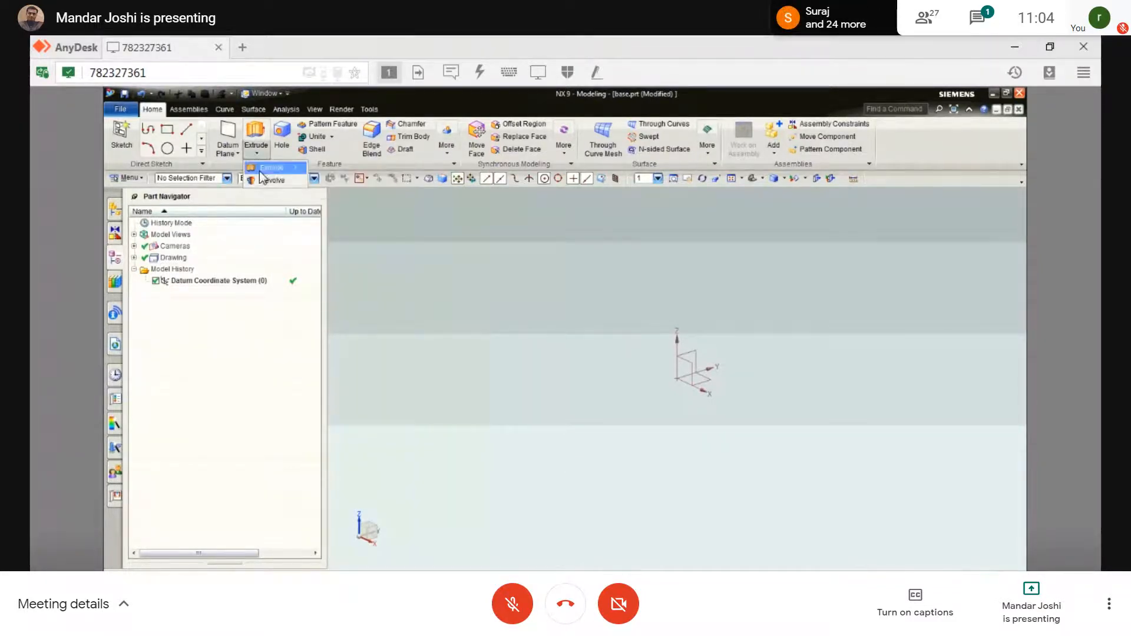
pyautogui.click(259, 169)
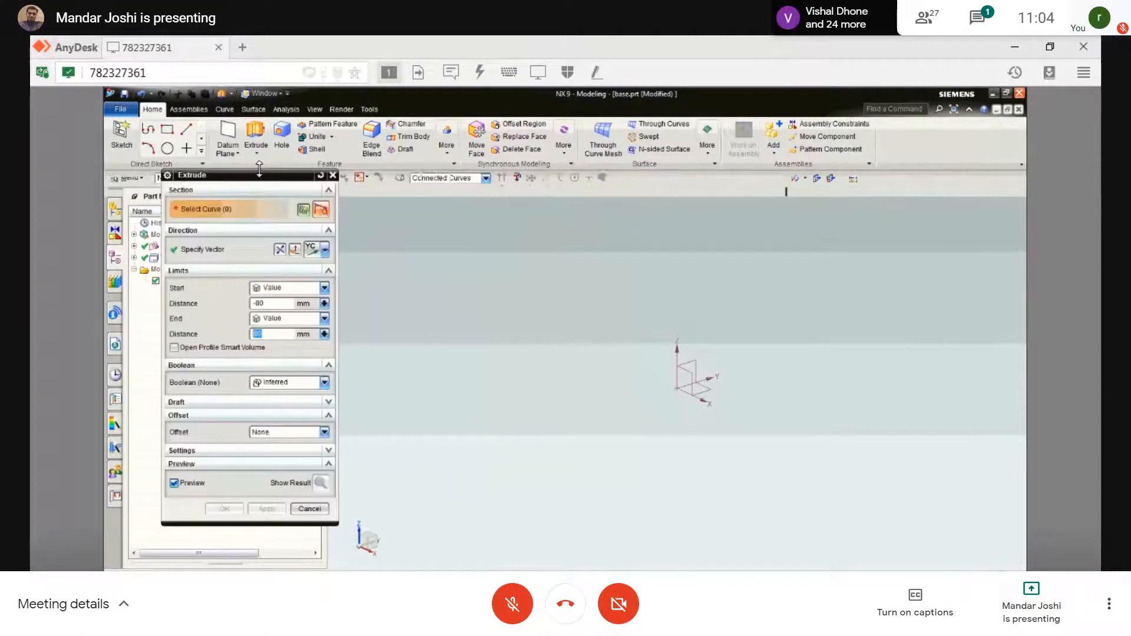
pyautogui.click(304, 210)
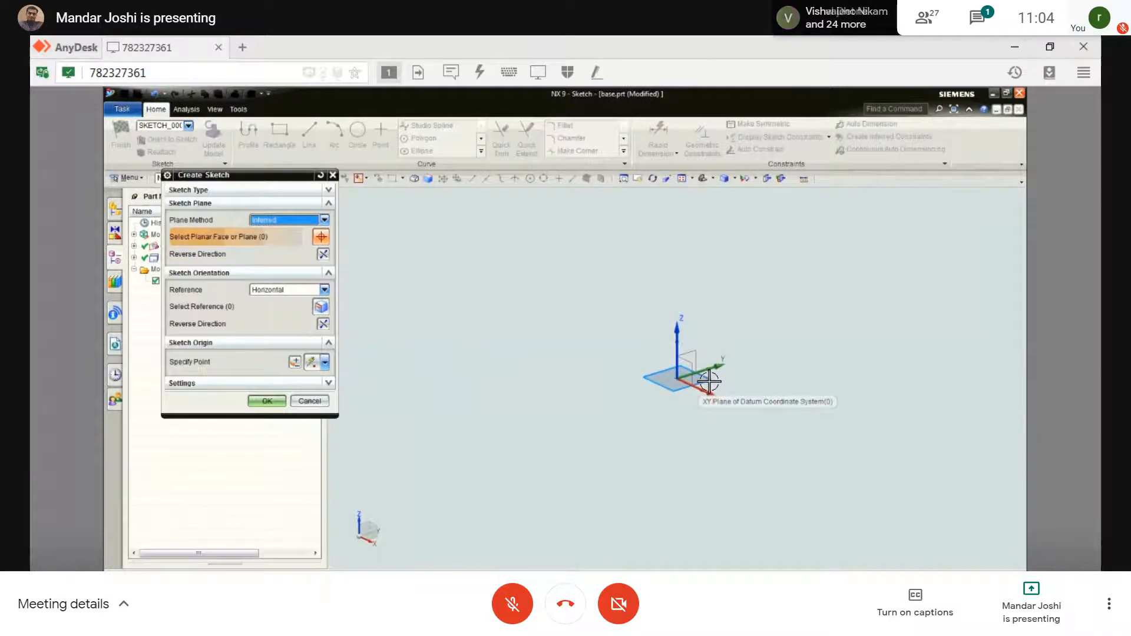
pyautogui.click(707, 380)
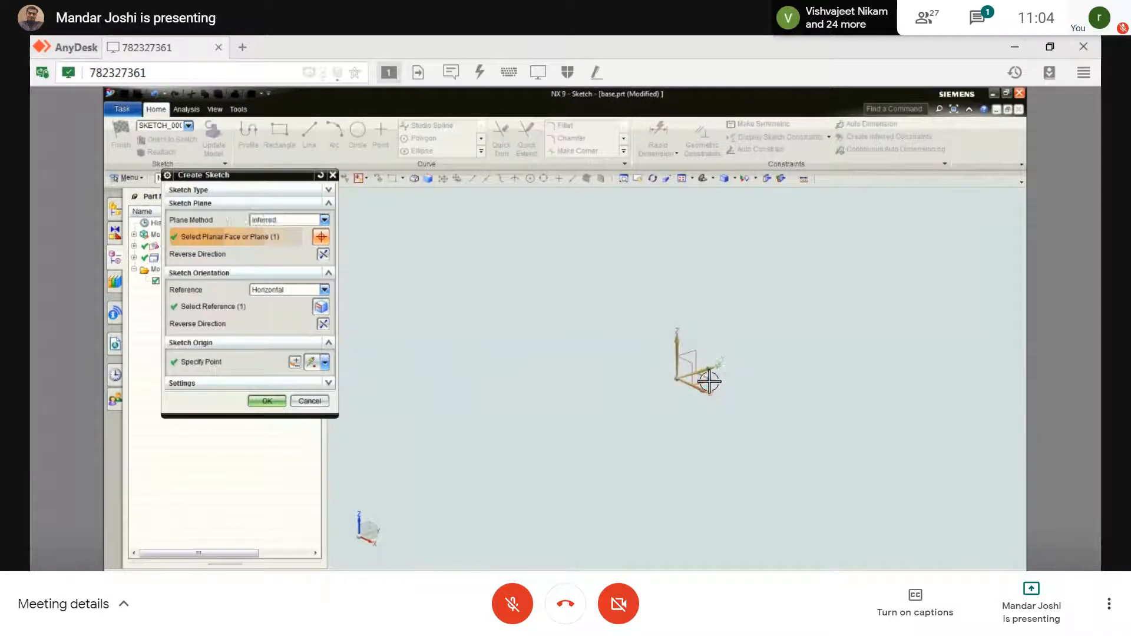
pyautogui.click(265, 401)
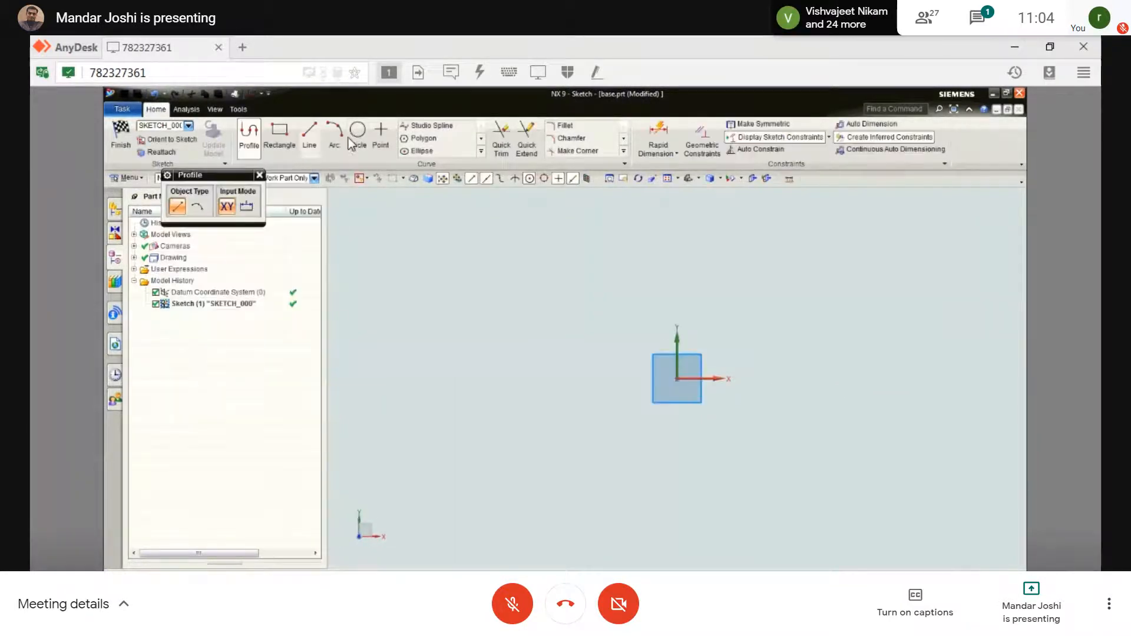
pyautogui.press('r')
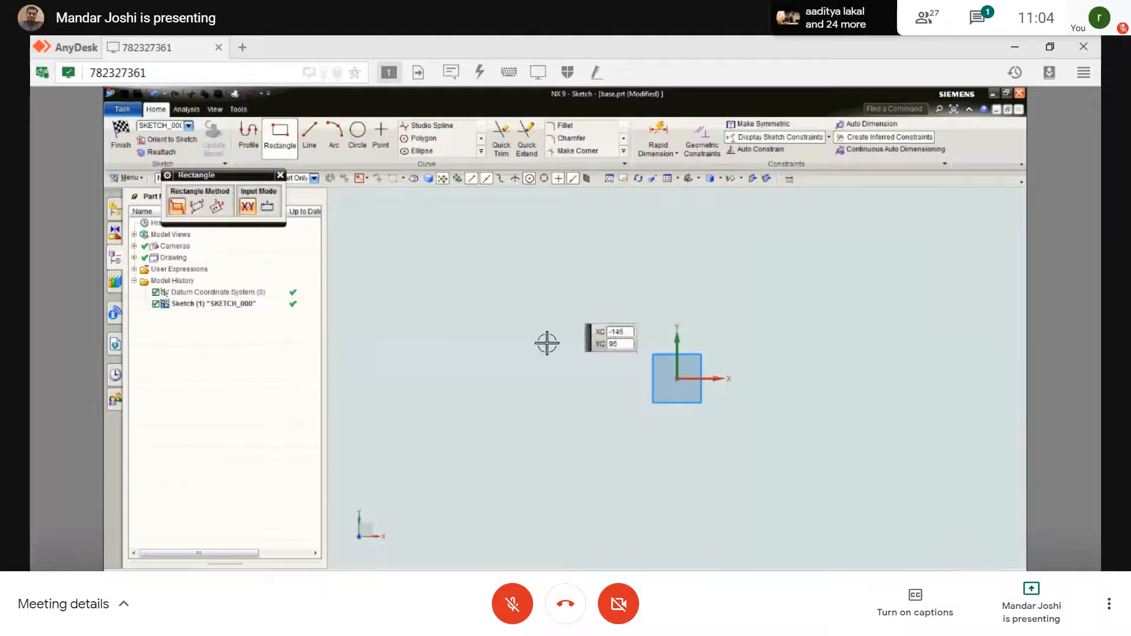
pyautogui.click(547, 345)
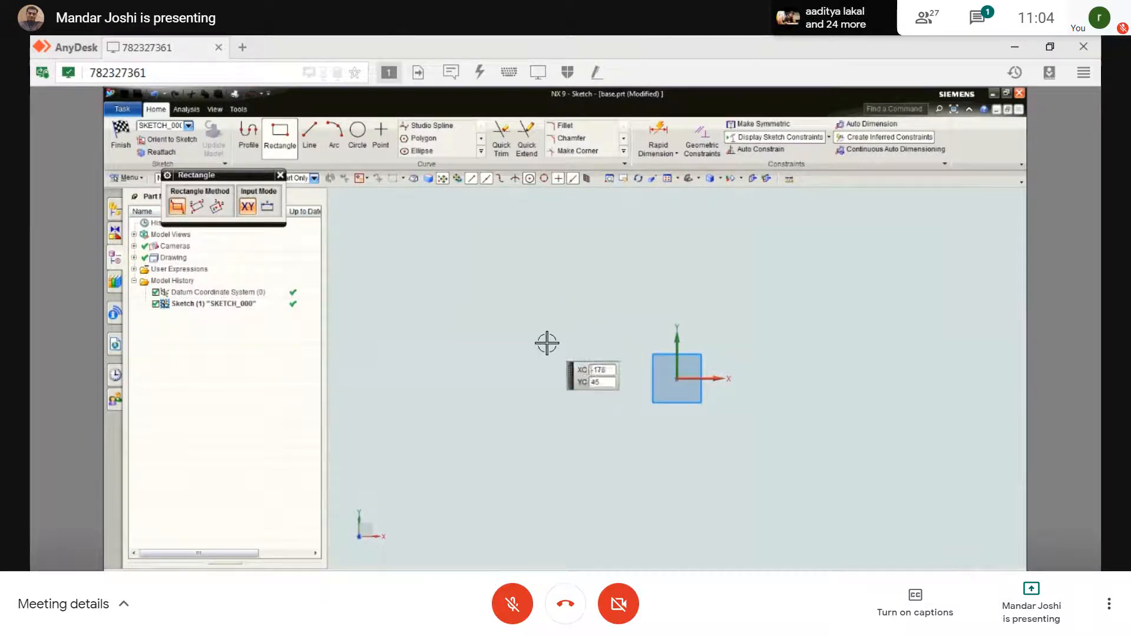
pyautogui.click(832, 475)
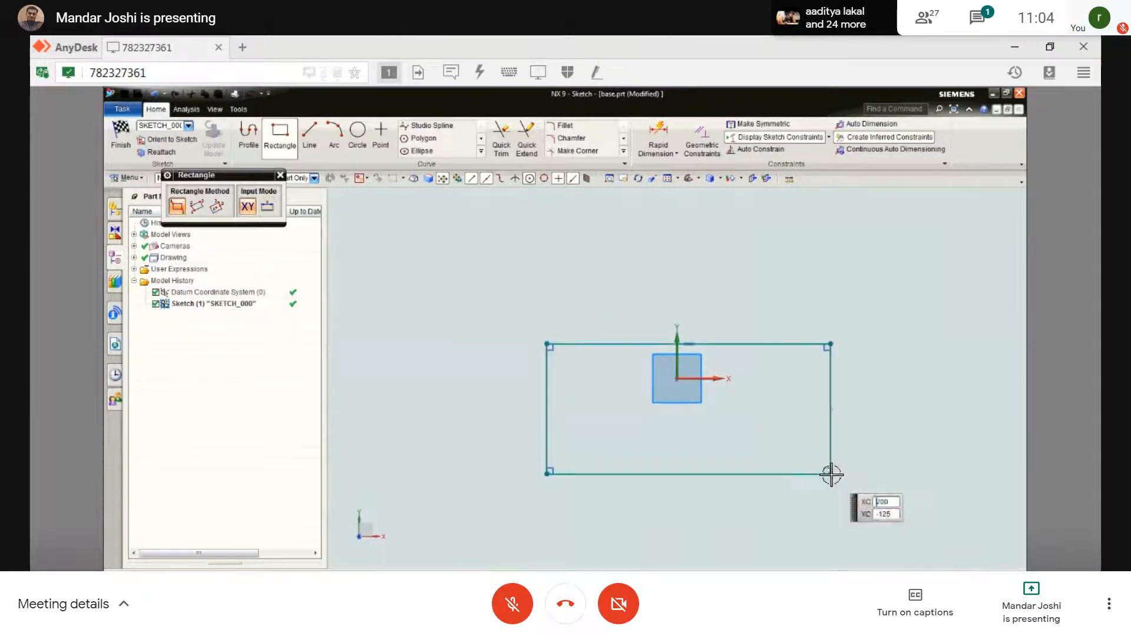
pyautogui.click(120, 137)
# - Extrude the rectangle along the vertical Z direction from -80 mm to 80 mm
pyautogui.press('x')
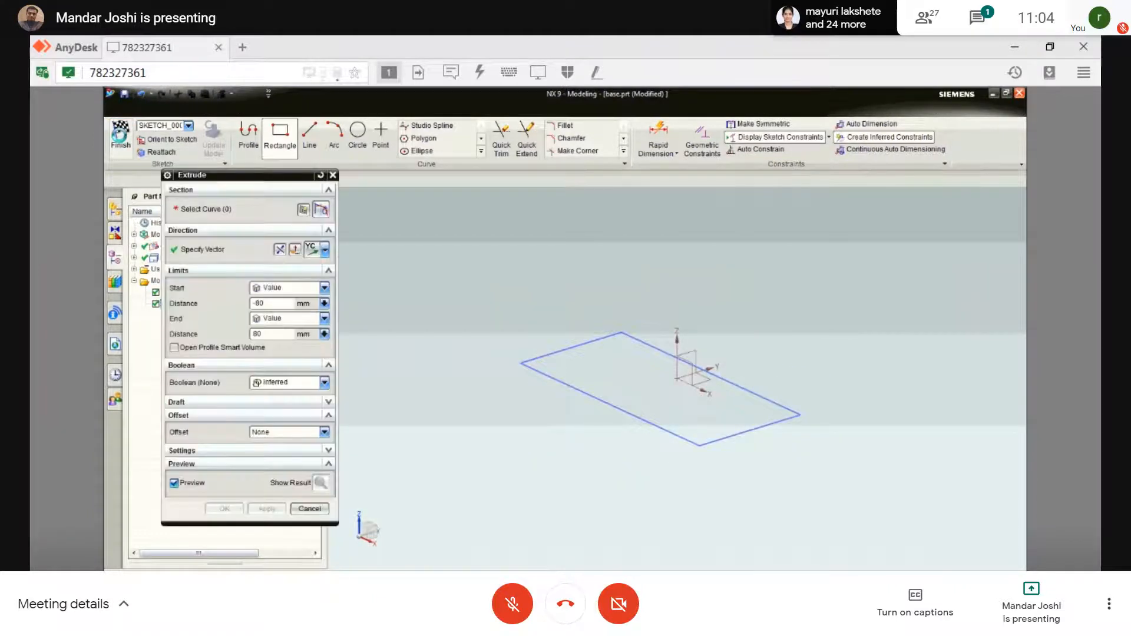
pyautogui.click(325, 250)
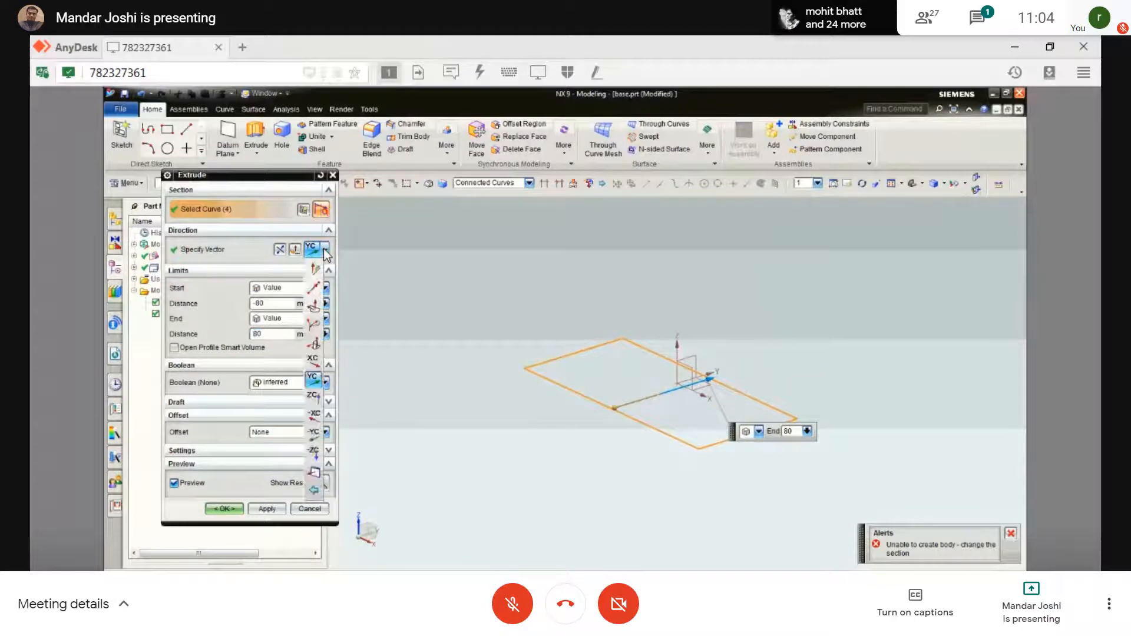
pyautogui.click(315, 271)
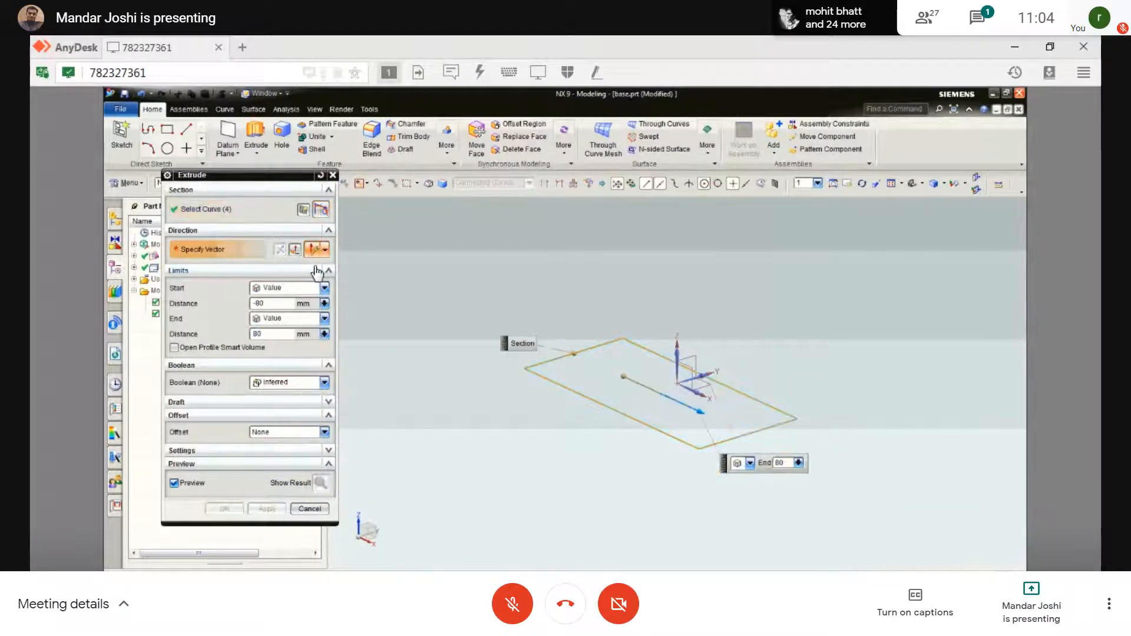
pyautogui.click(677, 351)
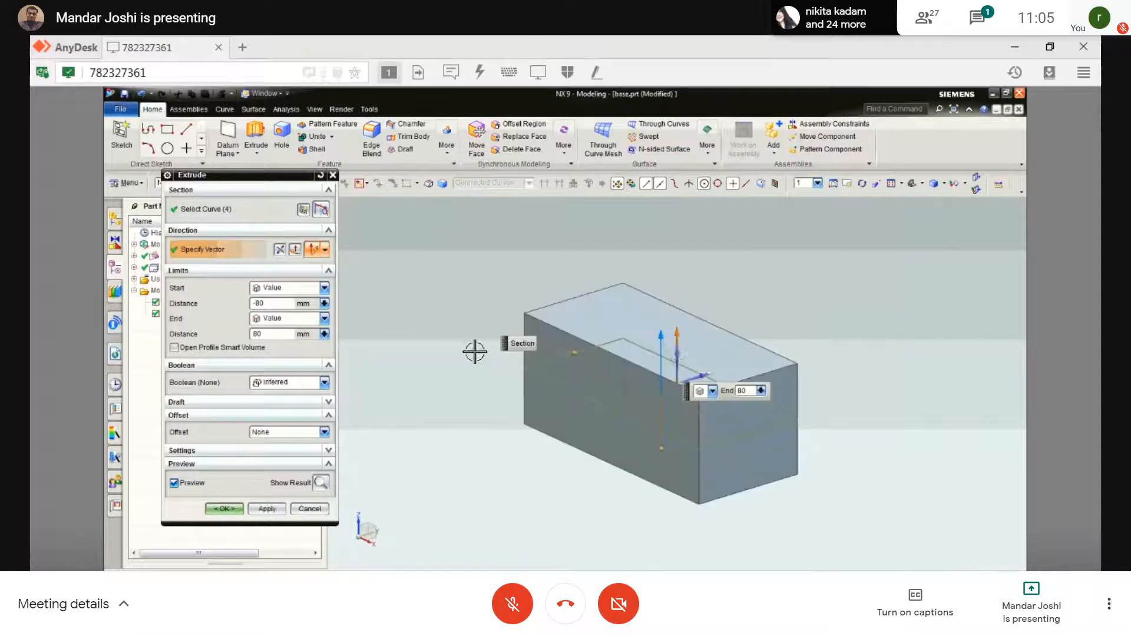
pyautogui.click(225, 509)
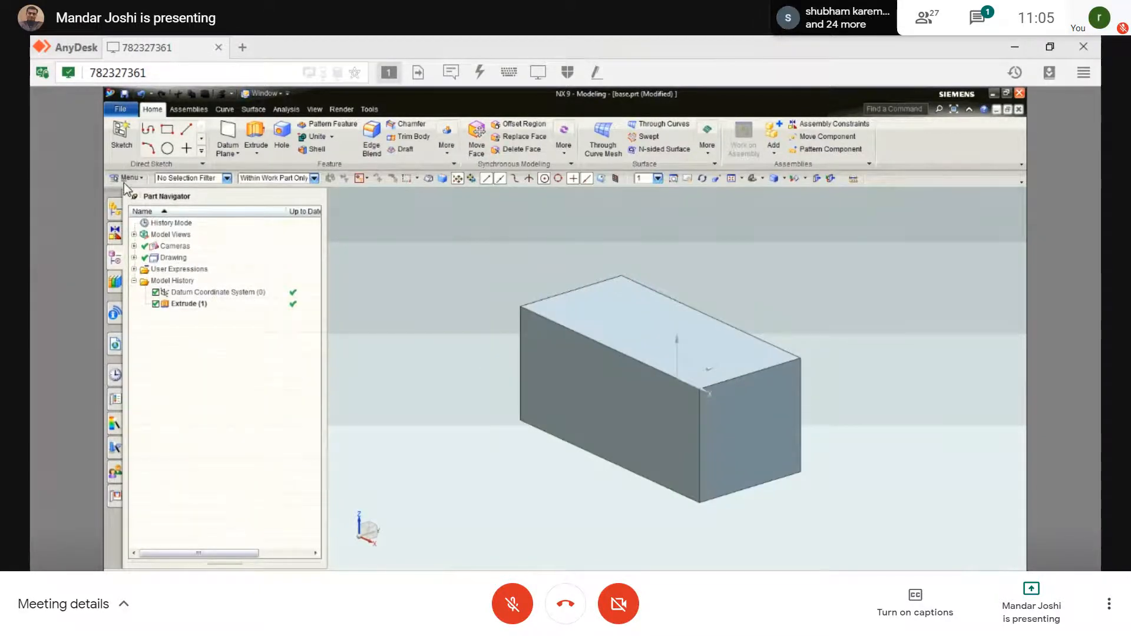
# - Switch to Drafting, dismiss the View Creation Wizard, and place a Top base view of the block at 1:2 scale
pyautogui.click(119, 111)
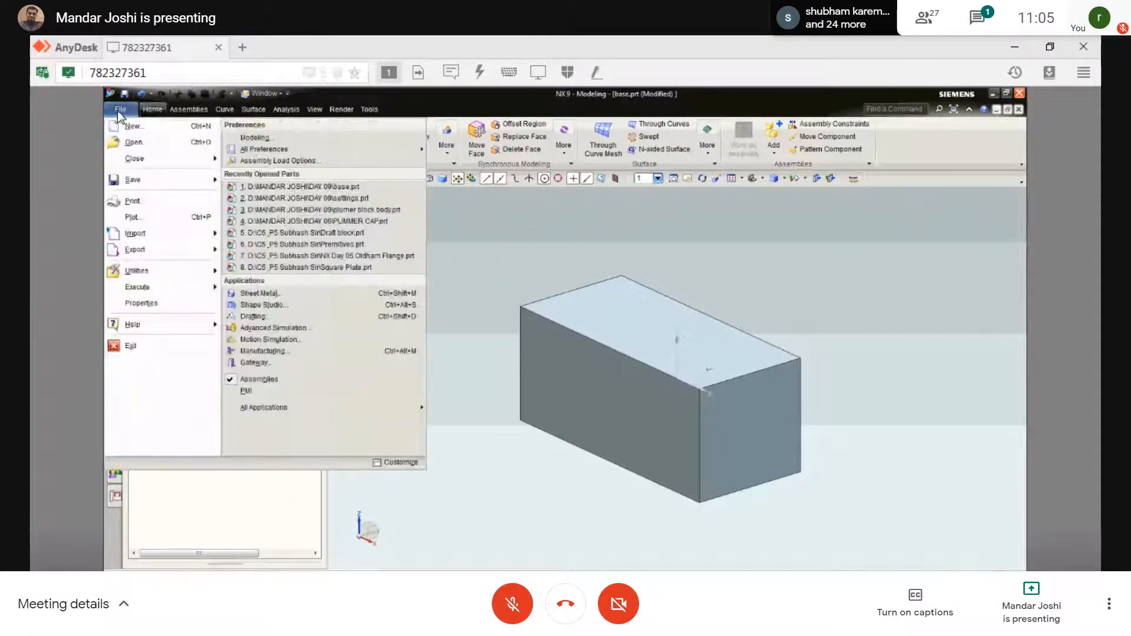
pyautogui.click(263, 317)
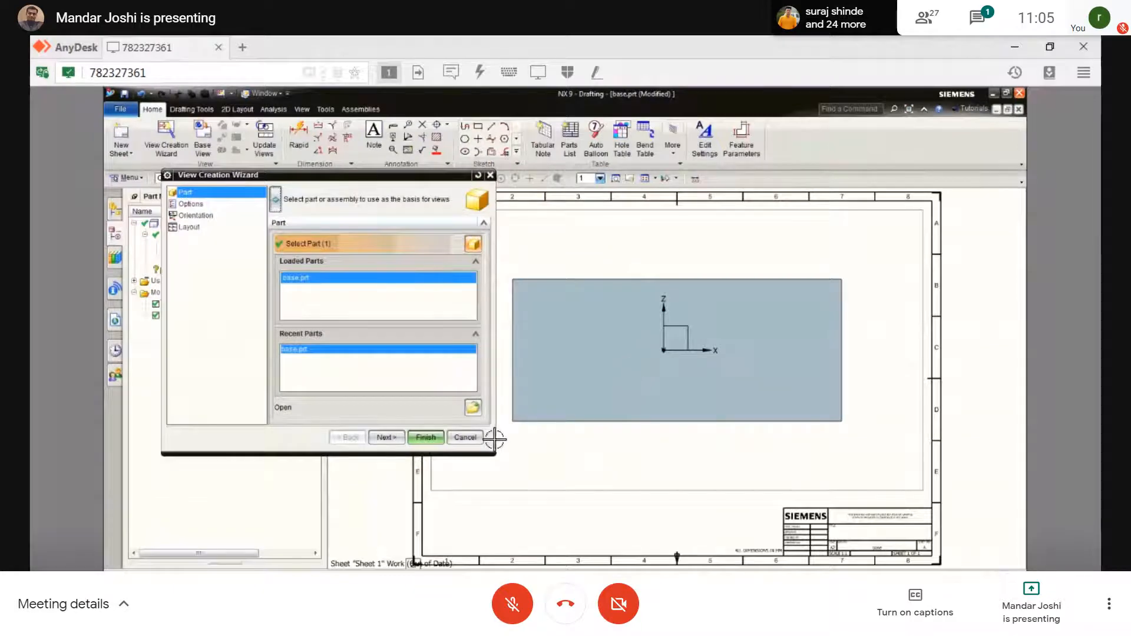
pyautogui.click(466, 437)
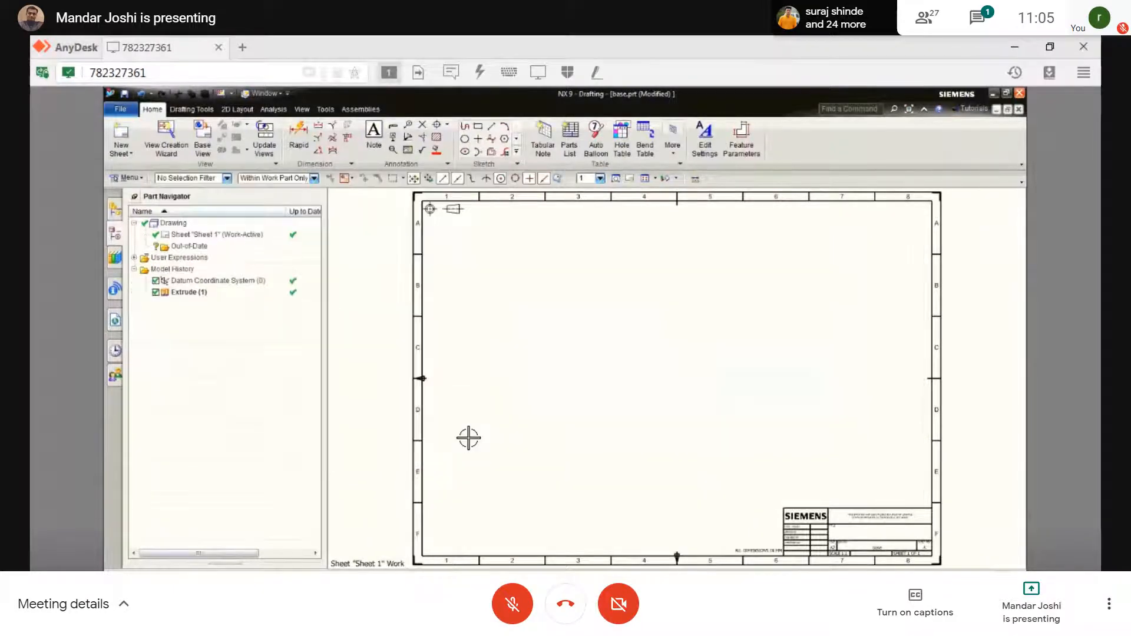
pyautogui.click(202, 147)
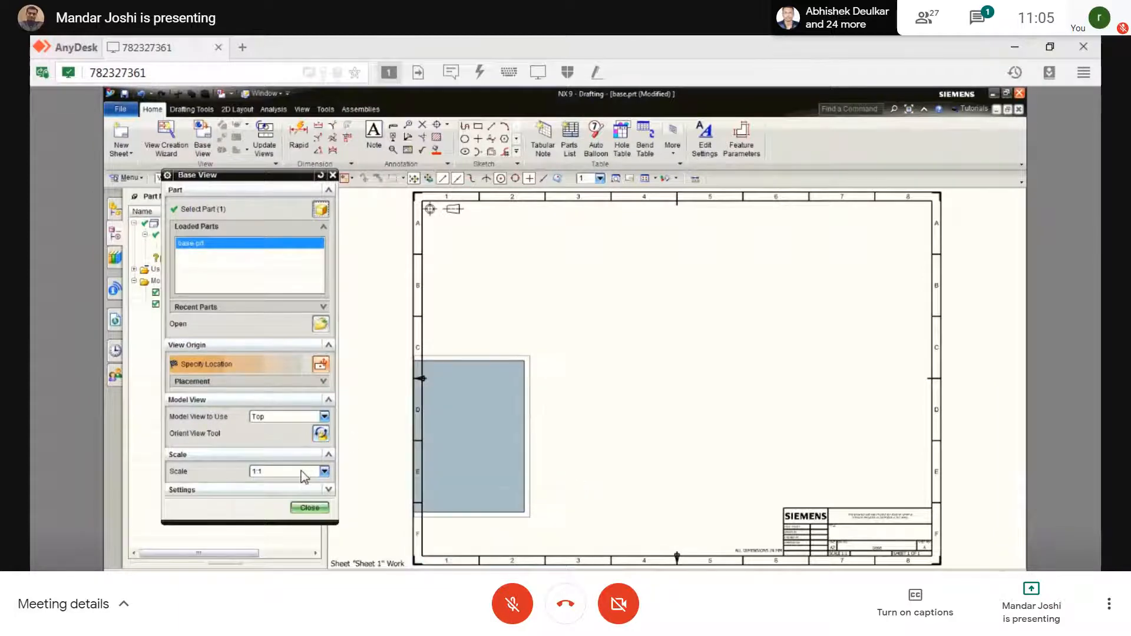
pyautogui.click(301, 471)
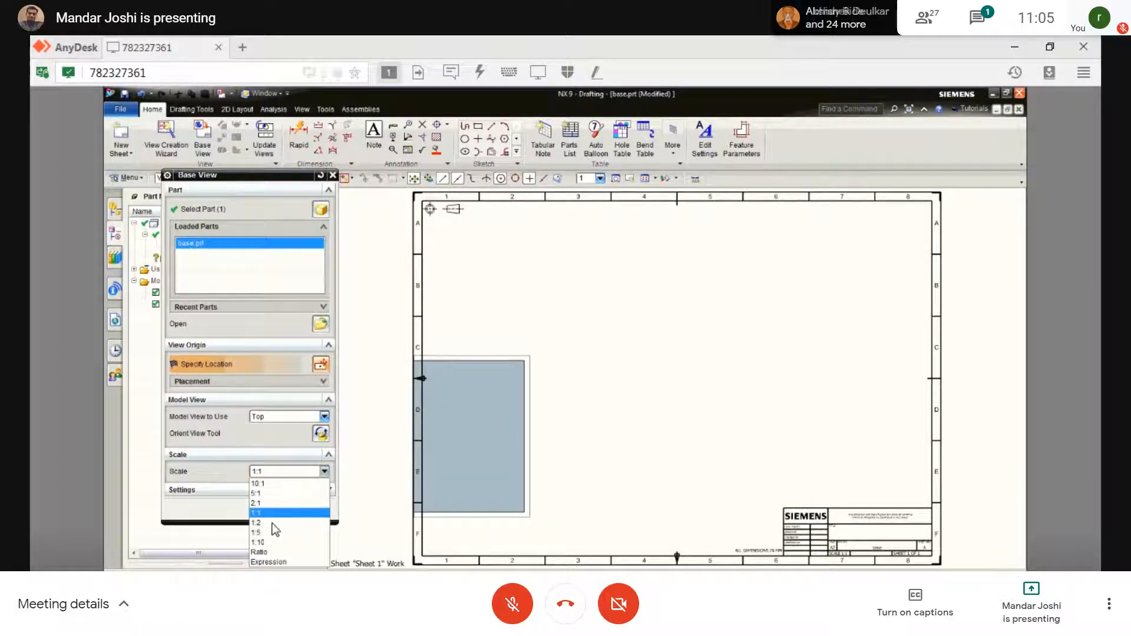
pyautogui.click(277, 523)
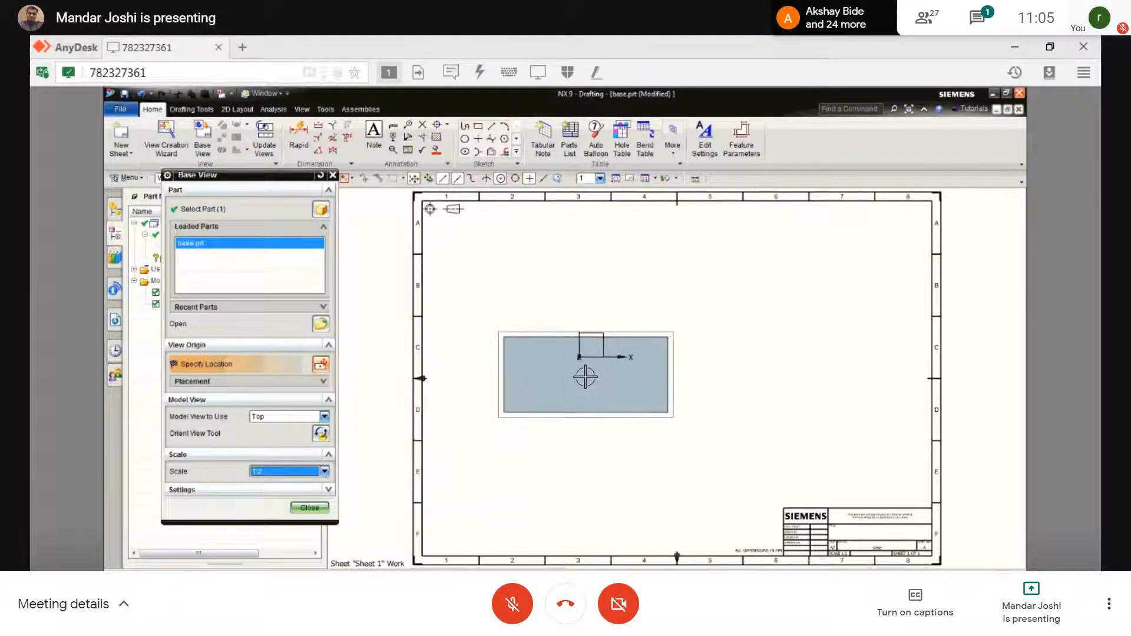
pyautogui.click(585, 373)
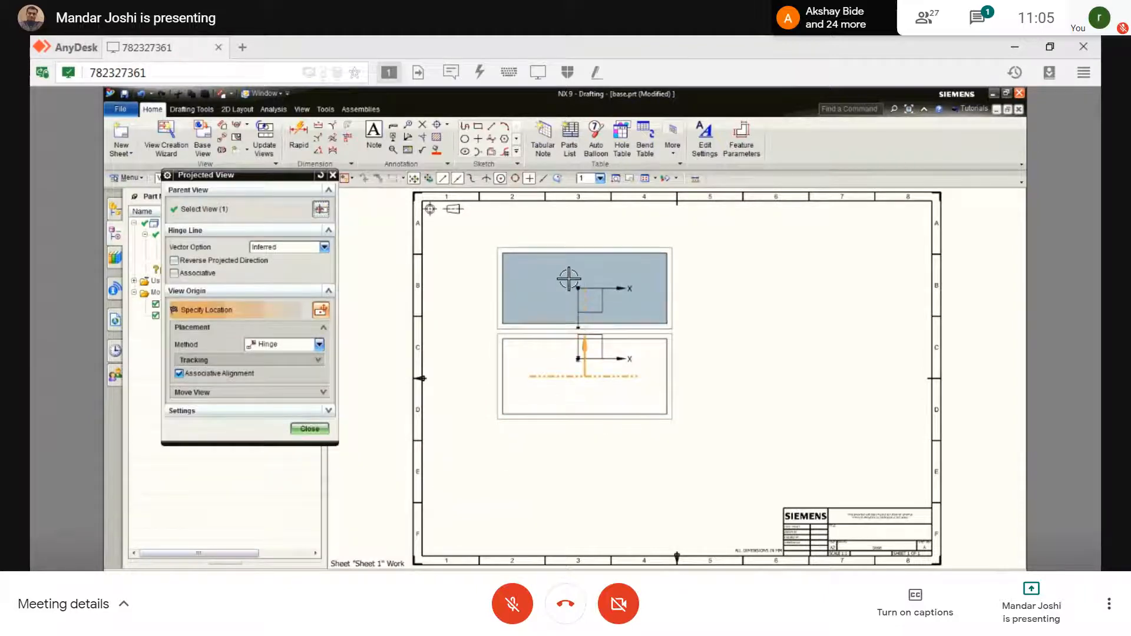
# - Project one view above the base view and another to its right on the sheet
pyautogui.click(564, 270)
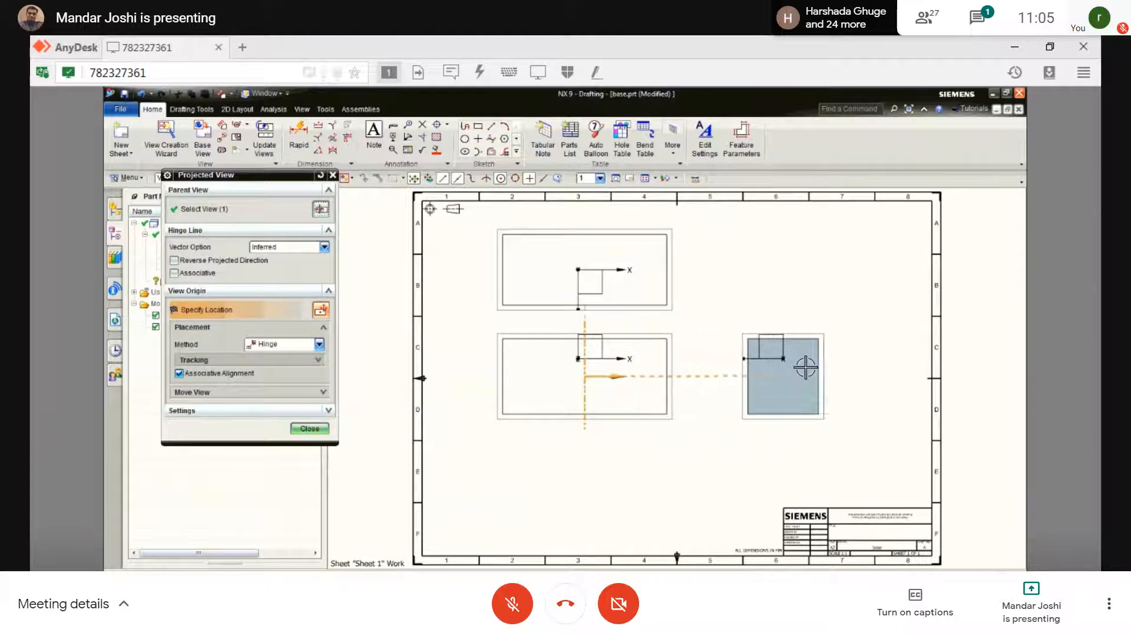
pyautogui.click(805, 365)
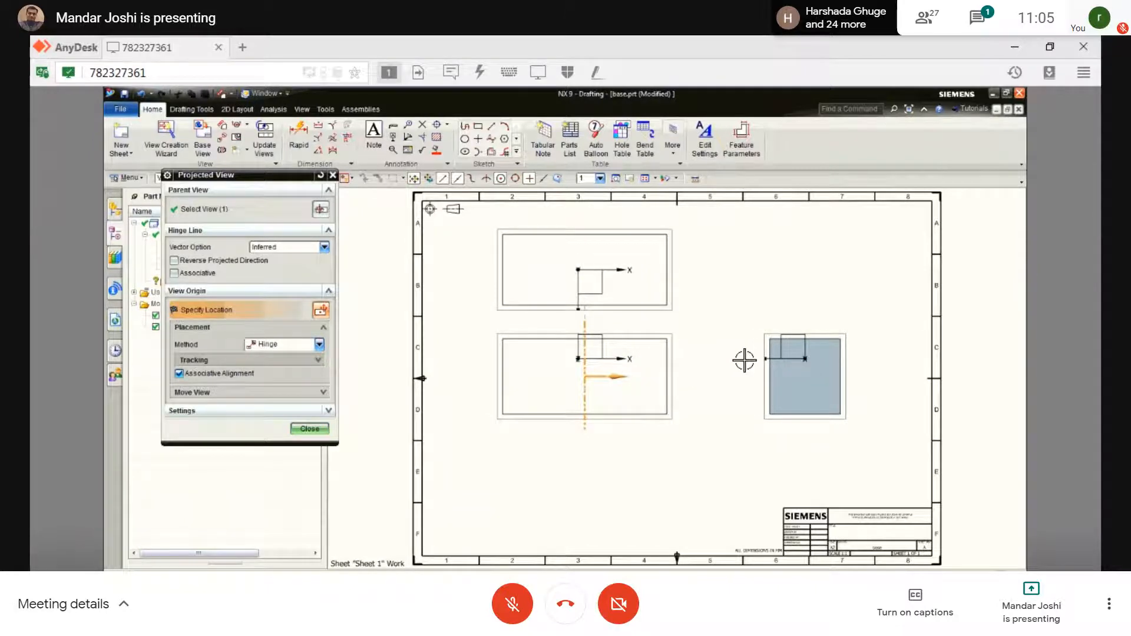
pyautogui.click(309, 427)
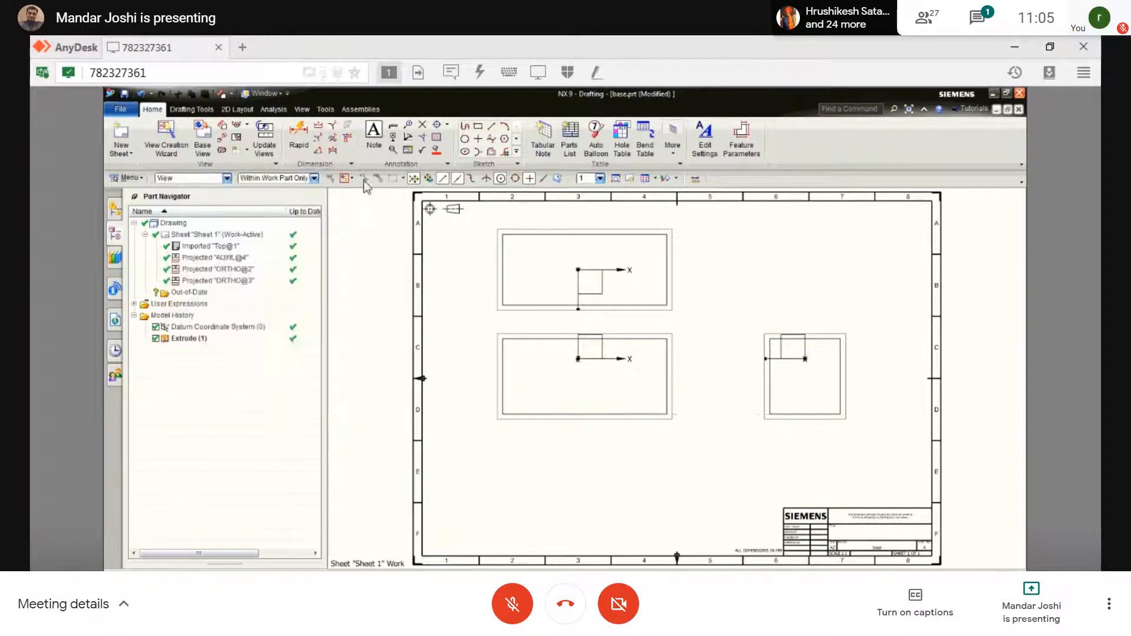
# - Add a Rapid Dimension for the base view's horizontal length between its side edges, placed below the view
pyautogui.click(299, 142)
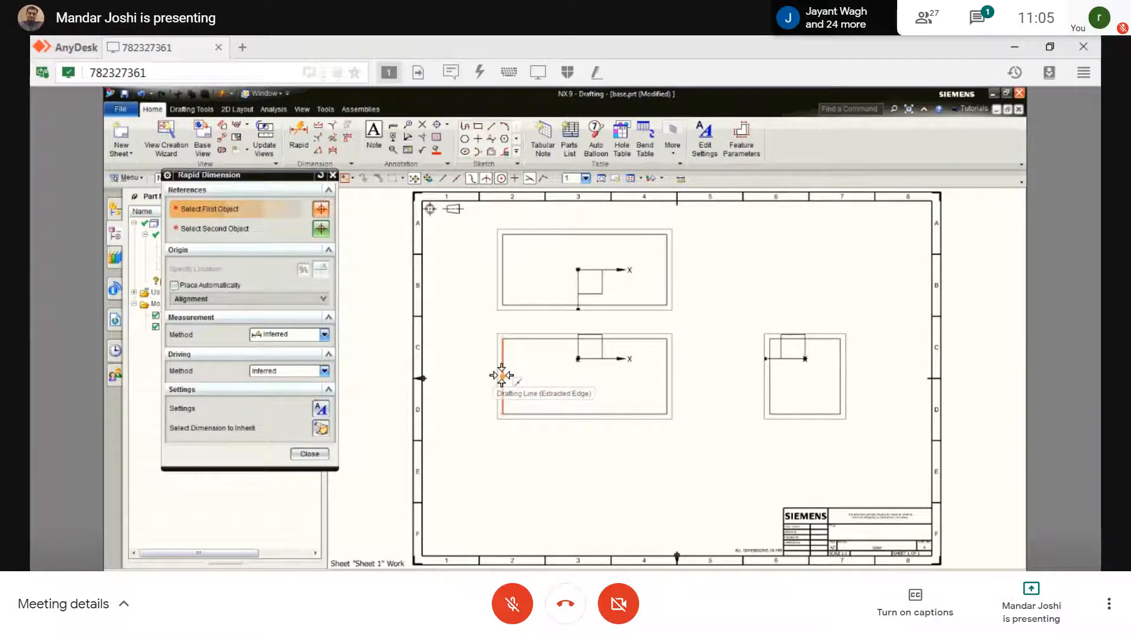
pyautogui.click(474, 376)
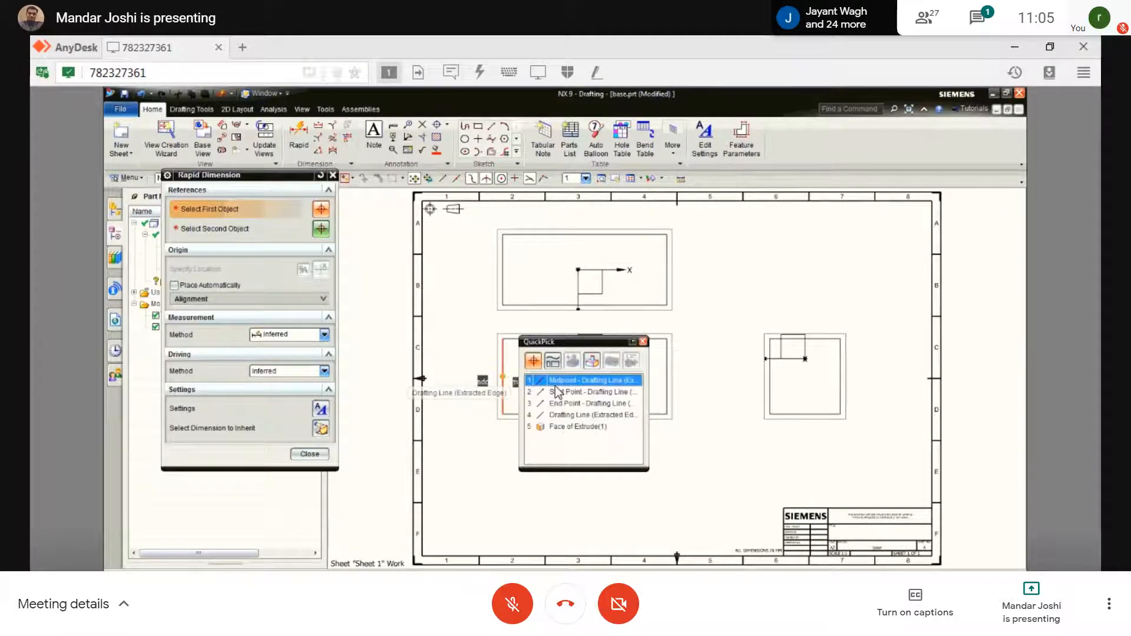
pyautogui.click(556, 382)
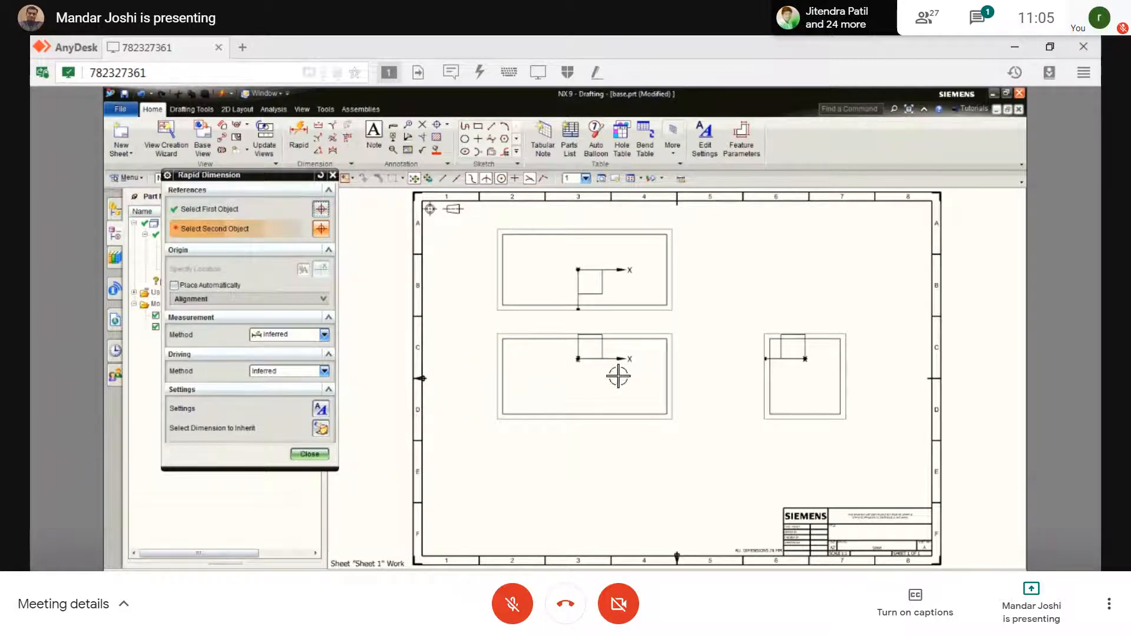
pyautogui.click(666, 375)
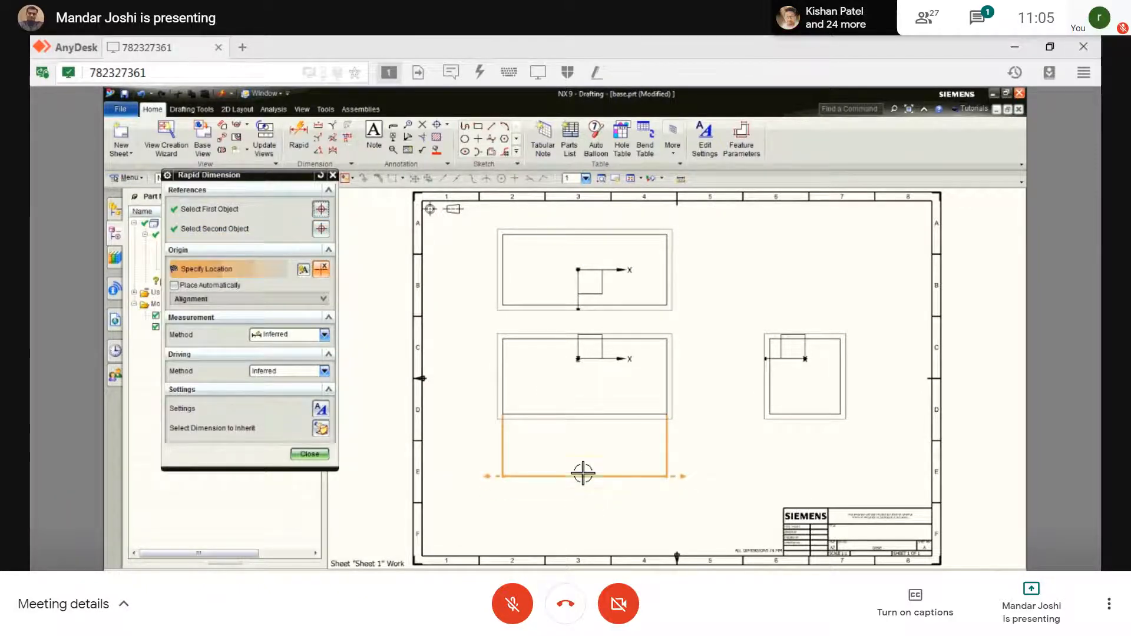
pyautogui.click(583, 473)
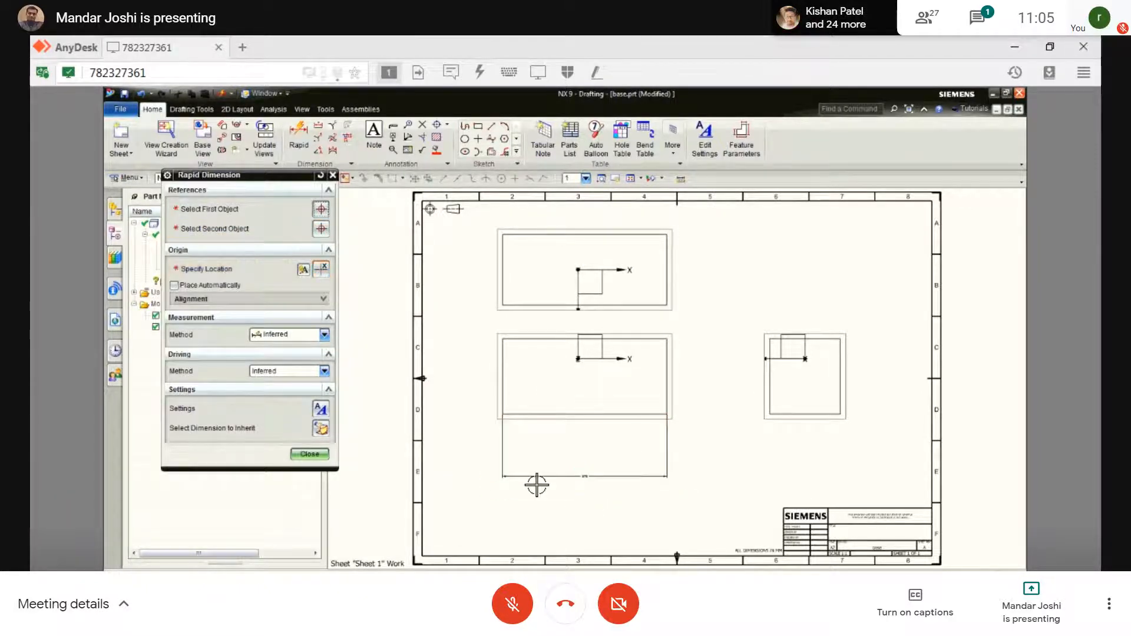
pyautogui.click(309, 454)
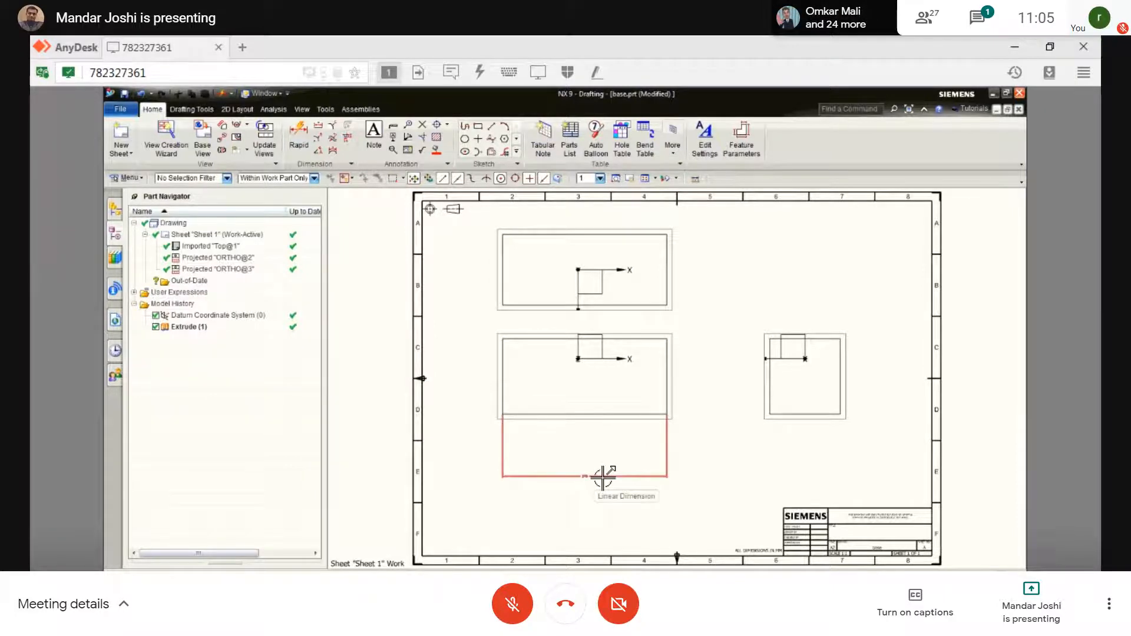
# - Return to Modeling and blend the block's upper short front edge with a 35 mm radius
pyautogui.hotkey('ctrl', 'm')
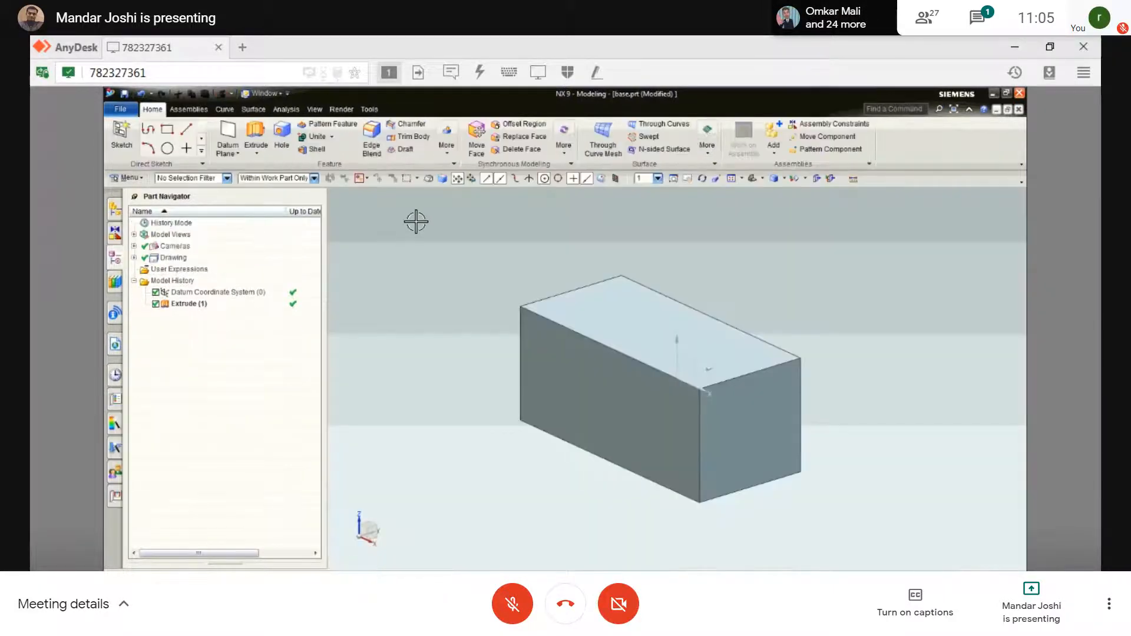
pyautogui.click(370, 138)
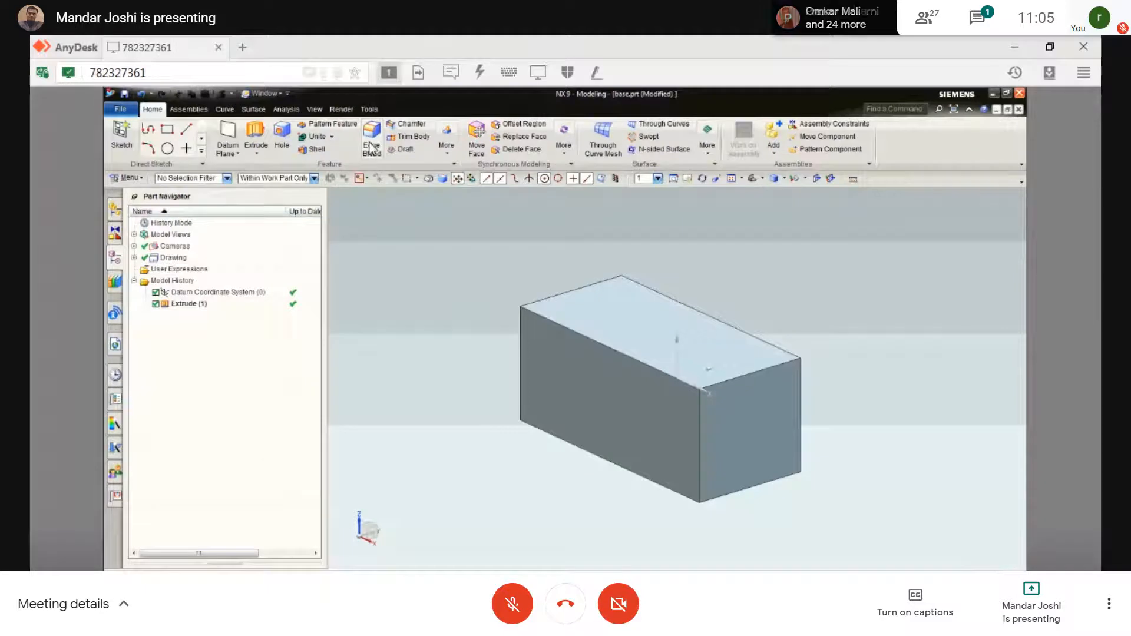
pyautogui.click(736, 375)
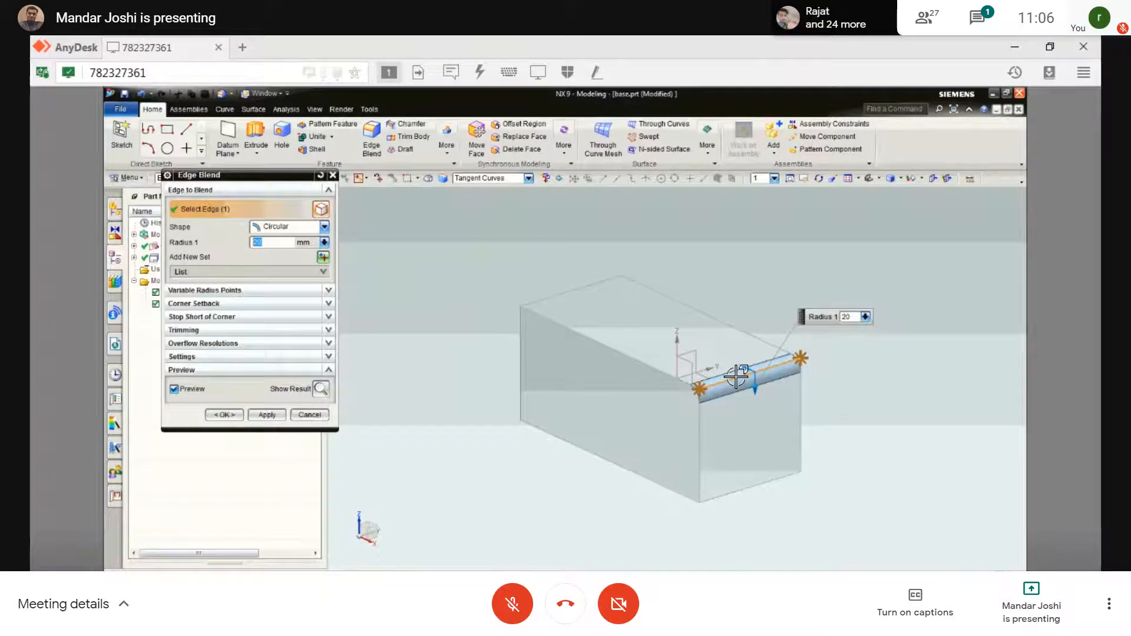
pyautogui.press('Return')
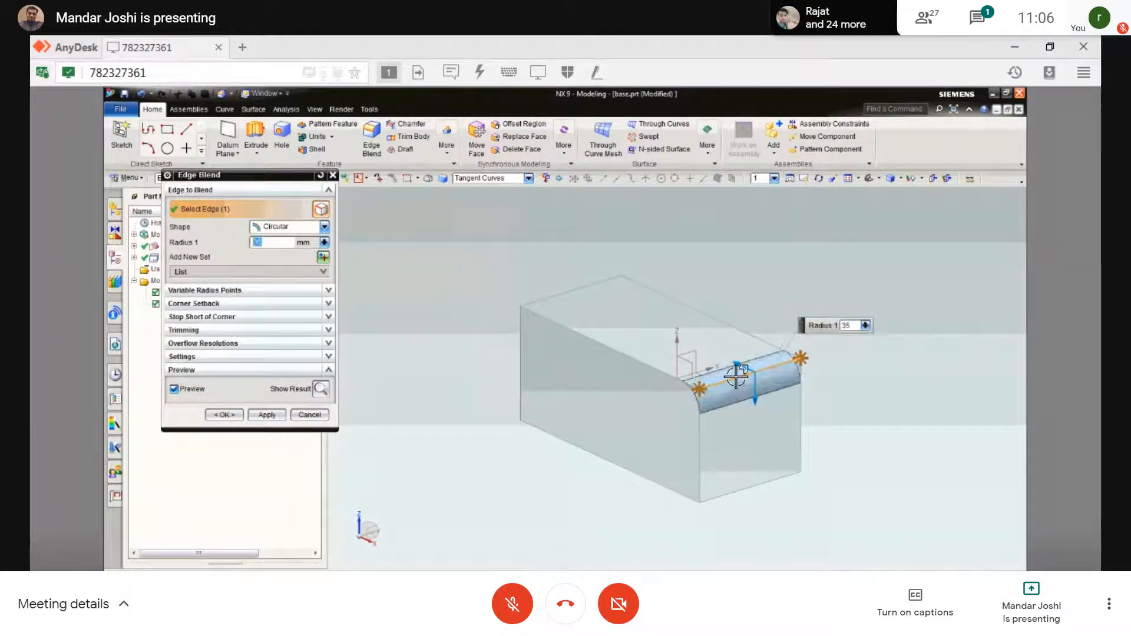
pyautogui.click(223, 415)
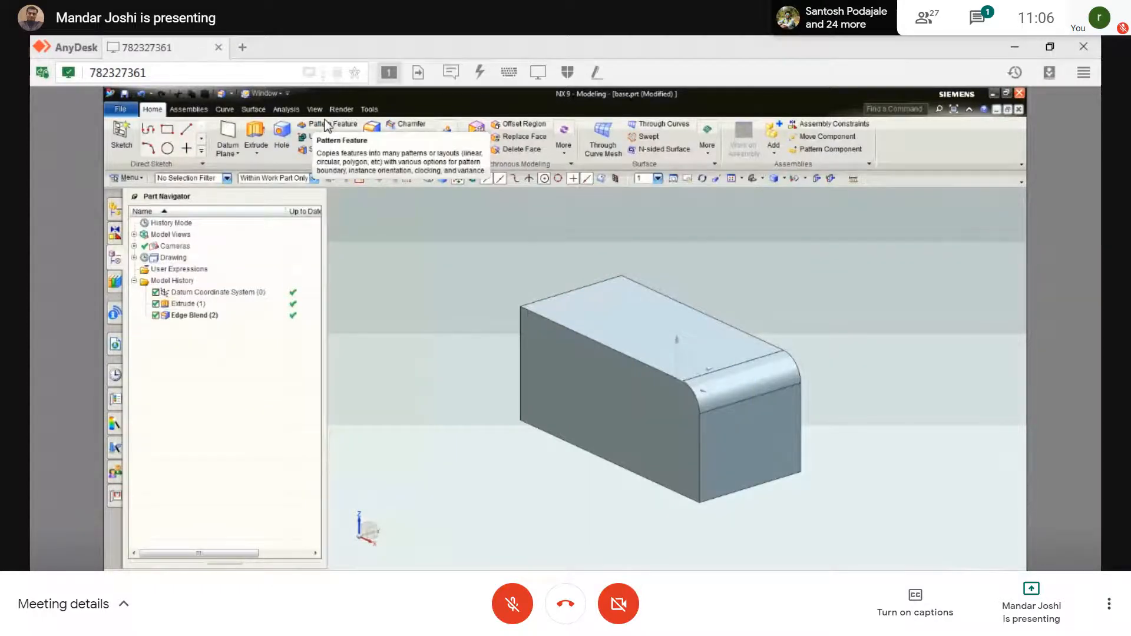
# - Return to the Drafting application and update all three out-of-date views of the block
pyautogui.click(119, 110)
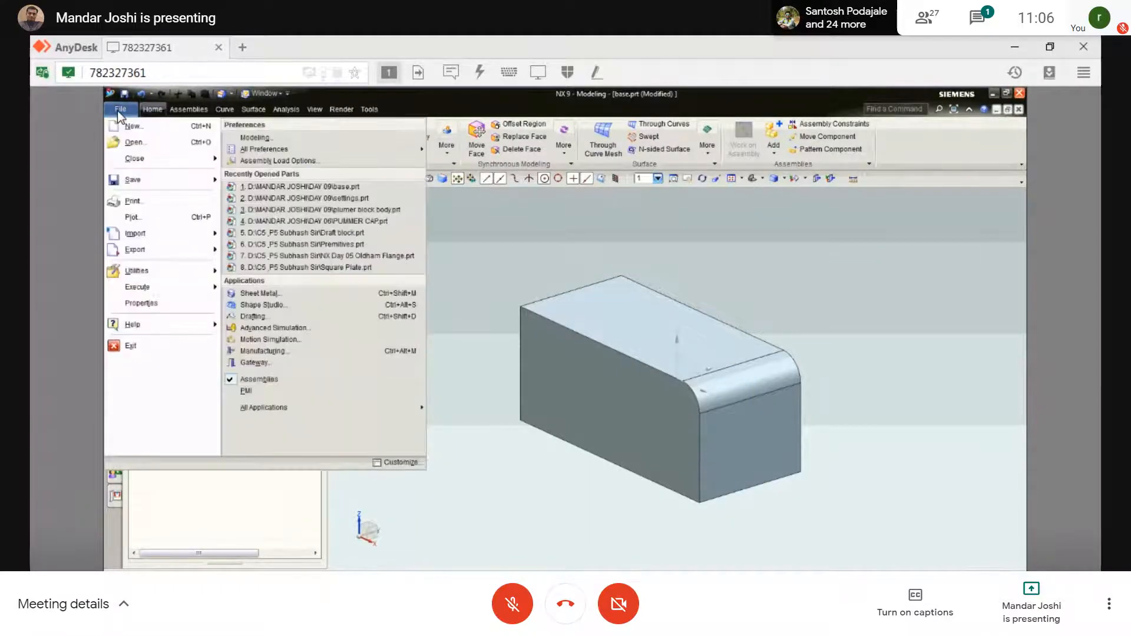
pyautogui.click(300, 319)
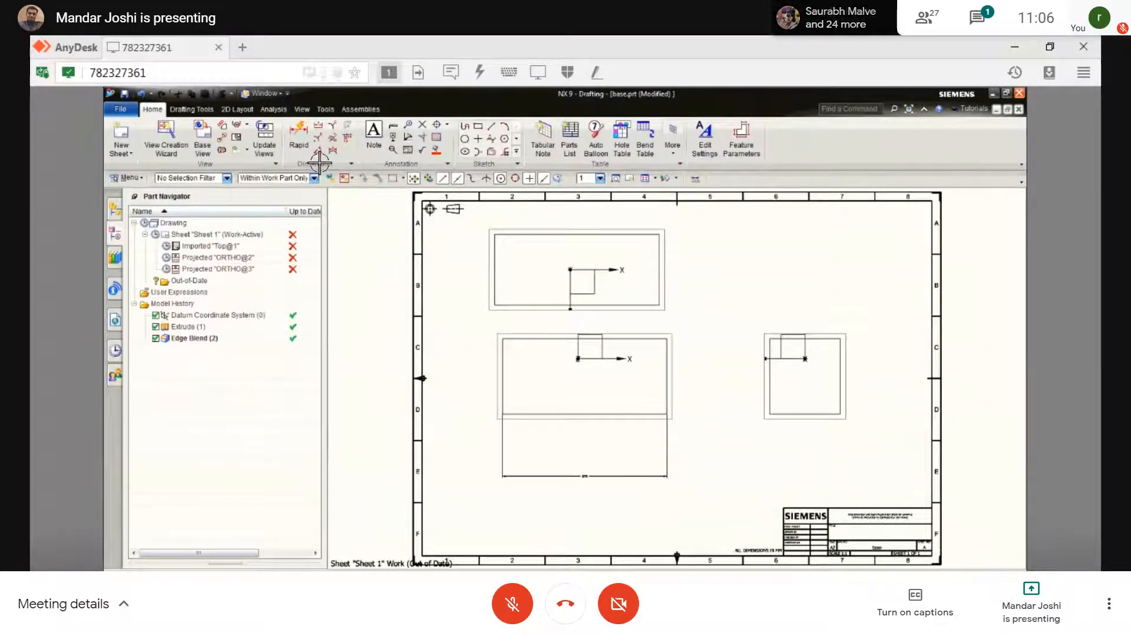
pyautogui.click(266, 143)
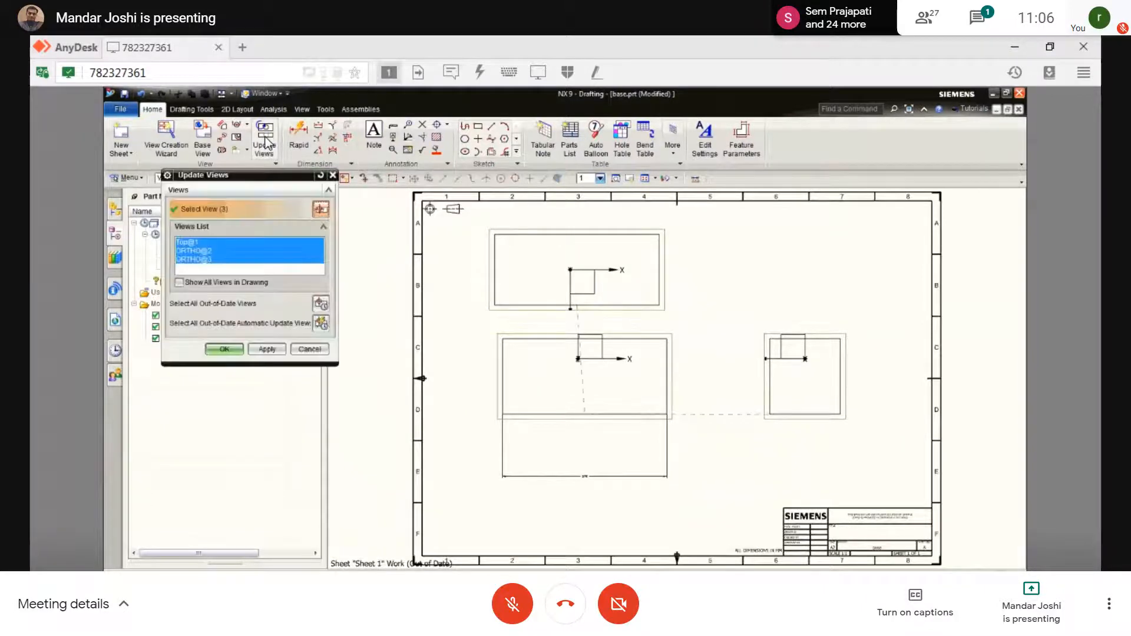
pyautogui.click(224, 349)
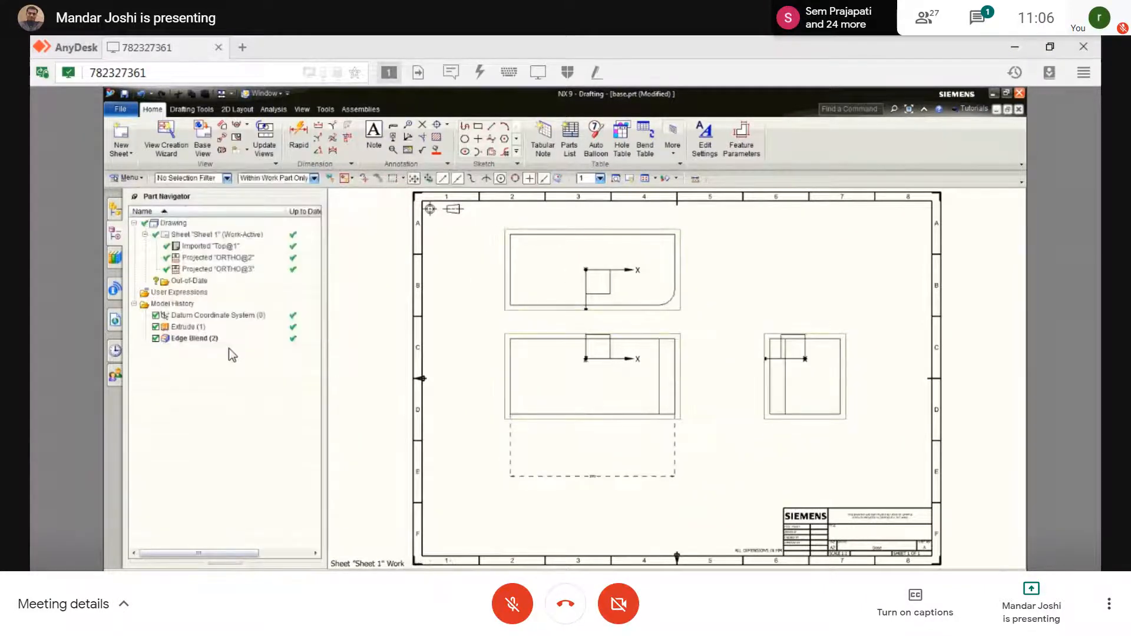
# - Add a Rapid Dimension for the radius of the blended corner in the upper projected view, placed outside the corner
pyautogui.click(670, 300)
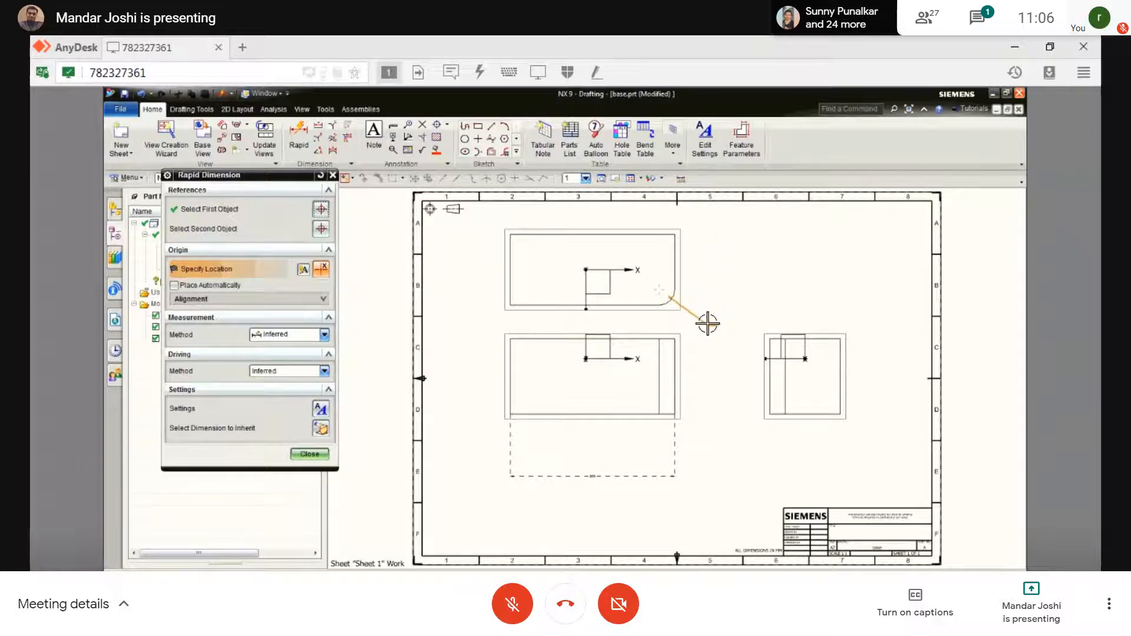
pyautogui.click(706, 323)
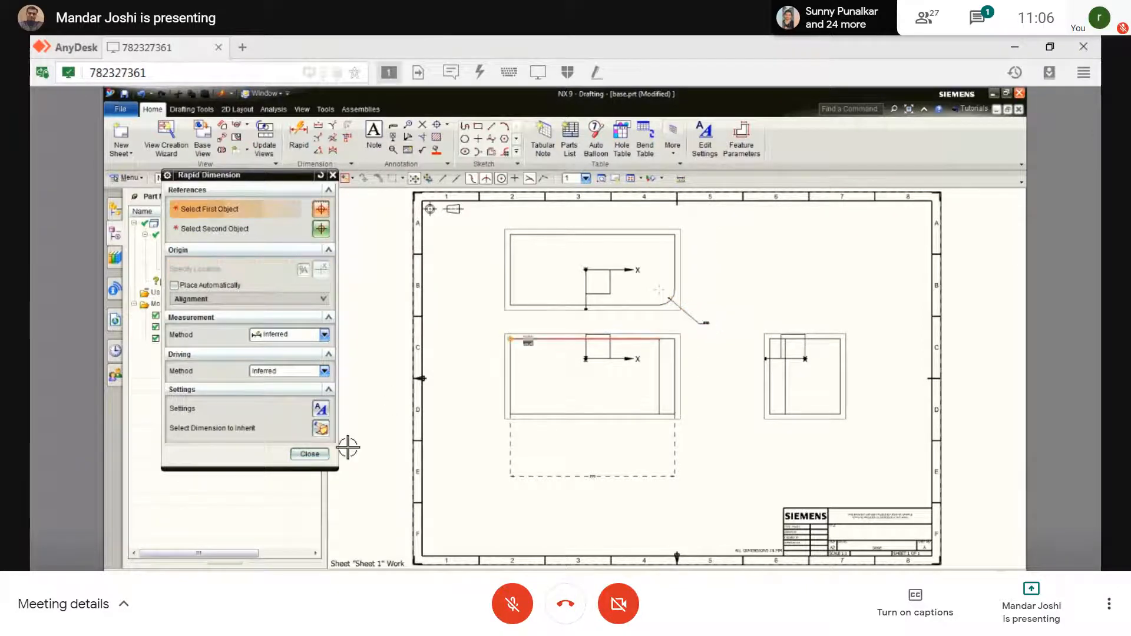
pyautogui.click(309, 455)
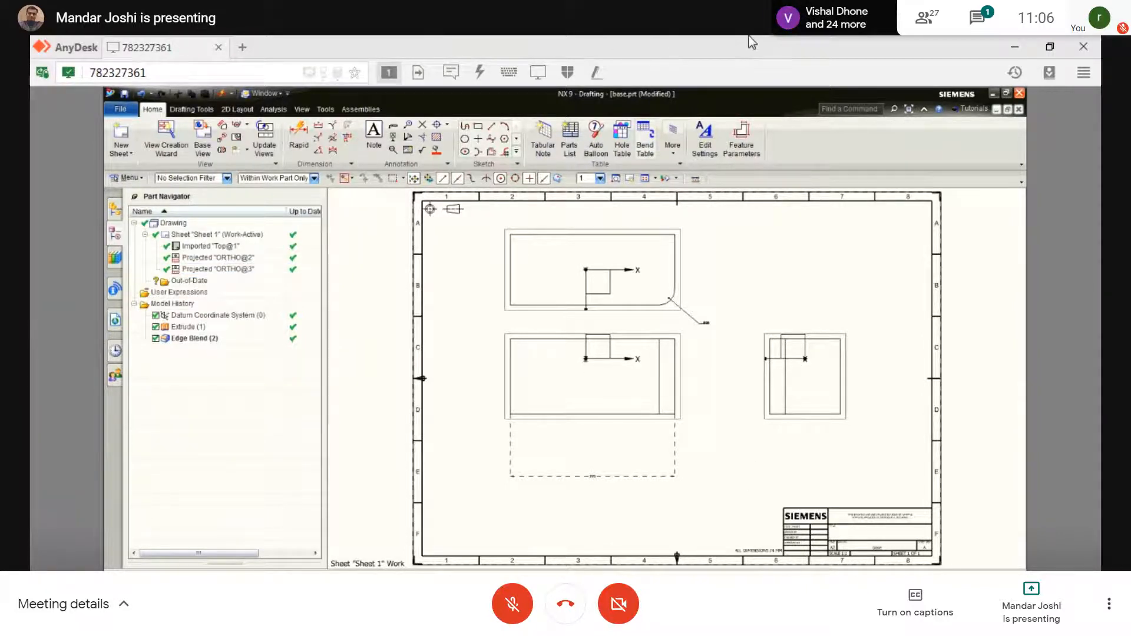
# - Examine the text size of the radius dimension on the blended corner and open the Drafting Preferences
pyautogui.click(736, 319)
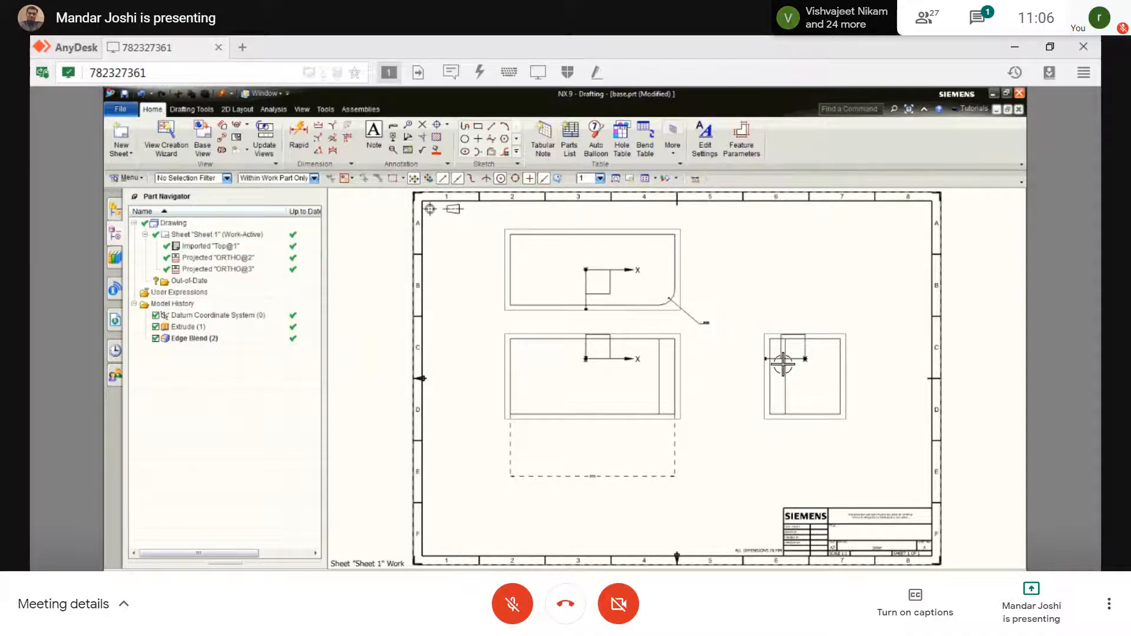
pyautogui.scroll(-4, 766, 368)
pyautogui.scroll(8, 730, 371)
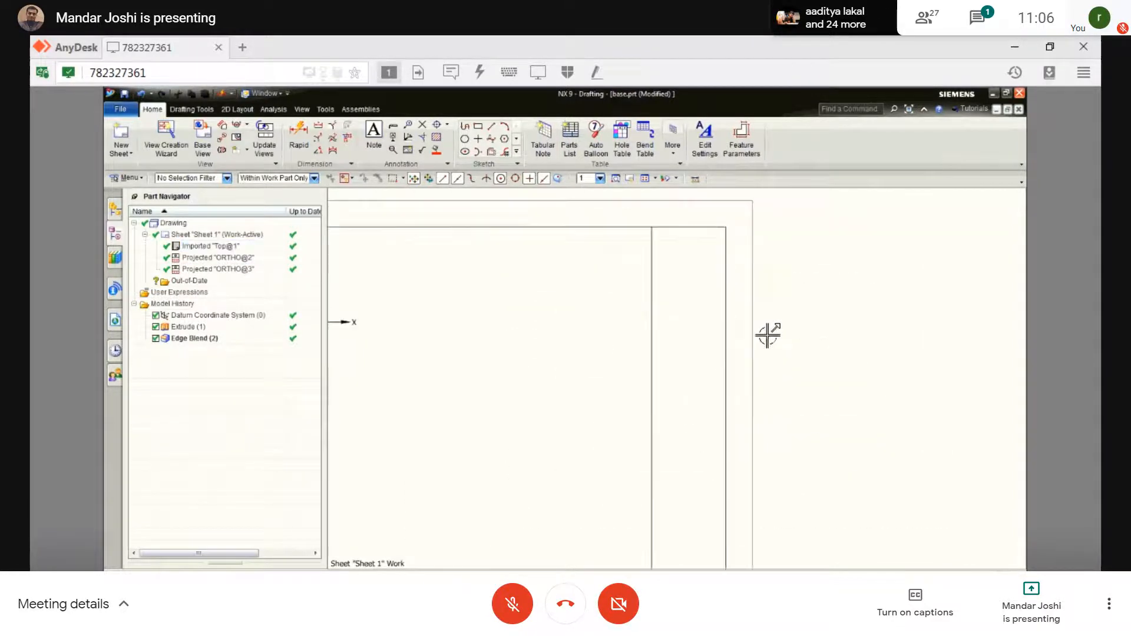
pyautogui.scroll(-3, 816, 296)
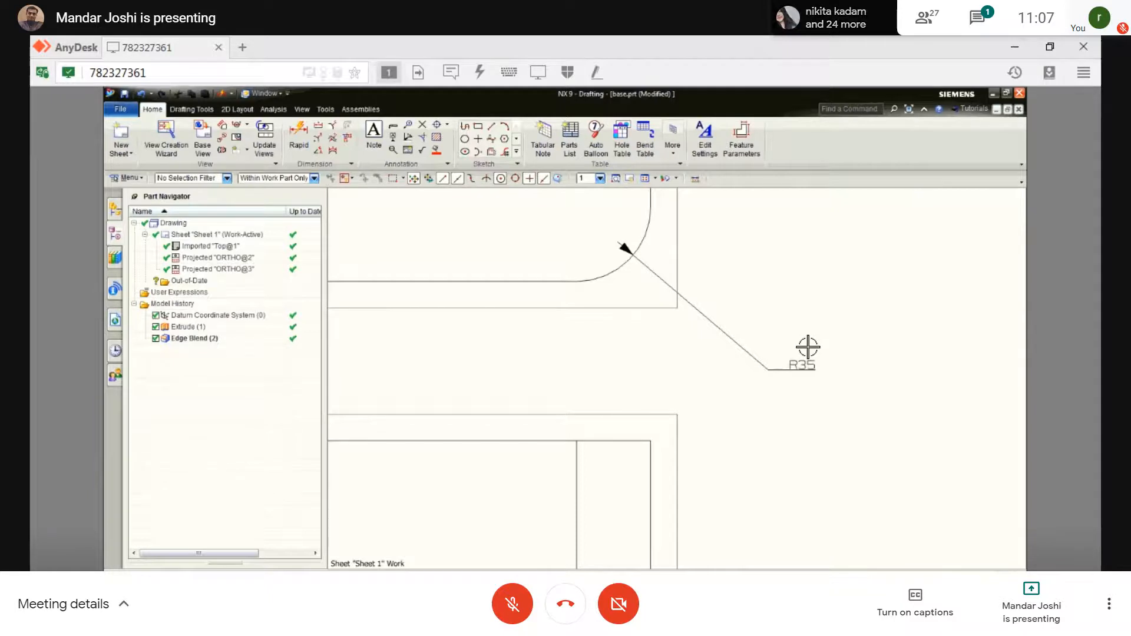
pyautogui.click(127, 178)
pyautogui.moveTo(154, 314)
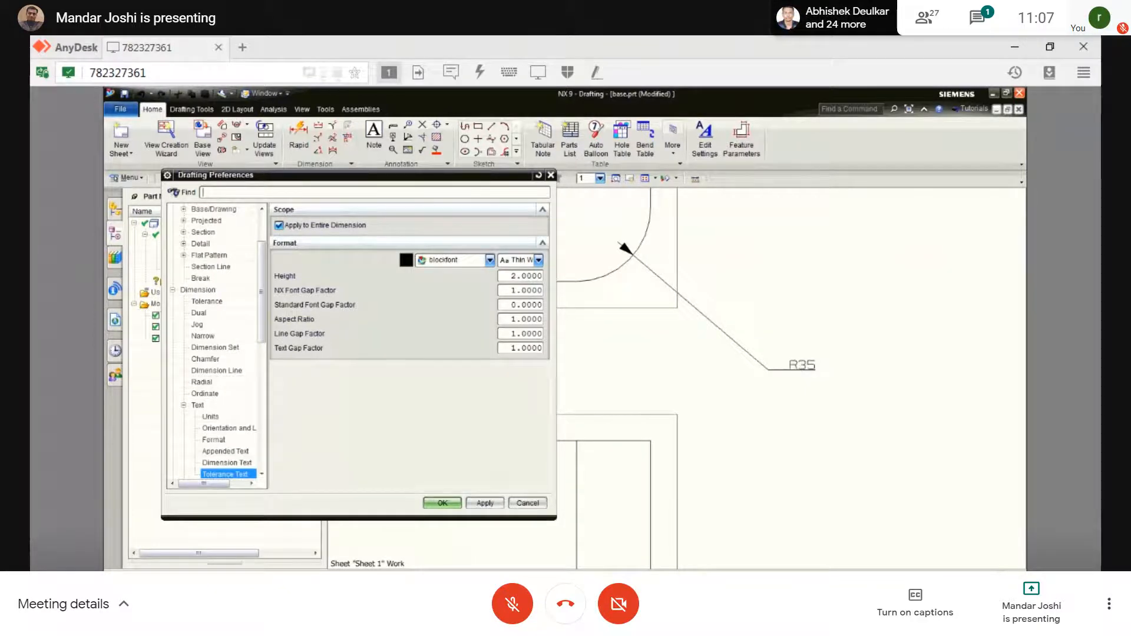
# - Switch to the Google Meet window, admit the waiting participant, and return to the NX session
pyautogui.click(450, 554)
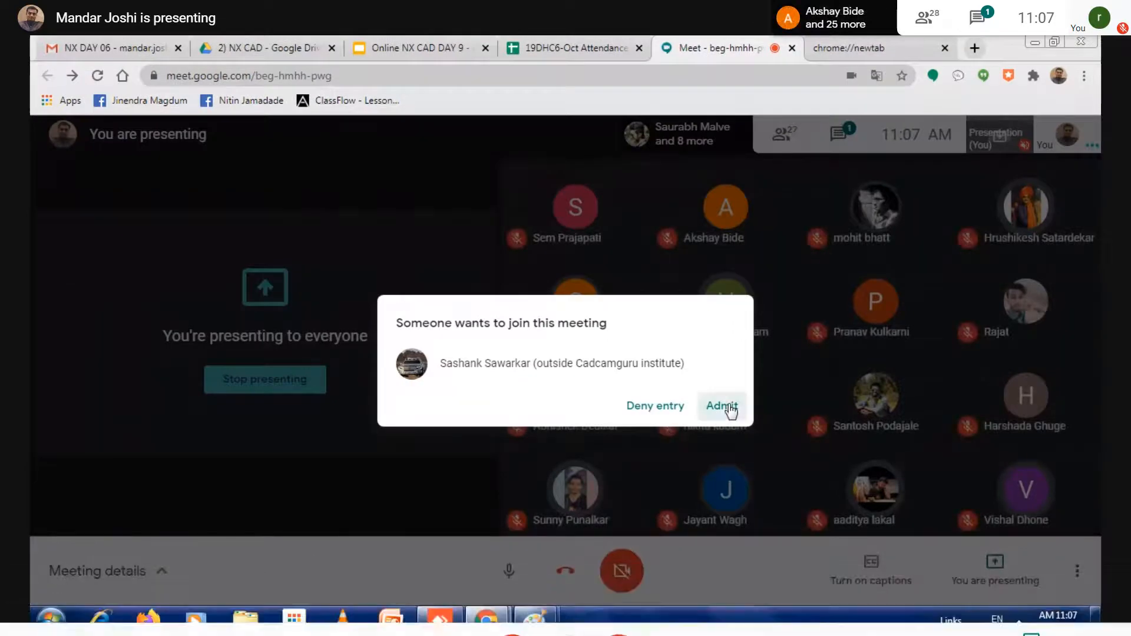
pyautogui.click(723, 405)
pyautogui.click(1035, 44)
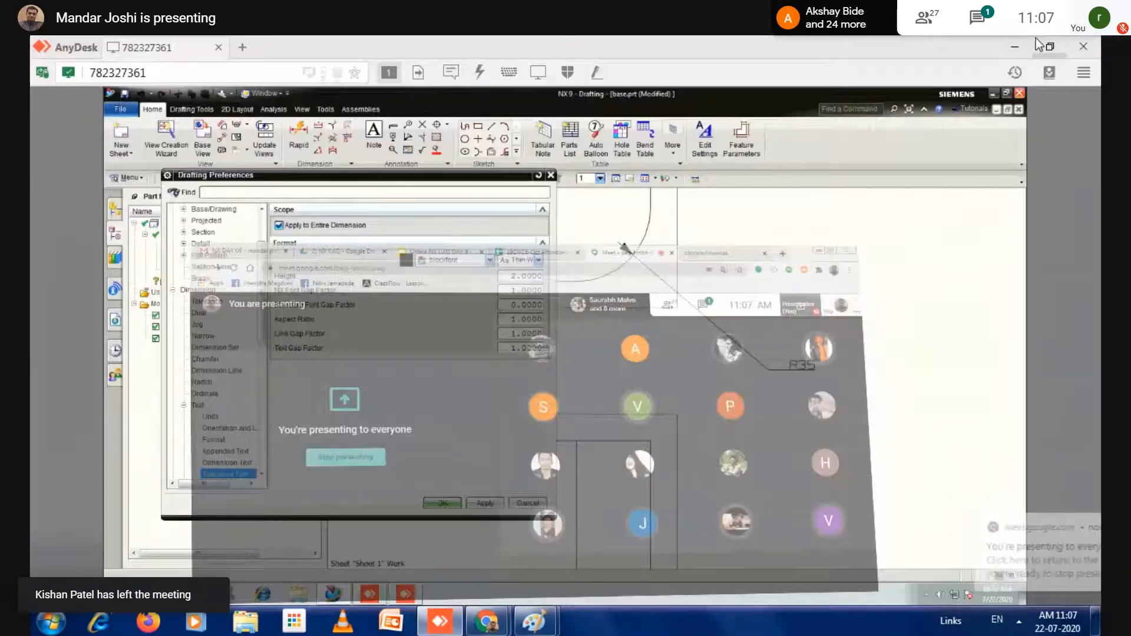
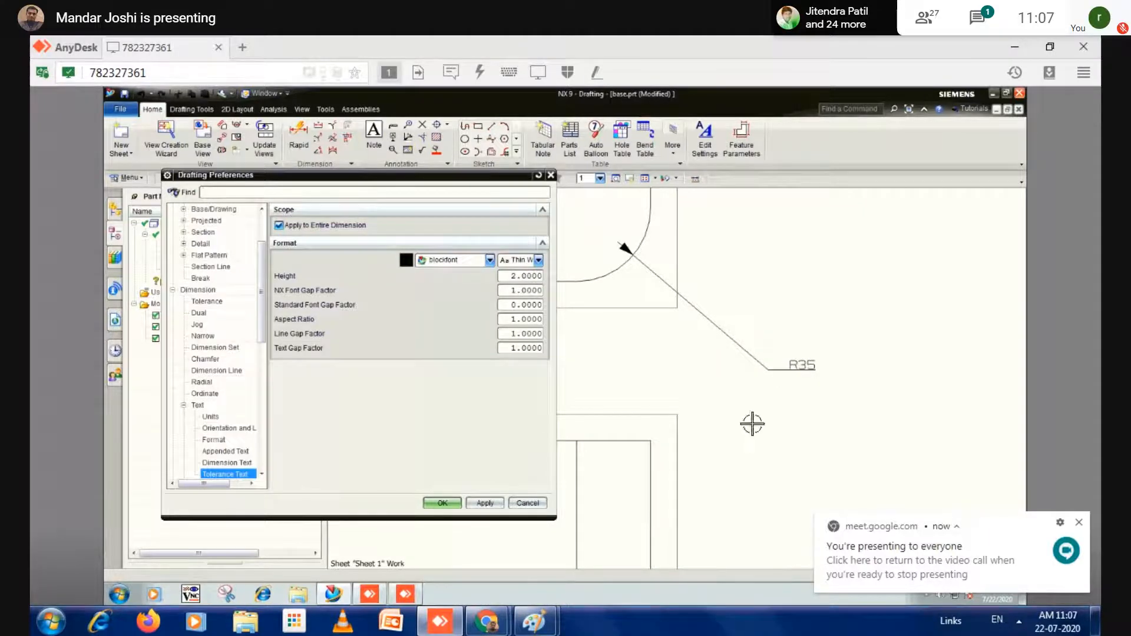
# - Review the dimension tolerance and text settings, and set the Dimension Text height to 8 in the Drafting Preferences
pyautogui.click(197, 301)
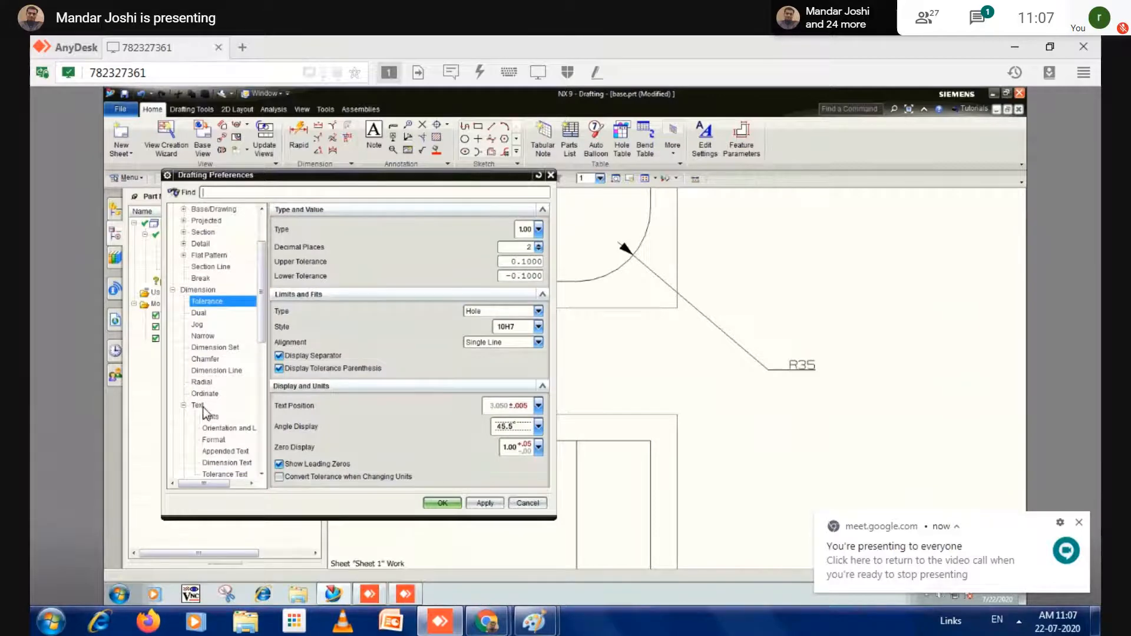
pyautogui.click(198, 406)
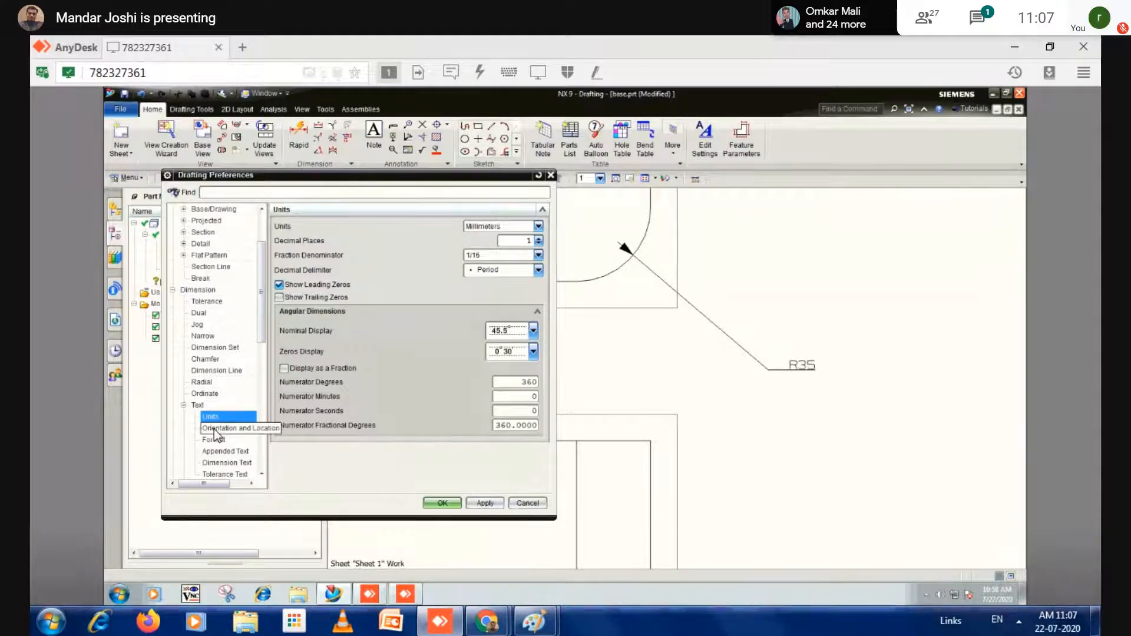
pyautogui.click(214, 429)
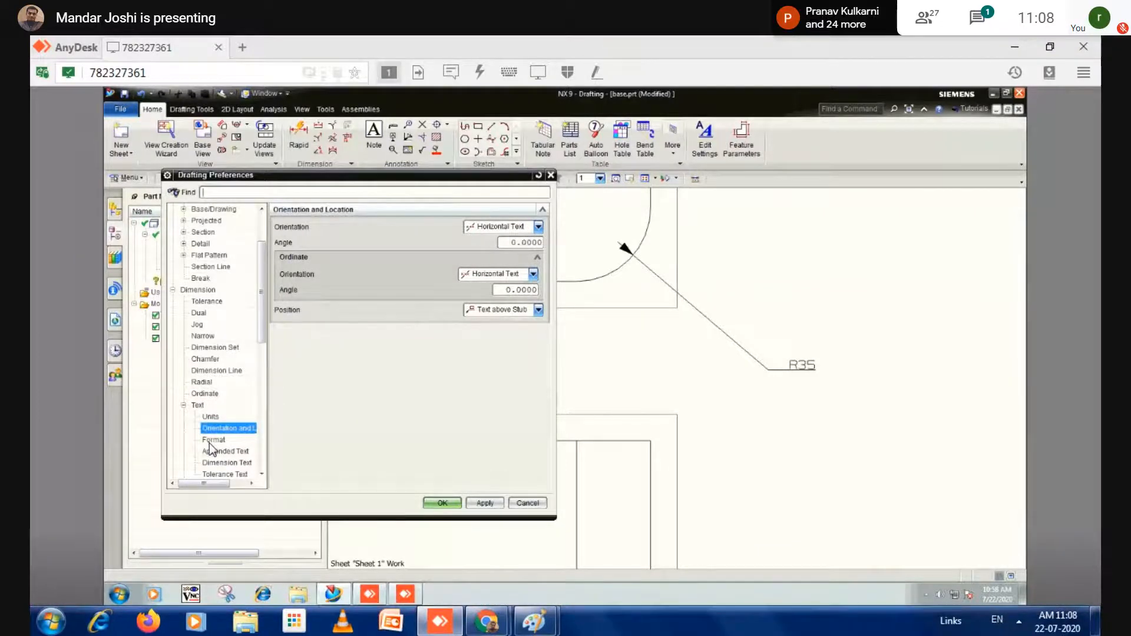
pyautogui.click(210, 442)
pyautogui.click(212, 451)
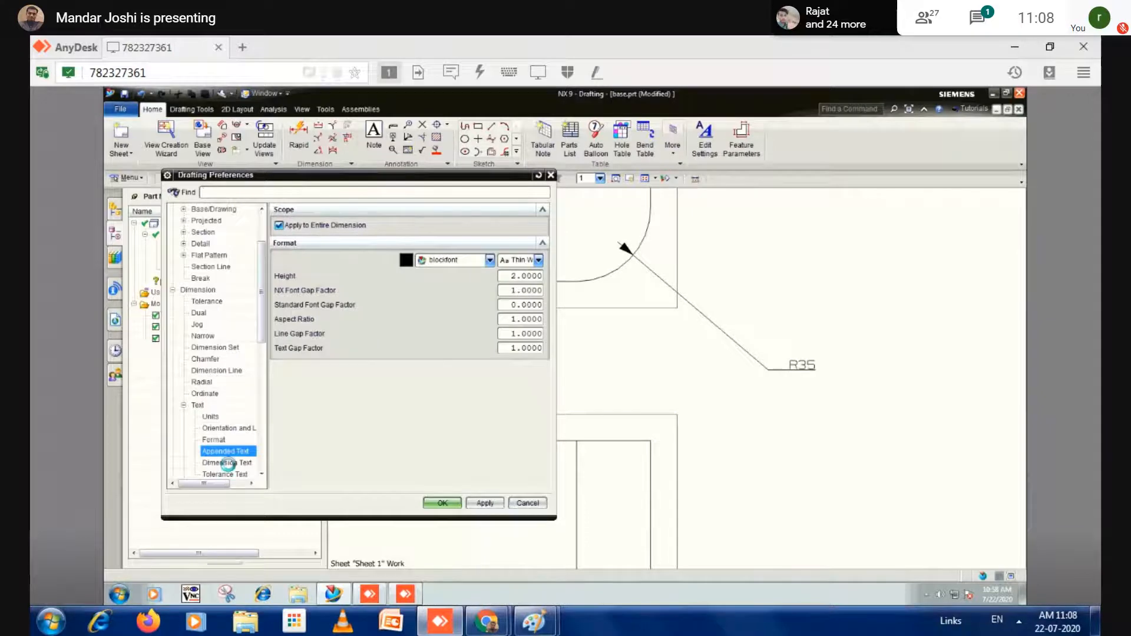
pyautogui.click(226, 463)
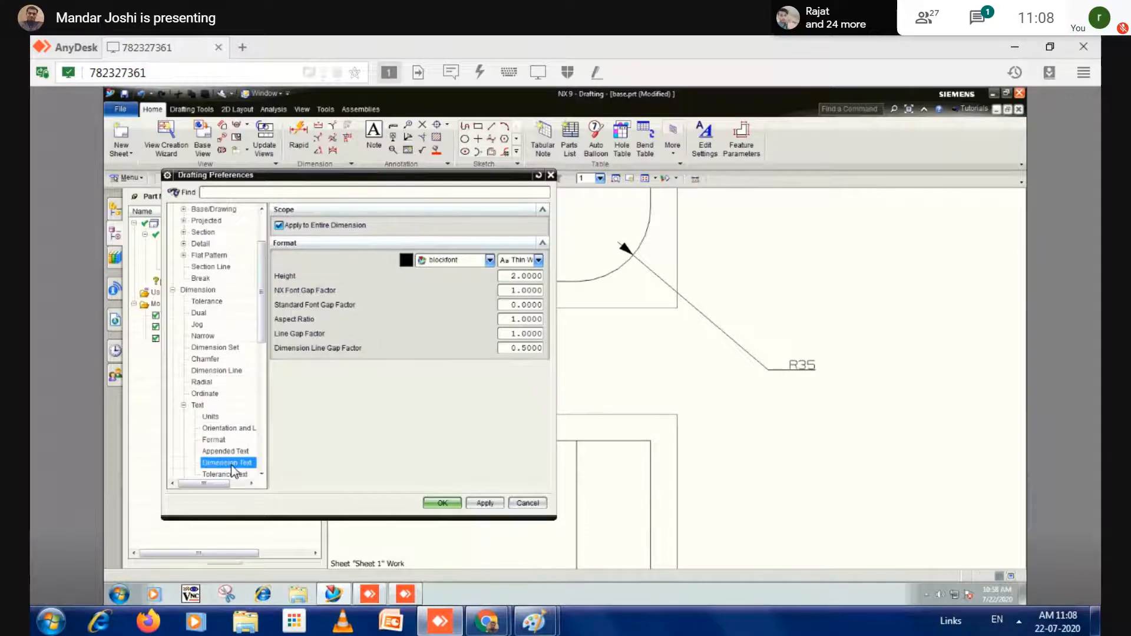
pyautogui.doubleClick(532, 275)
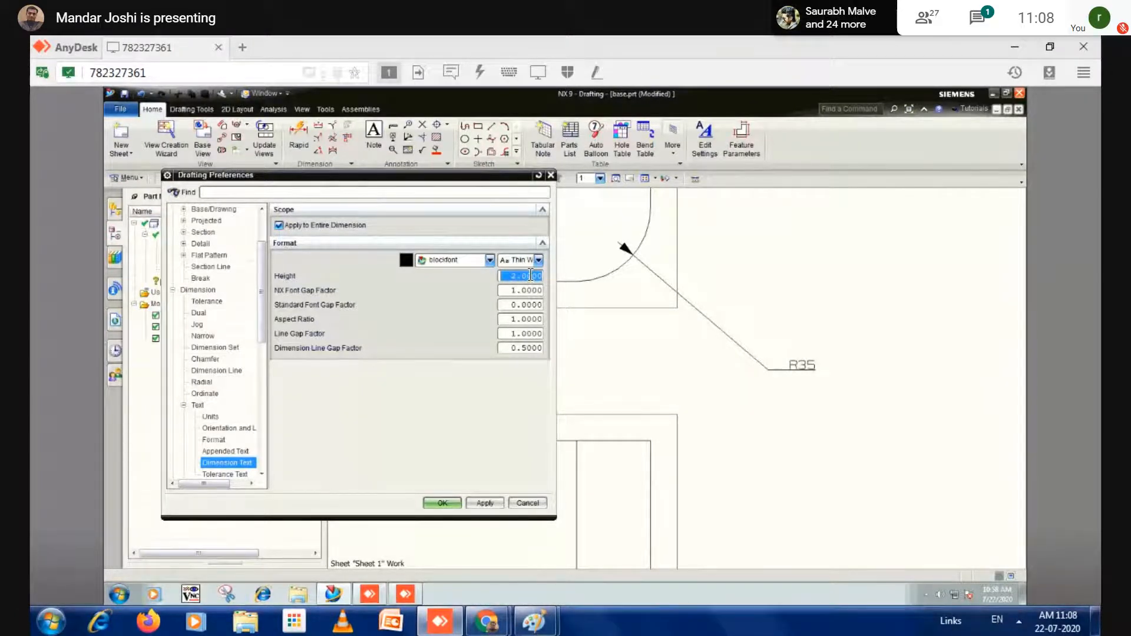
pyautogui.press('BackSpace')
pyautogui.click(482, 502)
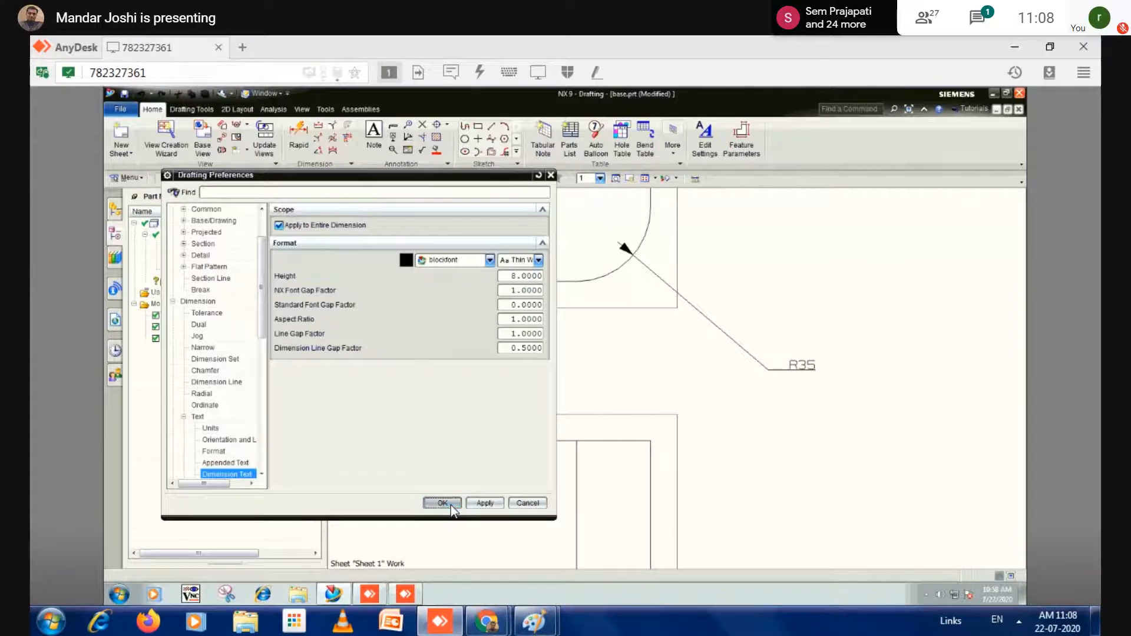
pyautogui.click(442, 503)
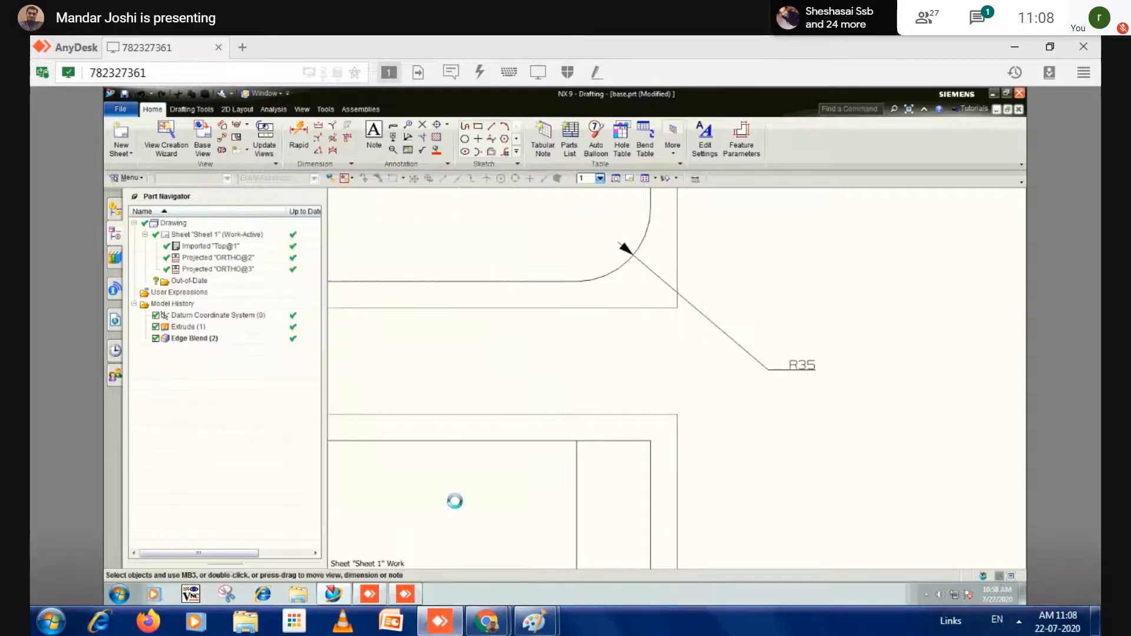
# - Delete the blended corner's radius dimension and add it again with Rapid Dimension, placed outside the corner
pyautogui.click(798, 370)
pyautogui.press('Delete')
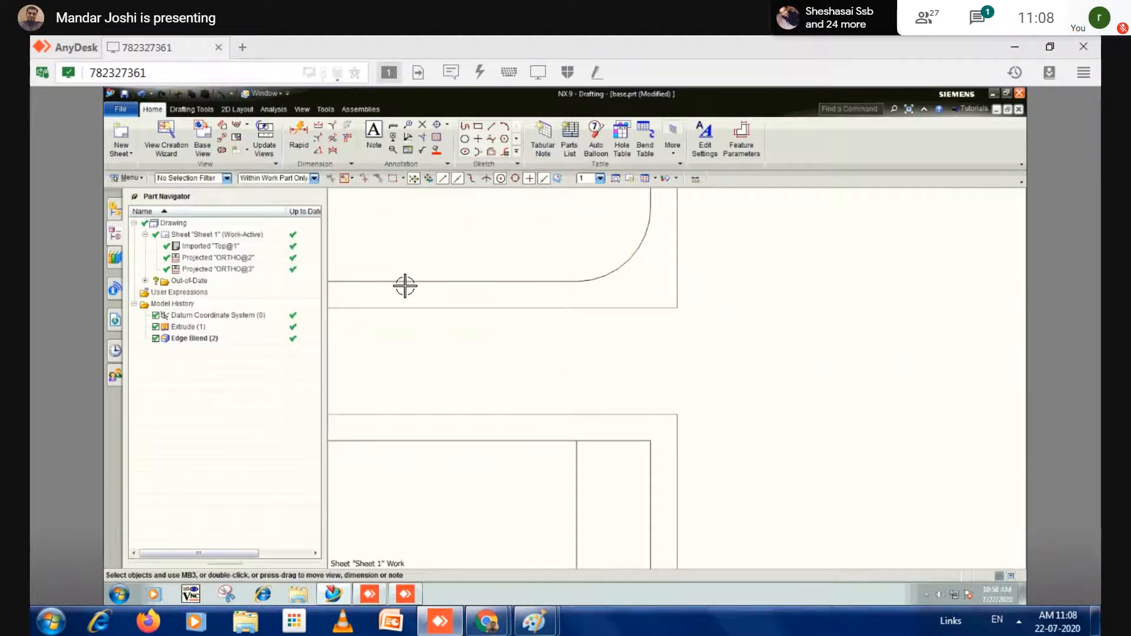
pyautogui.click(298, 136)
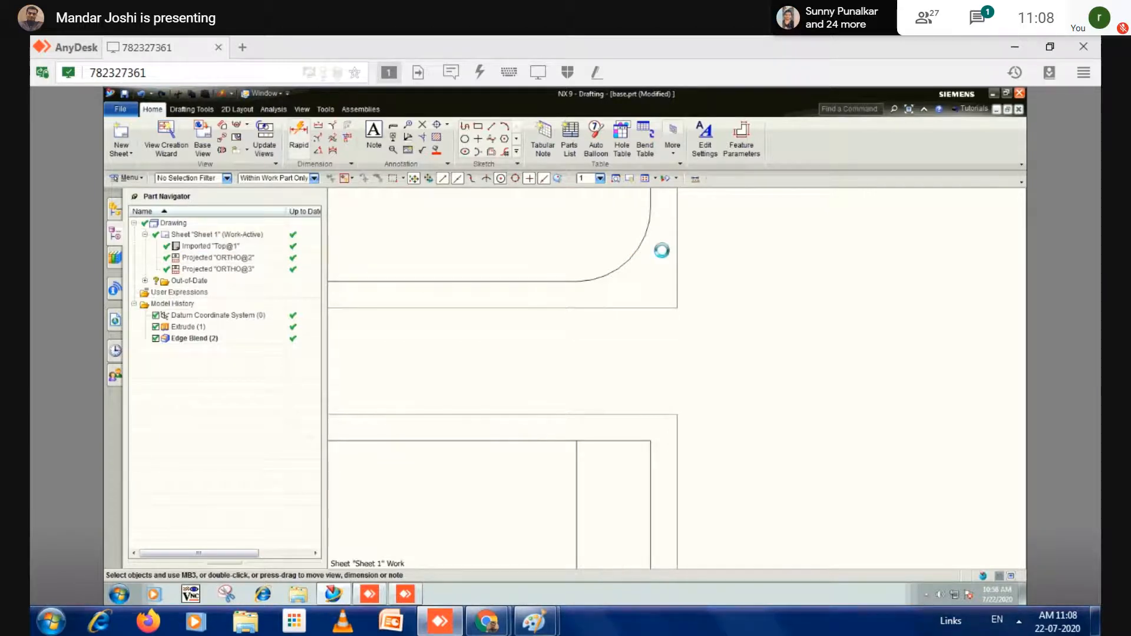
pyautogui.click(628, 260)
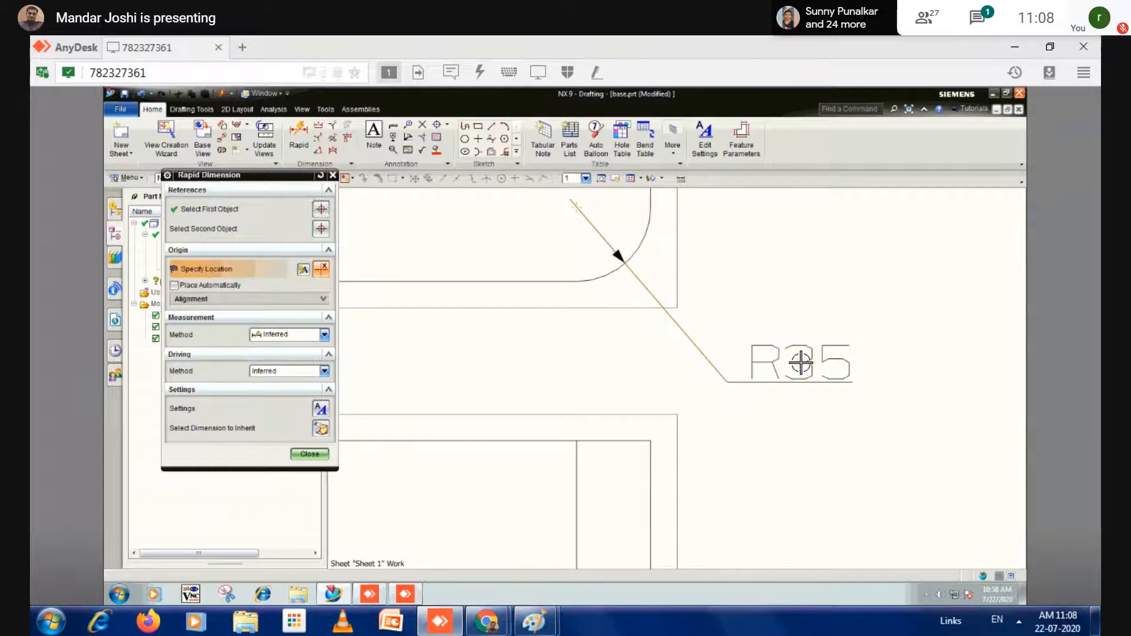
pyautogui.click(800, 363)
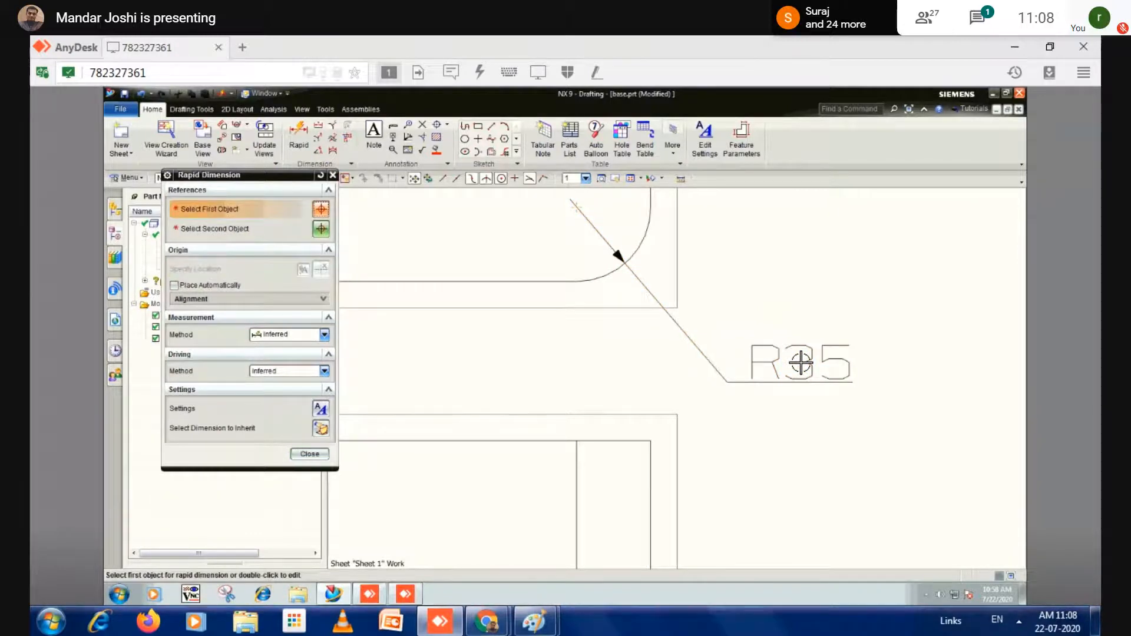
pyautogui.click(310, 454)
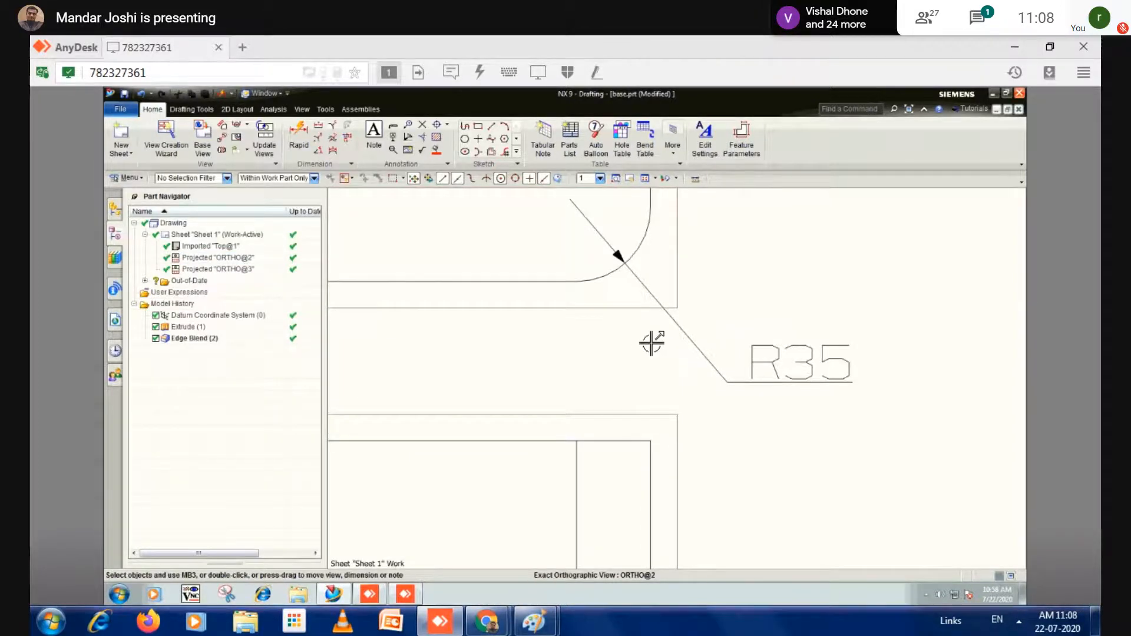
pyautogui.scroll(-5, 652, 343)
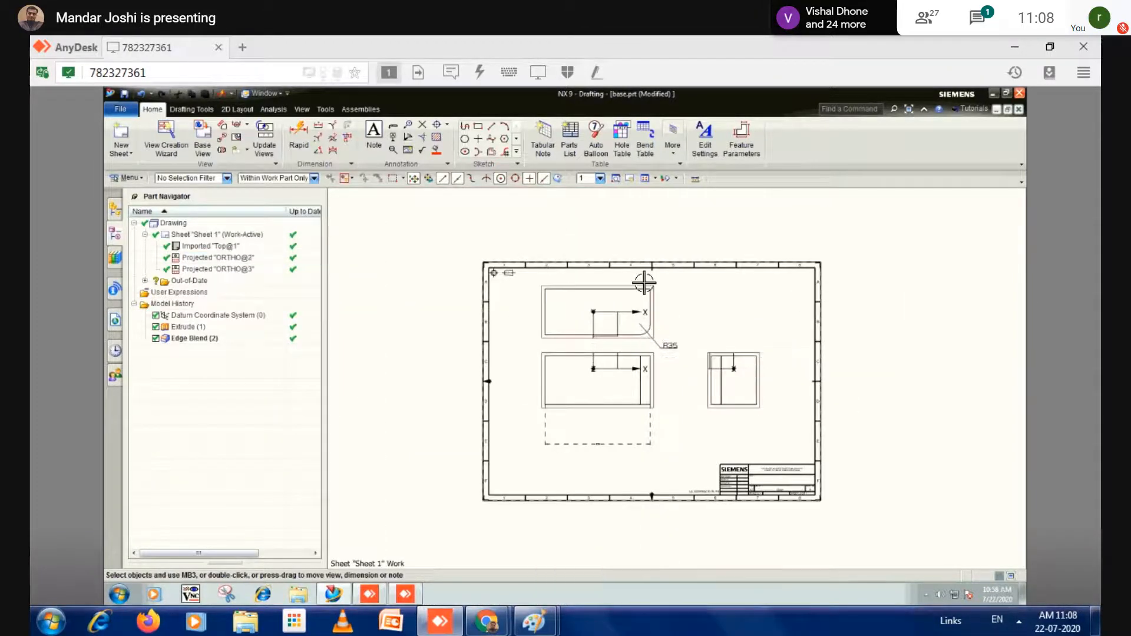
pyautogui.keyDown('shift'); pyautogui.moveTo(699, 296); pyautogui.dragTo(640, 283, button='middle'); pyautogui.keyUp('shift')
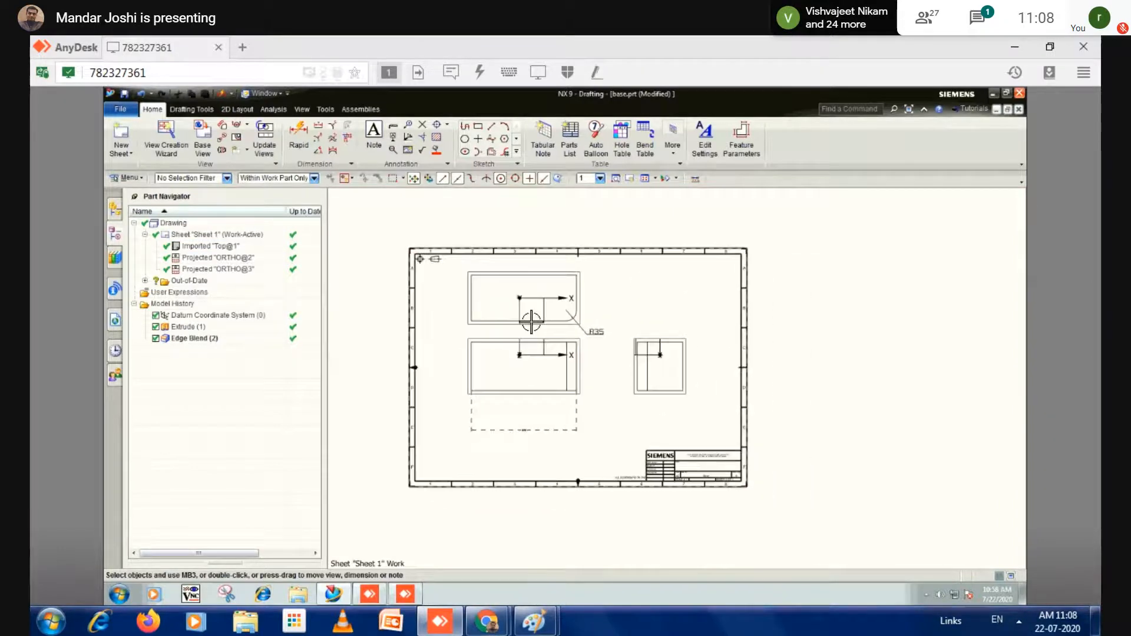
pyautogui.scroll(2, 531, 321)
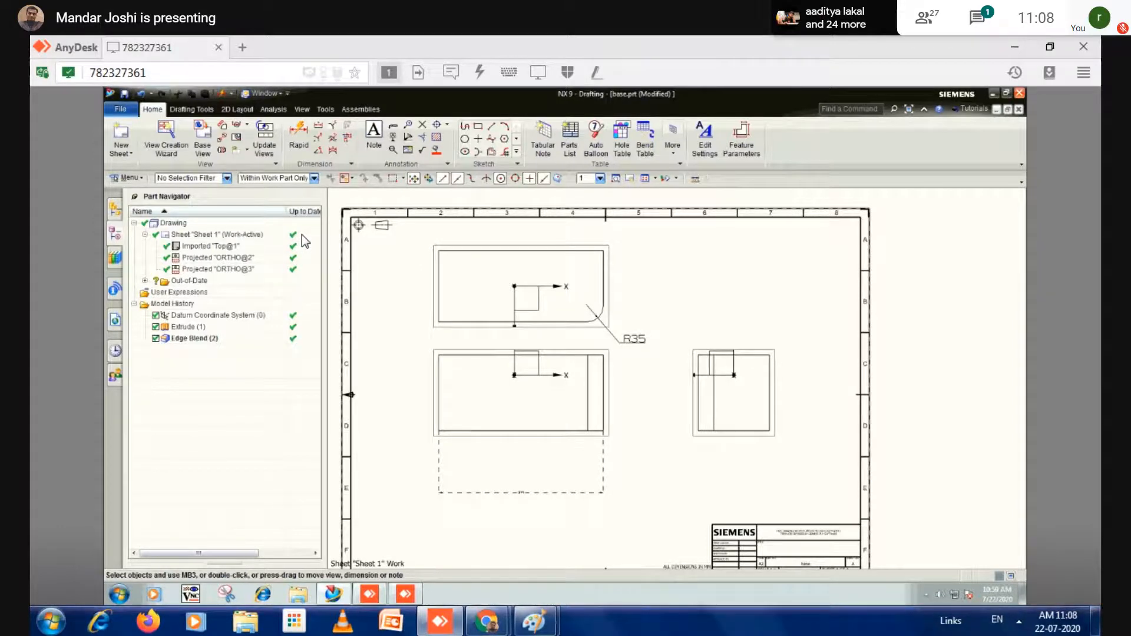
pyautogui.click(121, 110)
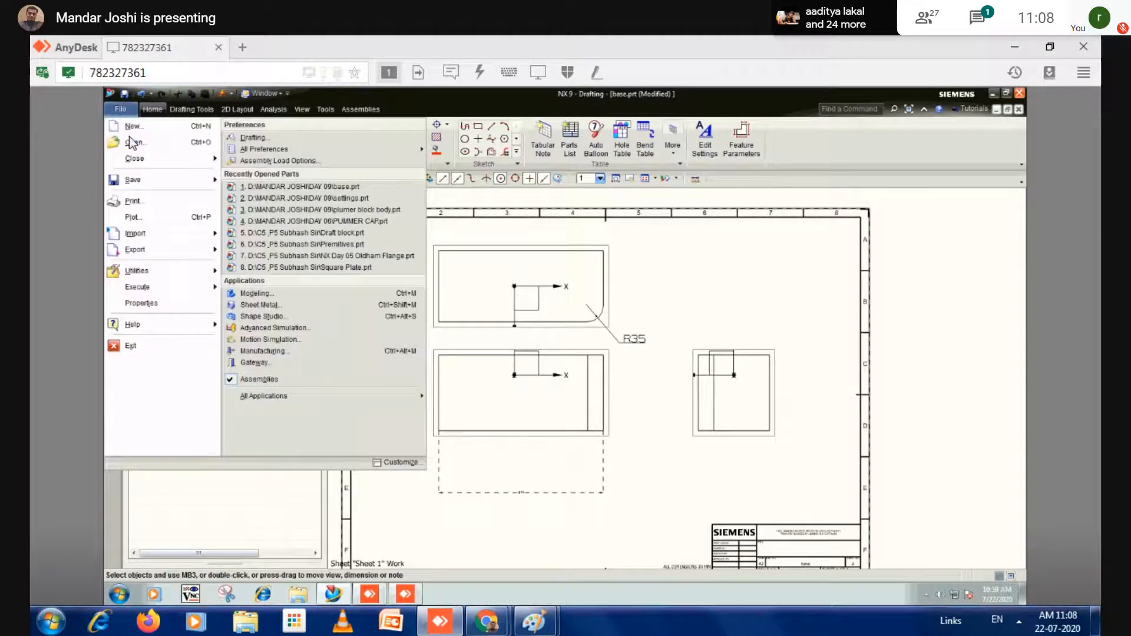
pyautogui.click(131, 127)
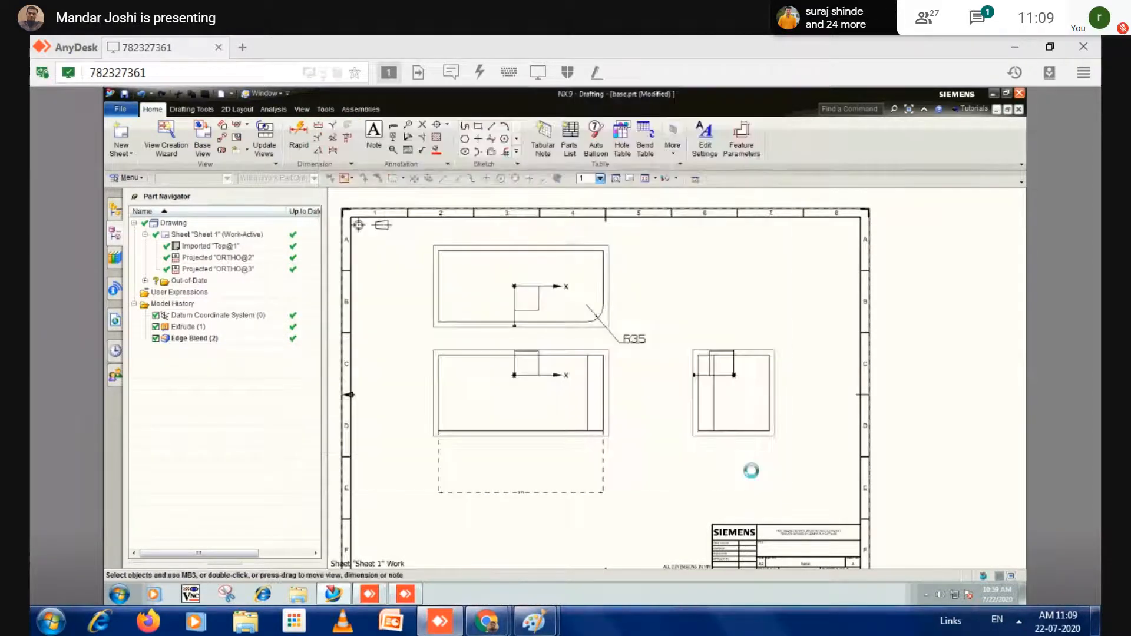
pyautogui.click(756, 471)
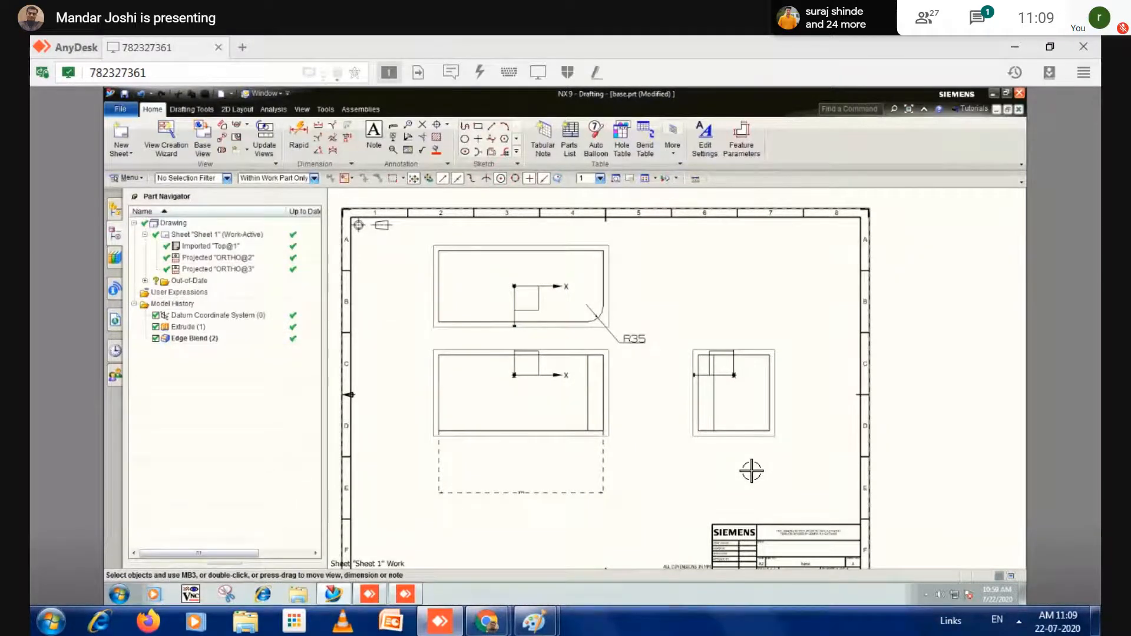
# - Close the base part without saving its changes
pyautogui.click(1018, 110)
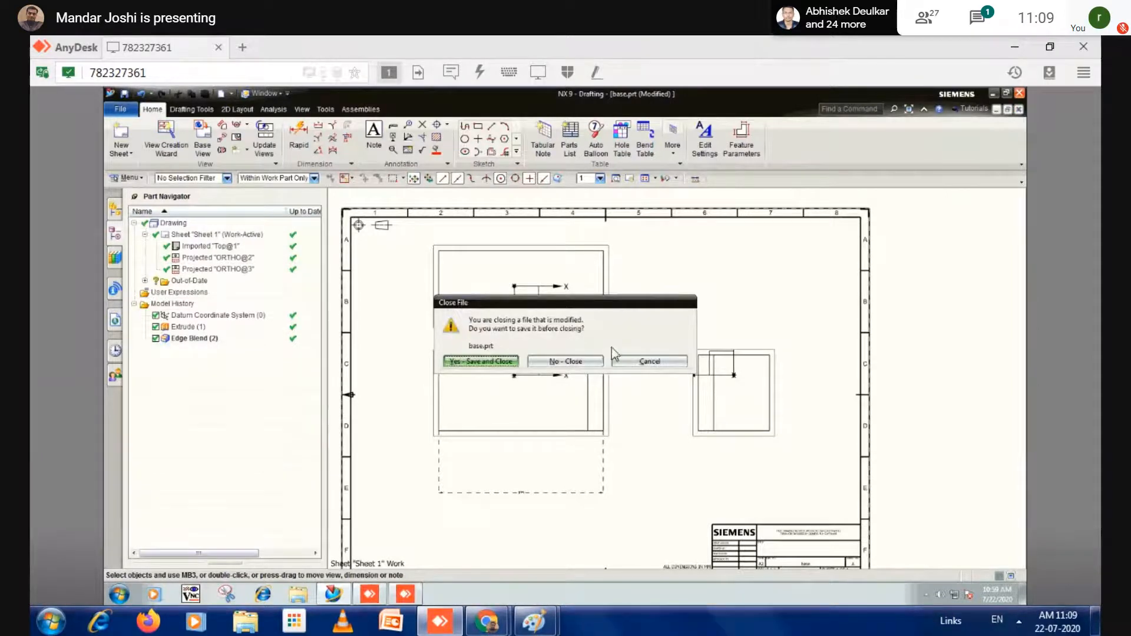
pyautogui.click(564, 361)
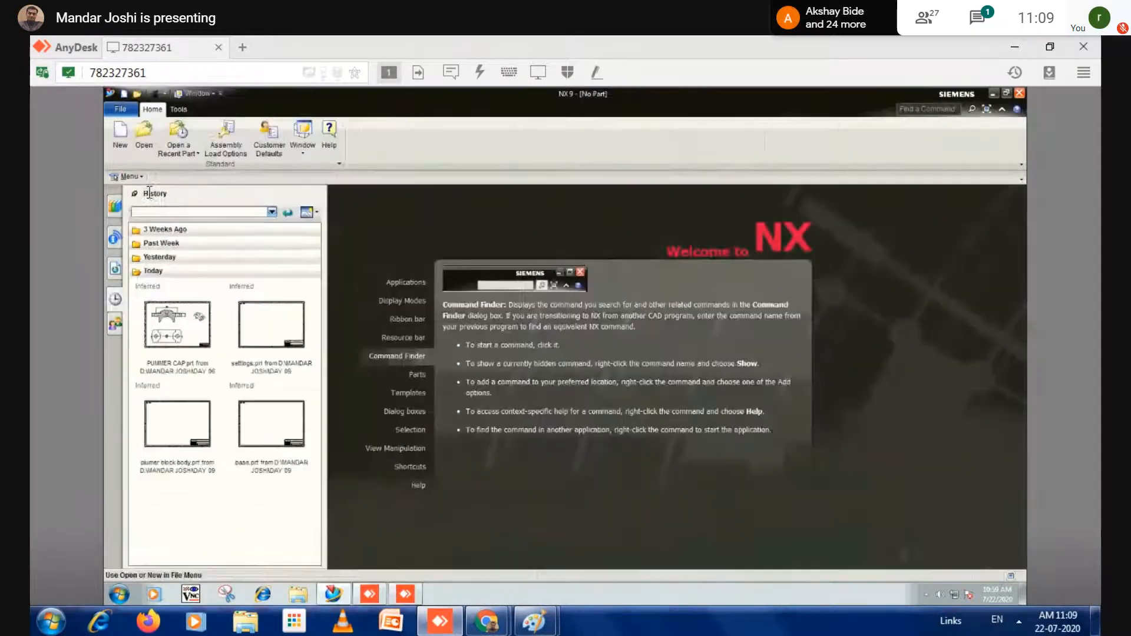
# - Open the settings part from the DAY 09 folder
pyautogui.click(144, 137)
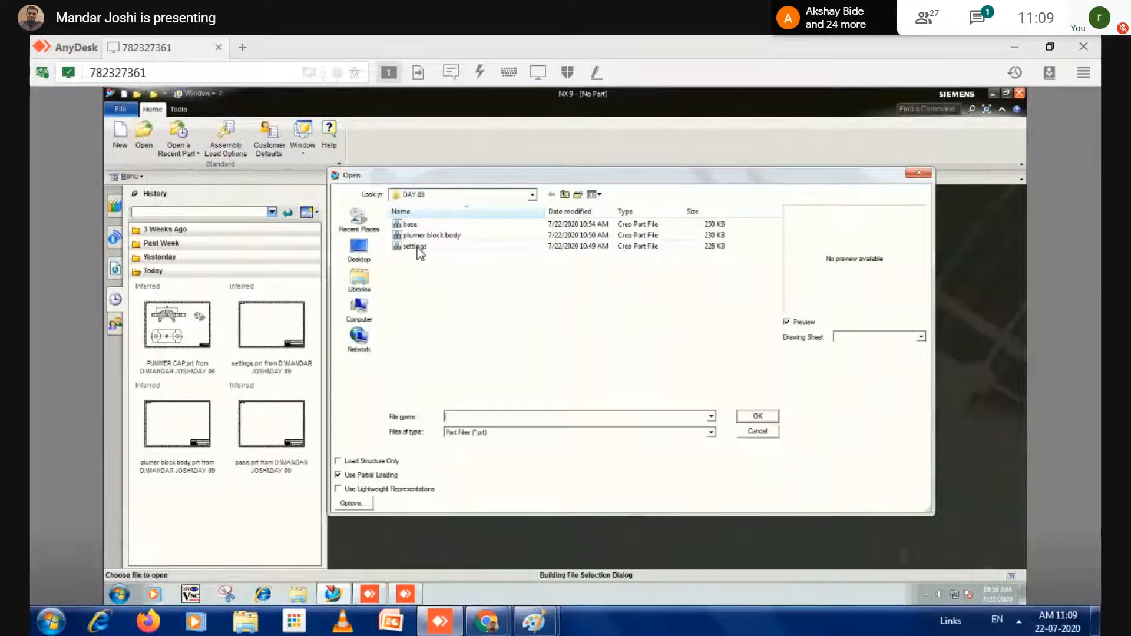
pyautogui.click(417, 247)
pyautogui.click(757, 416)
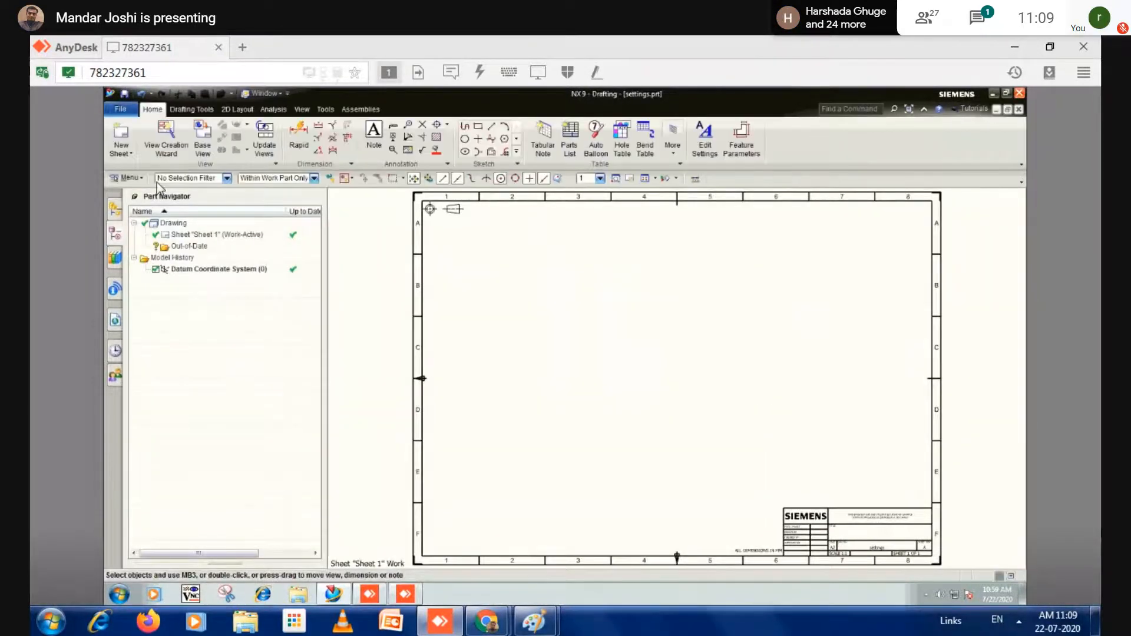
# - Set the Dimension Text height to 8 in the Drafting Preferences and save the settings part
pyautogui.click(127, 178)
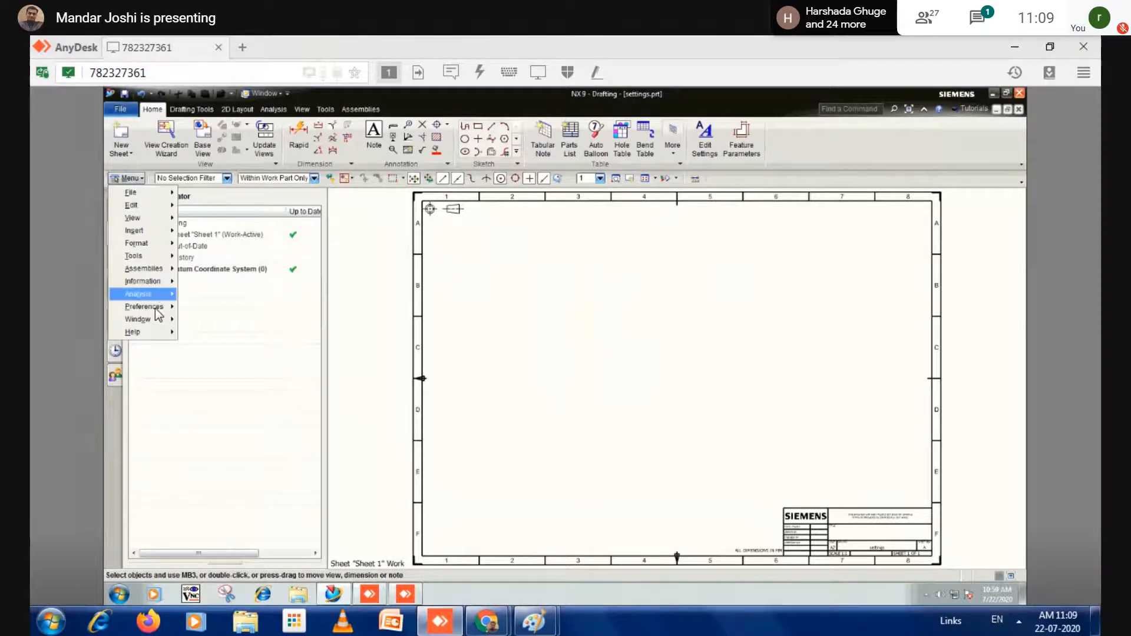
pyautogui.moveTo(147, 306)
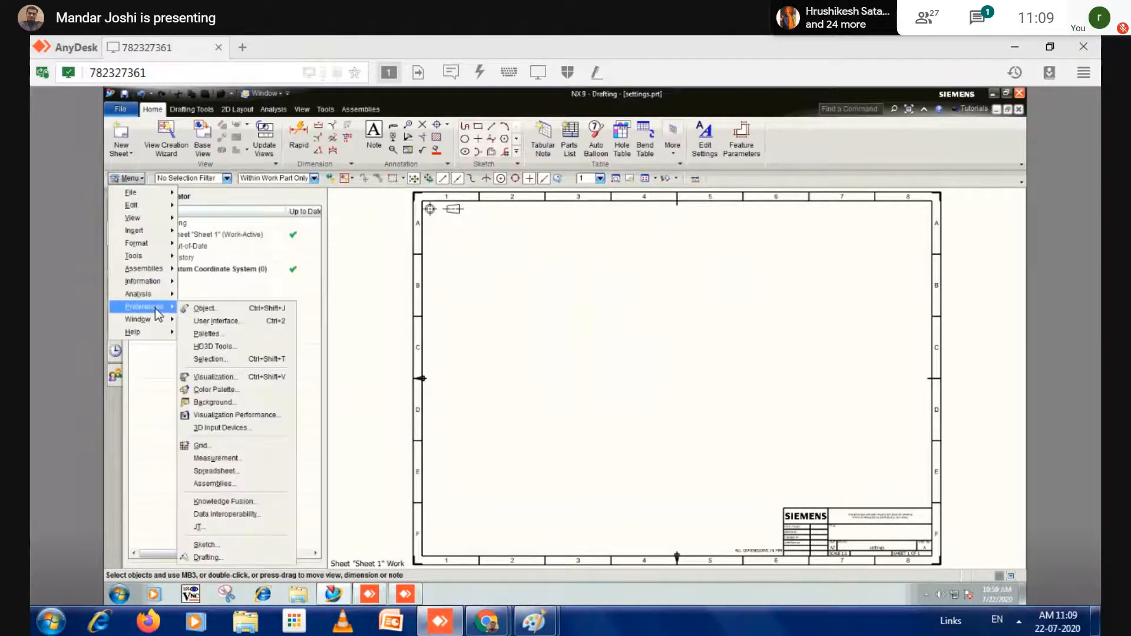
pyautogui.click(222, 558)
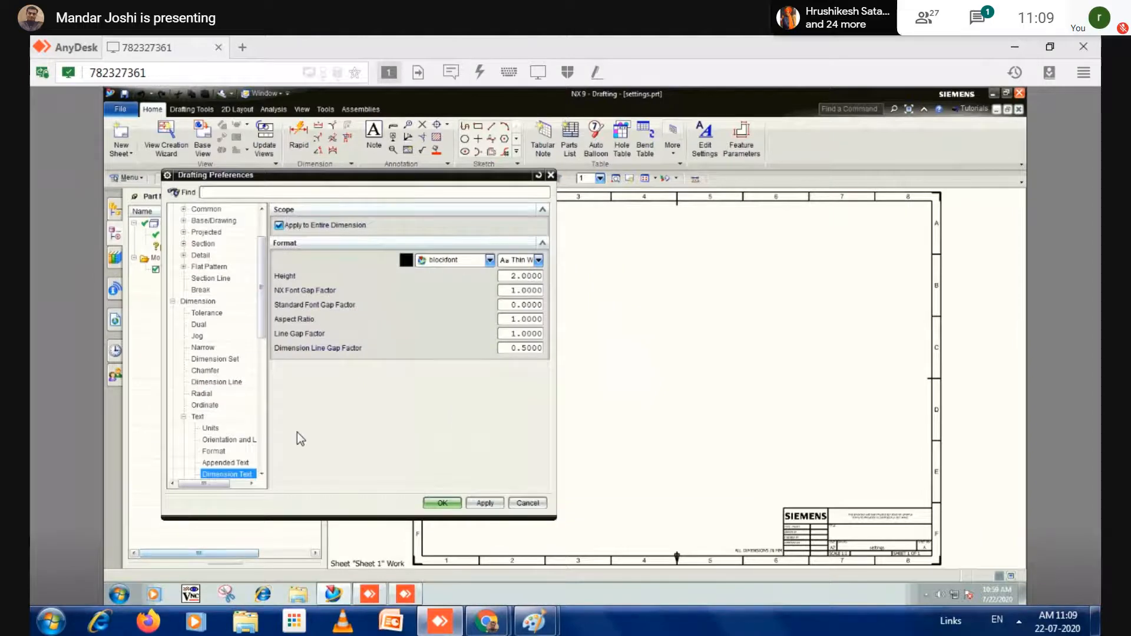
pyautogui.doubleClick(526, 275)
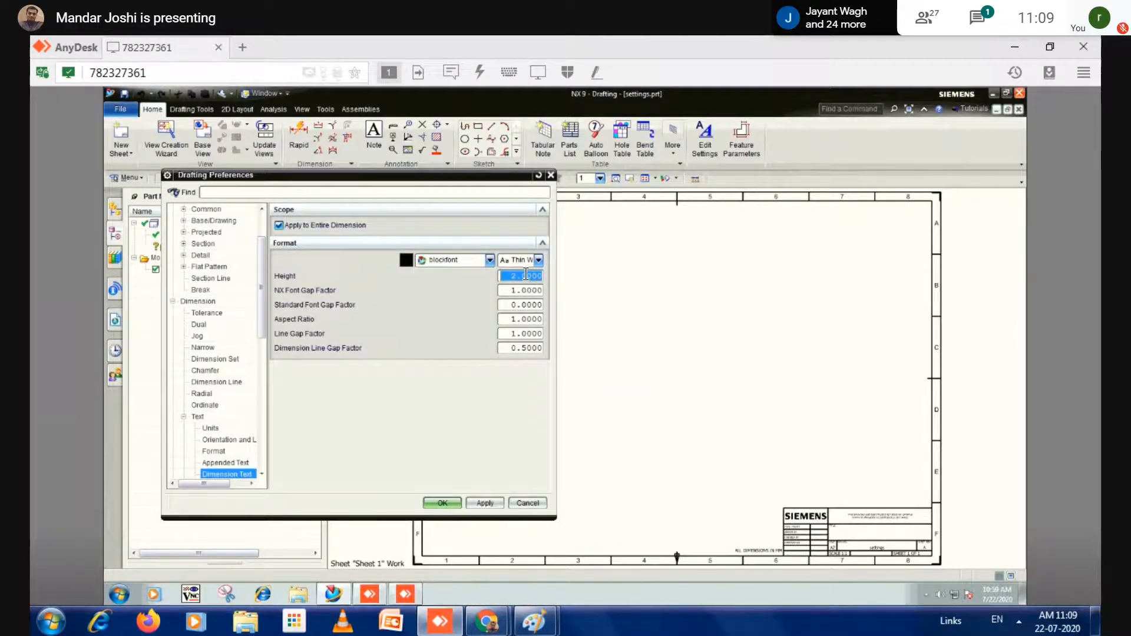
pyautogui.write('6')
pyautogui.click(484, 503)
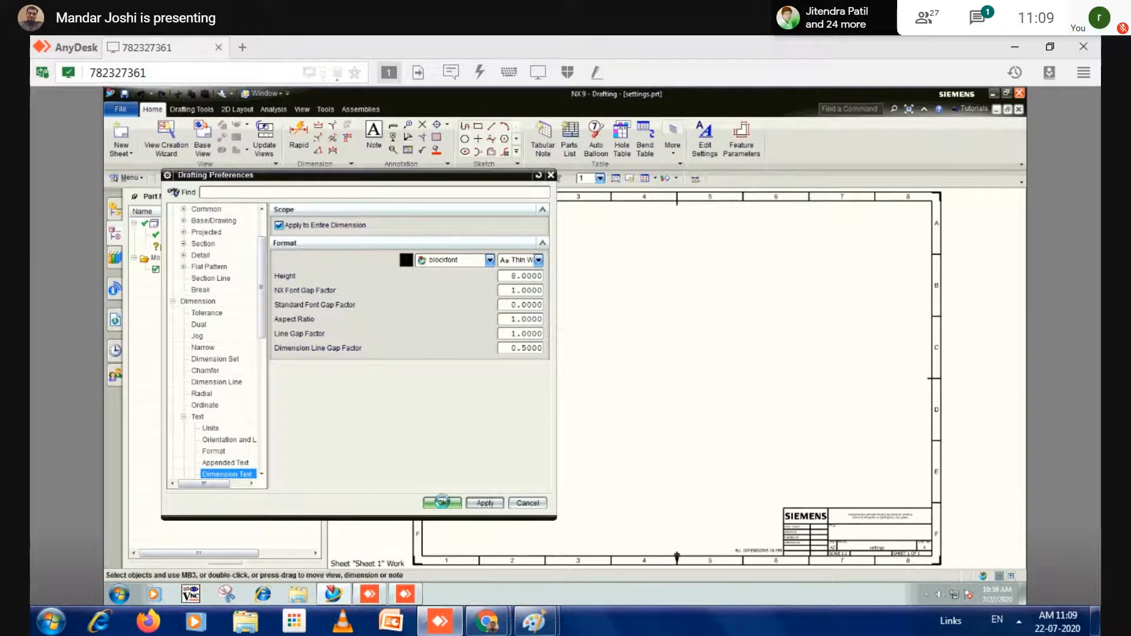
pyautogui.click(442, 503)
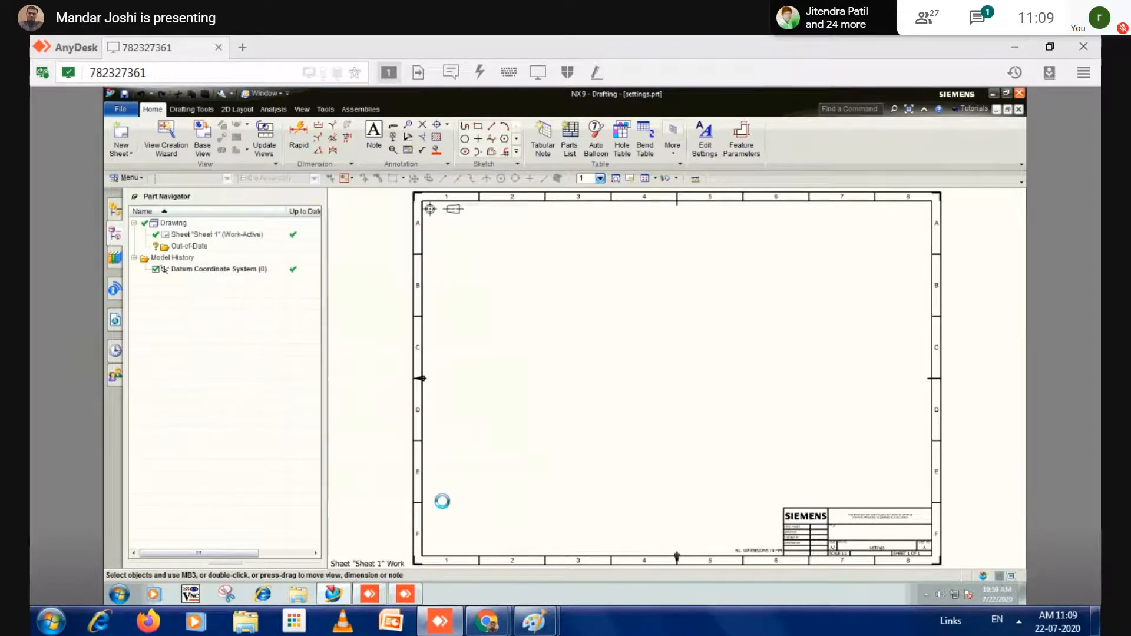
pyautogui.click(124, 96)
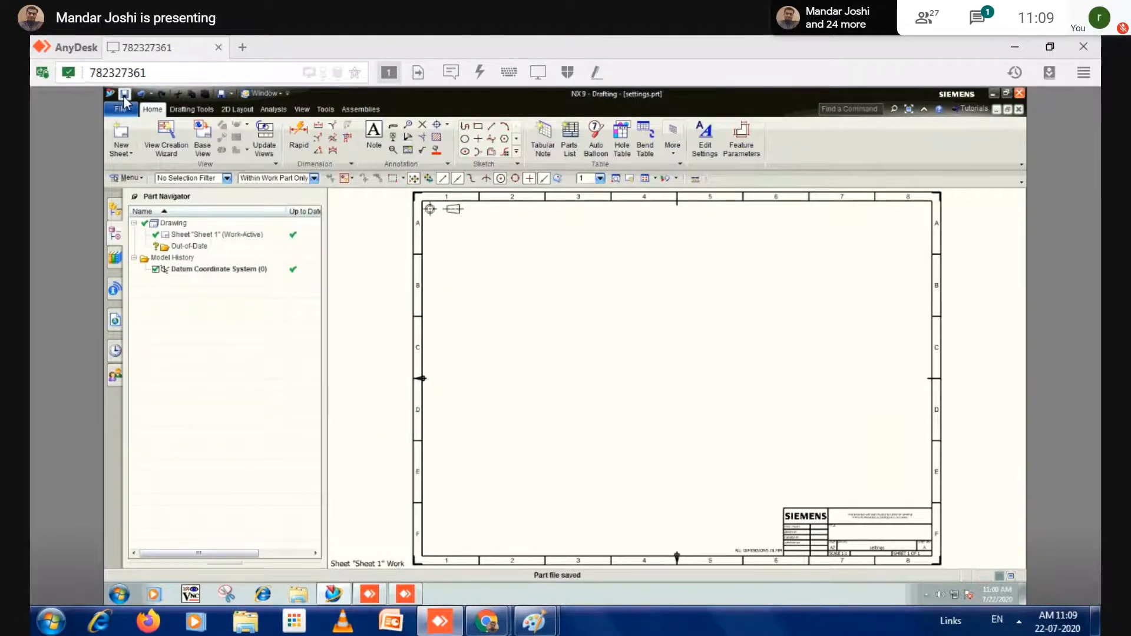
pyautogui.click(126, 178)
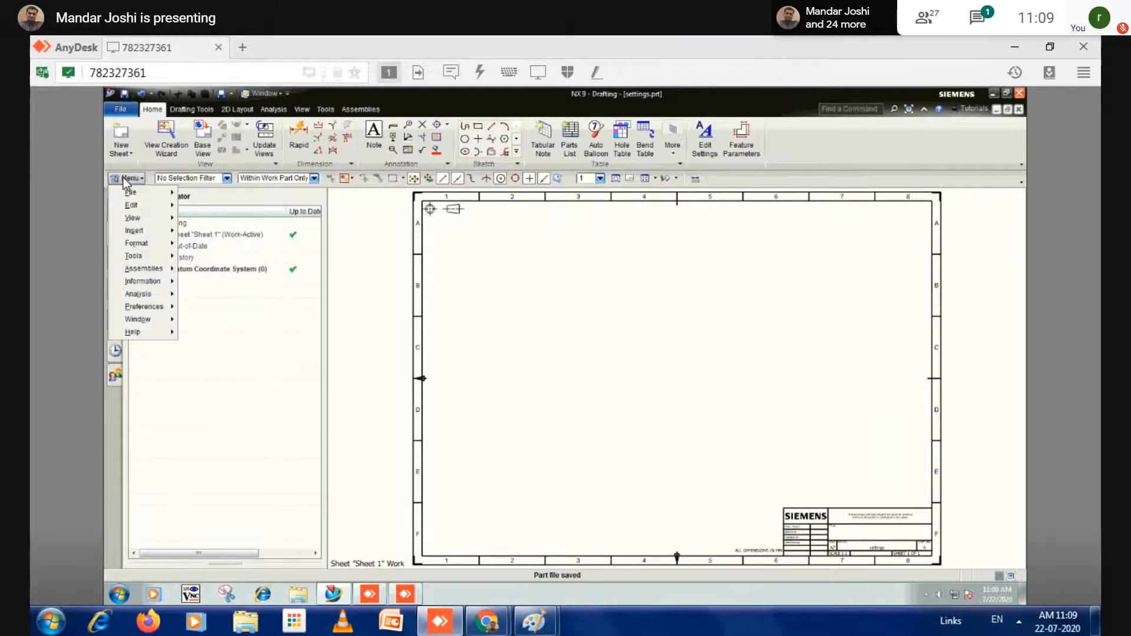
pyautogui.moveTo(145, 306)
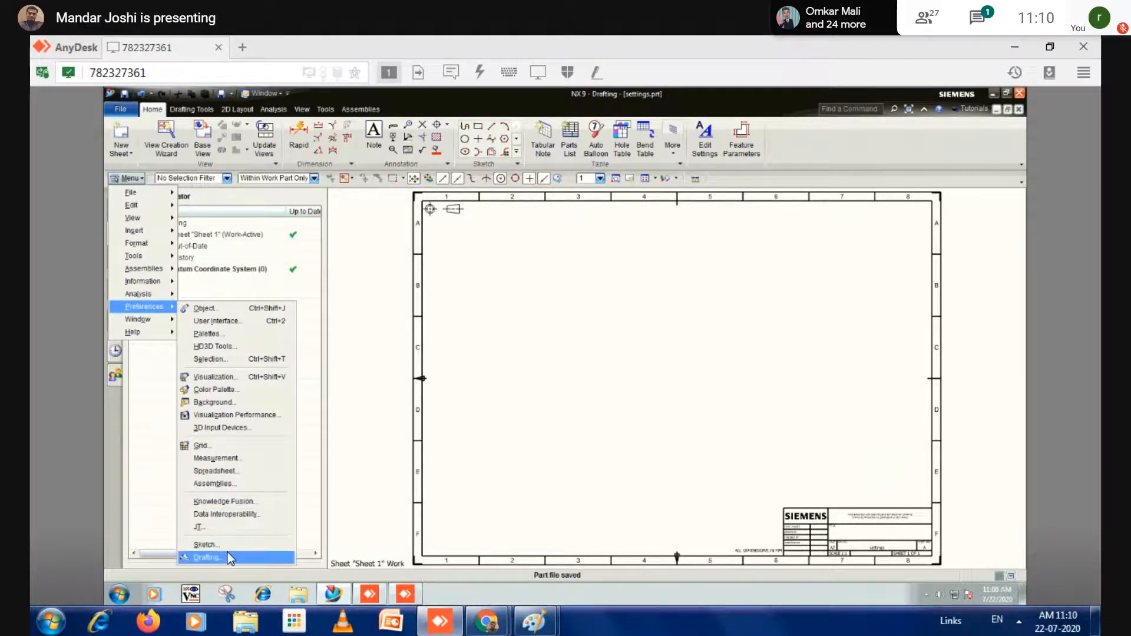
pyautogui.click(613, 419)
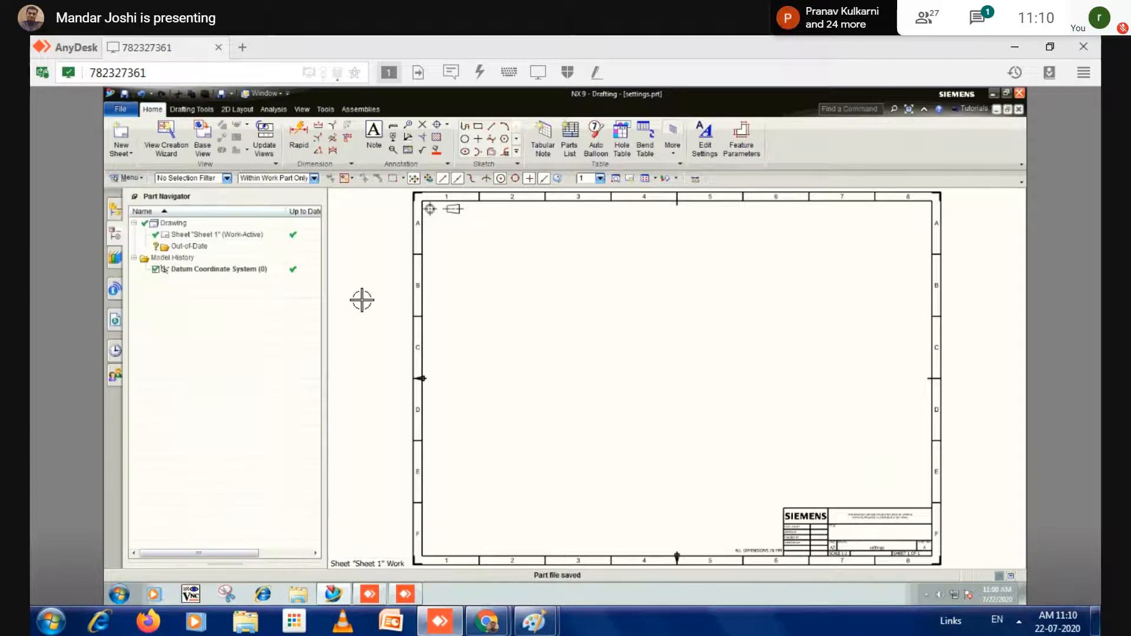
# - Edit Sheet 1 to use first-angle projection and save the settings part
pyautogui.click(215, 236)
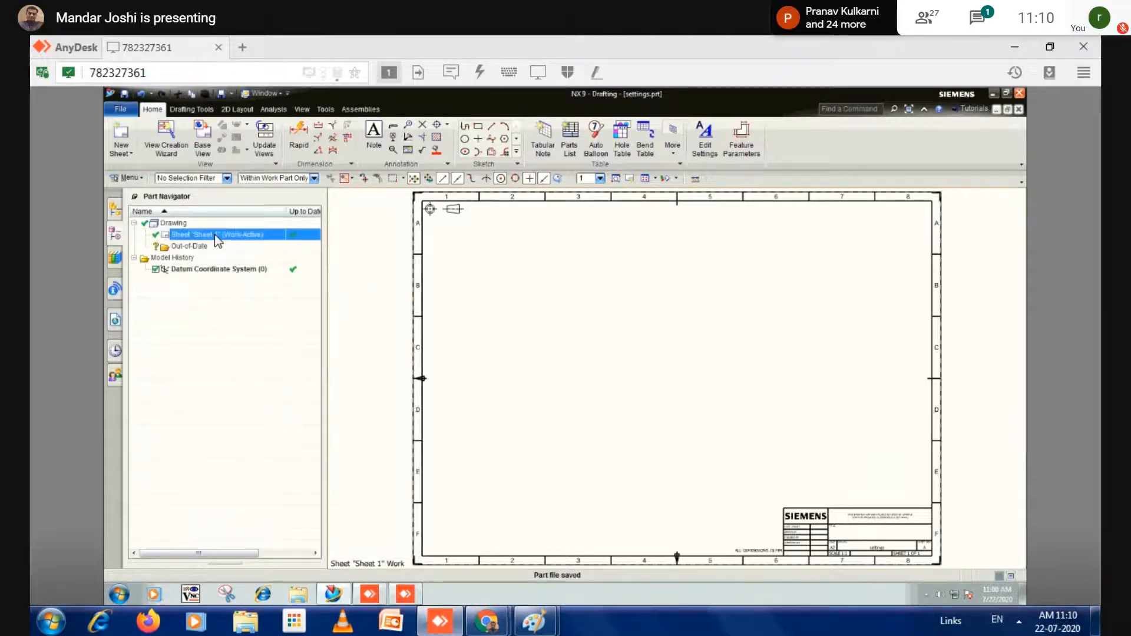
pyautogui.rightClick(216, 236)
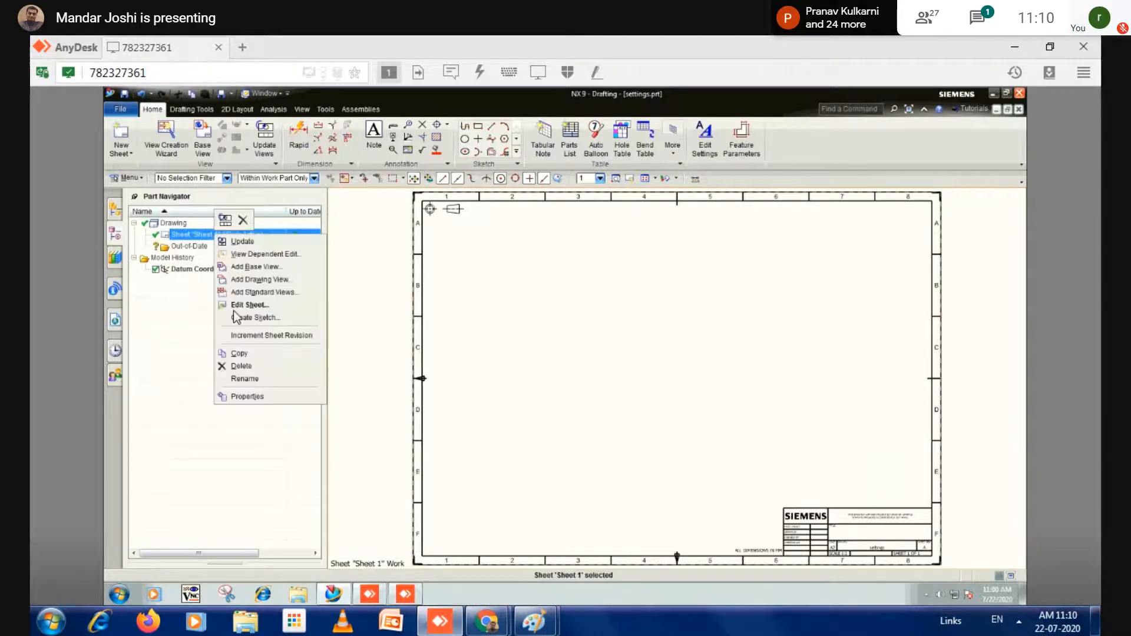
pyautogui.click(234, 305)
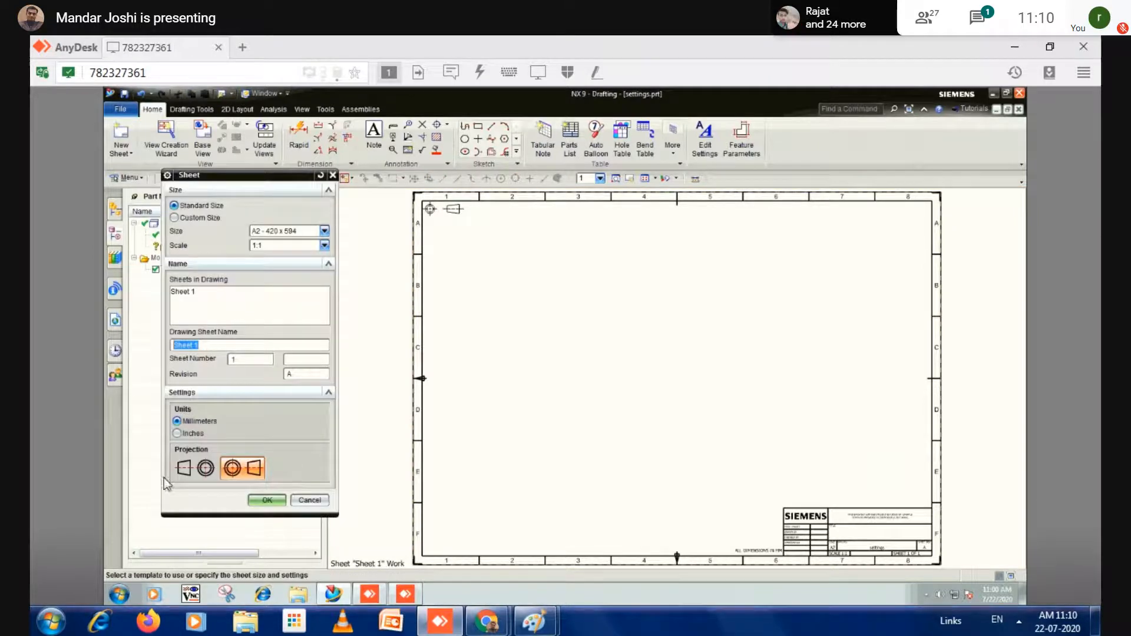
pyautogui.click(264, 501)
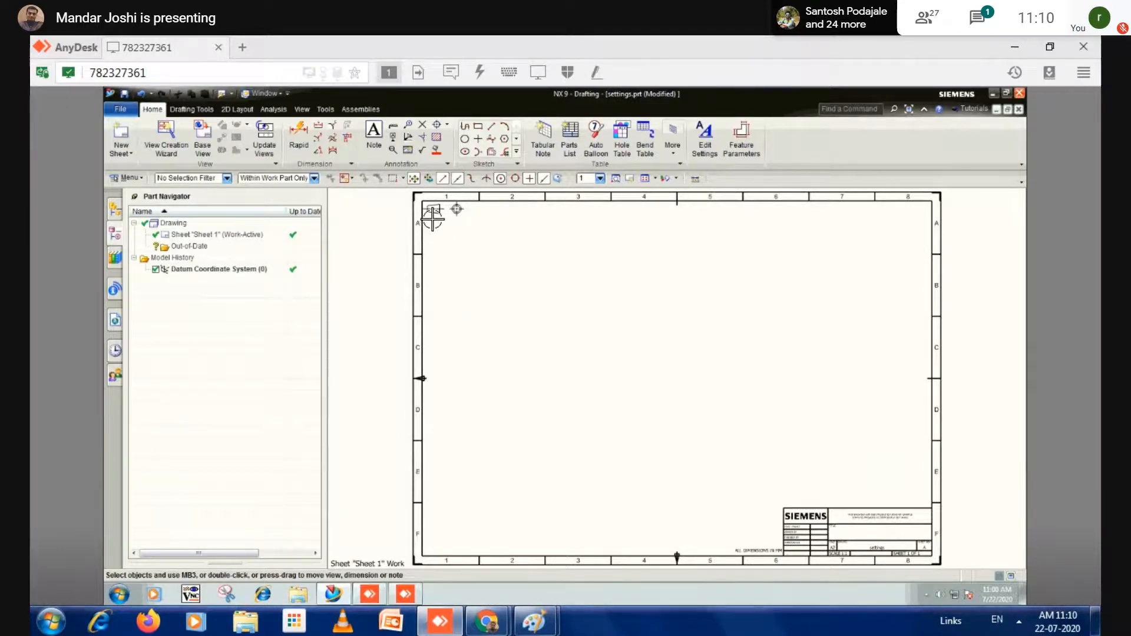
pyautogui.click(215, 236)
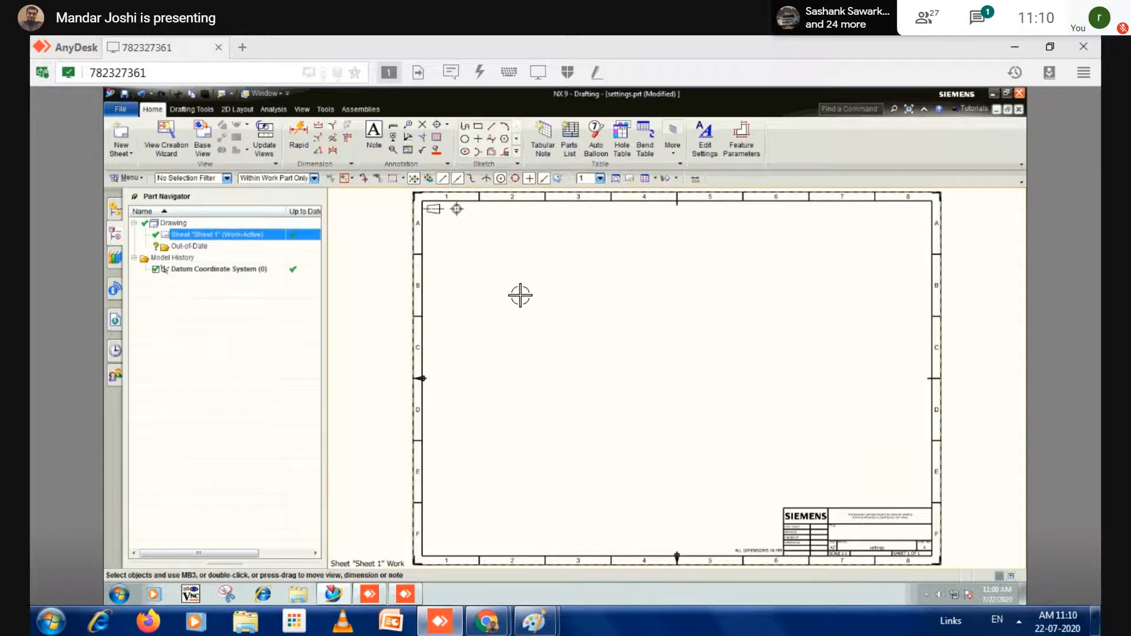
pyautogui.click(125, 93)
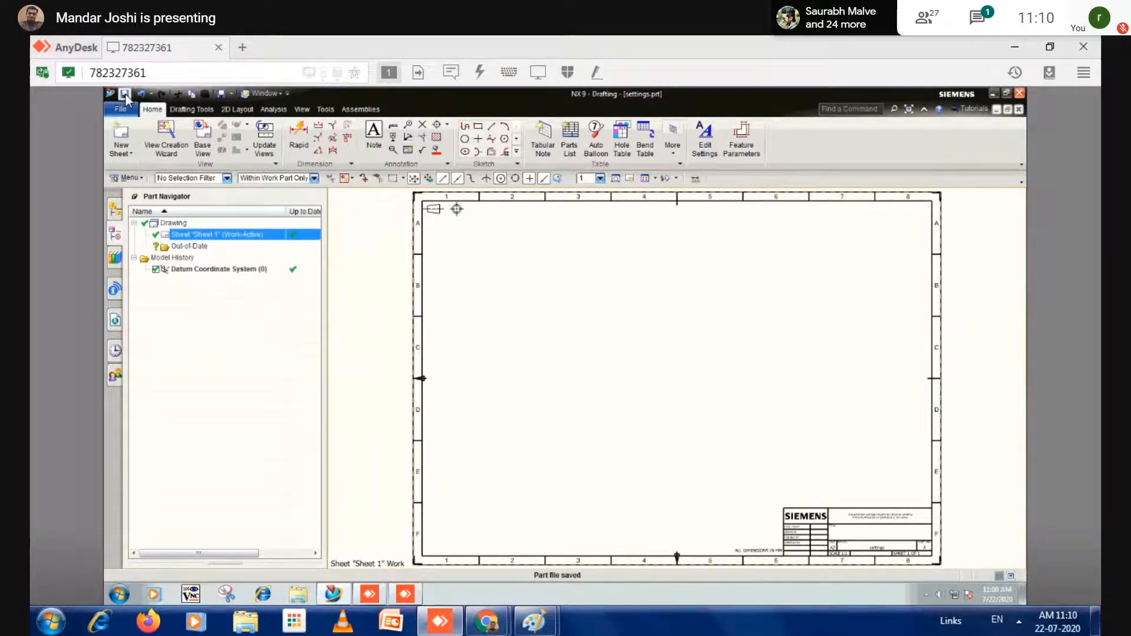
# - Close the settings part and open it again from the DAY 09 folder
pyautogui.click(1020, 110)
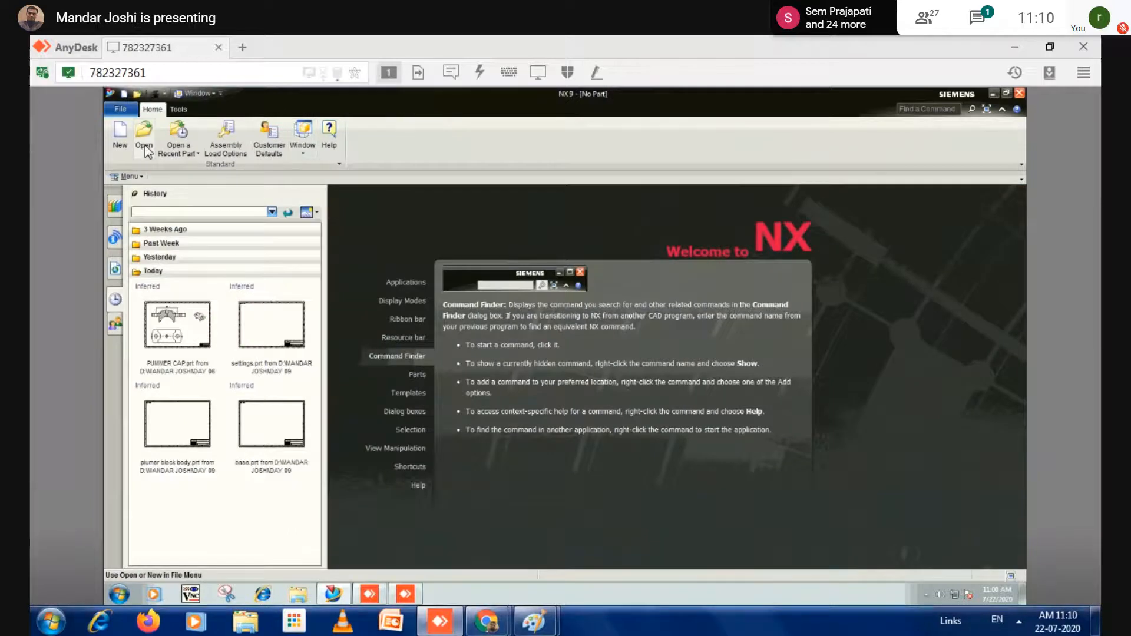
pyautogui.click(145, 147)
pyautogui.click(416, 247)
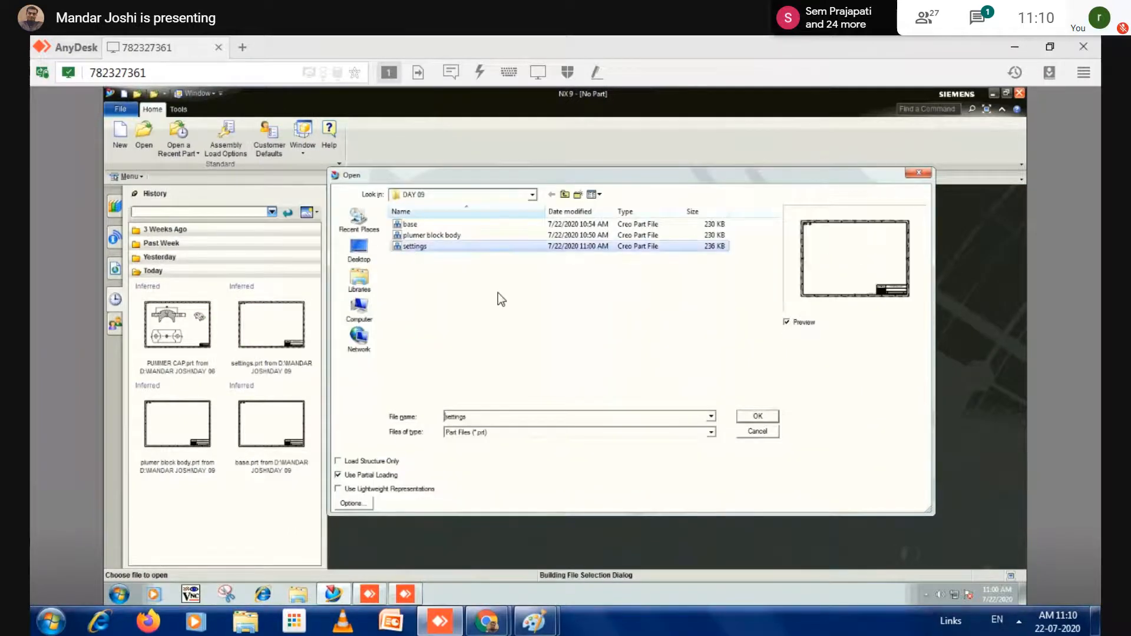
pyautogui.click(749, 420)
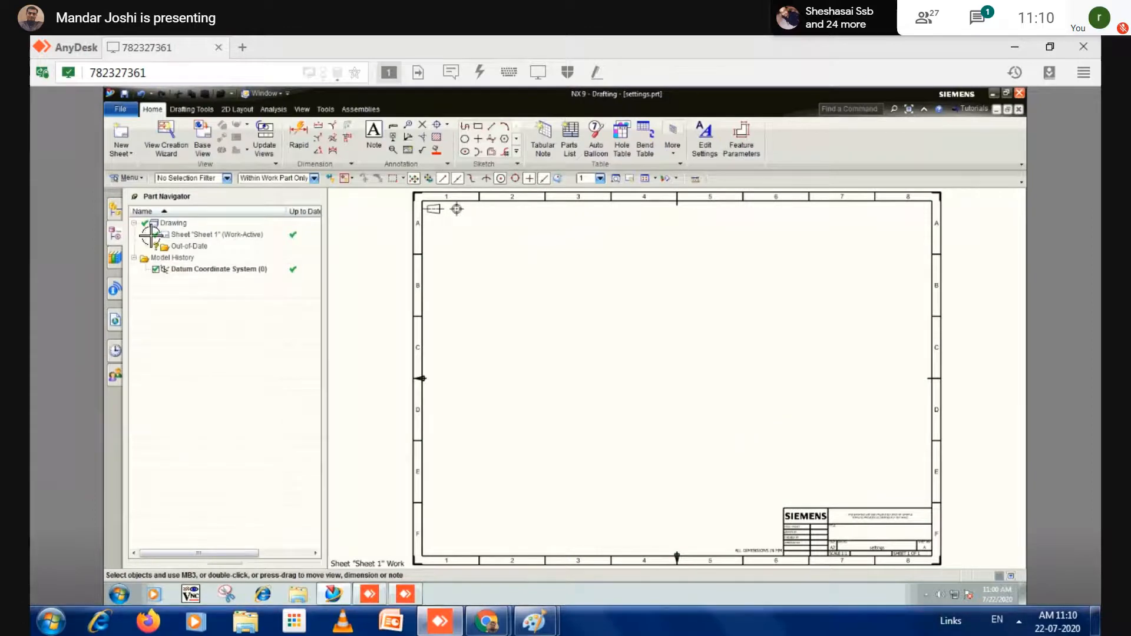
# - Save a copy of the settings part as shaft in the DAY 09 folder
pyautogui.click(120, 109)
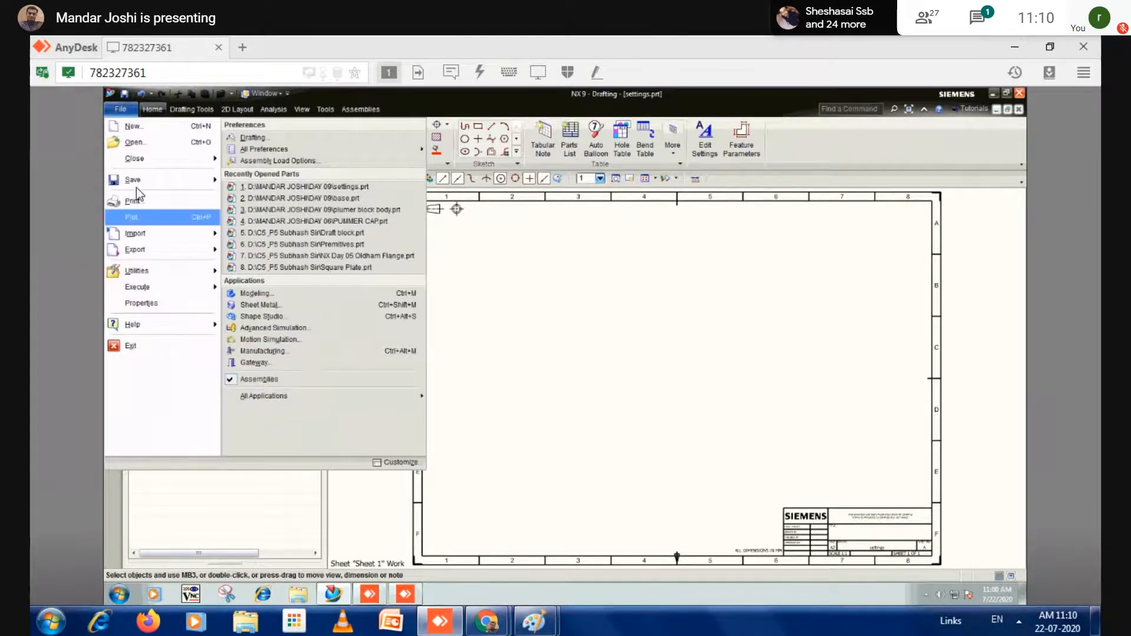
pyautogui.moveTo(138, 179)
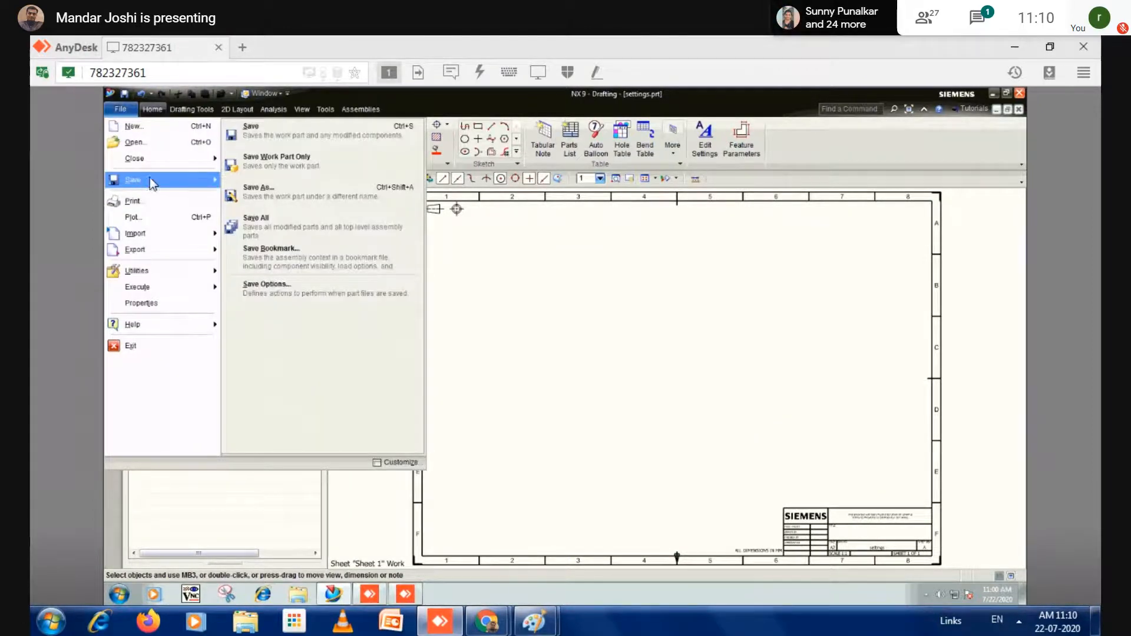
pyautogui.click(247, 192)
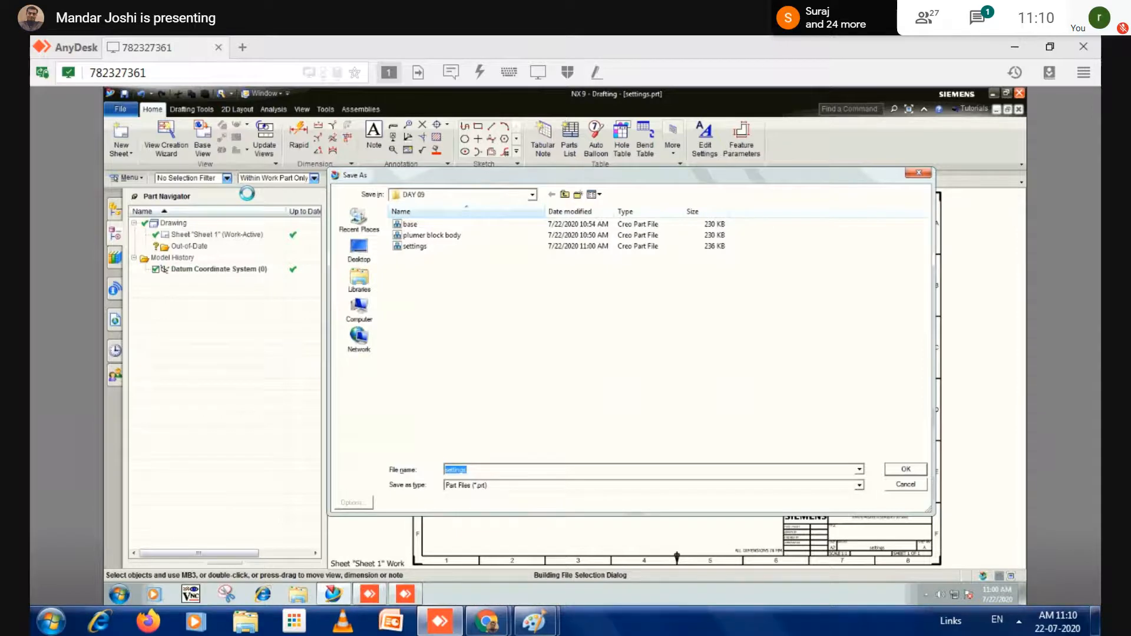
pyautogui.write('shaft')
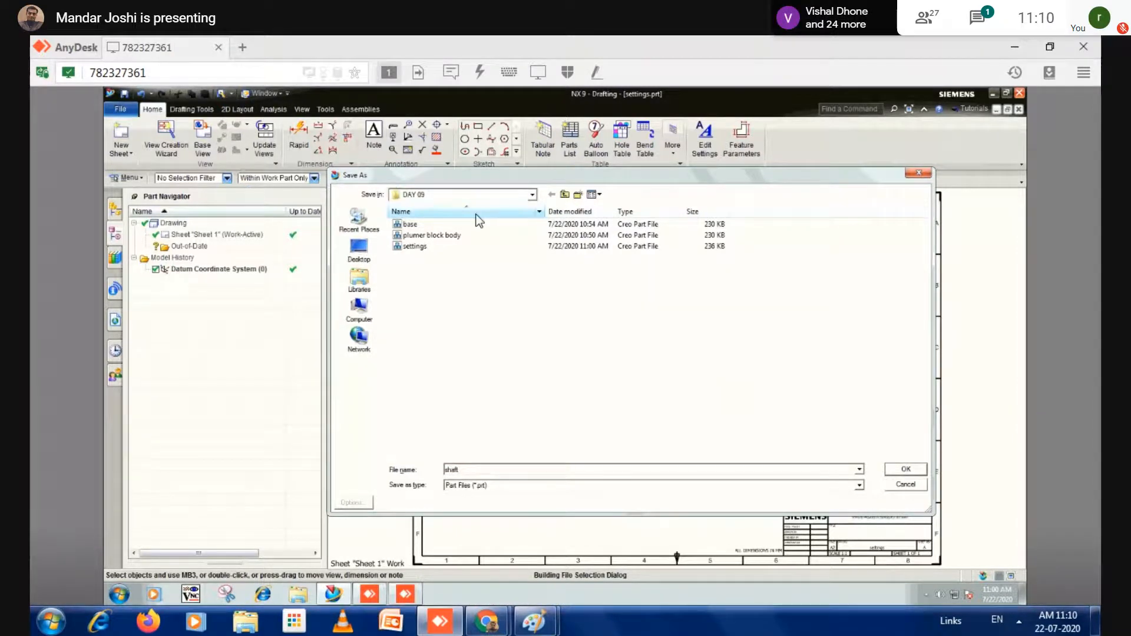
pyautogui.click(897, 471)
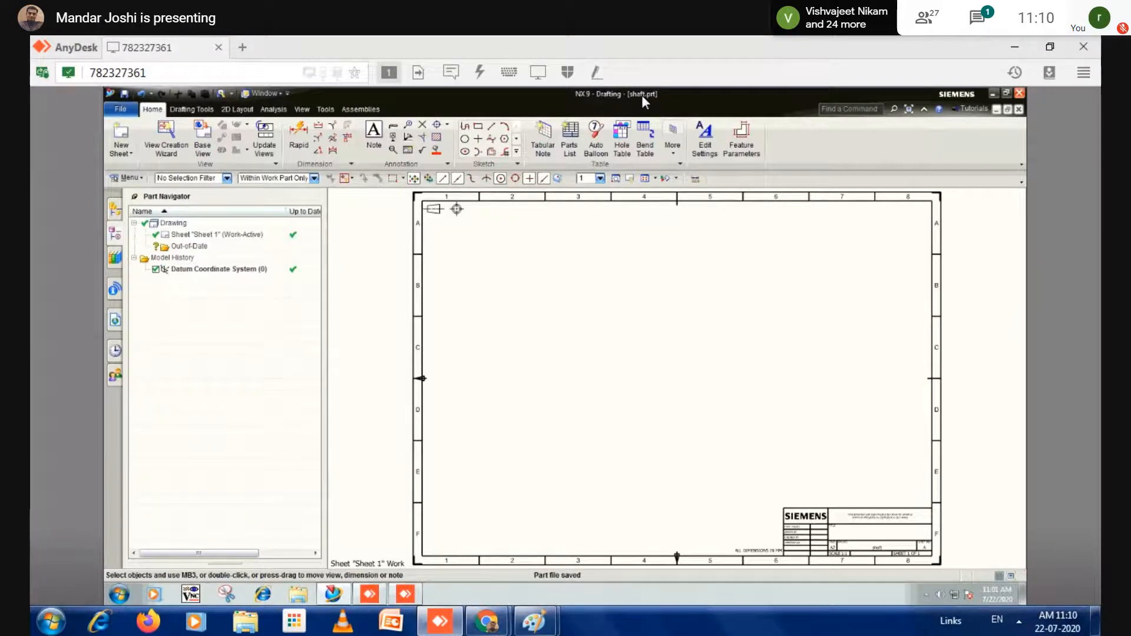
# - Switch the shaft part to Modeling and create a task-environment sketch on the YZ plane of the datum coordinate system
pyautogui.hotkey('ctrl', 'm')
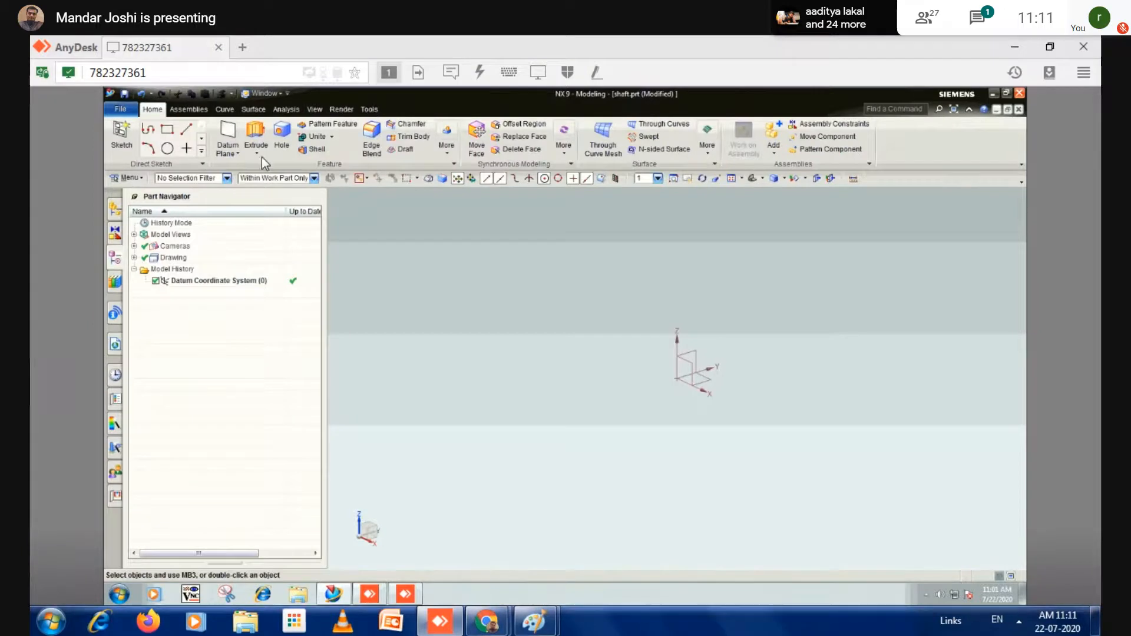
pyautogui.click(257, 154)
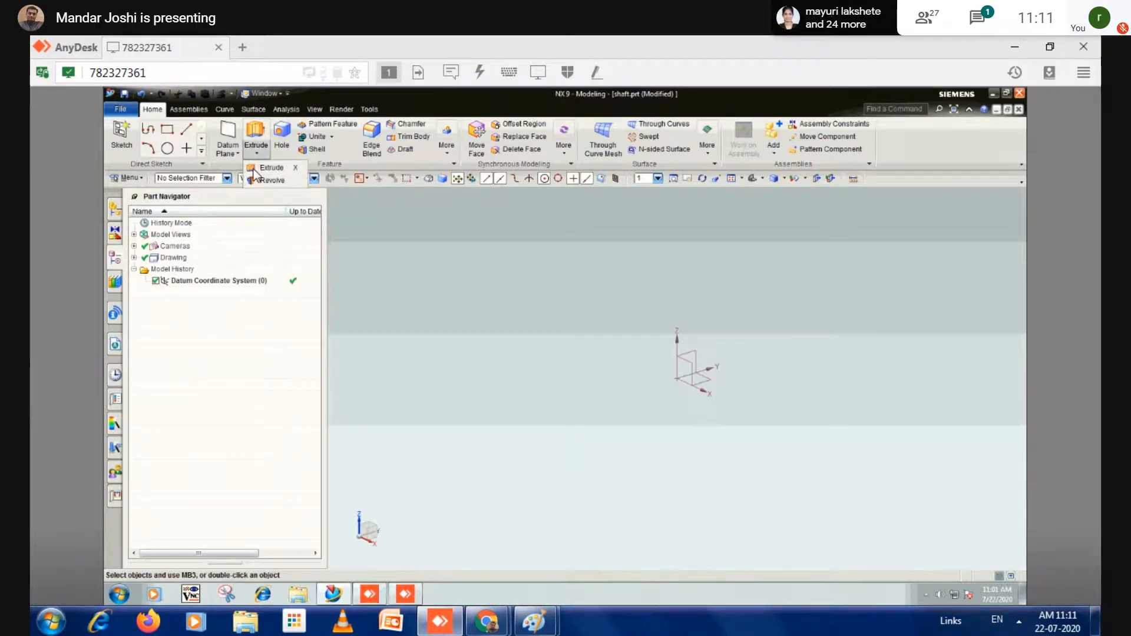
pyautogui.click(413, 281)
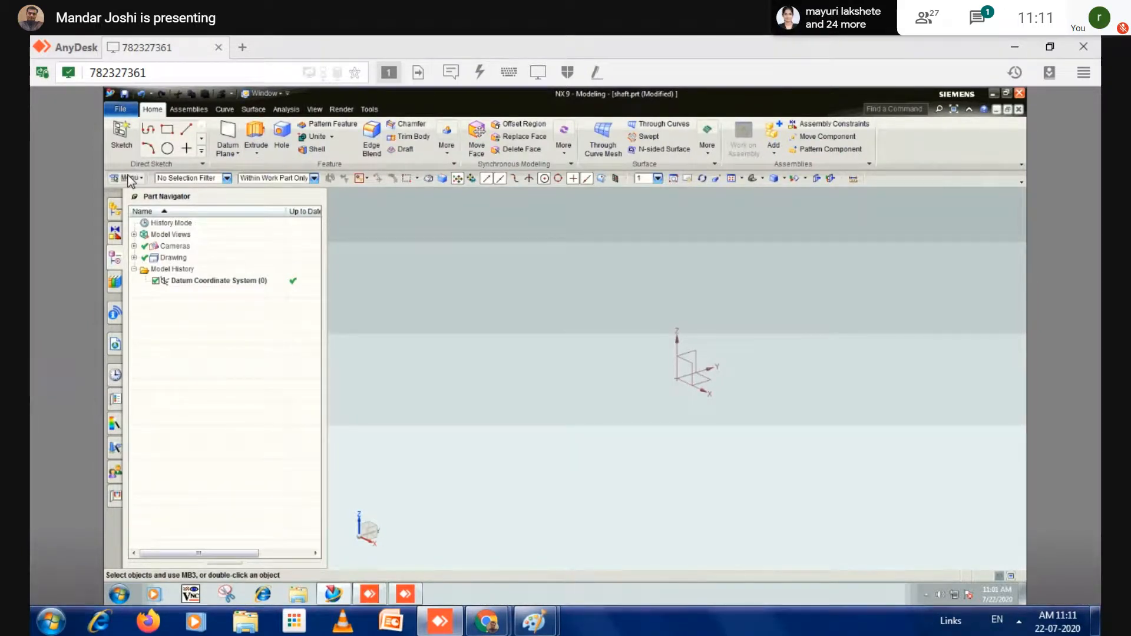
pyautogui.click(126, 178)
pyautogui.moveTo(145, 232)
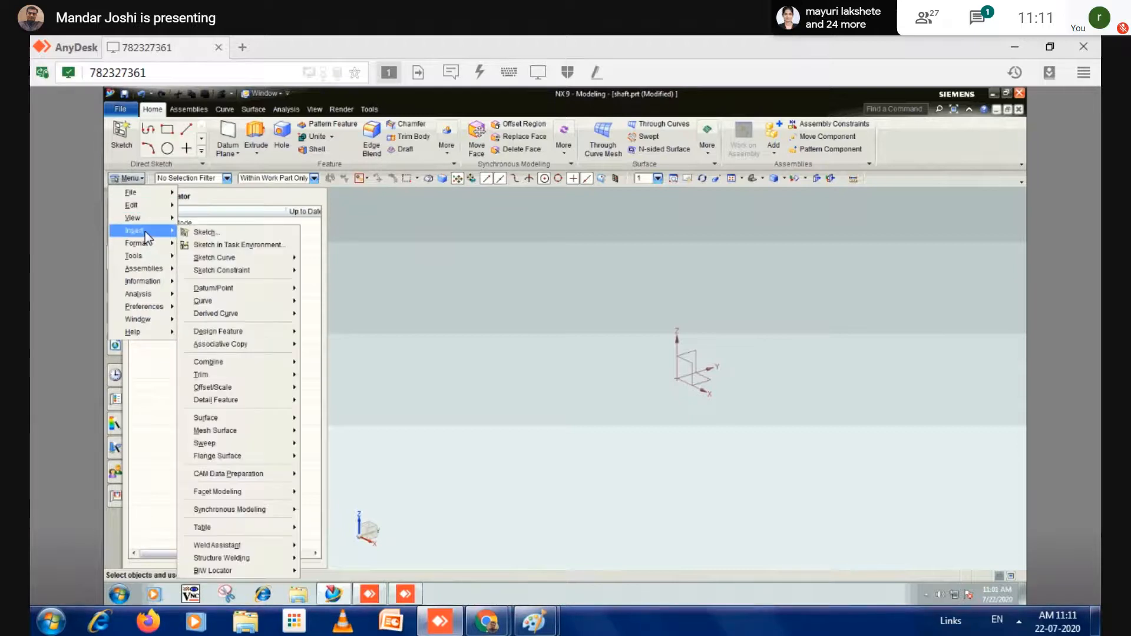
pyautogui.click(244, 243)
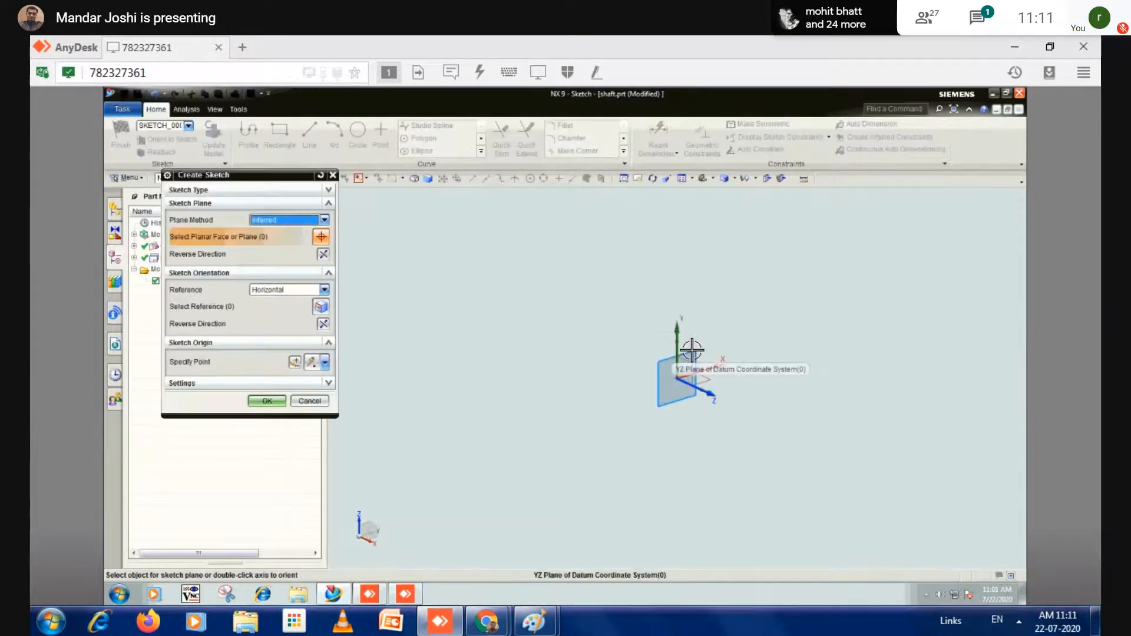
pyautogui.click(691, 350)
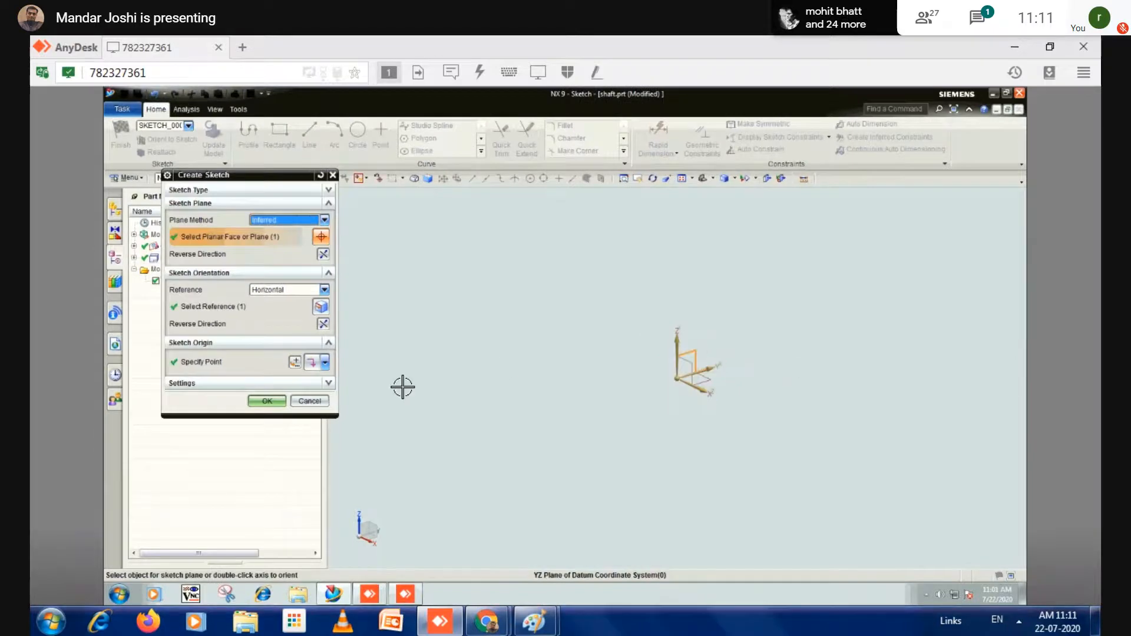
pyautogui.click(267, 396)
# - Sketch a circle about 230 mm in diameter centred on the sketch origin
pyautogui.click(358, 133)
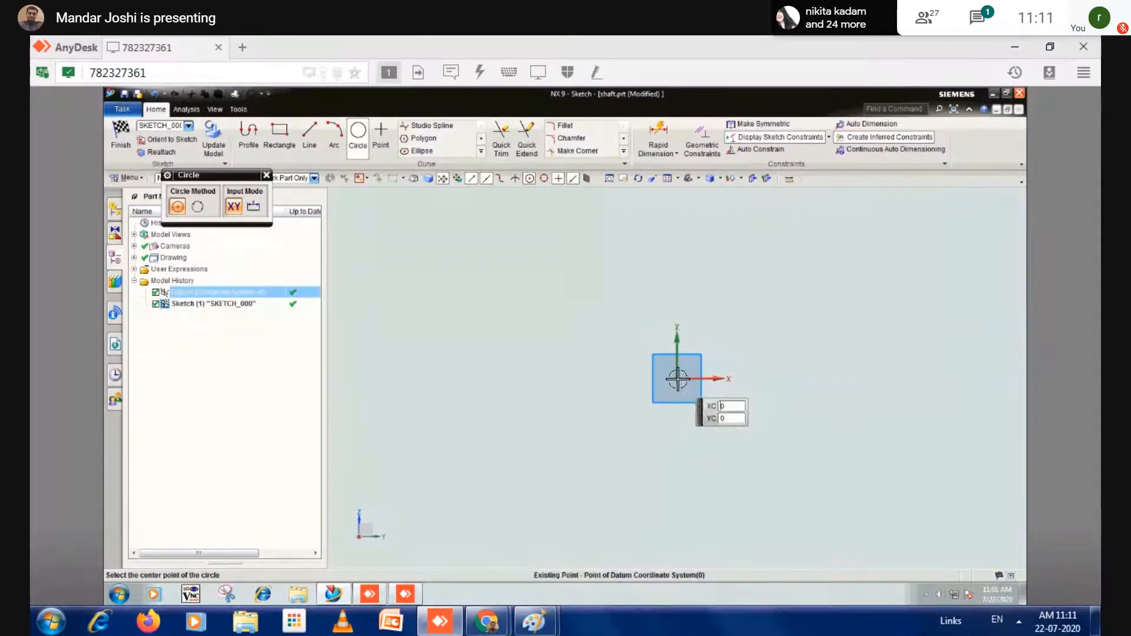
pyautogui.click(685, 466)
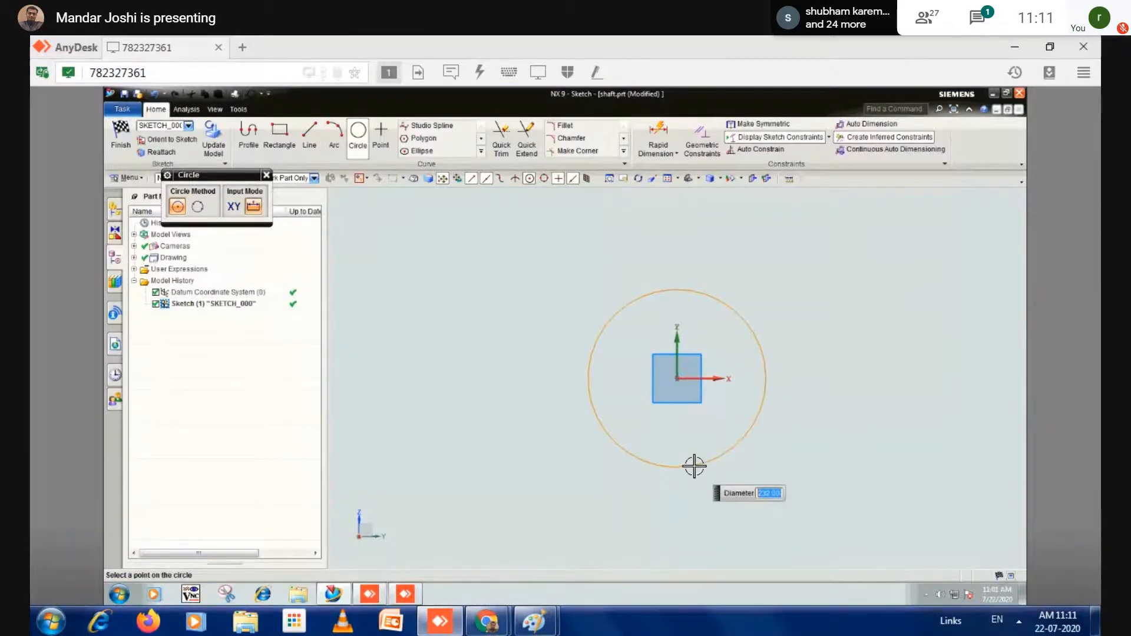
pyautogui.click(693, 466)
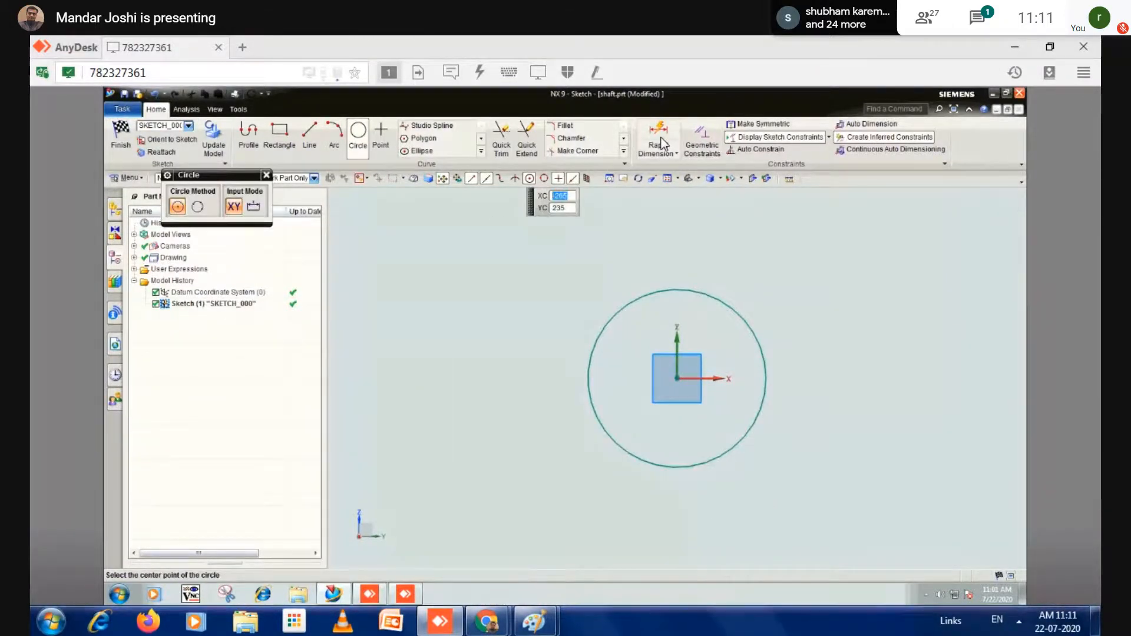
# - Add a diametral dimension to the sketched circle with Rapid Dimension, placing it above the circle, and finish the sketch
pyautogui.click(664, 144)
pyautogui.click(747, 320)
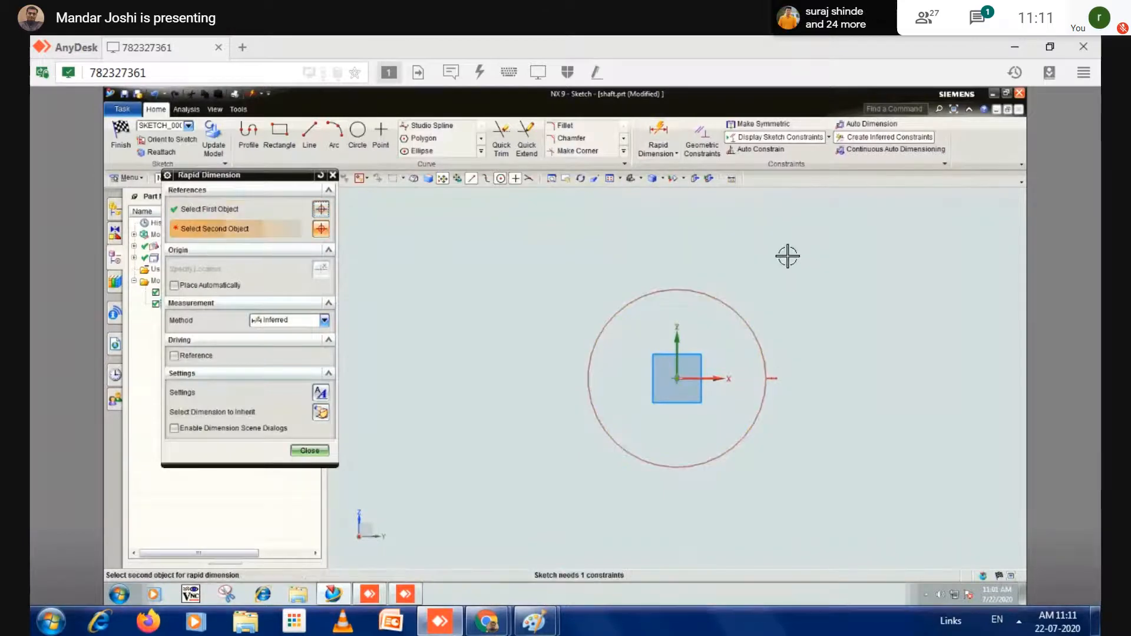
pyautogui.click(309, 320)
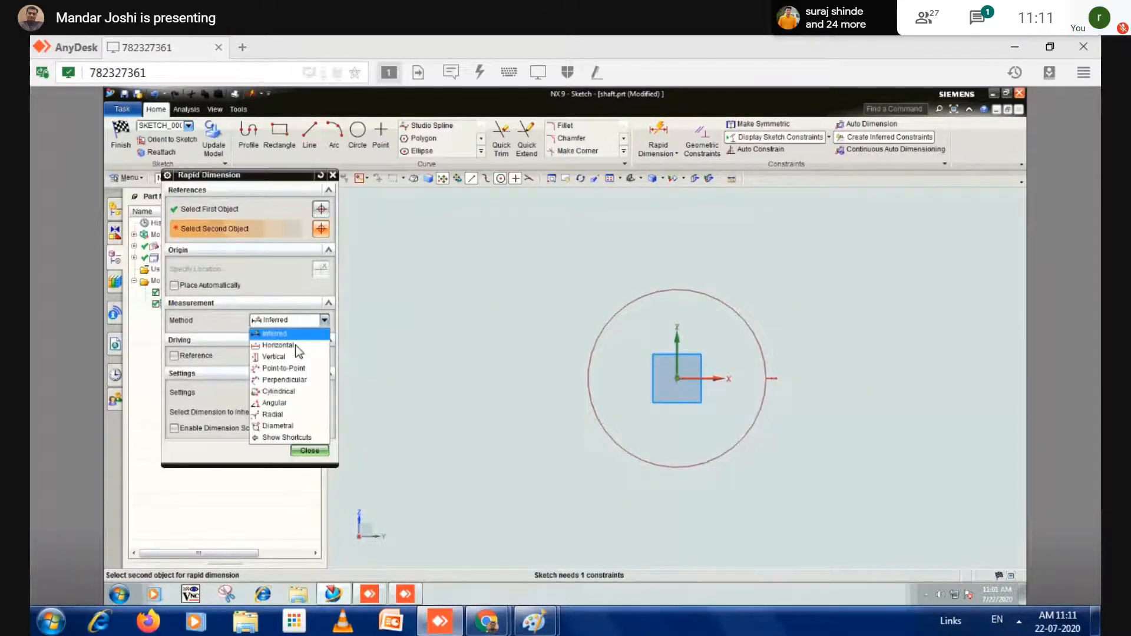
pyautogui.click(284, 424)
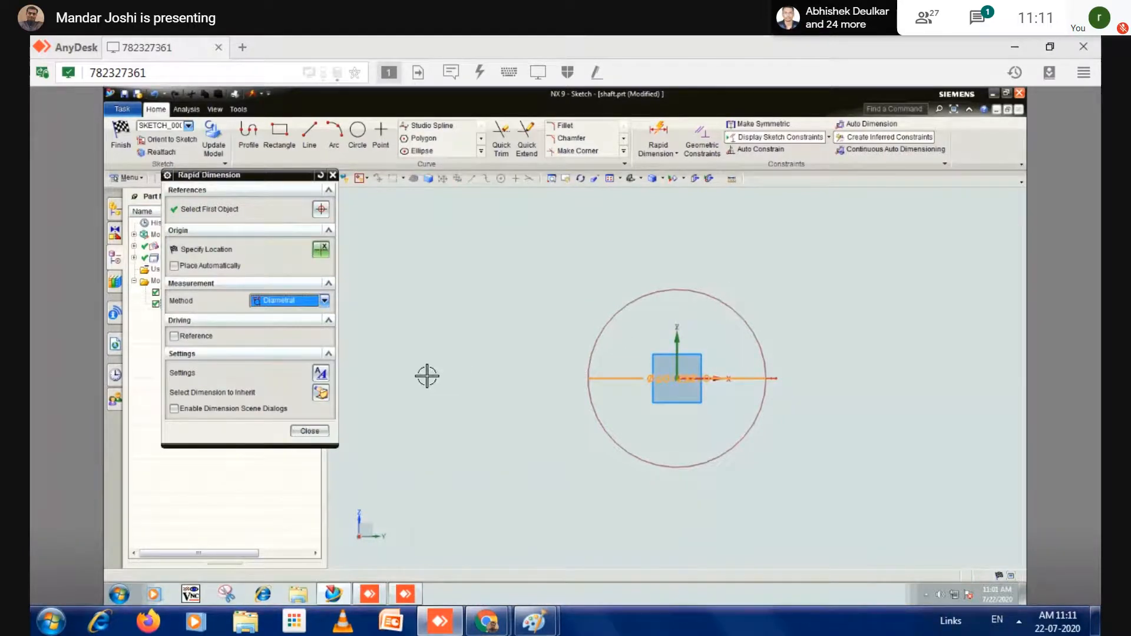
pyautogui.click(309, 432)
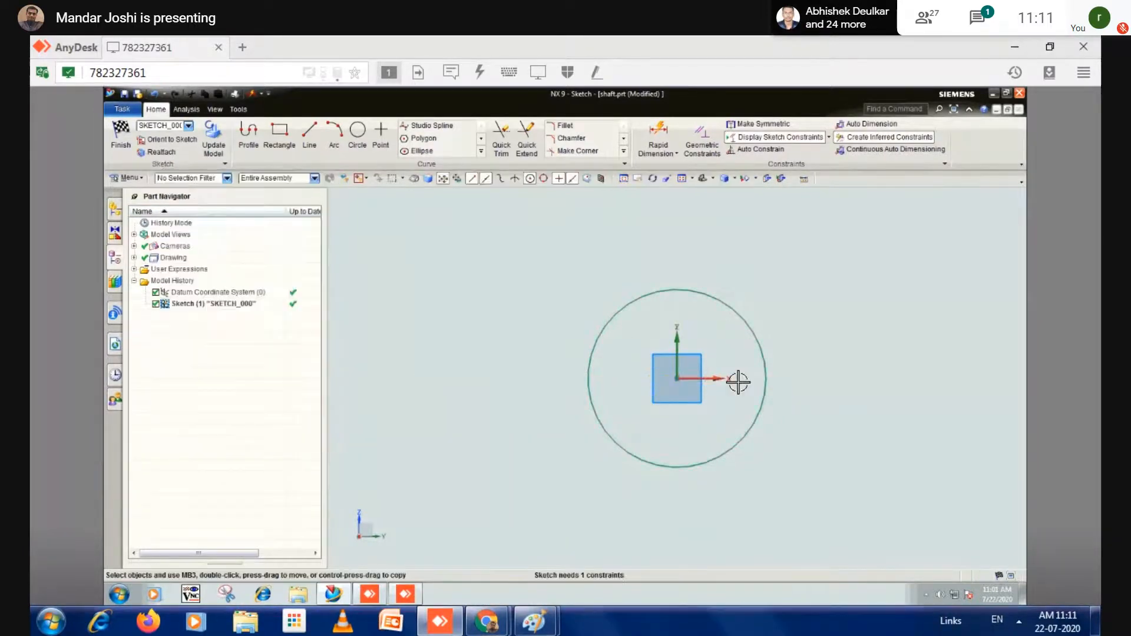
pyautogui.click(659, 134)
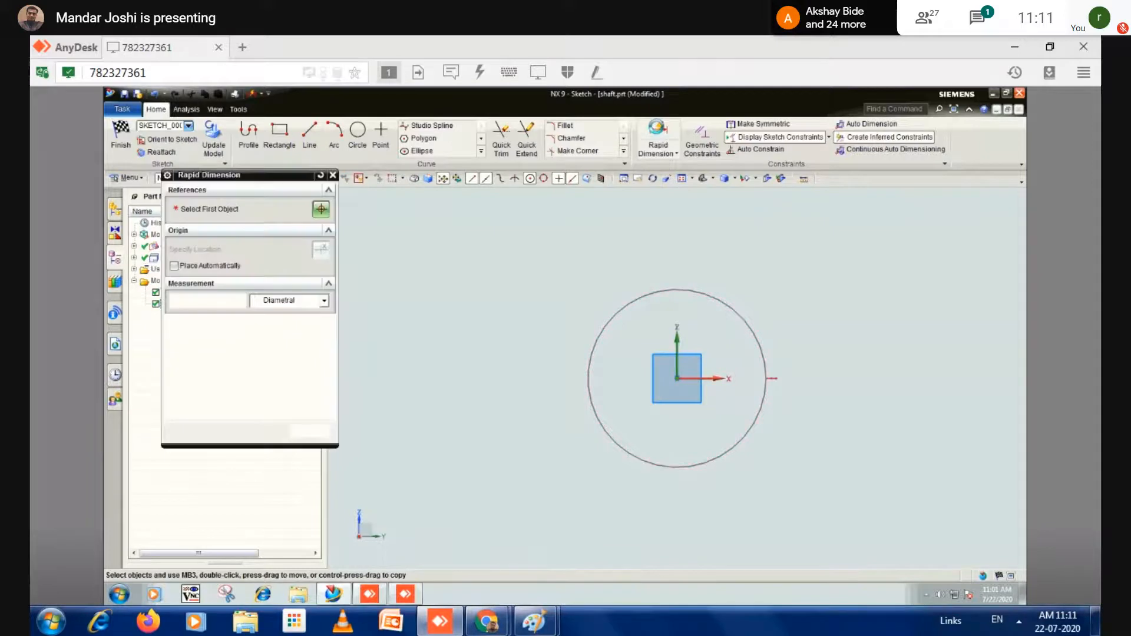
pyautogui.click(713, 297)
pyautogui.click(801, 245)
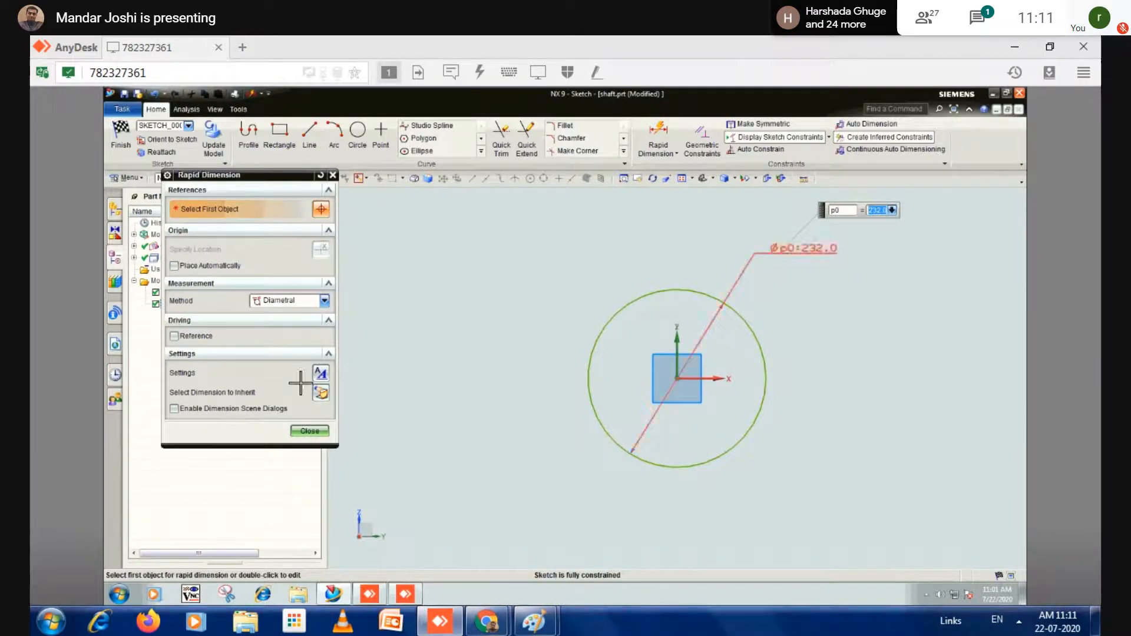
pyautogui.click(310, 434)
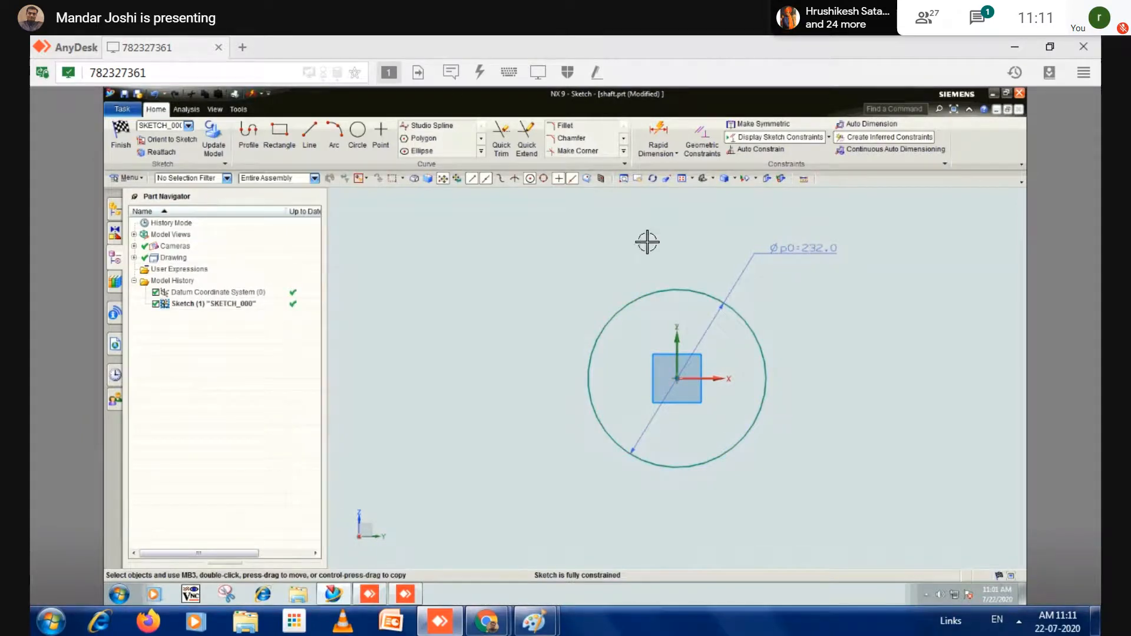
pyautogui.click(120, 138)
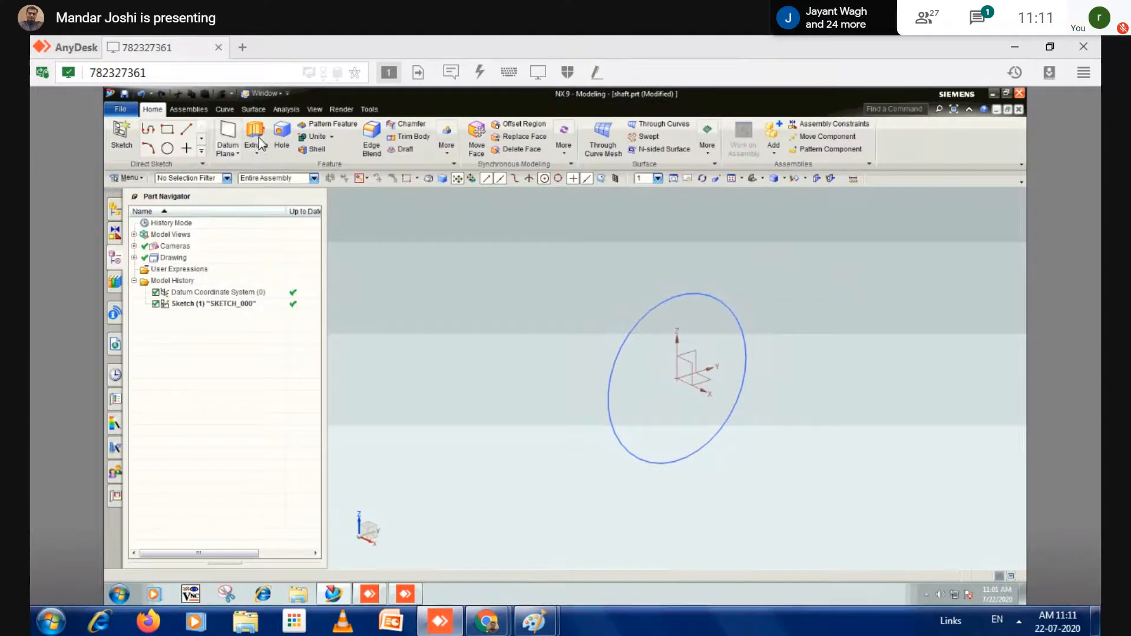
# - Extrude the circle with a symmetric value of 150 mm and save the shaft part
pyautogui.click(254, 141)
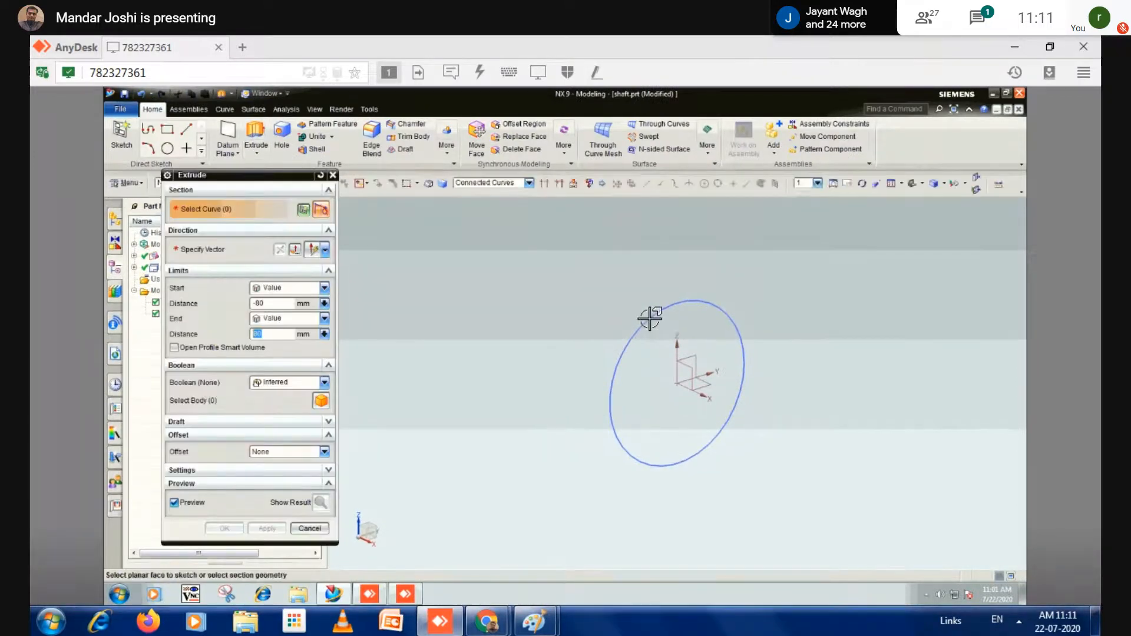
pyautogui.click(650, 318)
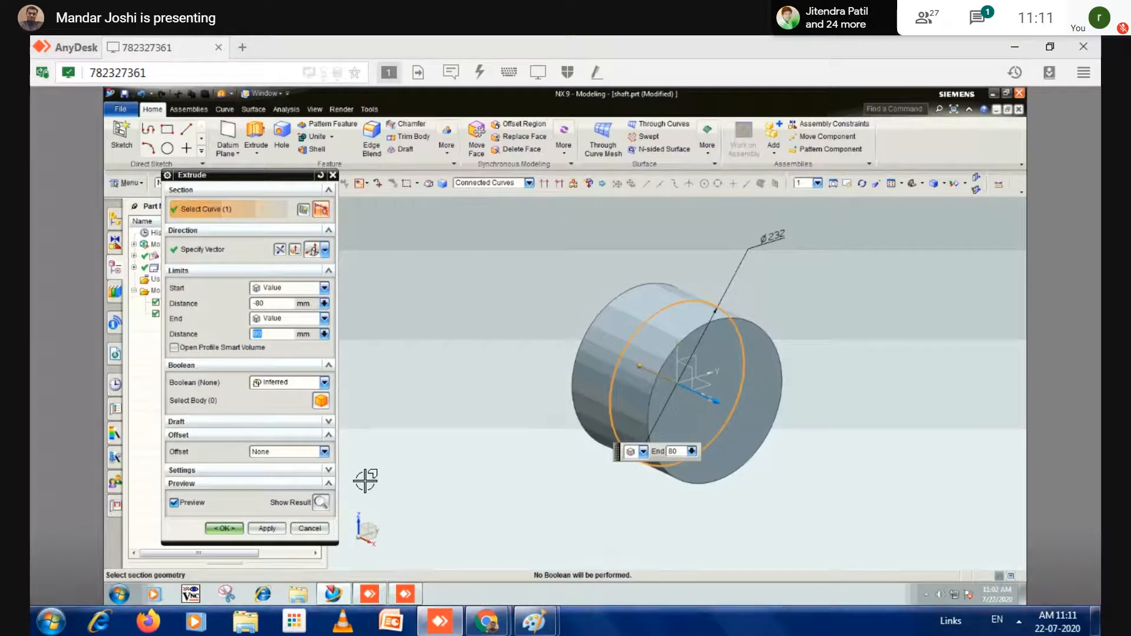
pyautogui.write('150')
pyautogui.press('Return')
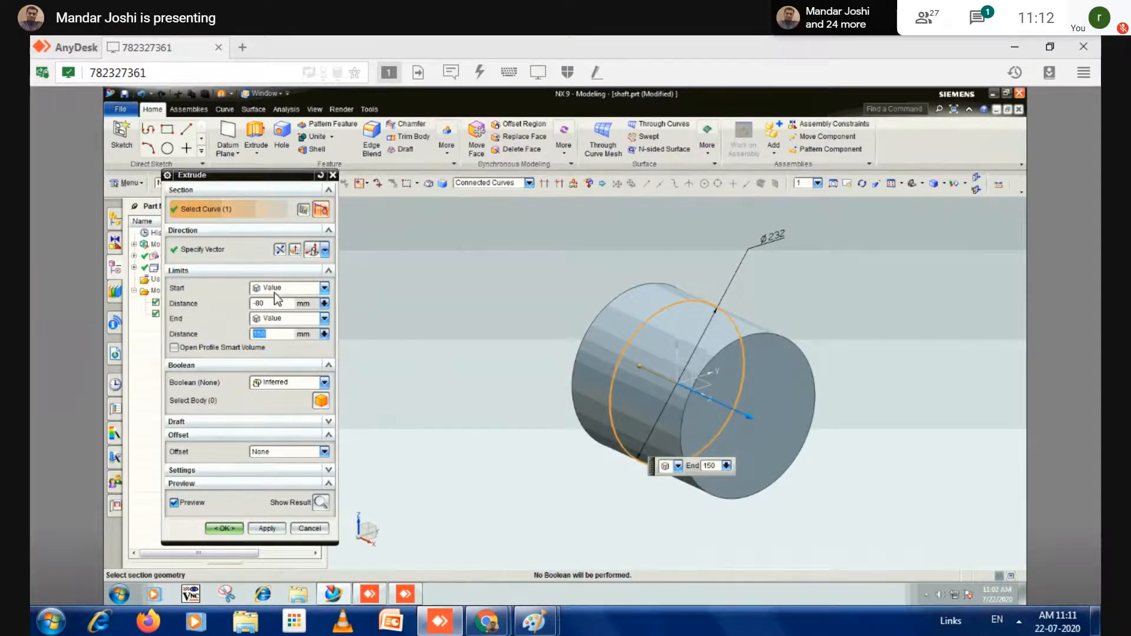
pyautogui.click(276, 320)
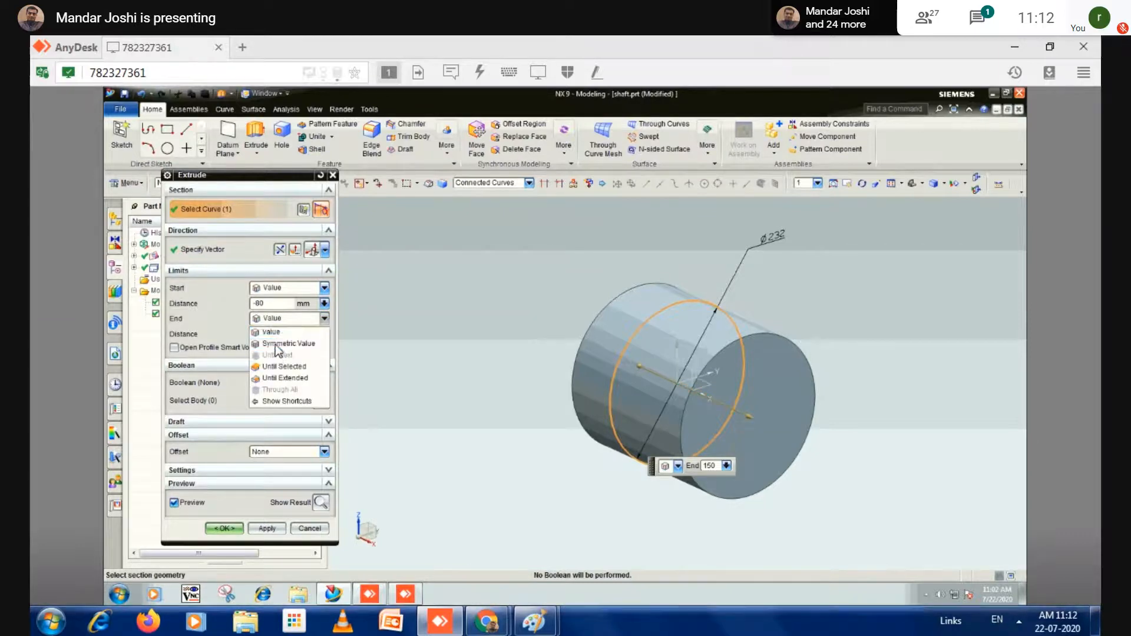
pyautogui.click(275, 344)
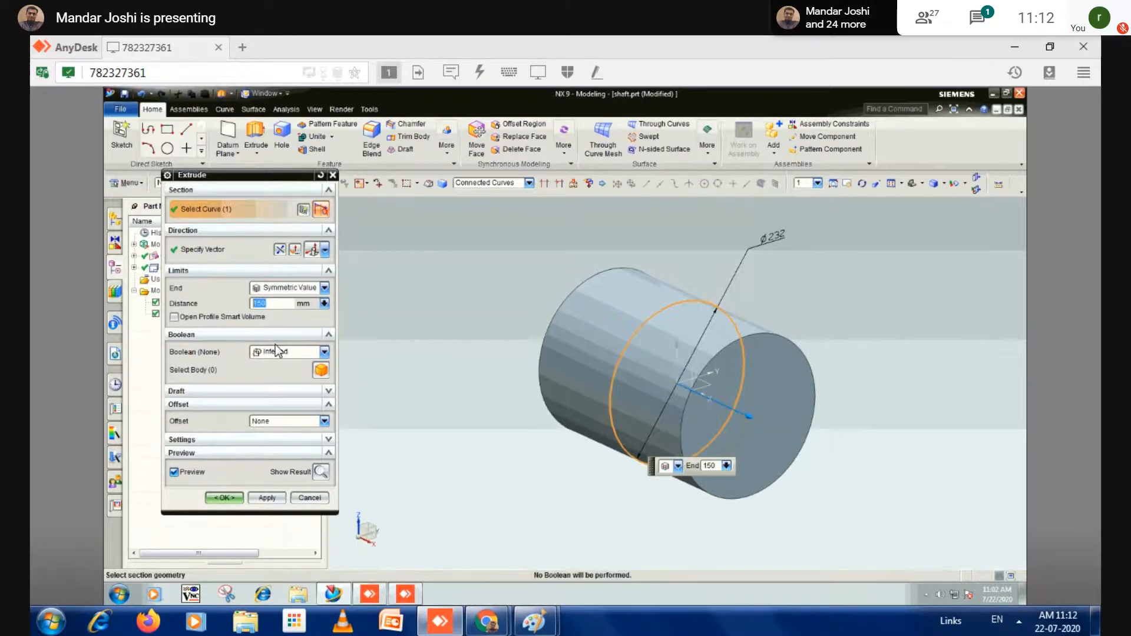
pyautogui.click(221, 498)
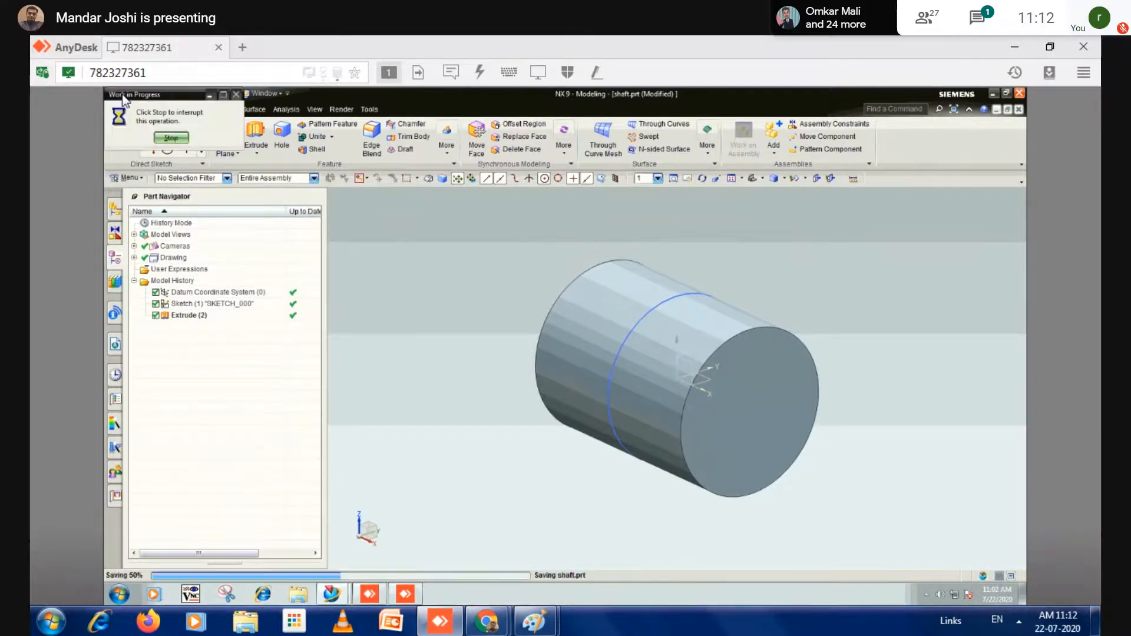
pyautogui.click(124, 94)
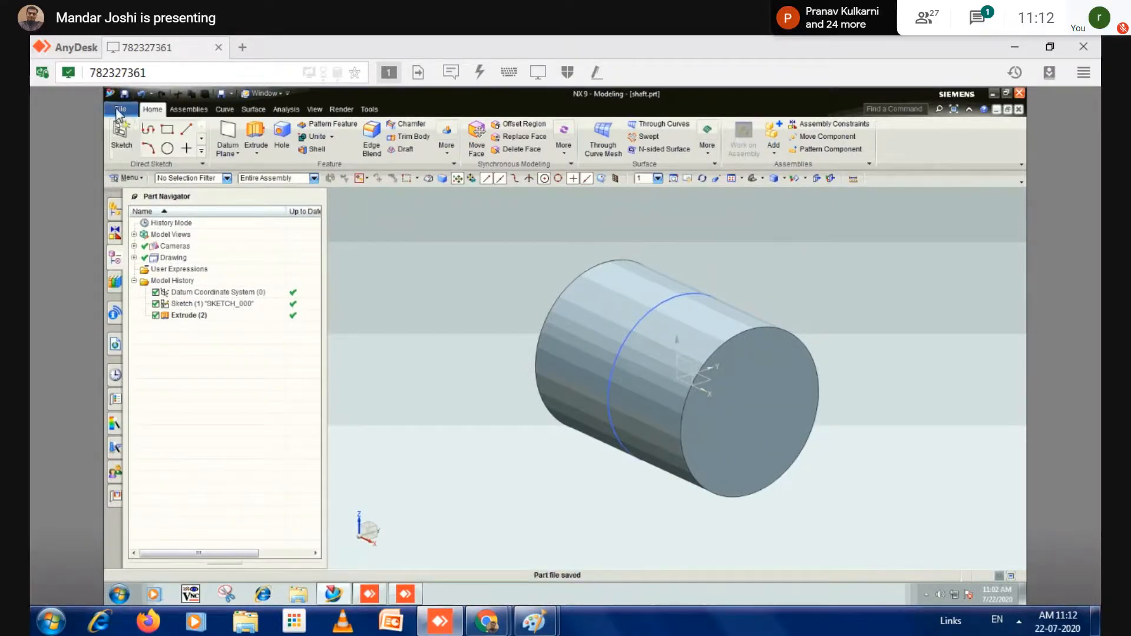
# - Switch the shaft part to Drafting and dismiss the view creation wizard
pyautogui.click(120, 109)
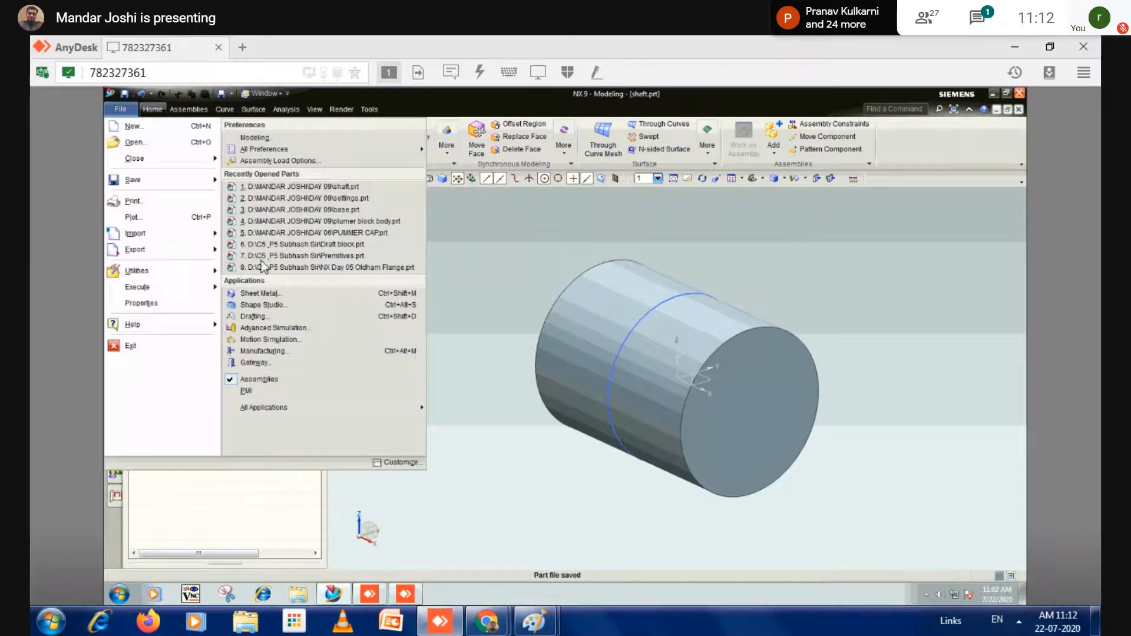
pyautogui.click(254, 316)
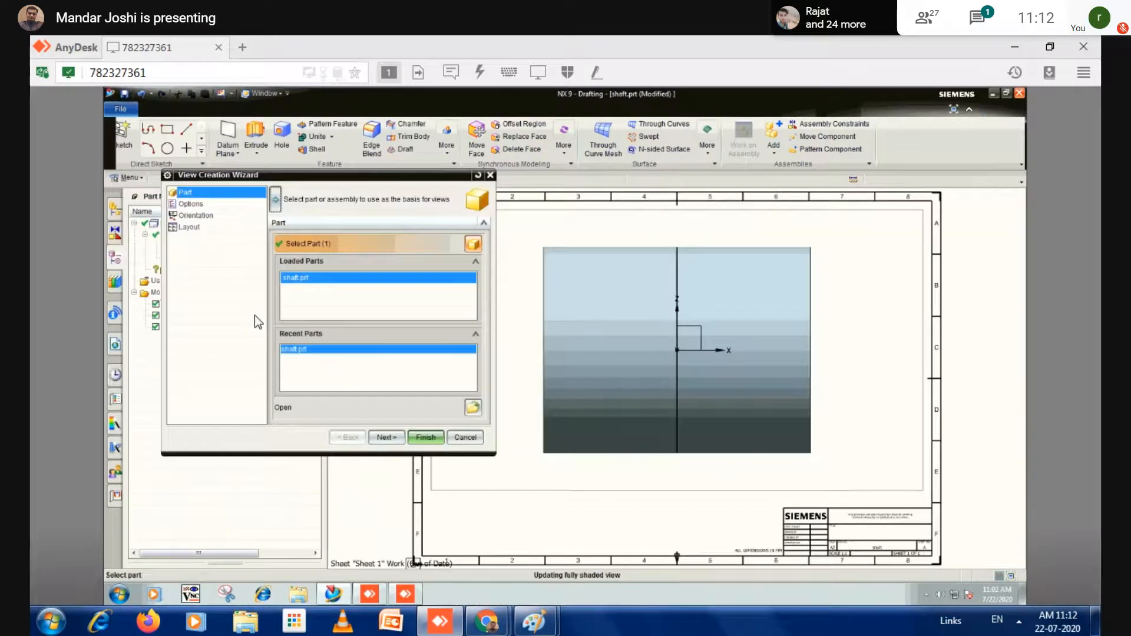
pyautogui.click(465, 437)
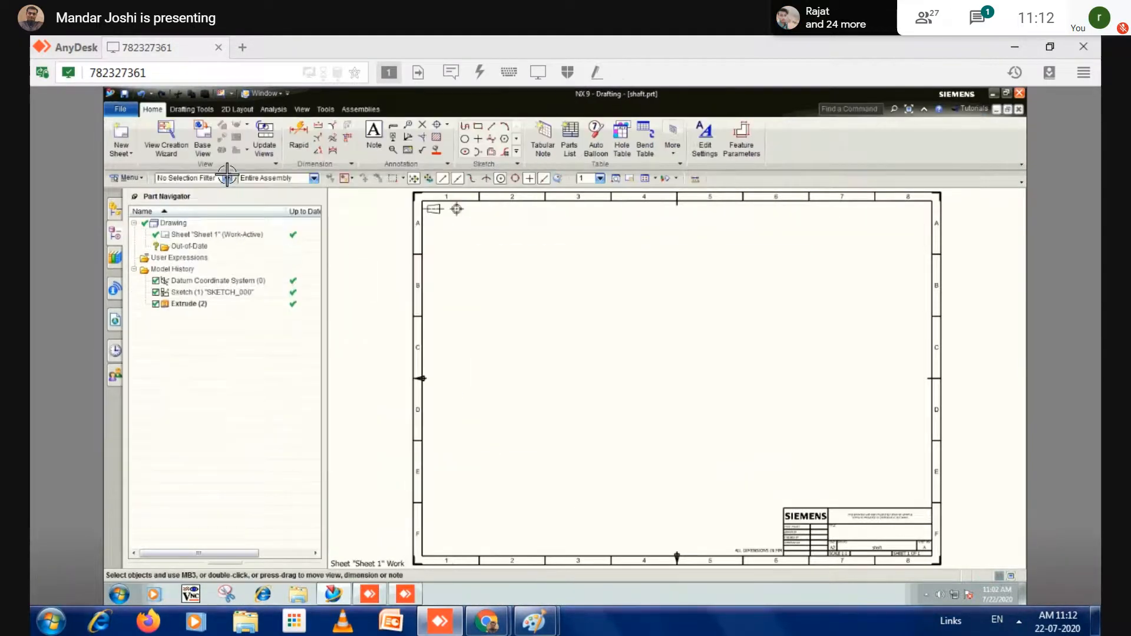
# - Place a top base view of the shaft at 1:2 scale near the middle of the sheet, without any projected views
pyautogui.click(202, 138)
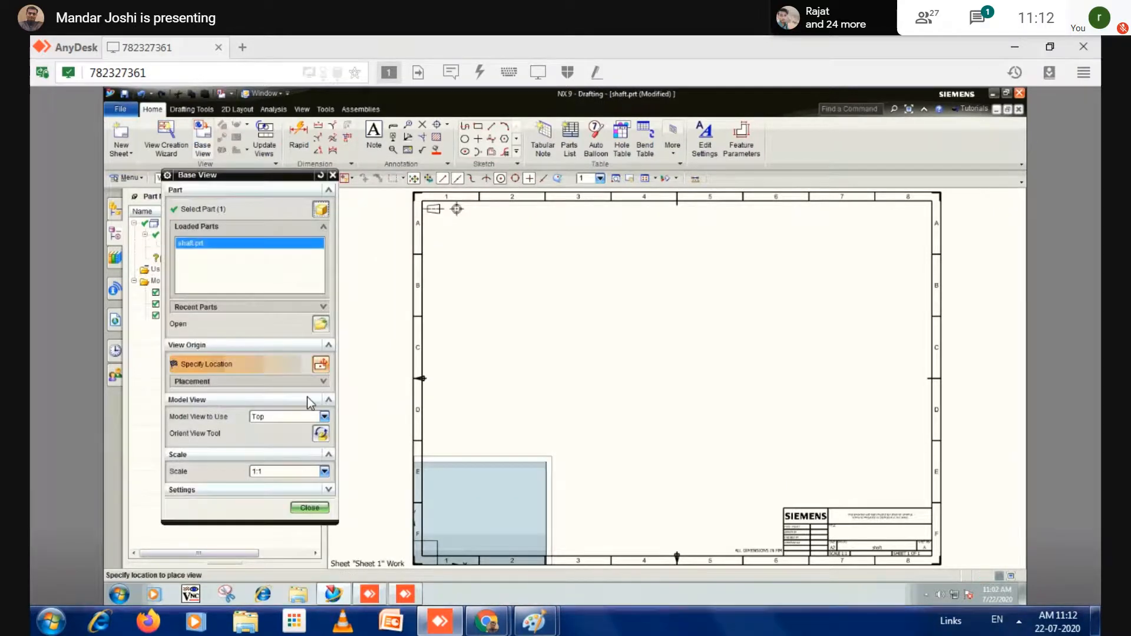
pyautogui.click(278, 471)
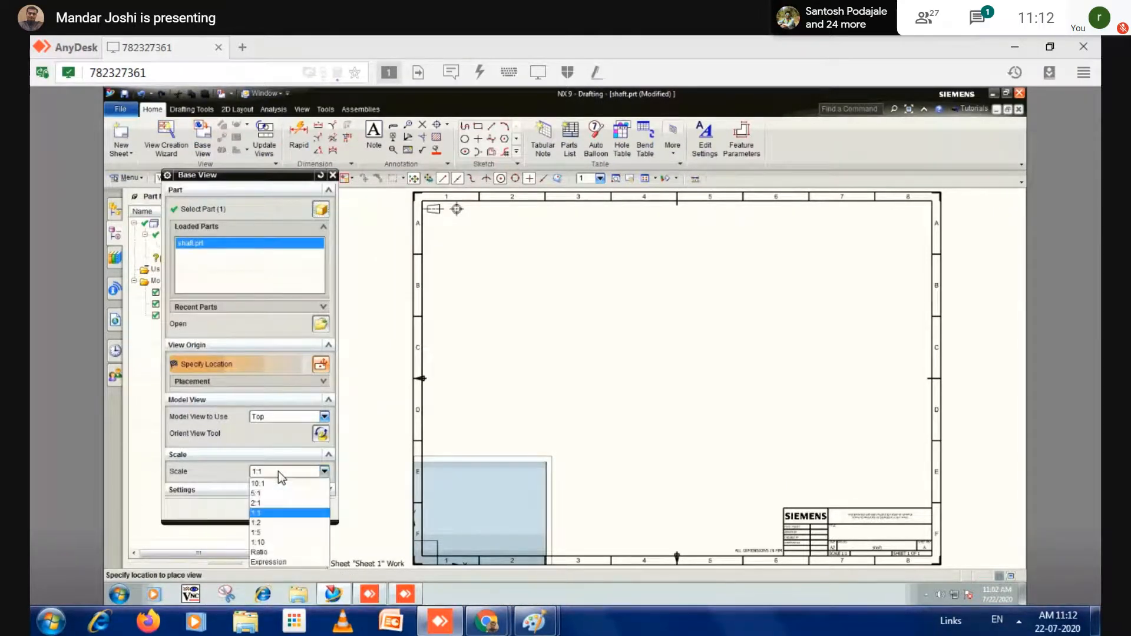
pyautogui.click(266, 522)
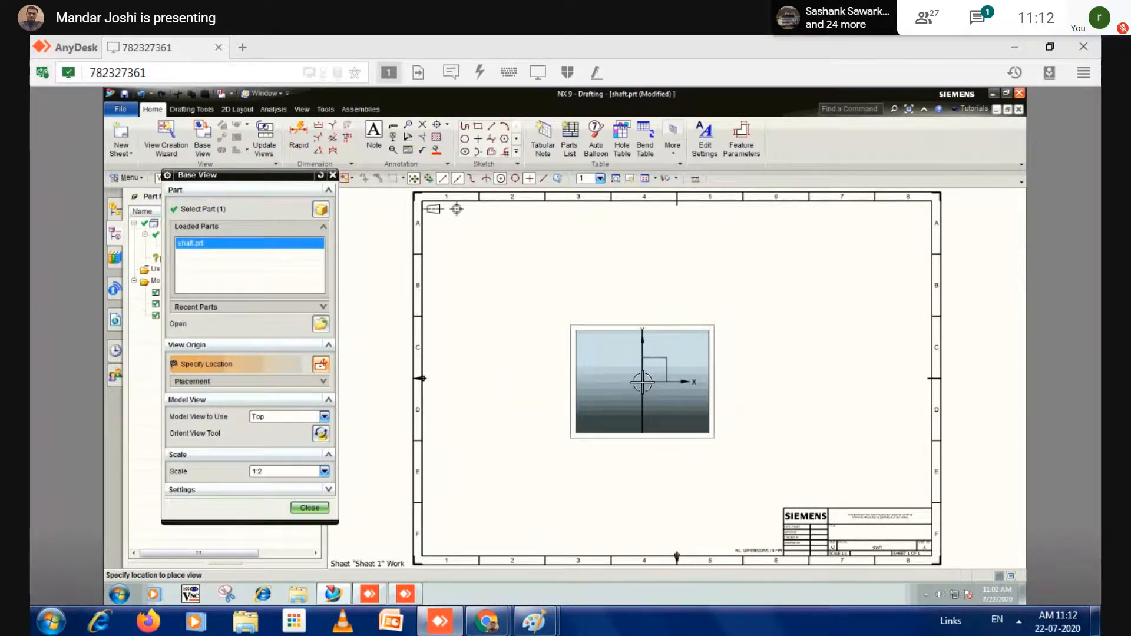
pyautogui.click(642, 381)
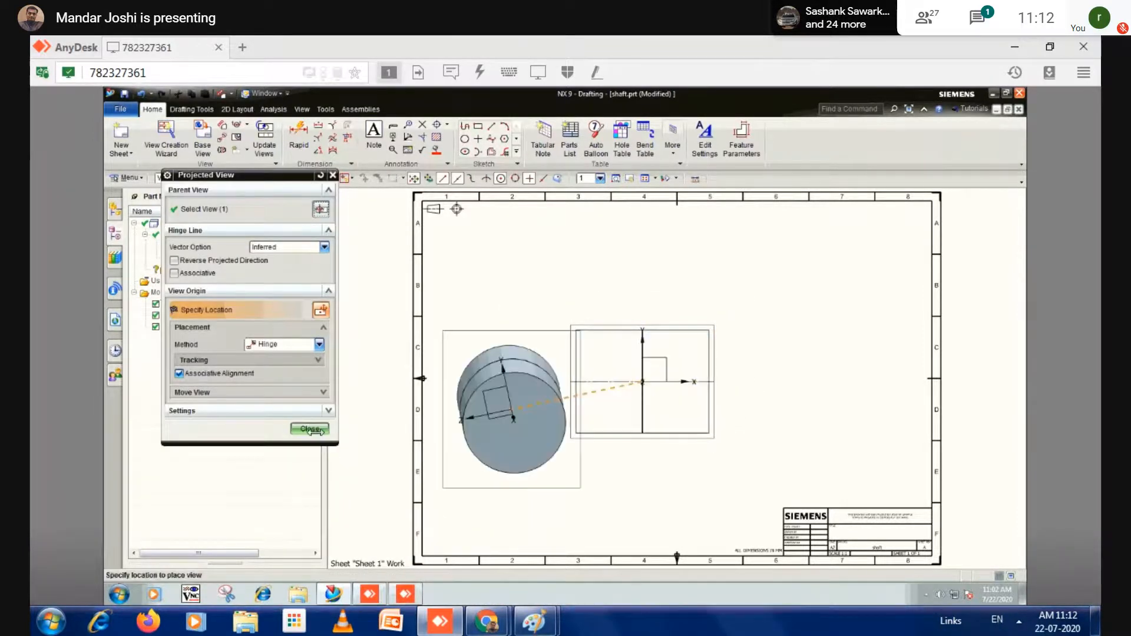
pyautogui.click(310, 429)
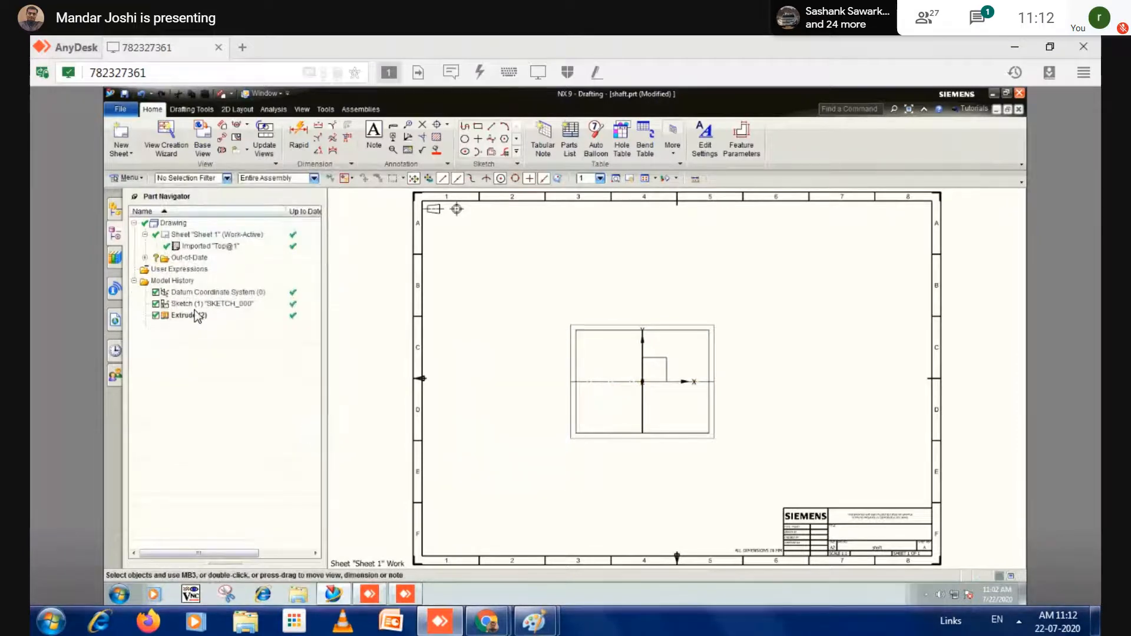
pyautogui.click(193, 307)
pyautogui.rightClick(193, 307)
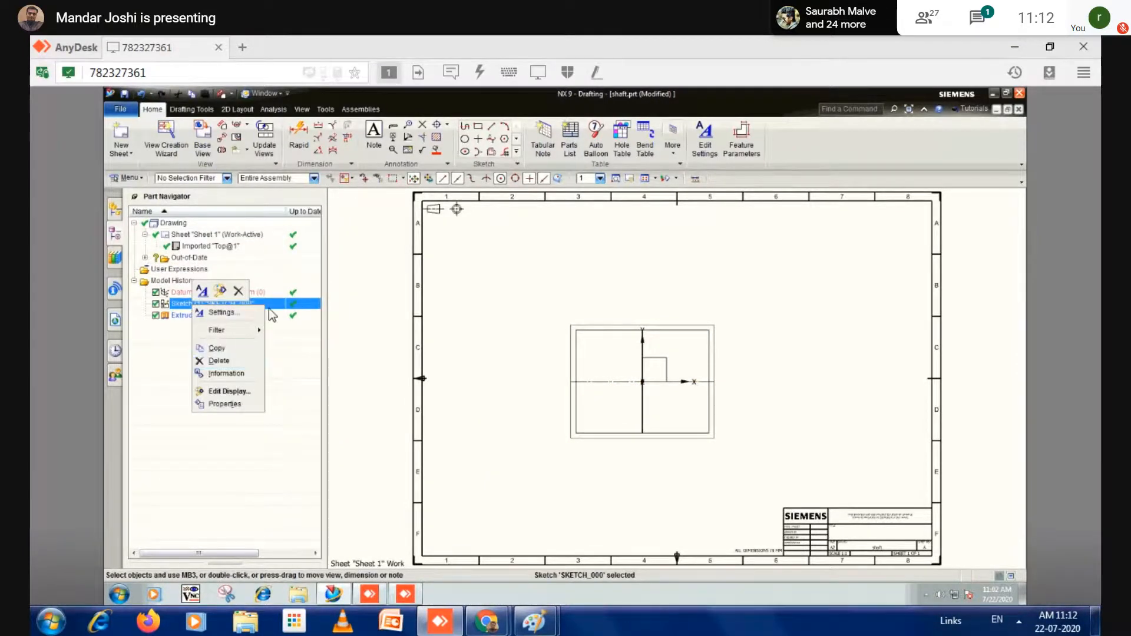
pyautogui.click(306, 354)
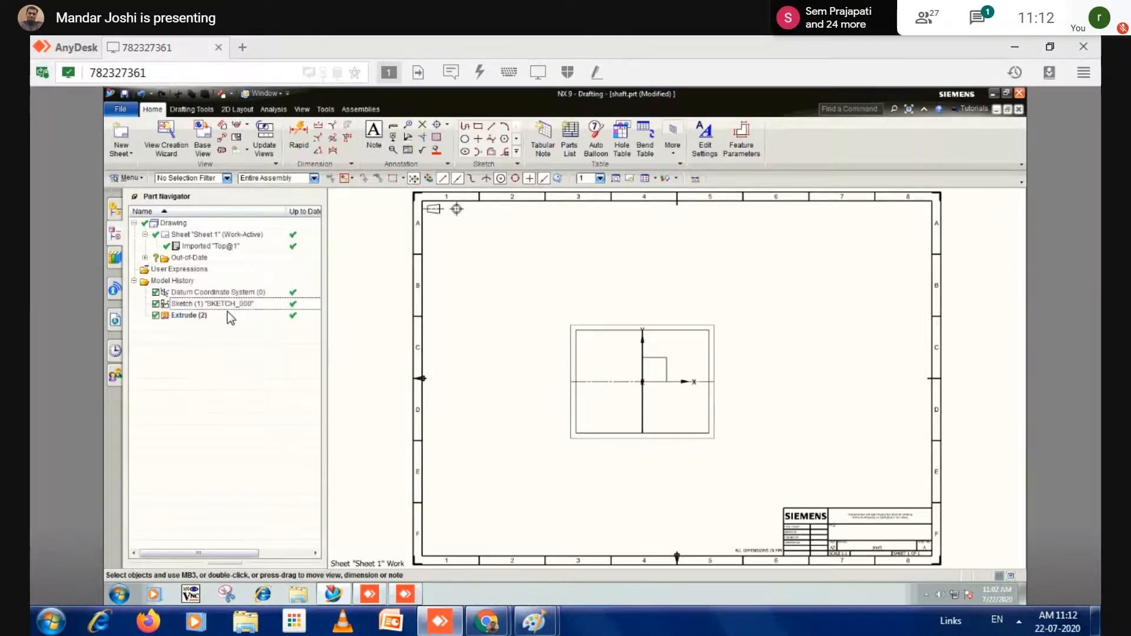
pyautogui.click(212, 303)
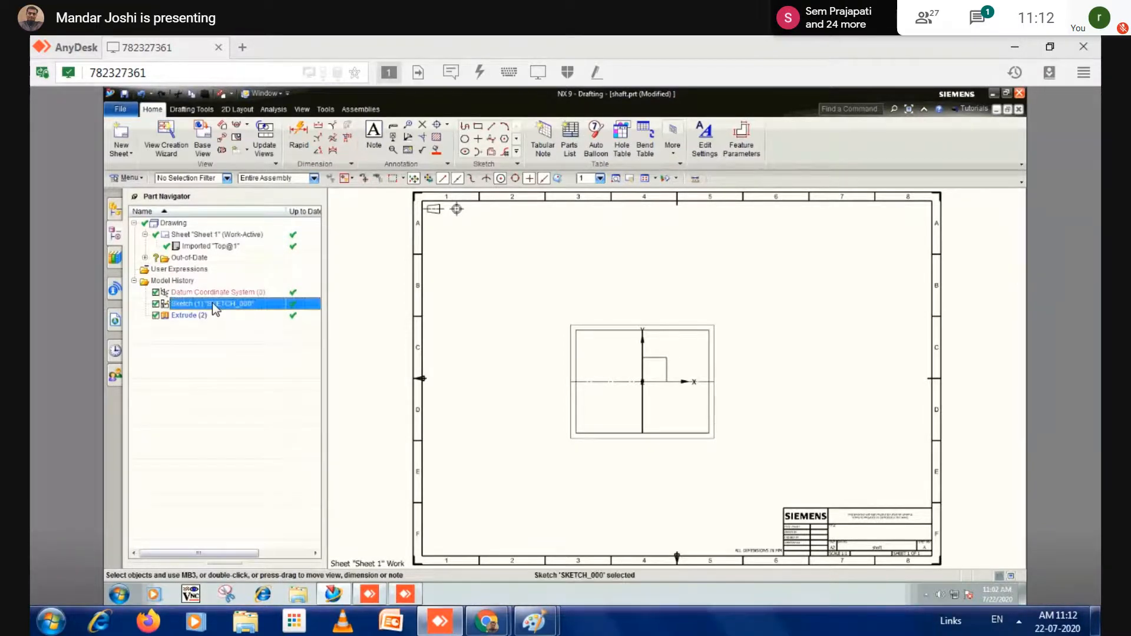
pyautogui.rightClick(212, 302)
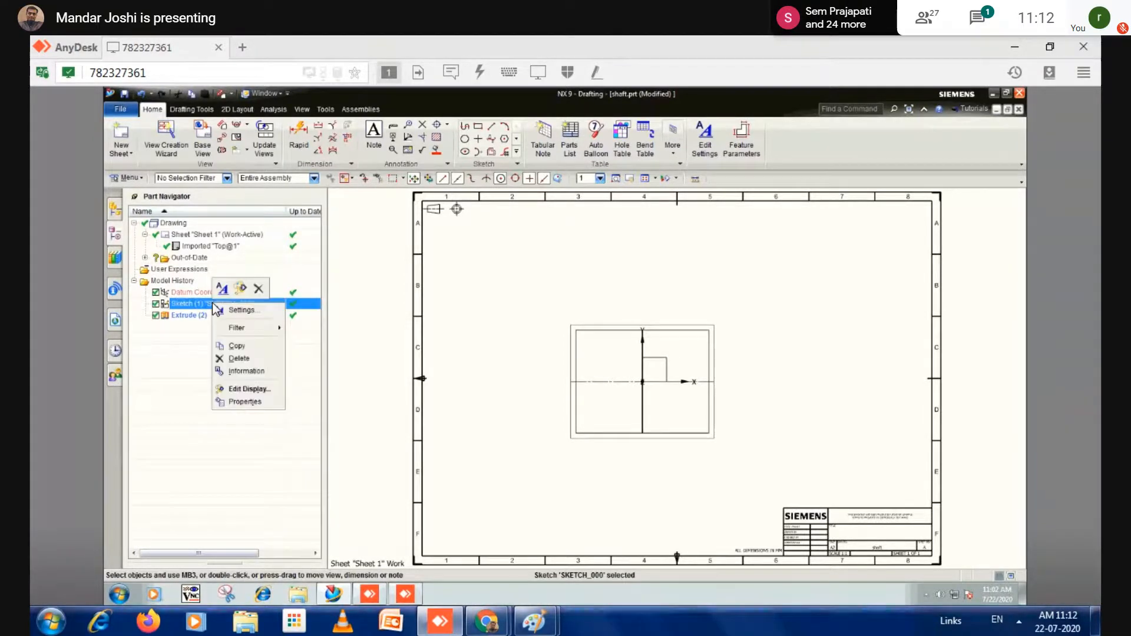
pyautogui.click(553, 383)
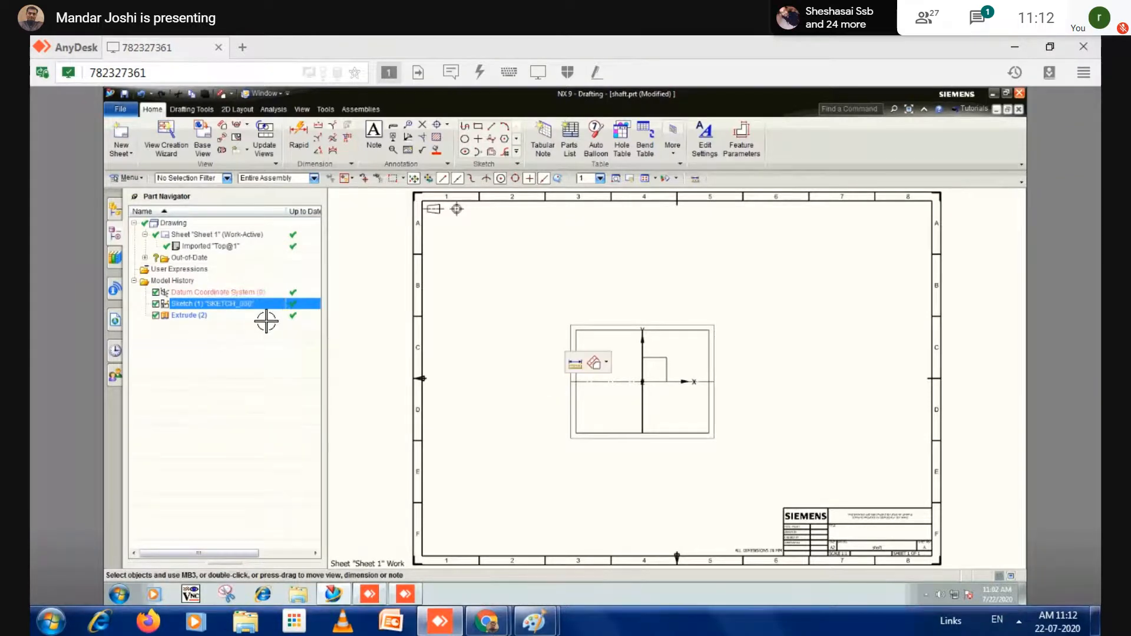
# - Hide the datum coordinate system in the shaft drawing
pyautogui.click(228, 290)
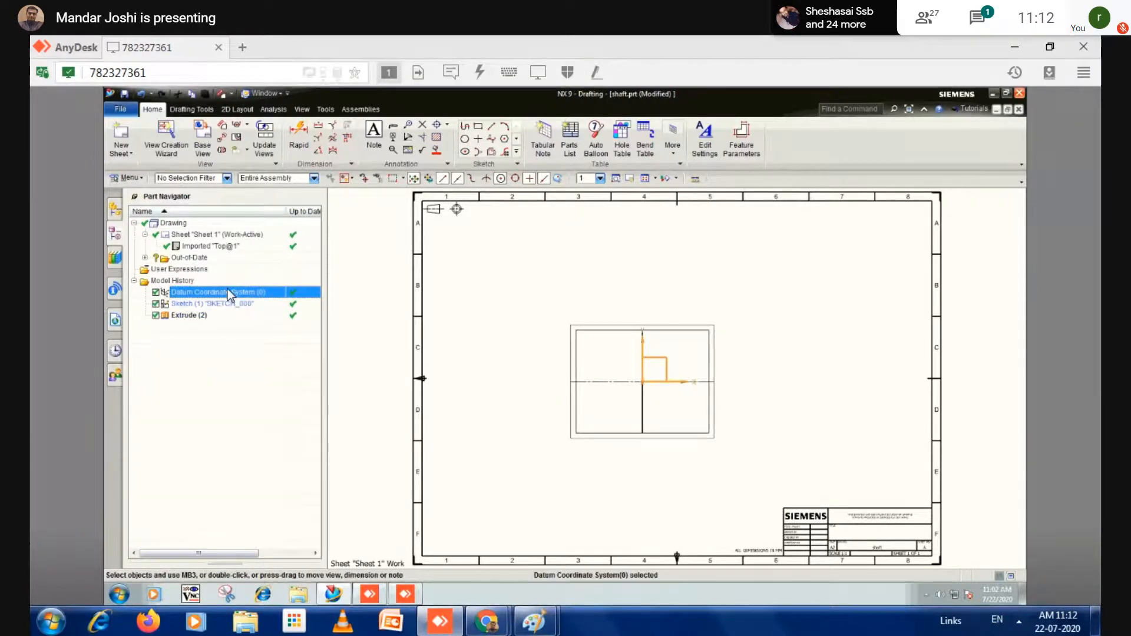
pyautogui.rightClick(228, 290)
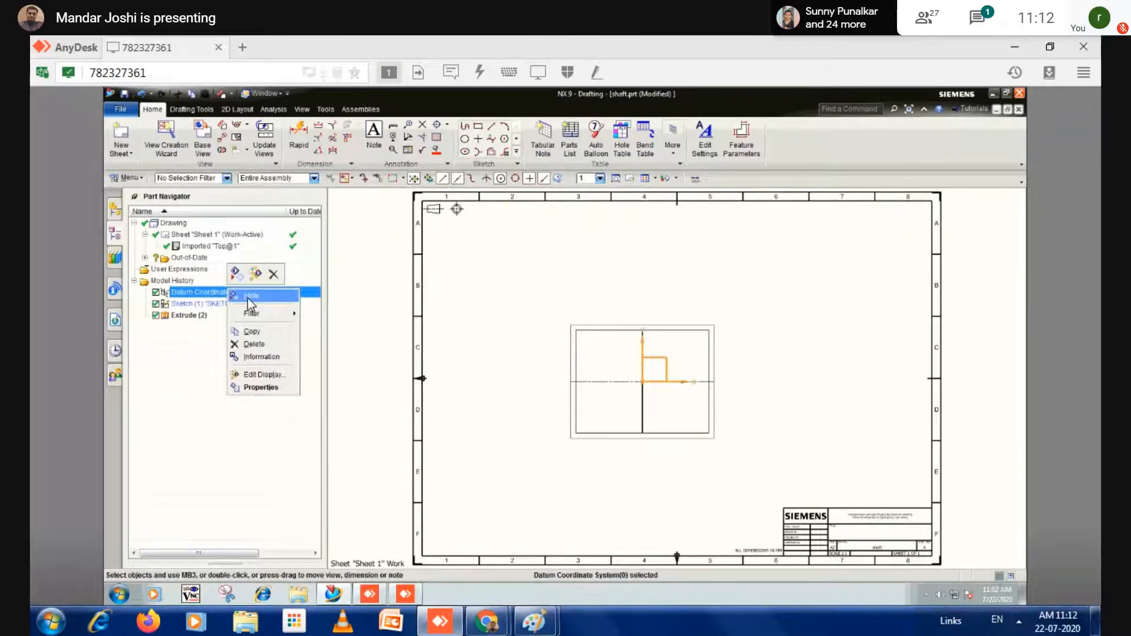
pyautogui.click(248, 296)
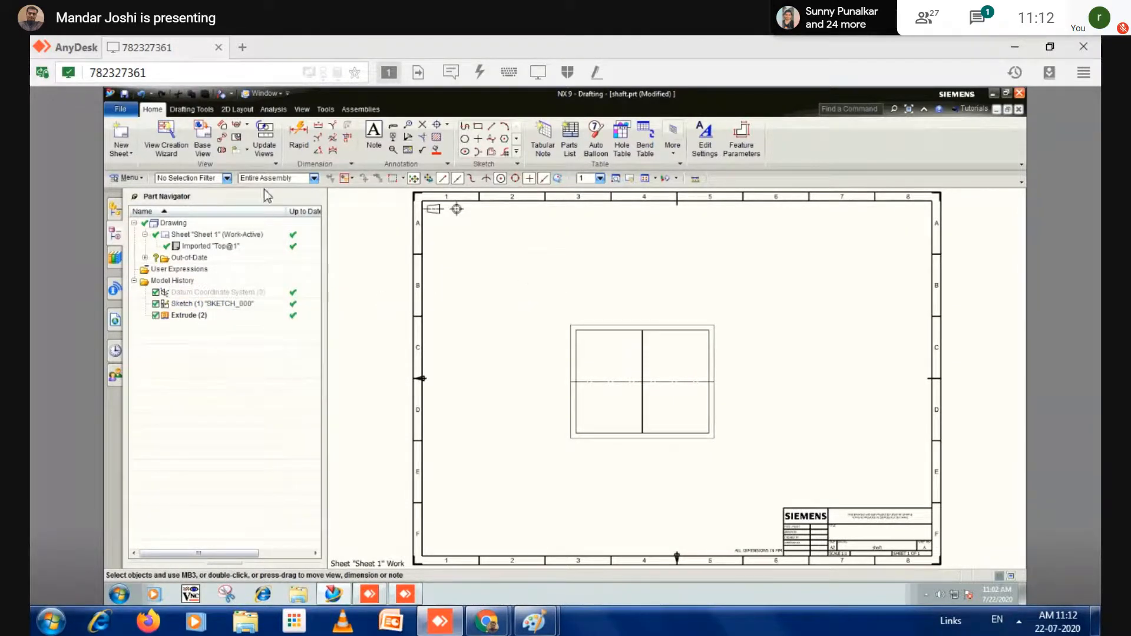
# - Dimension the shaft's overall horizontal length with Rapid Dimension, placing the dimension above the top view
pyautogui.click(299, 135)
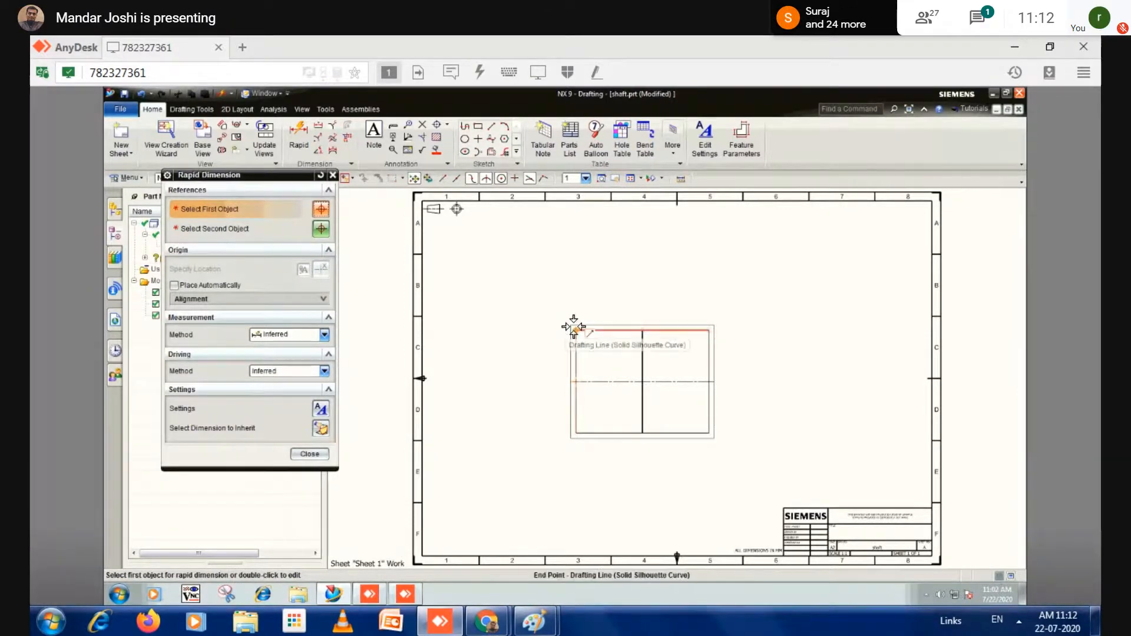
pyautogui.click(710, 332)
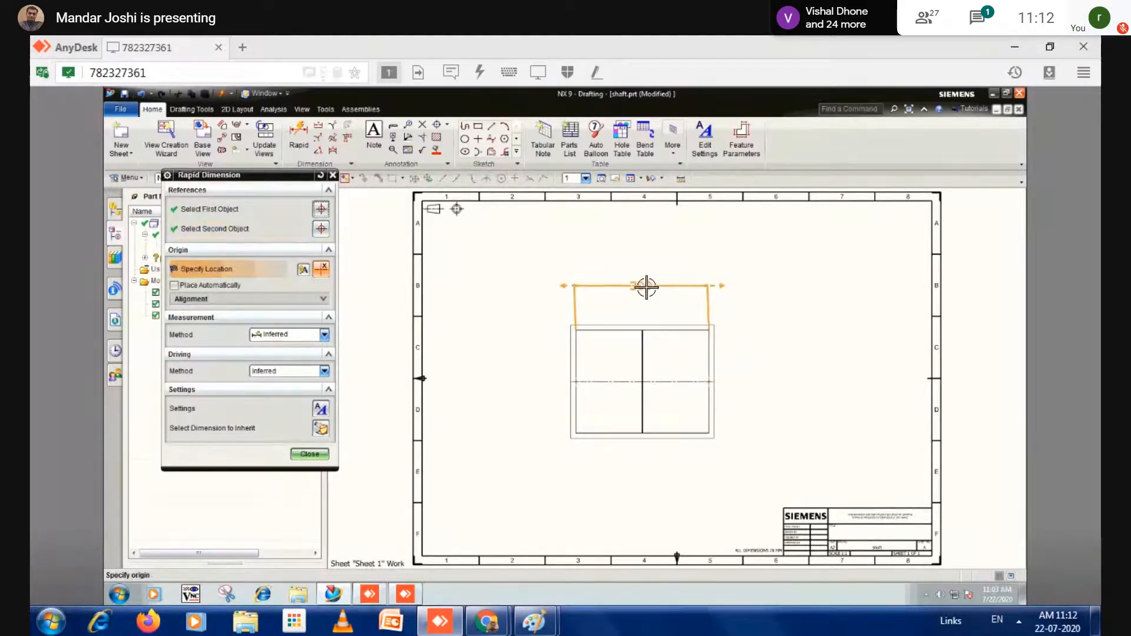
pyautogui.click(647, 287)
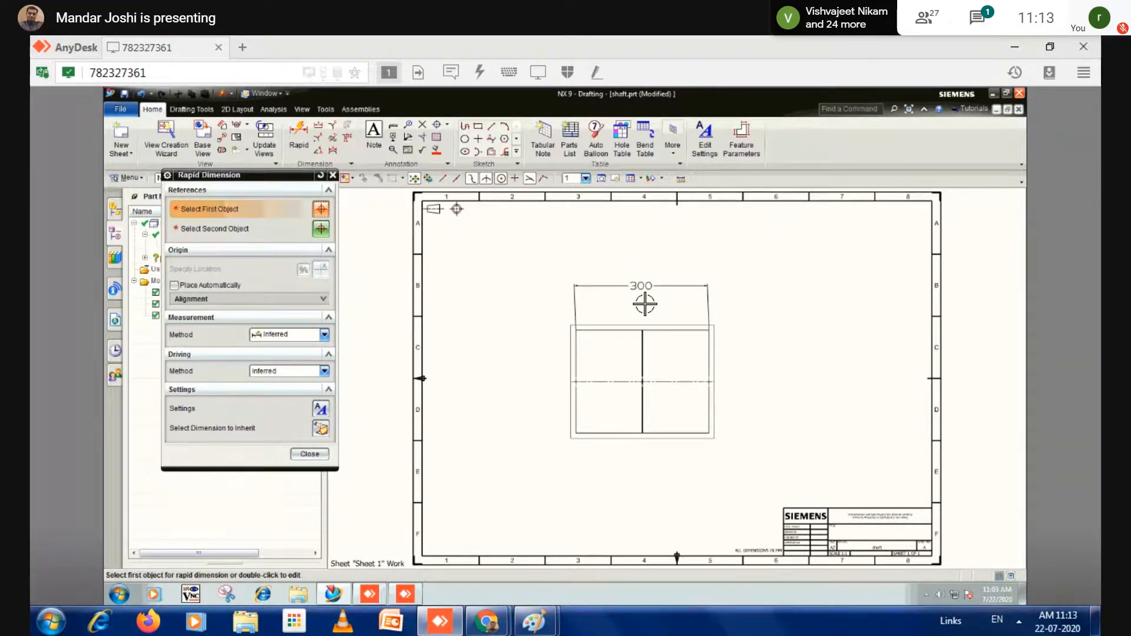
pyautogui.click(302, 454)
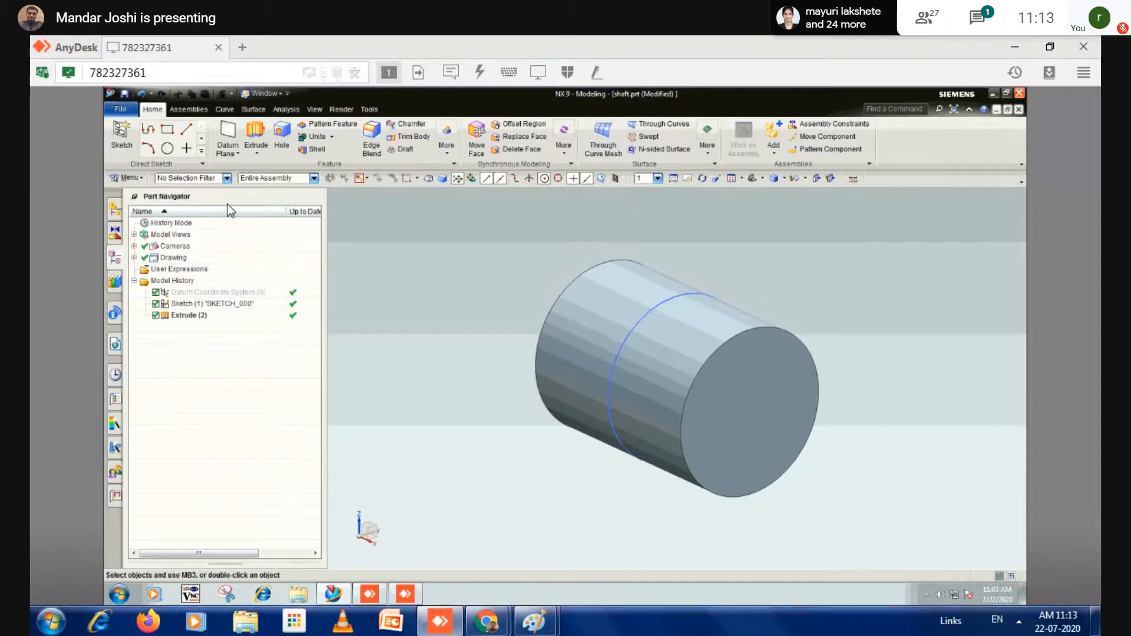
# - Round the shaft's front circular edge with a 35 mm Edge Blend
pyautogui.click(373, 147)
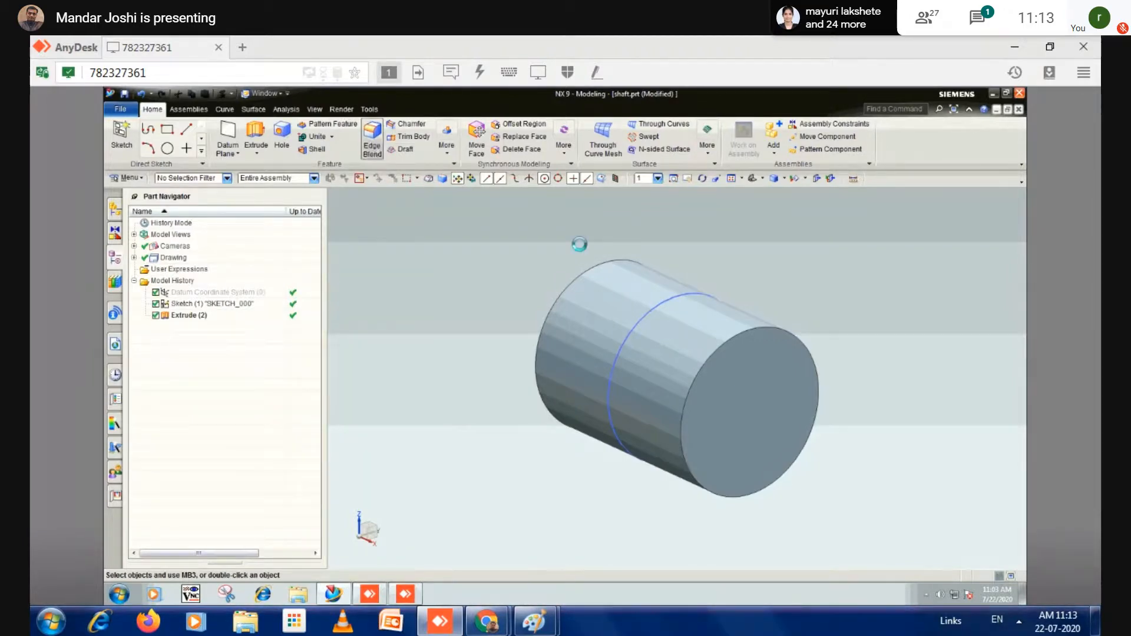
pyautogui.click(733, 341)
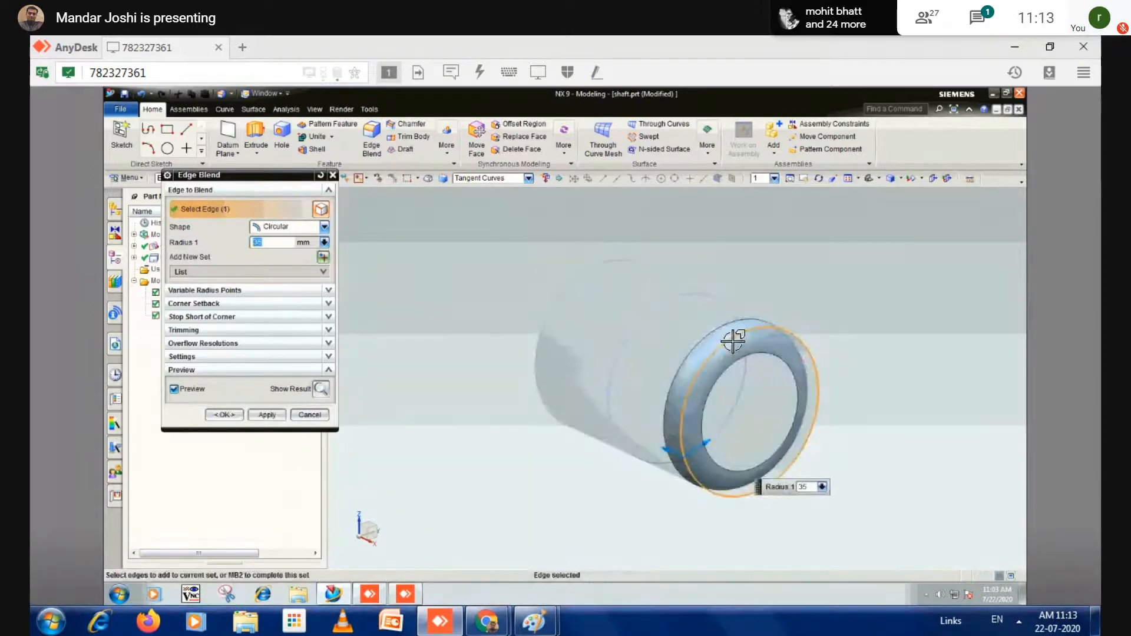
pyautogui.click(224, 415)
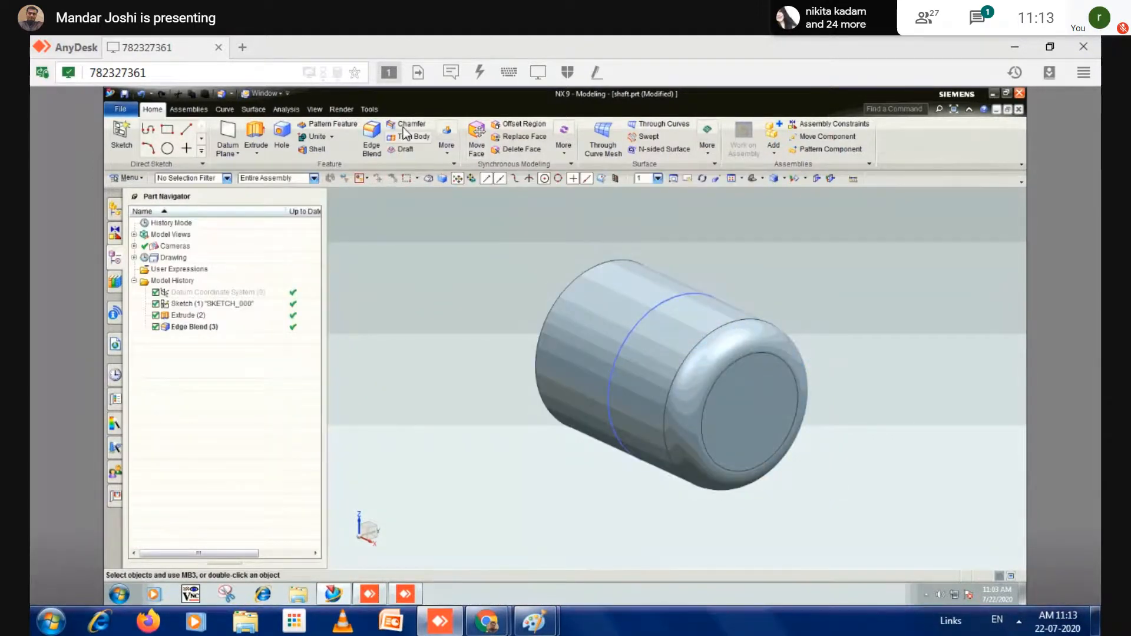
# - Chamfer the shaft's rear circular edge using the Offset and Angle cross section, 15 mm at 45 degrees
pyautogui.click(403, 125)
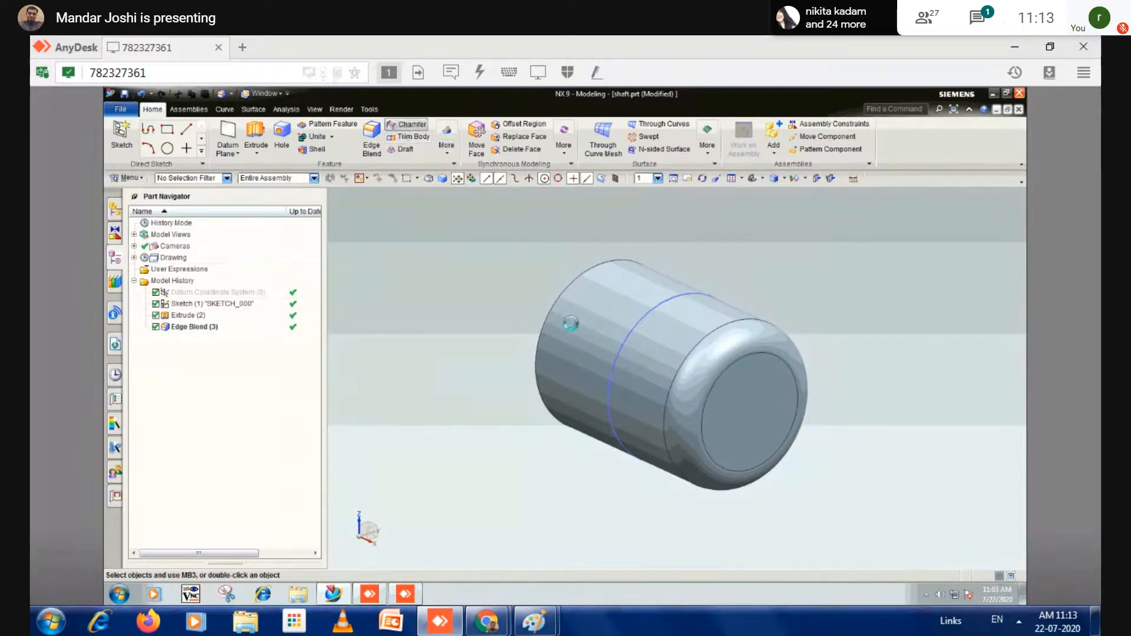
pyautogui.click(560, 290)
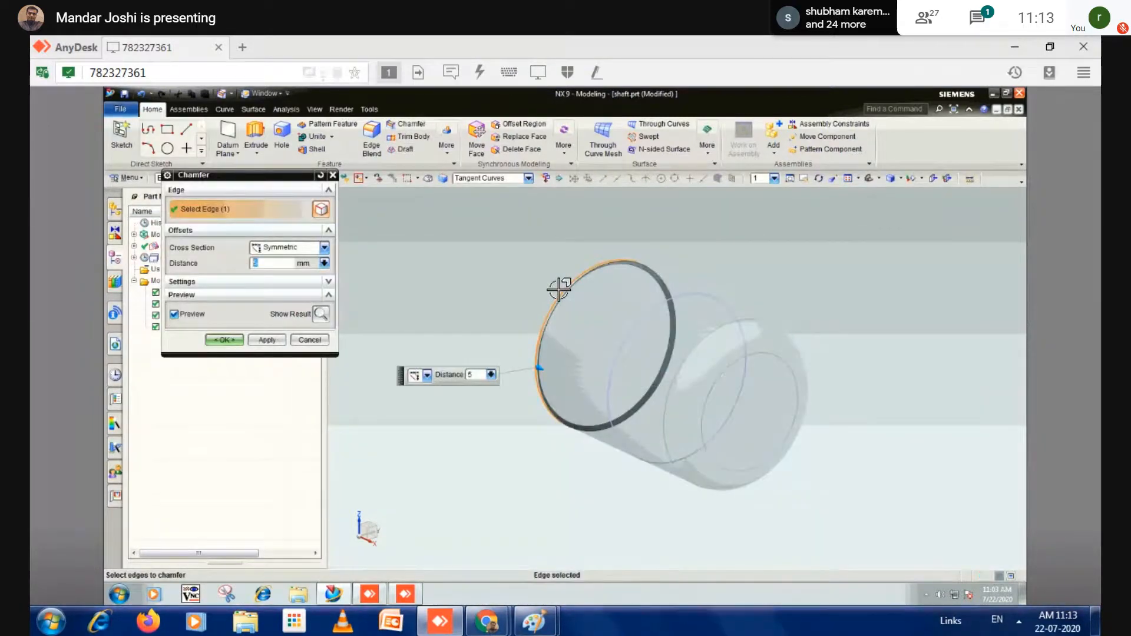
pyautogui.write('15')
pyautogui.press('Return')
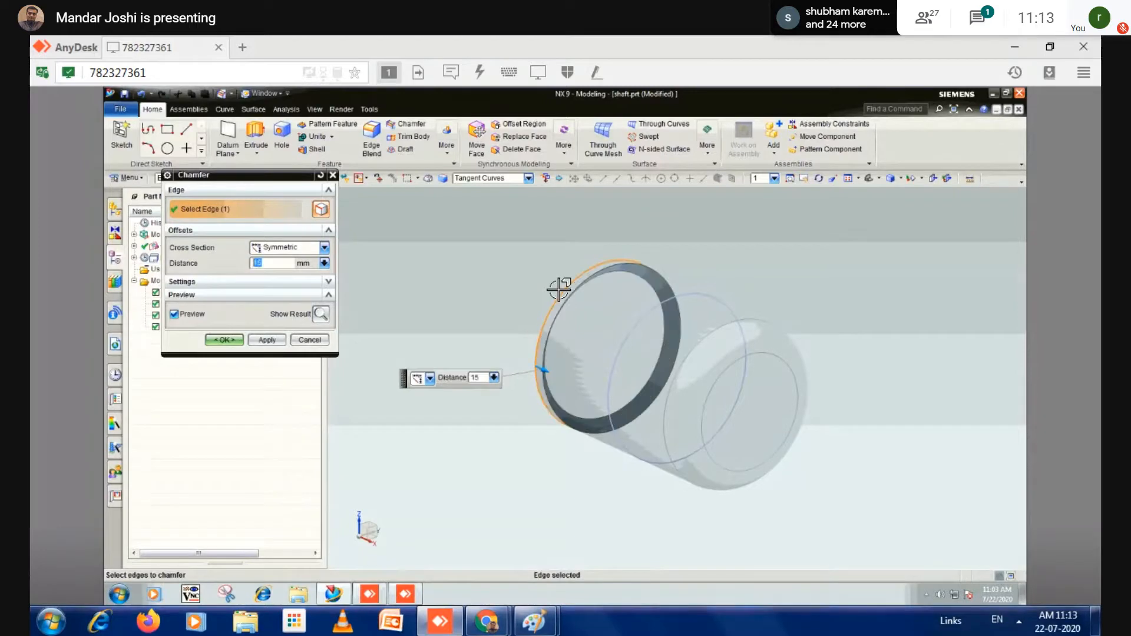
pyautogui.click(274, 246)
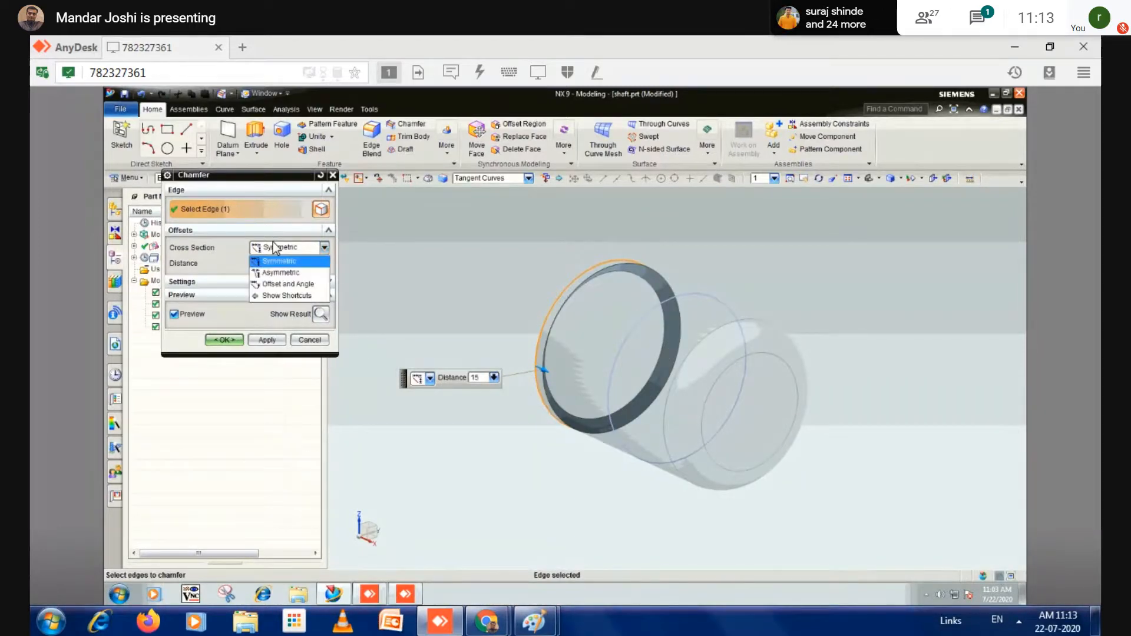
pyautogui.click(270, 286)
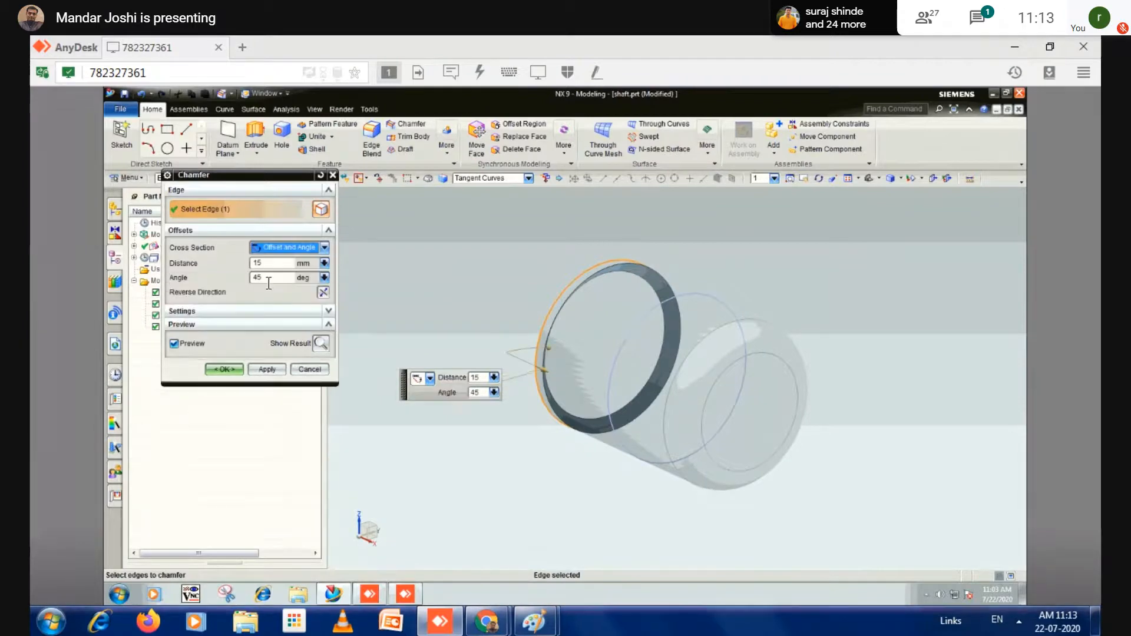
pyautogui.click(223, 369)
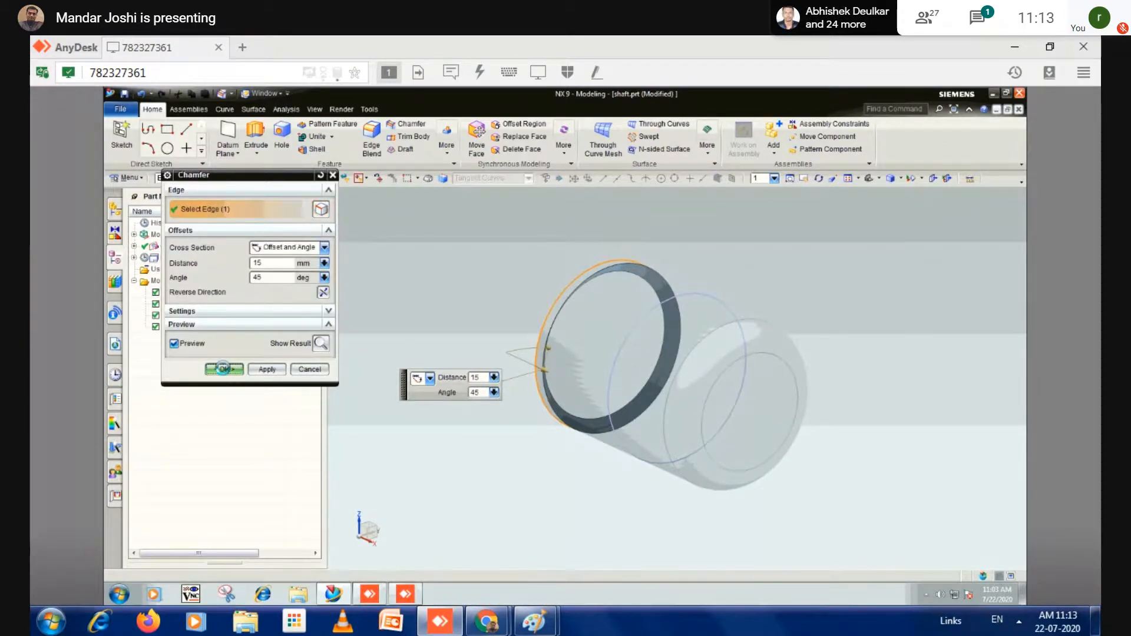
# - Save the shaft part and update its out-of-date top view in Drafting
pyautogui.click(124, 94)
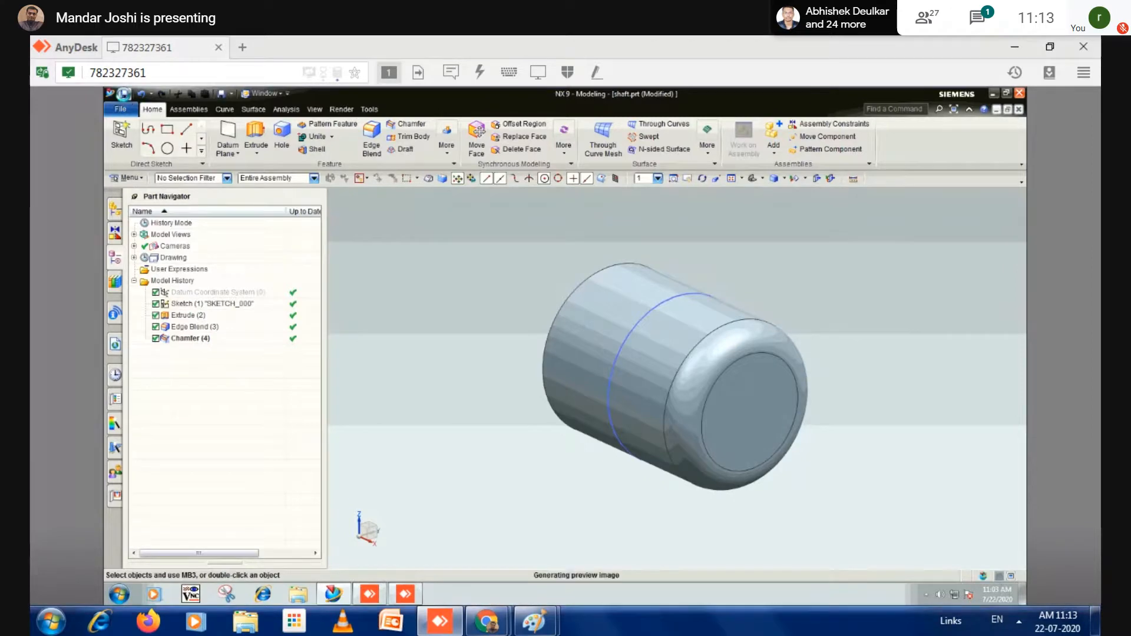
pyautogui.click(121, 110)
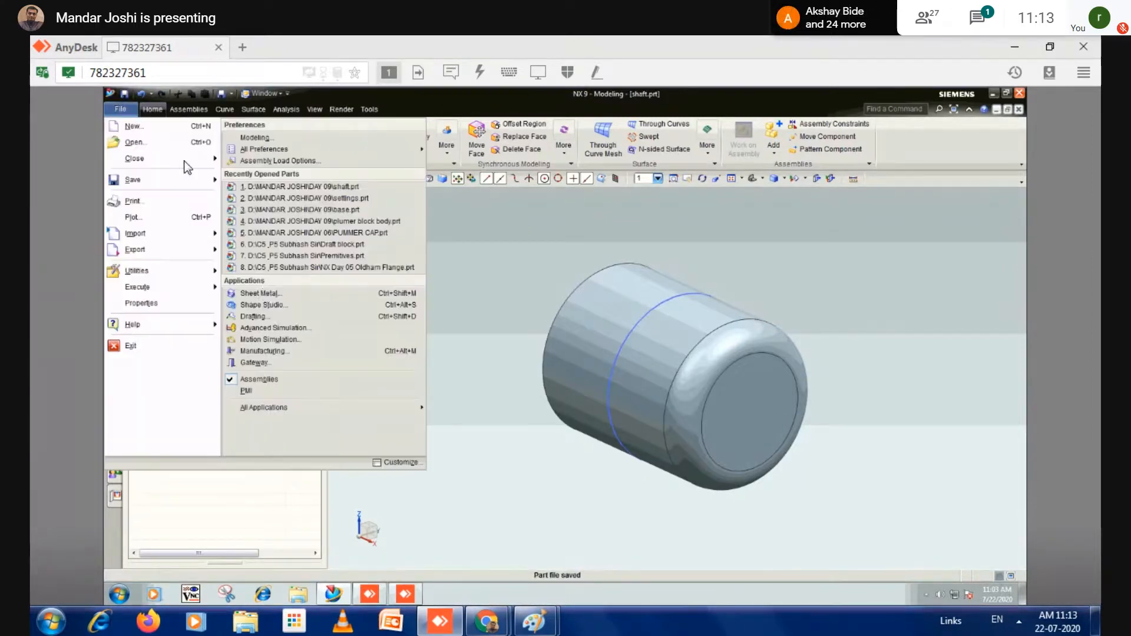
pyautogui.click(253, 317)
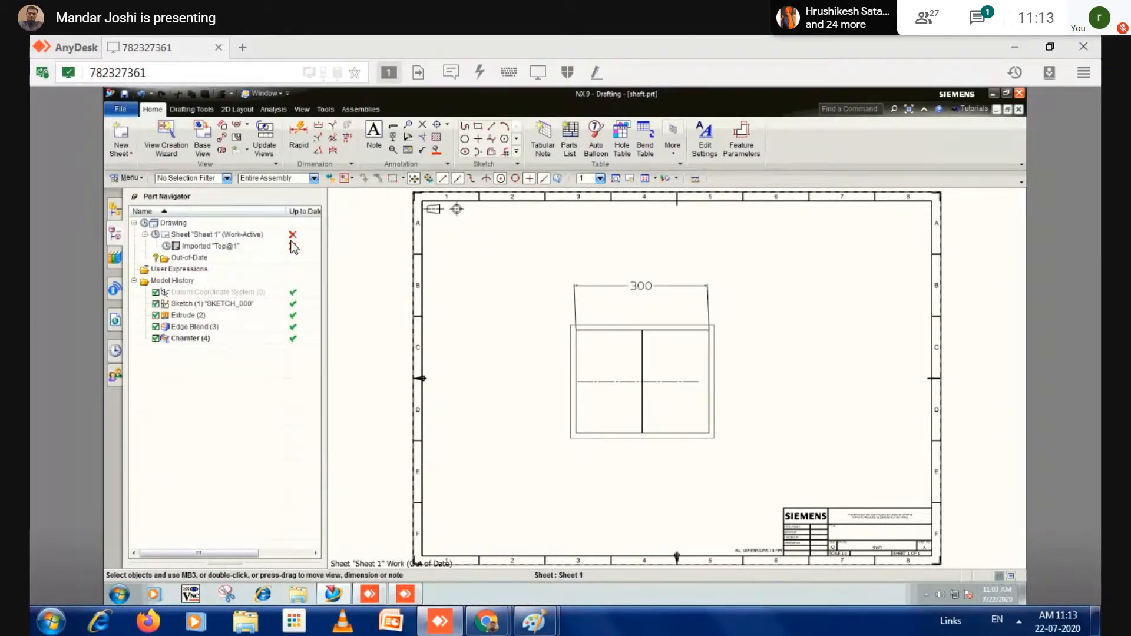
pyautogui.click(267, 153)
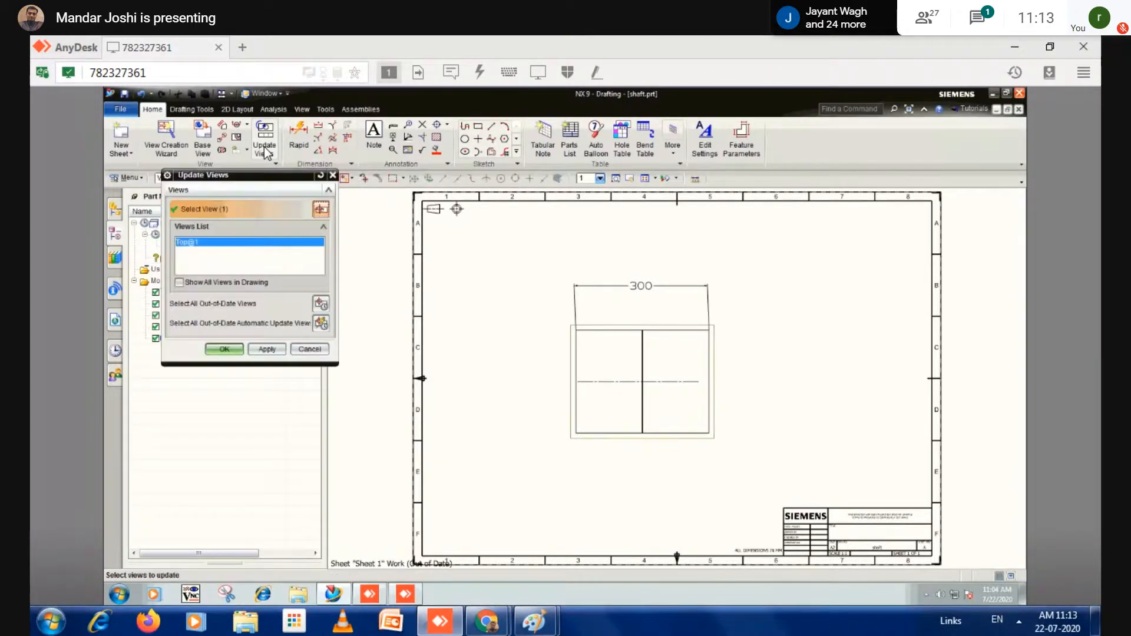
pyautogui.click(225, 350)
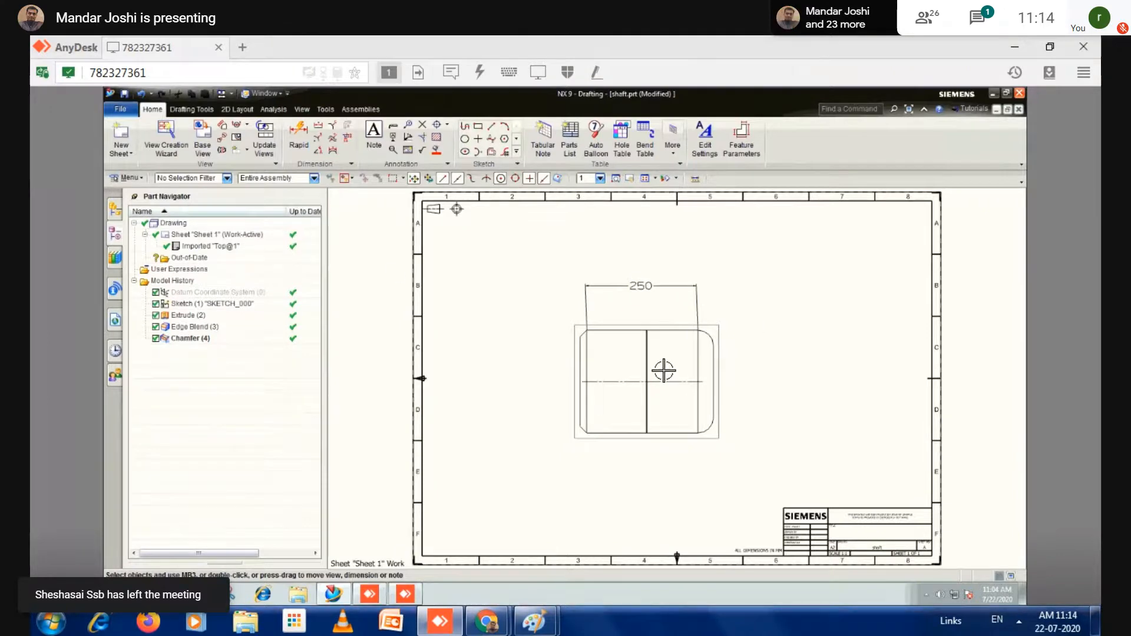
# - Add a Radial dimension to the blended upper corner of the top view, placing it above and outside the view
pyautogui.click(299, 134)
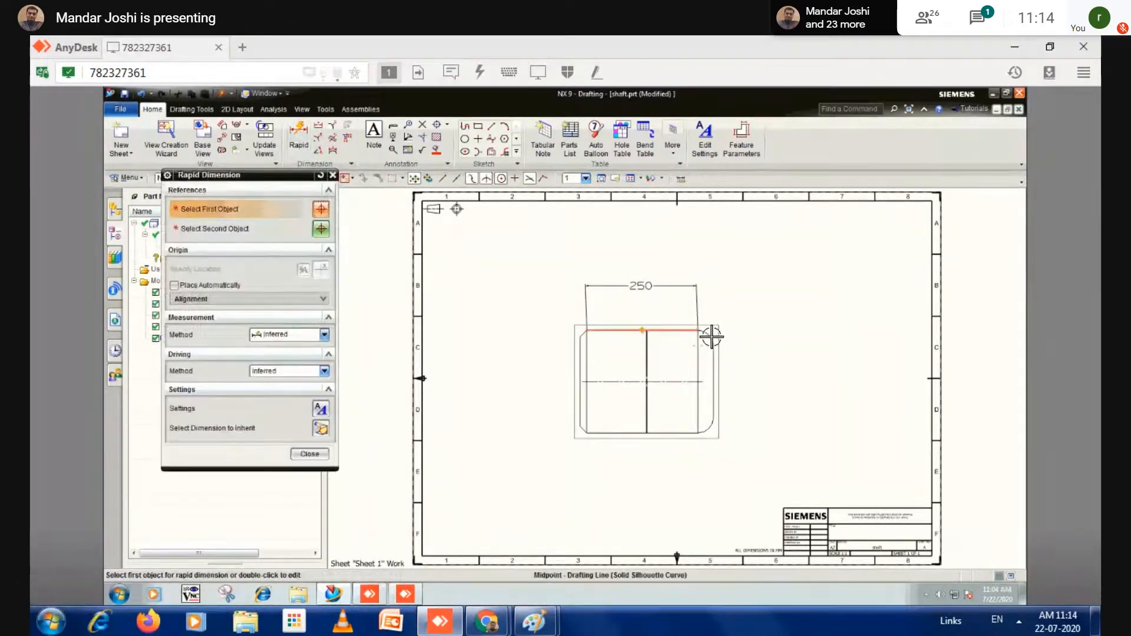
pyautogui.click(295, 335)
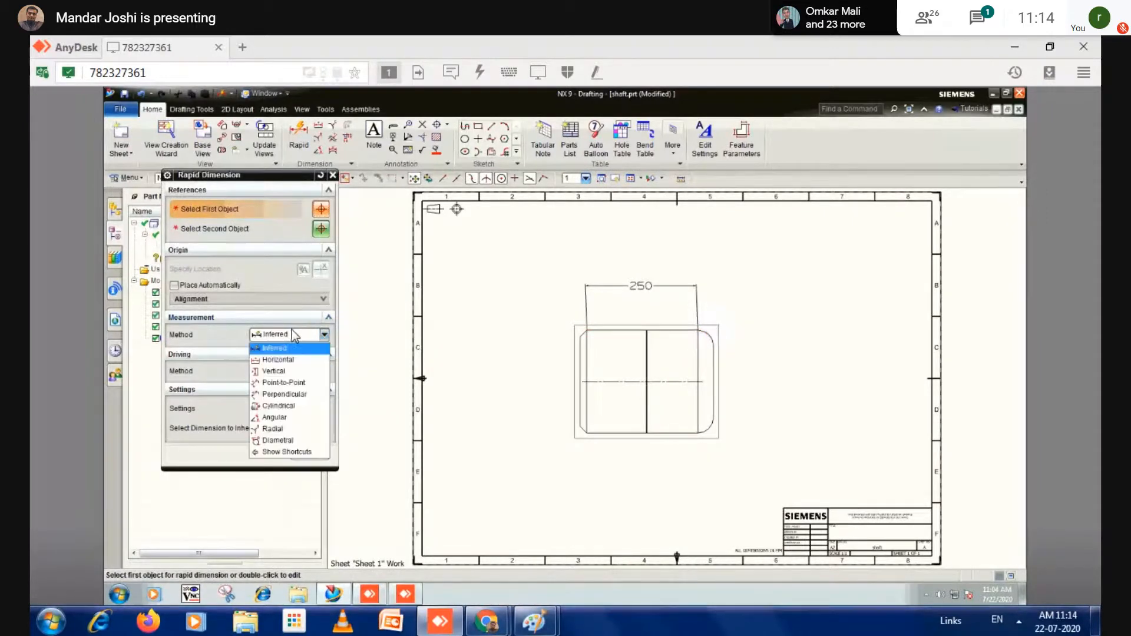
pyautogui.click(272, 429)
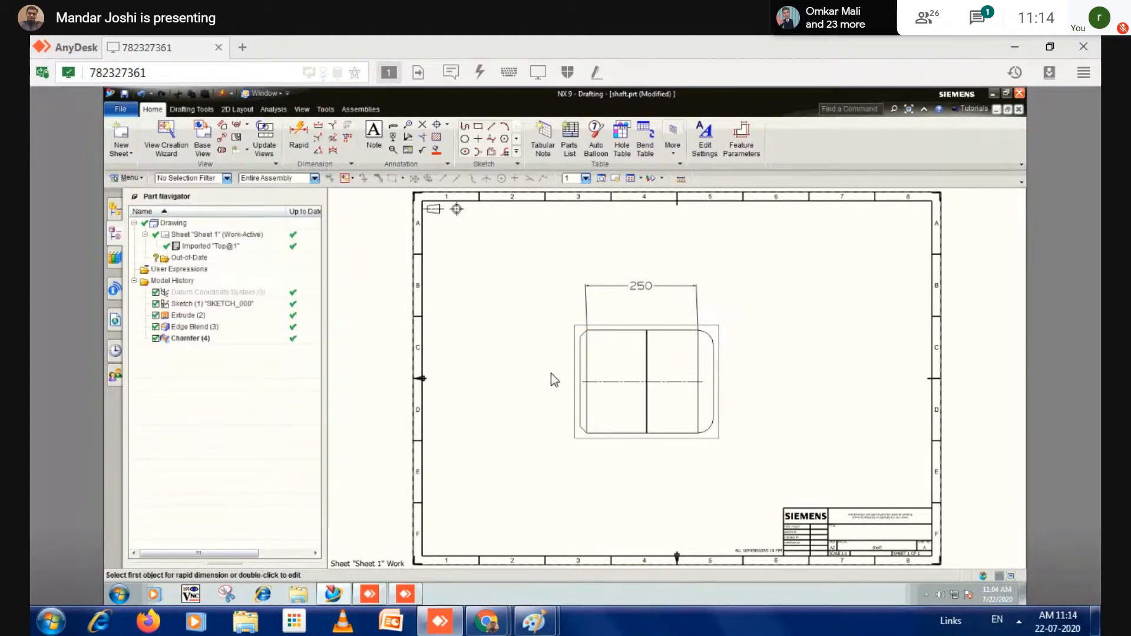
pyautogui.click(709, 333)
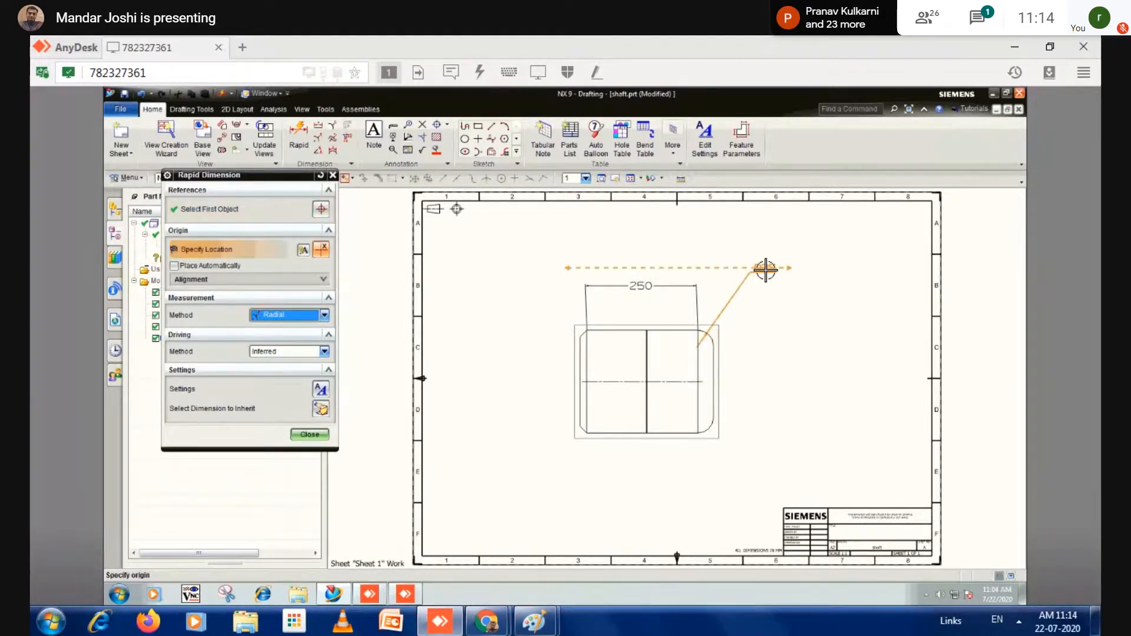
pyautogui.click(765, 272)
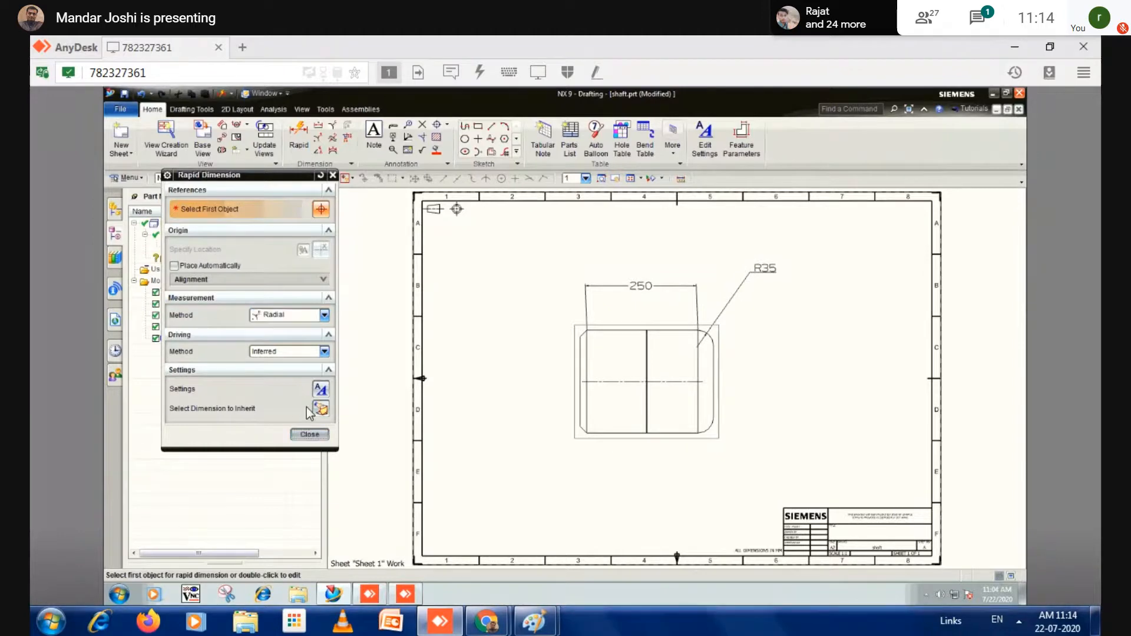
pyautogui.click(309, 434)
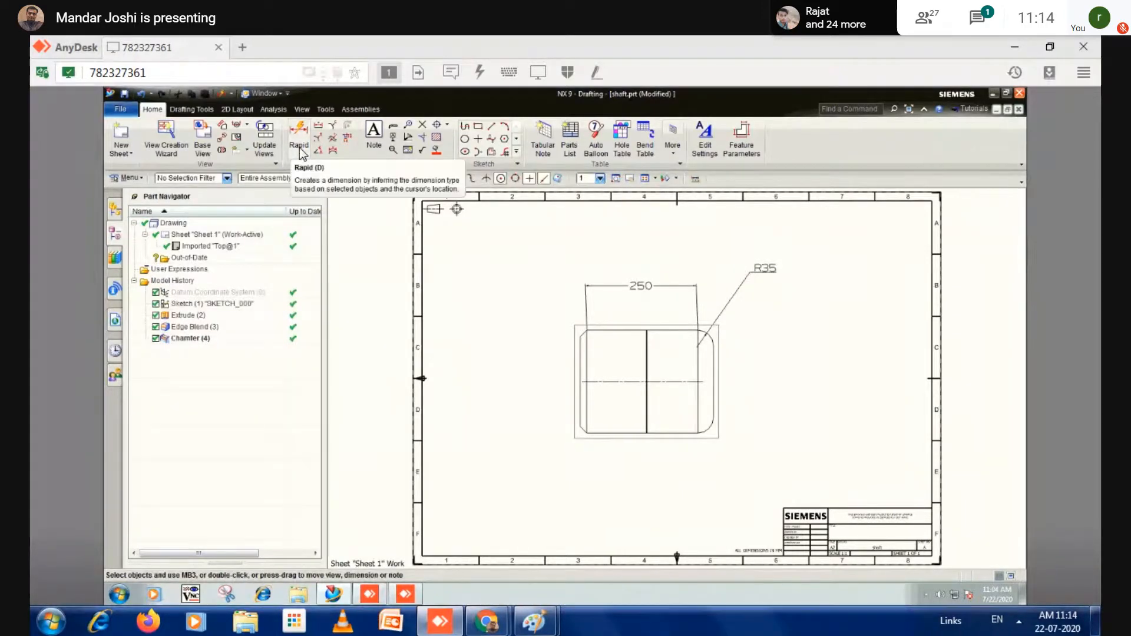
pyautogui.click(300, 148)
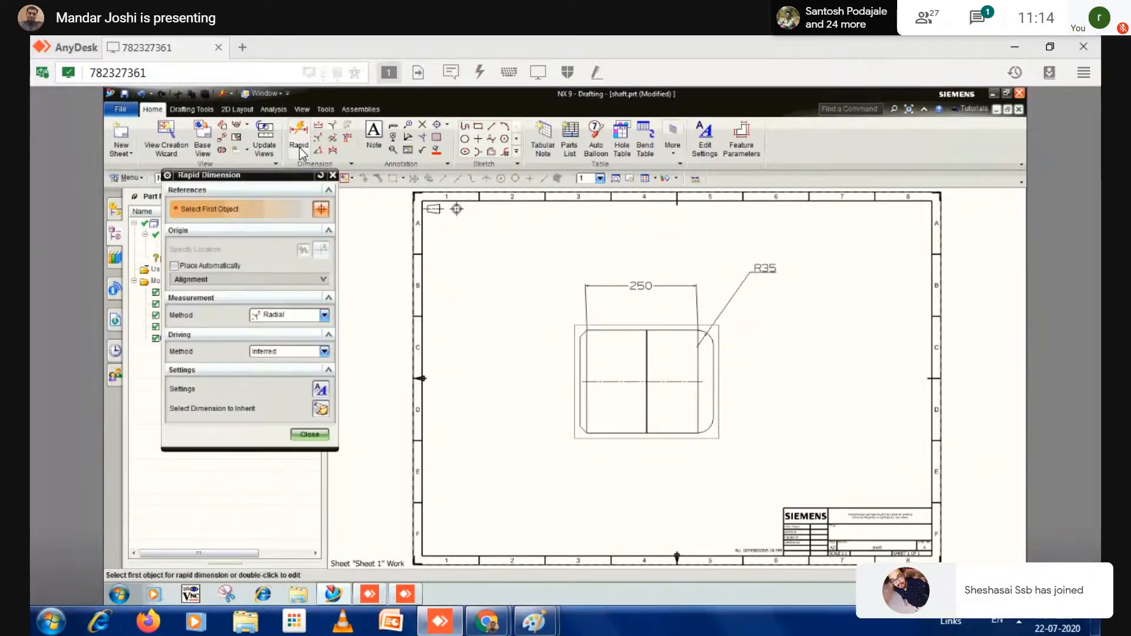
pyautogui.click(290, 318)
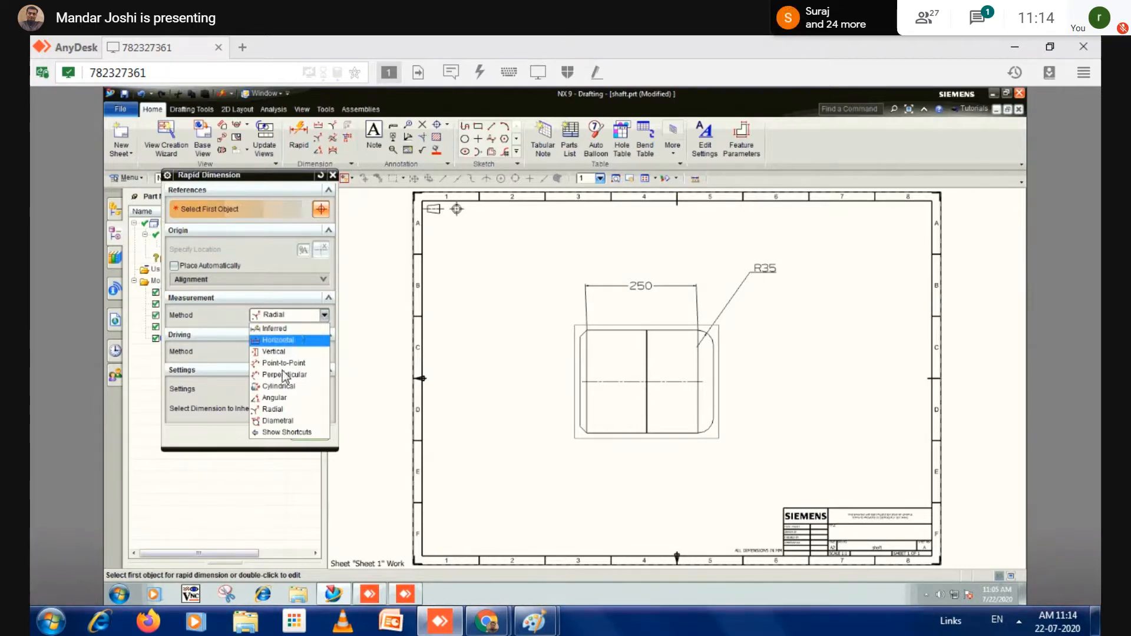
pyautogui.click(333, 176)
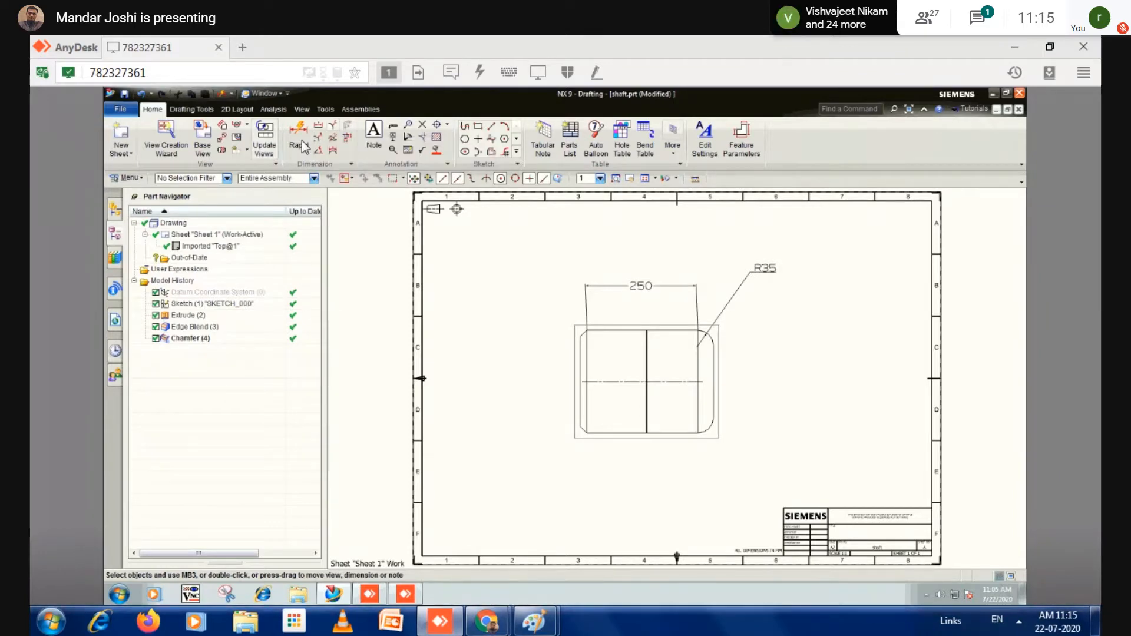
# - Add an automatically placed Chamfer Dimension to the chamfered upper corner of the top view
pyautogui.click(334, 128)
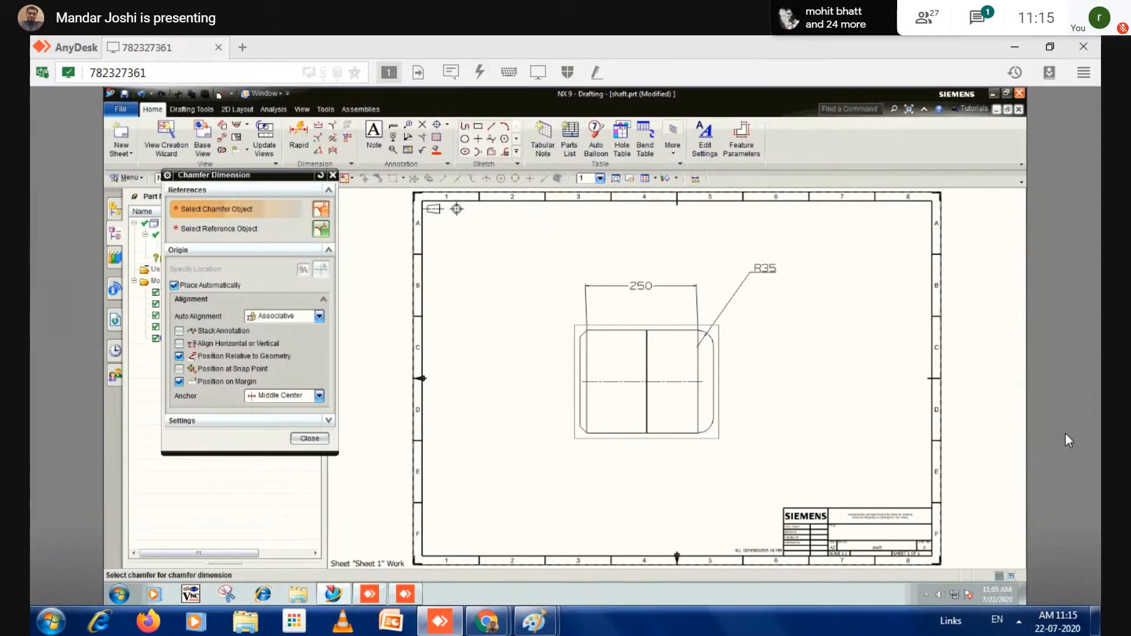
pyautogui.scroll(-1, 903, 231)
pyautogui.scroll(1, 699, 399)
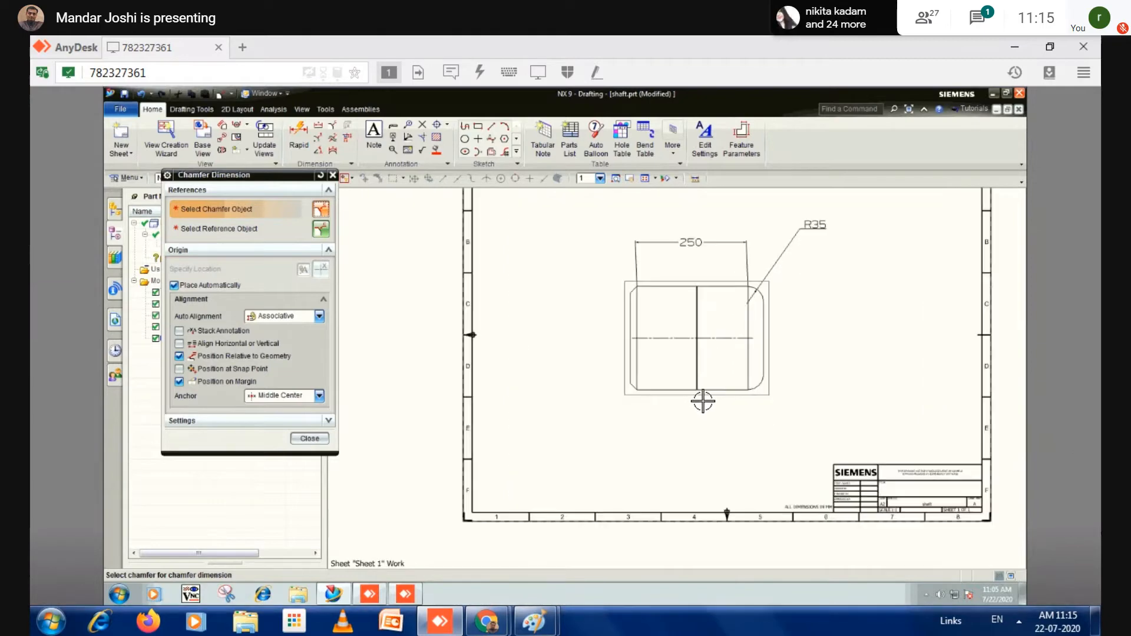
pyautogui.scroll(2, 682, 329)
pyautogui.keyDown('shift'); pyautogui.moveTo(666, 382); pyautogui.dragTo(658, 454, button='middle'); pyautogui.keyUp('shift')
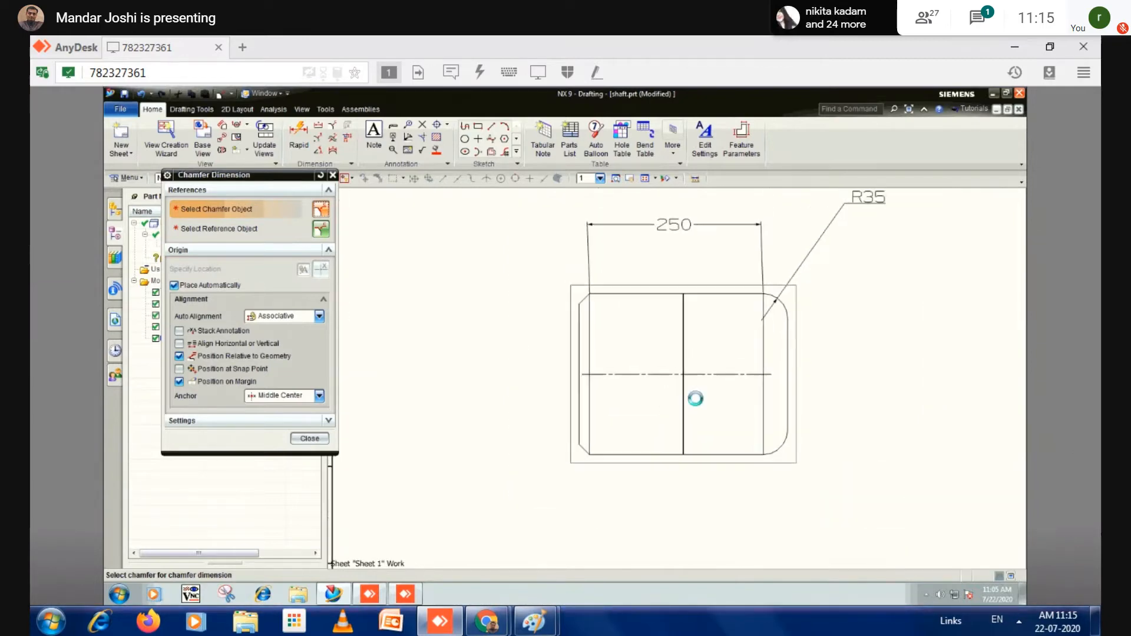
pyautogui.click(583, 297)
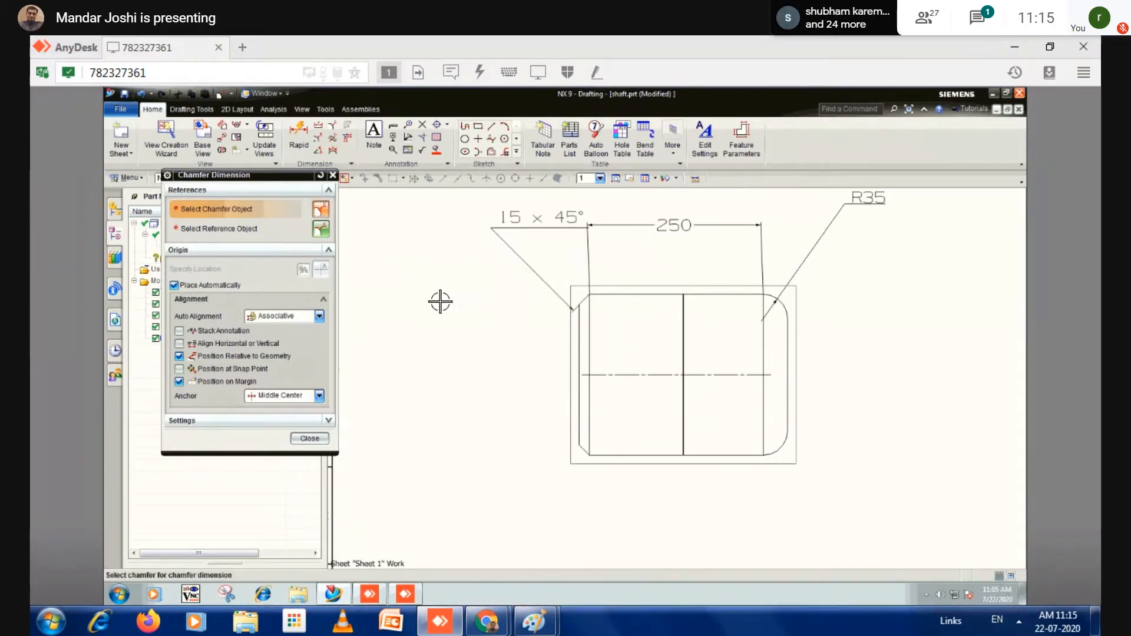
# - Turn off automatic placement for chamfer dimensions and delete the existing chamfer dimension from the top view
pyautogui.click(175, 285)
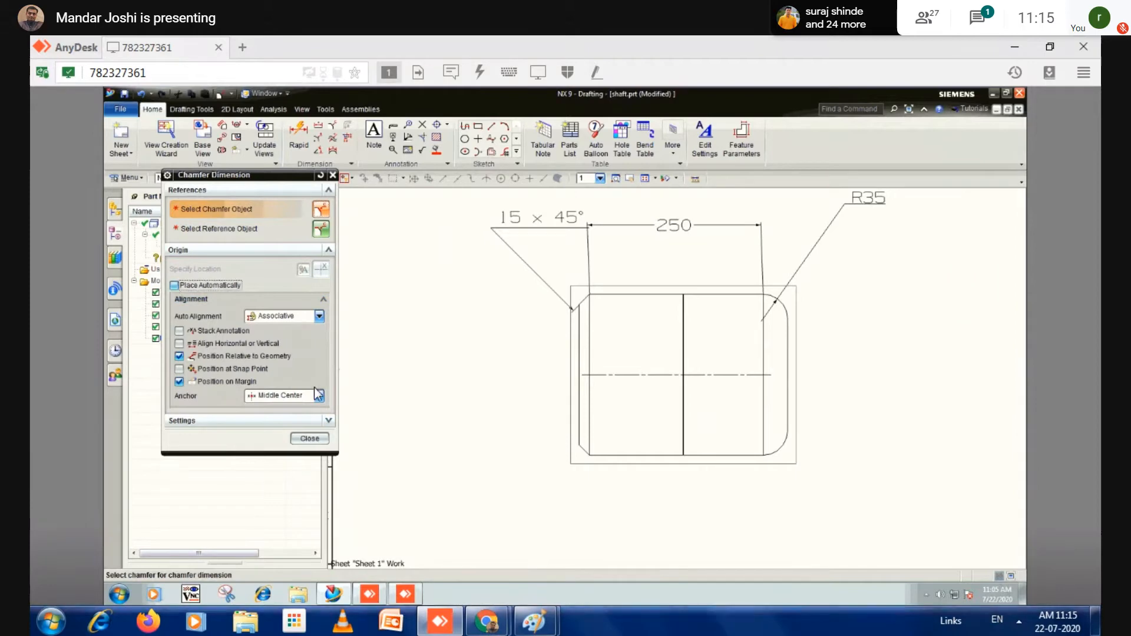
pyautogui.rightClick(517, 221)
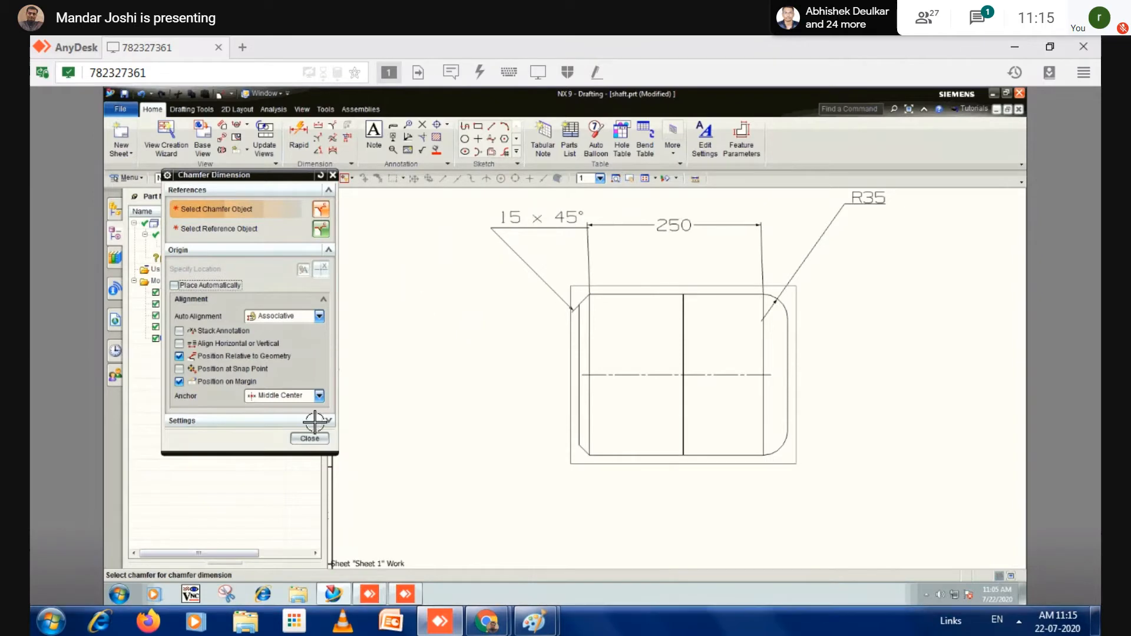
pyautogui.click(309, 440)
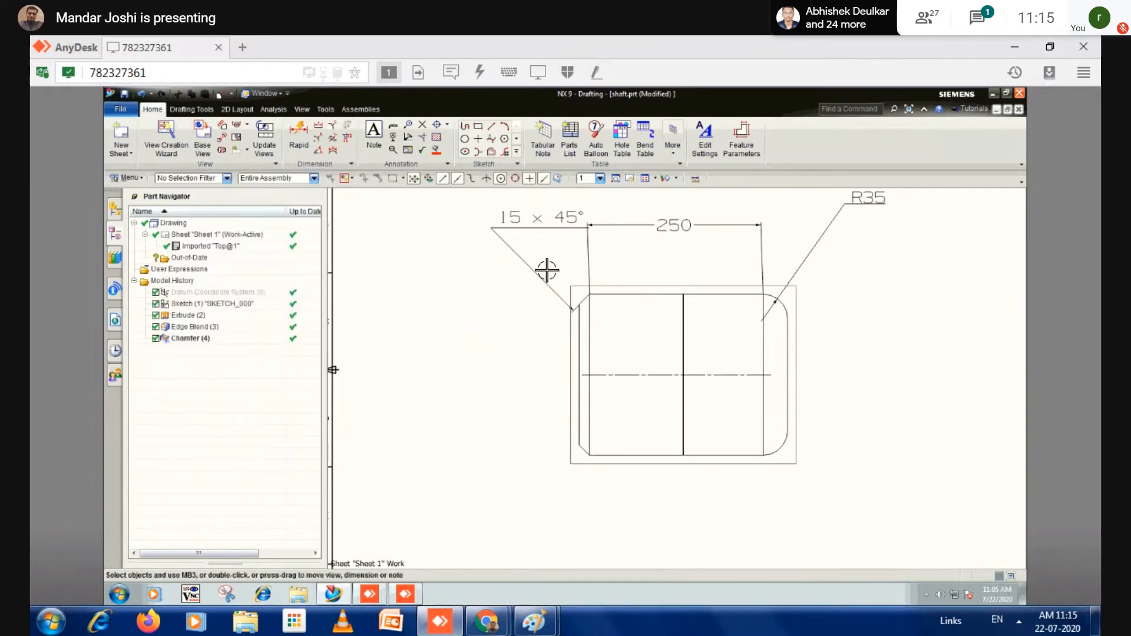
pyautogui.rightClick(534, 220)
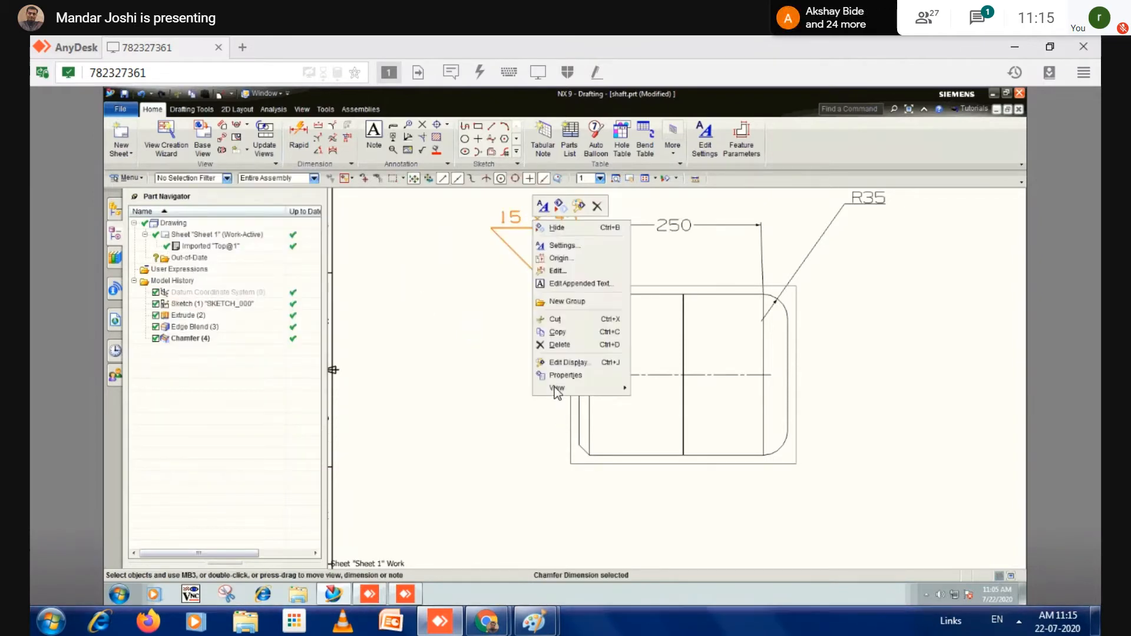
pyautogui.click(556, 345)
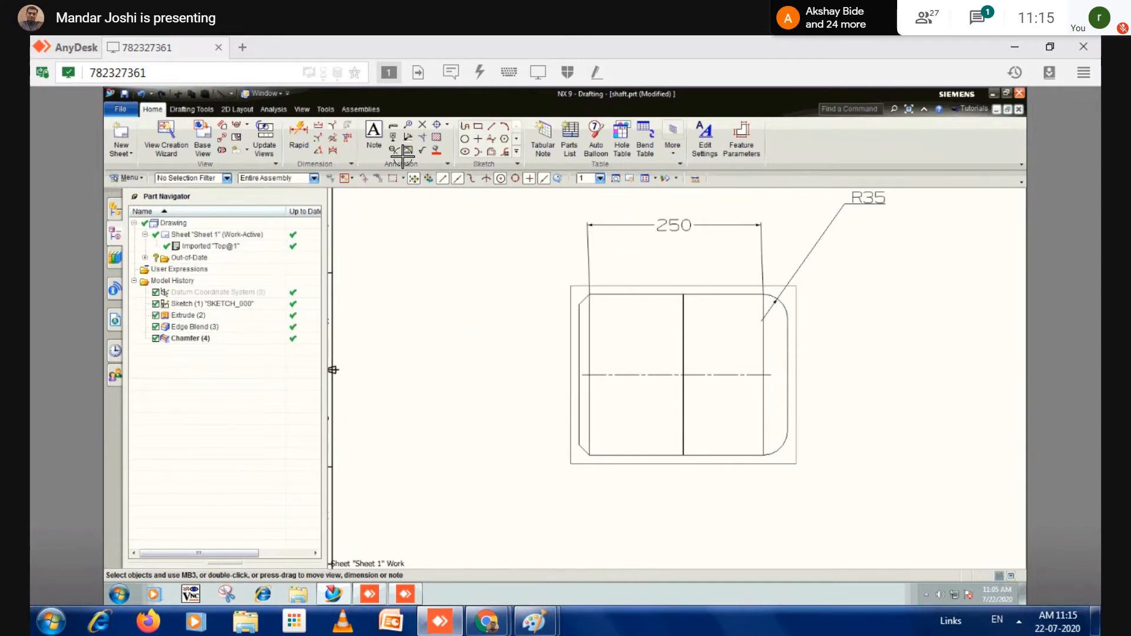
# - Dimension the top view's chamfered upper corner with Chamfer Dimension, manually placing the text just outside that corner
pyautogui.click(332, 126)
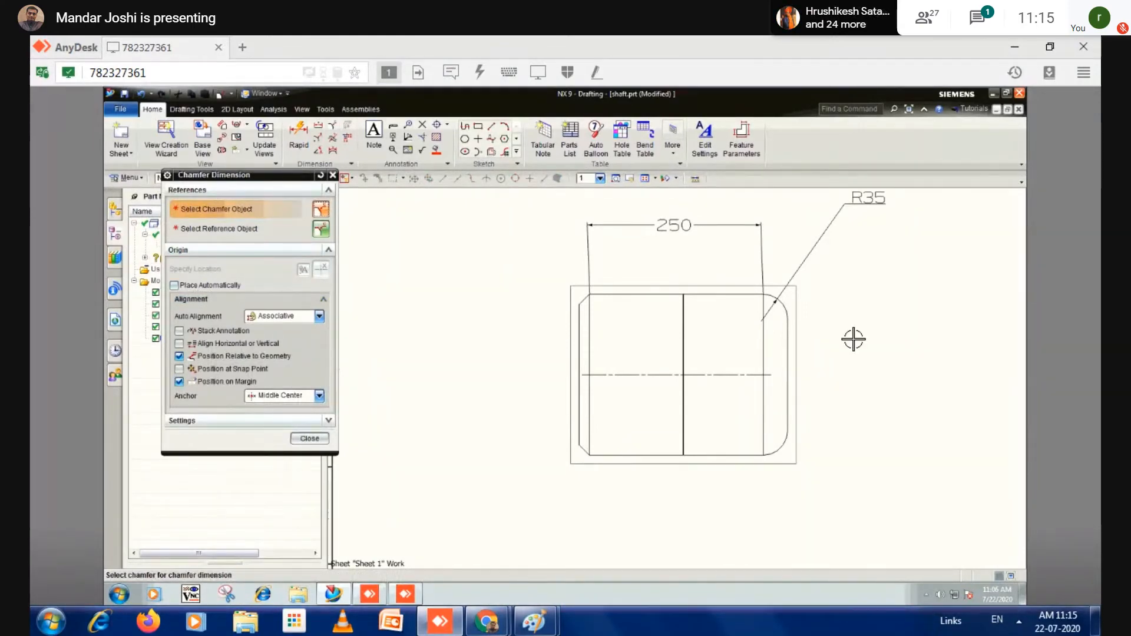
pyautogui.click(588, 302)
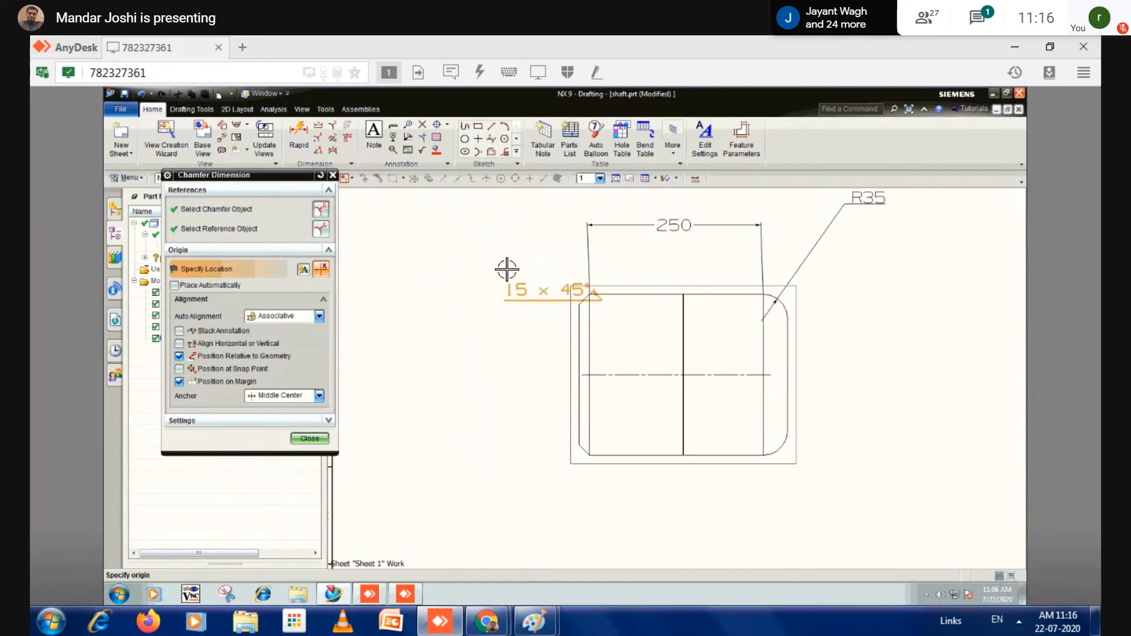
pyautogui.click(505, 266)
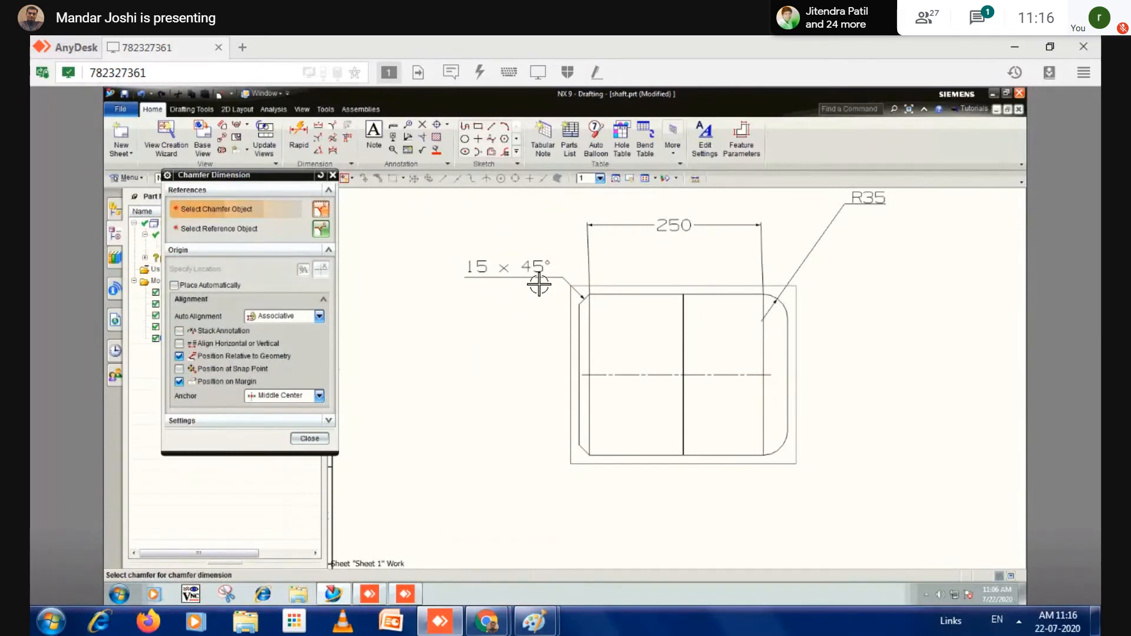
pyautogui.click(309, 439)
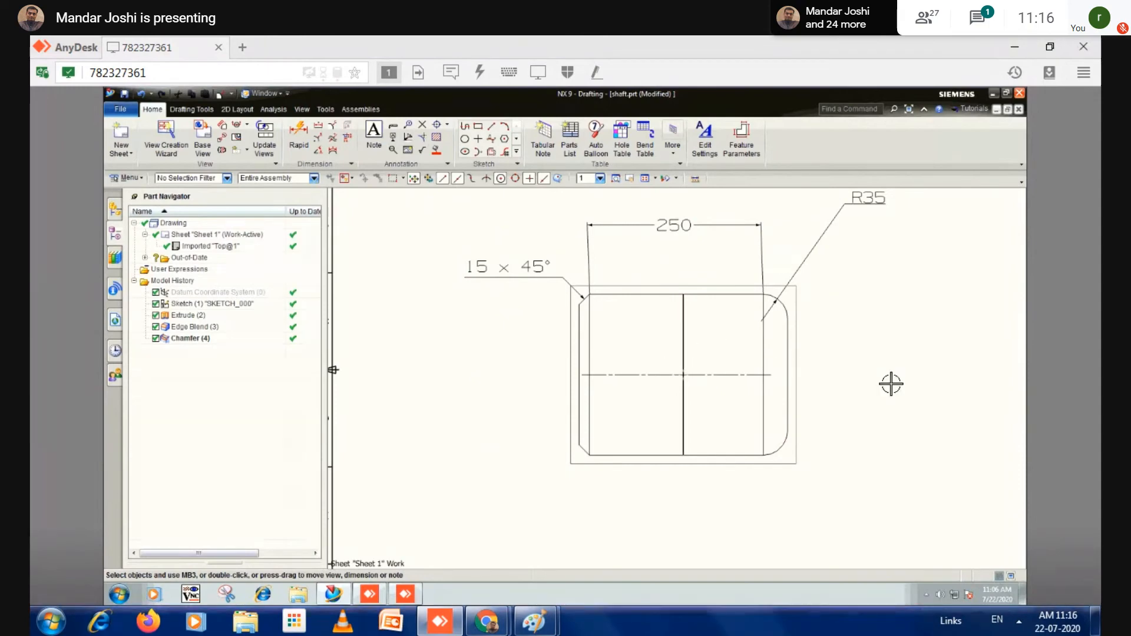
pyautogui.scroll(2, 554, 324)
pyautogui.scroll(2, 634, 324)
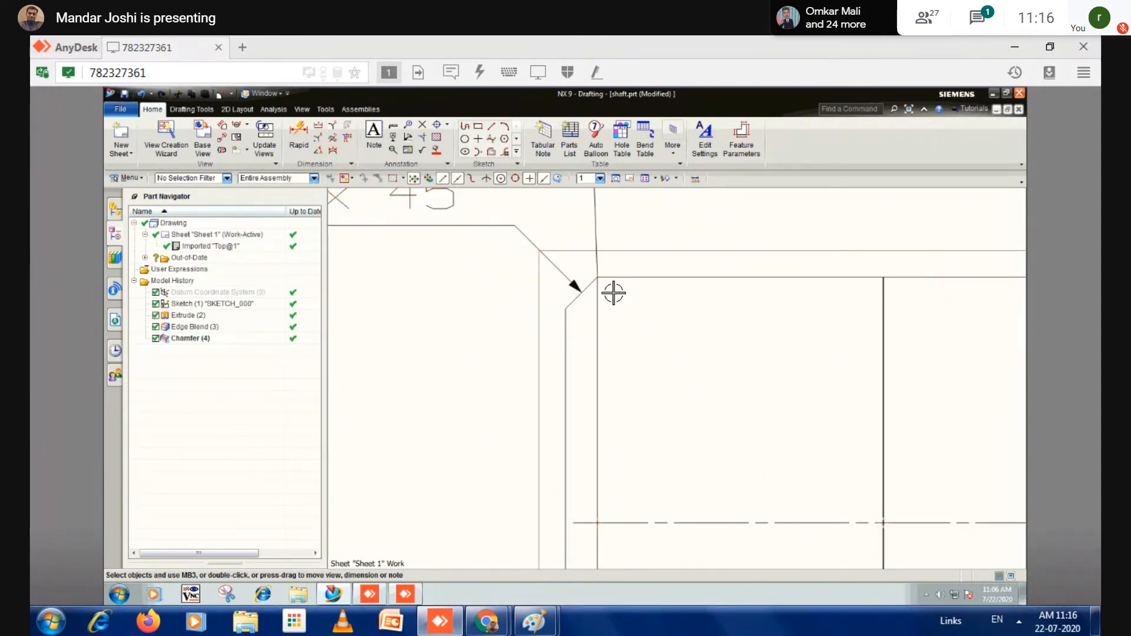
pyautogui.scroll(-4, 604, 285)
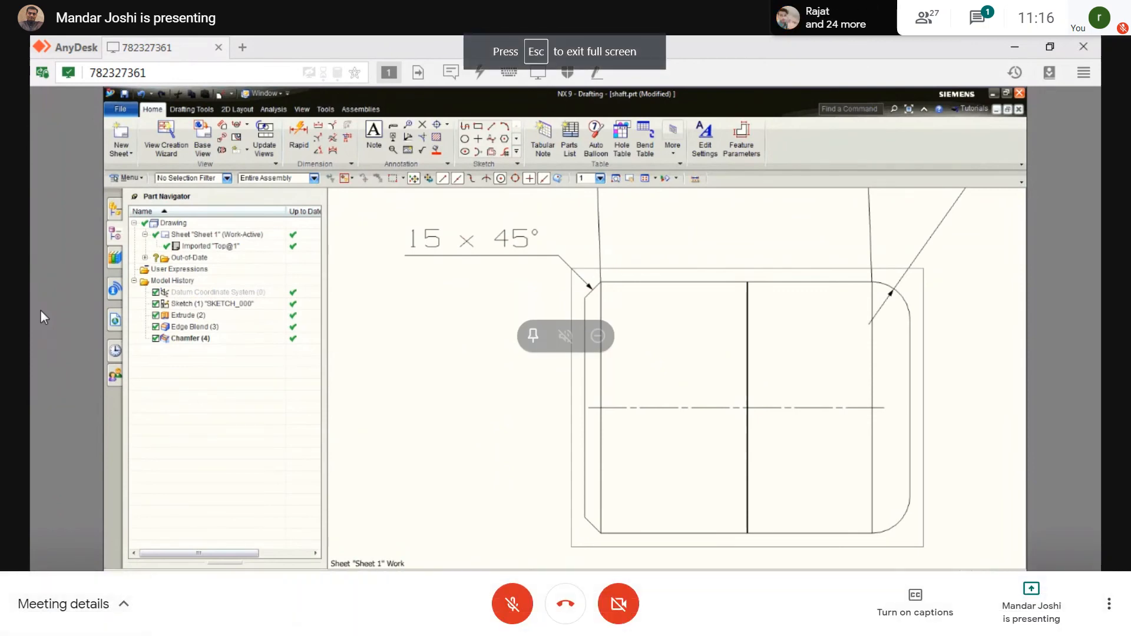
pyautogui.press('Escape')
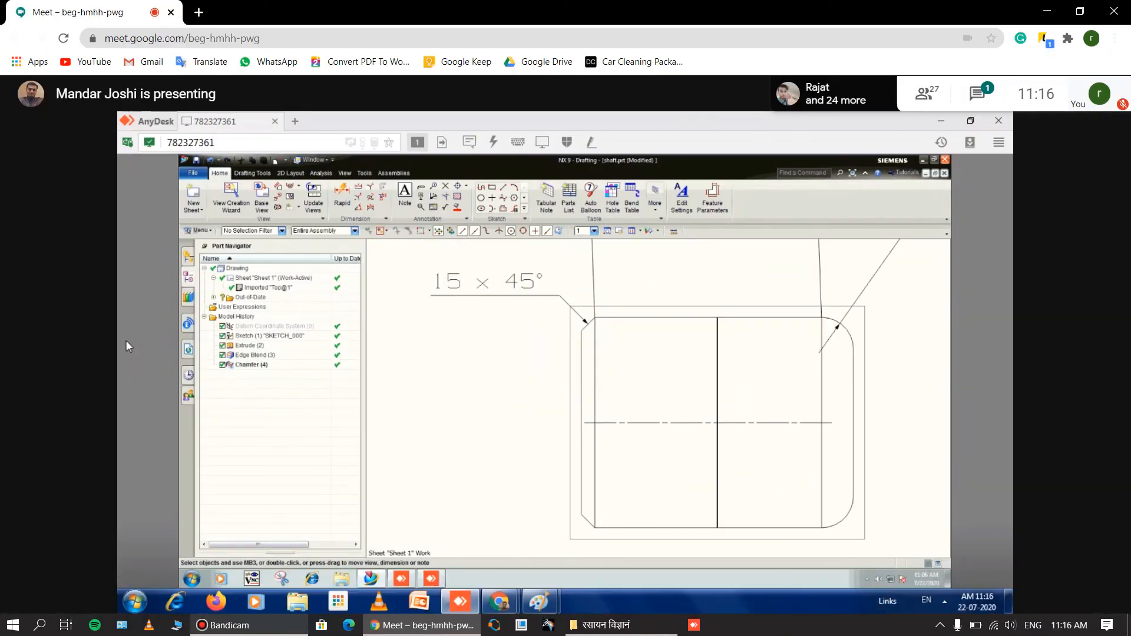